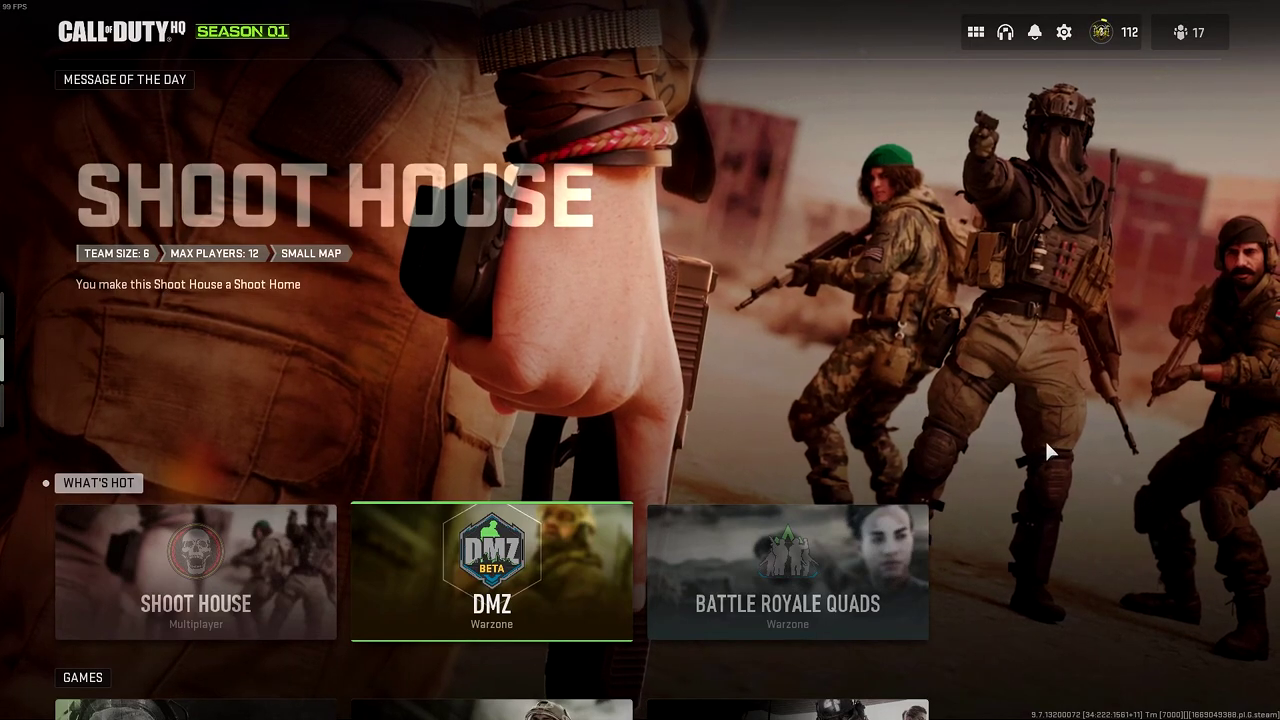
Open Modern Warfare II from the games list and look through its featured, multiplayer, campaign and cooperative modes.
scroll(1046, 449, "down", 1)
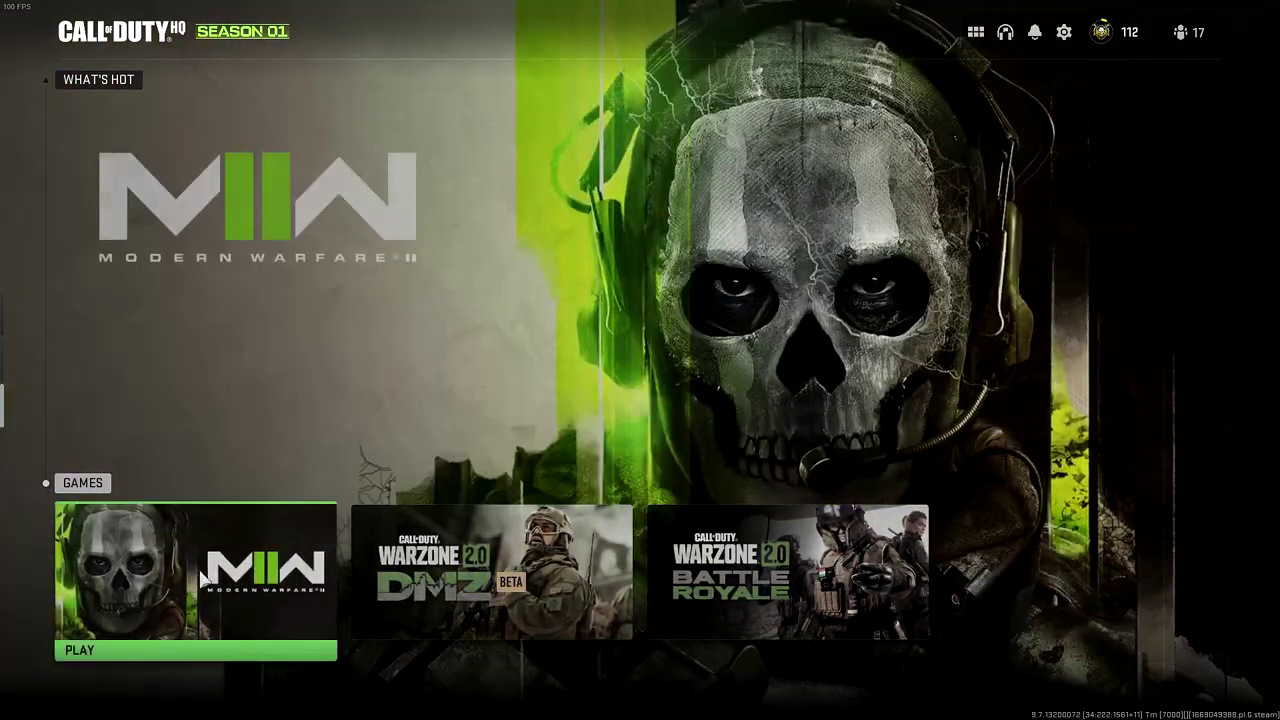
left_click(240, 515)
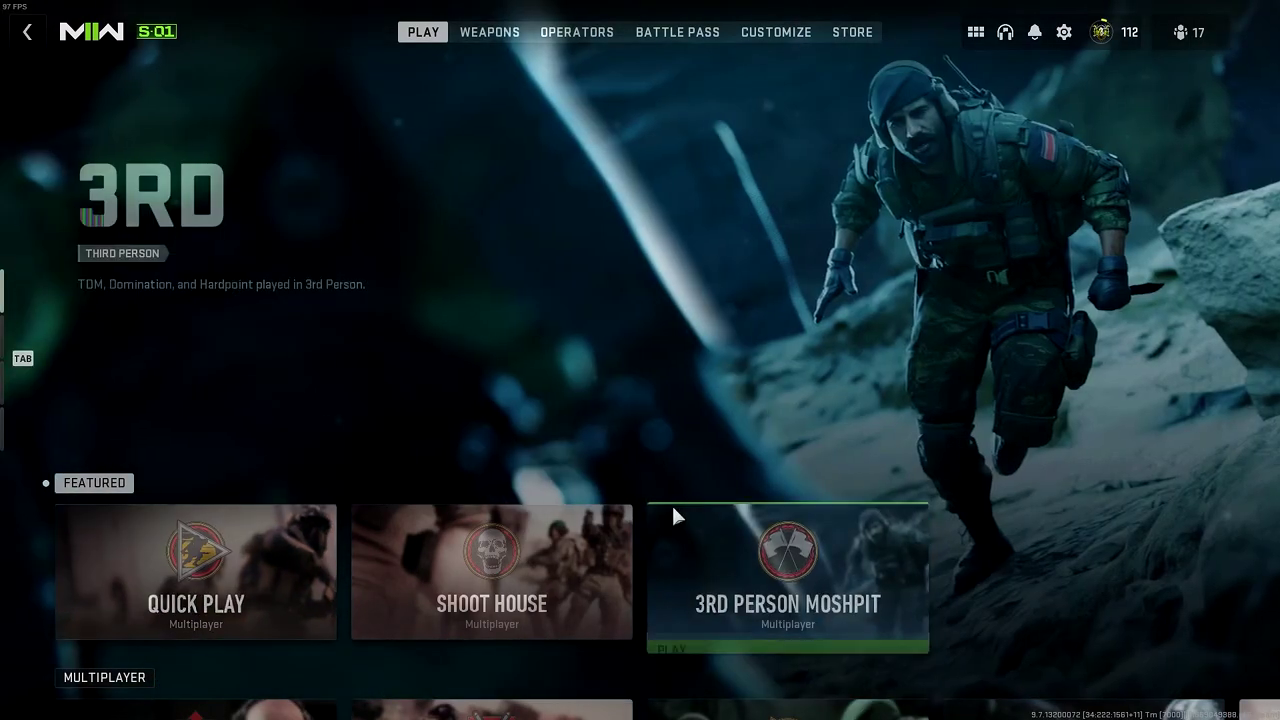
scroll(617, 172, "down", 1)
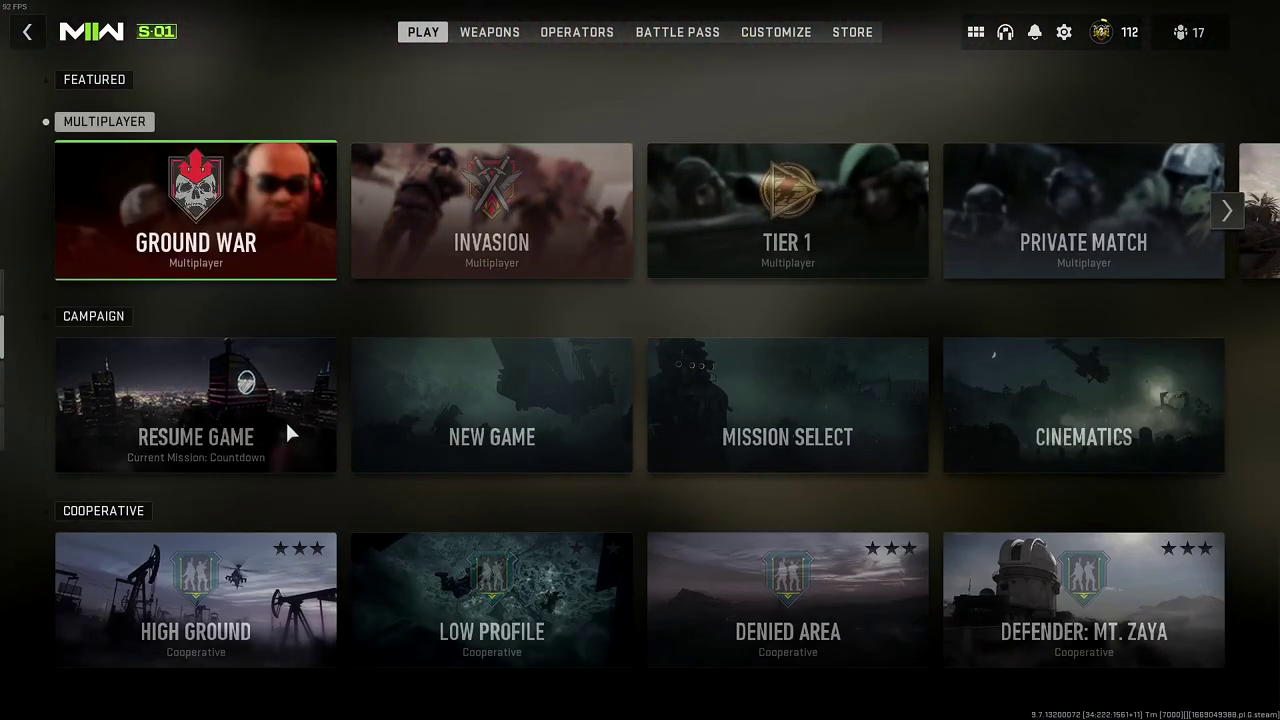
scroll(388, 88, "up", 1)
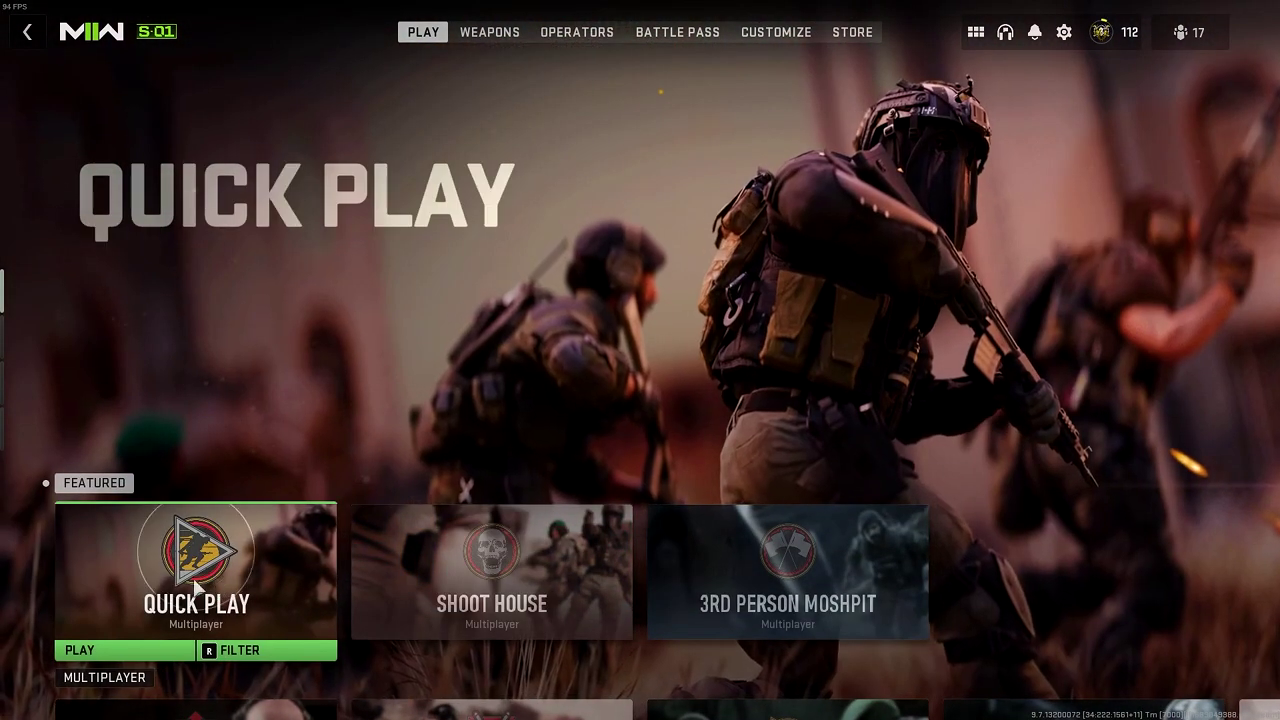
scroll(1068, 426, "down", 1)
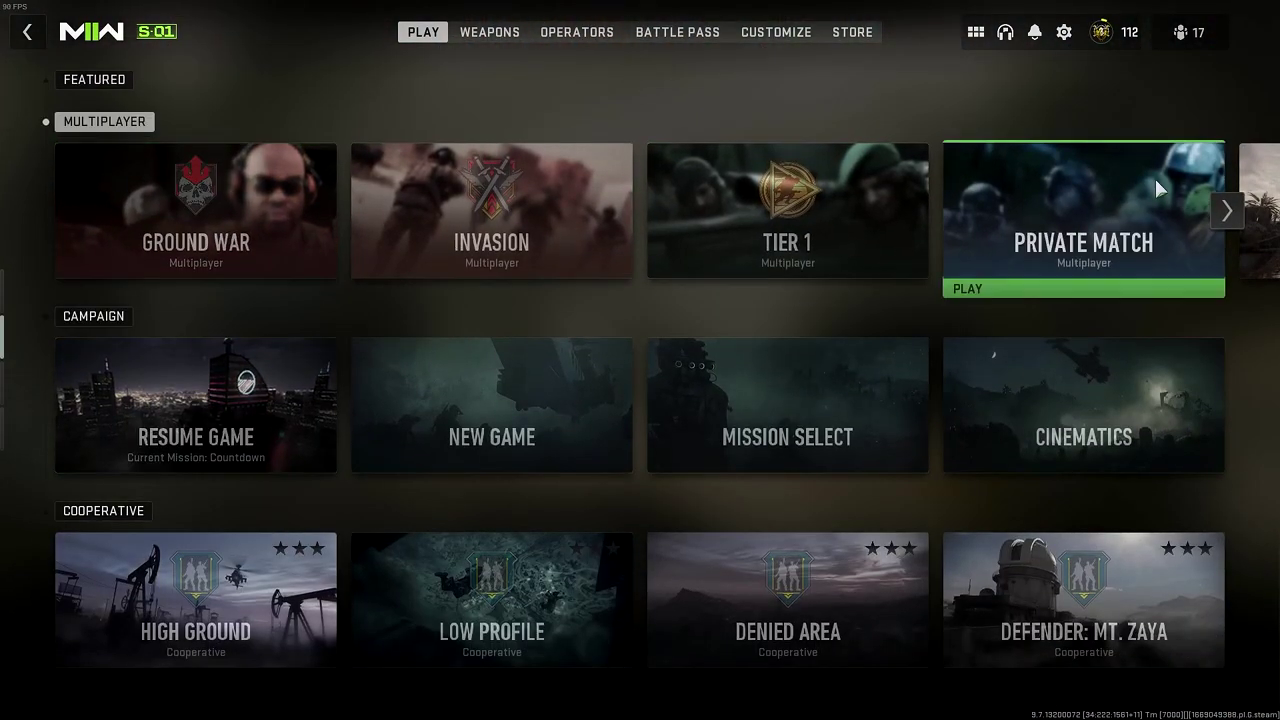
left_click(1226, 213)
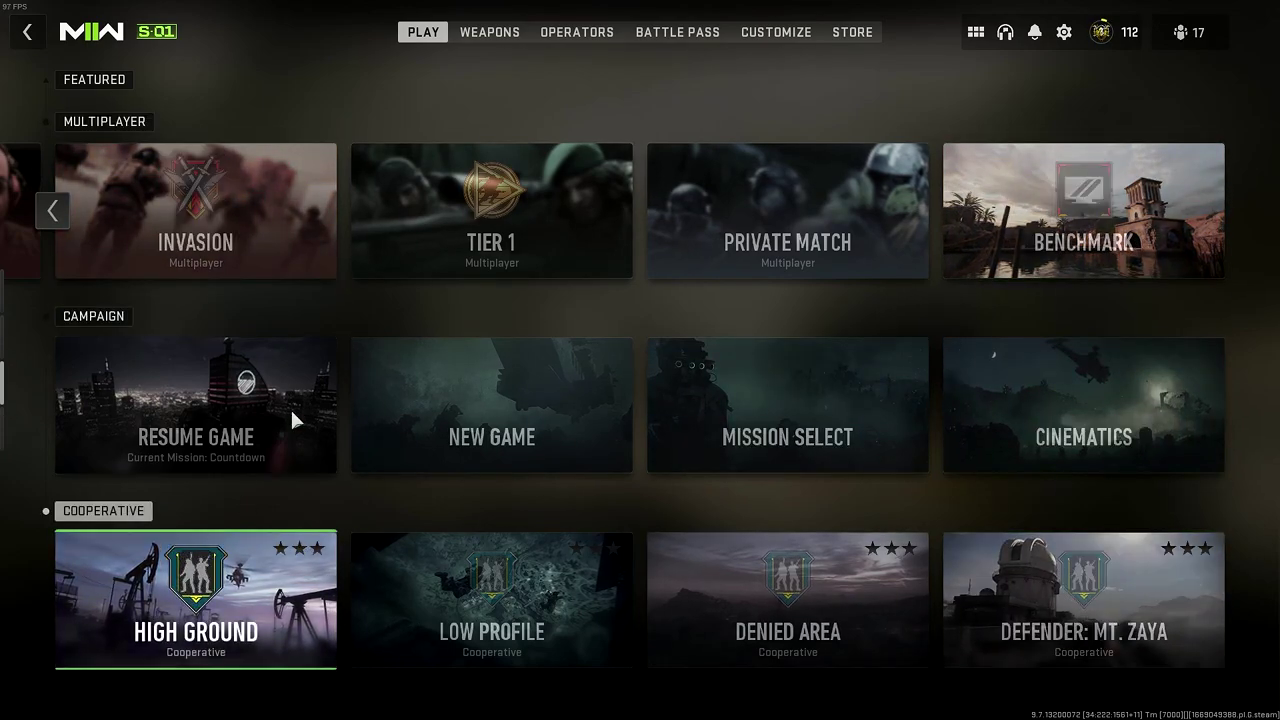
Look over the weapons page with its multiplayer loadout and killstreaks, and the operator roster.
left_click(490, 32)
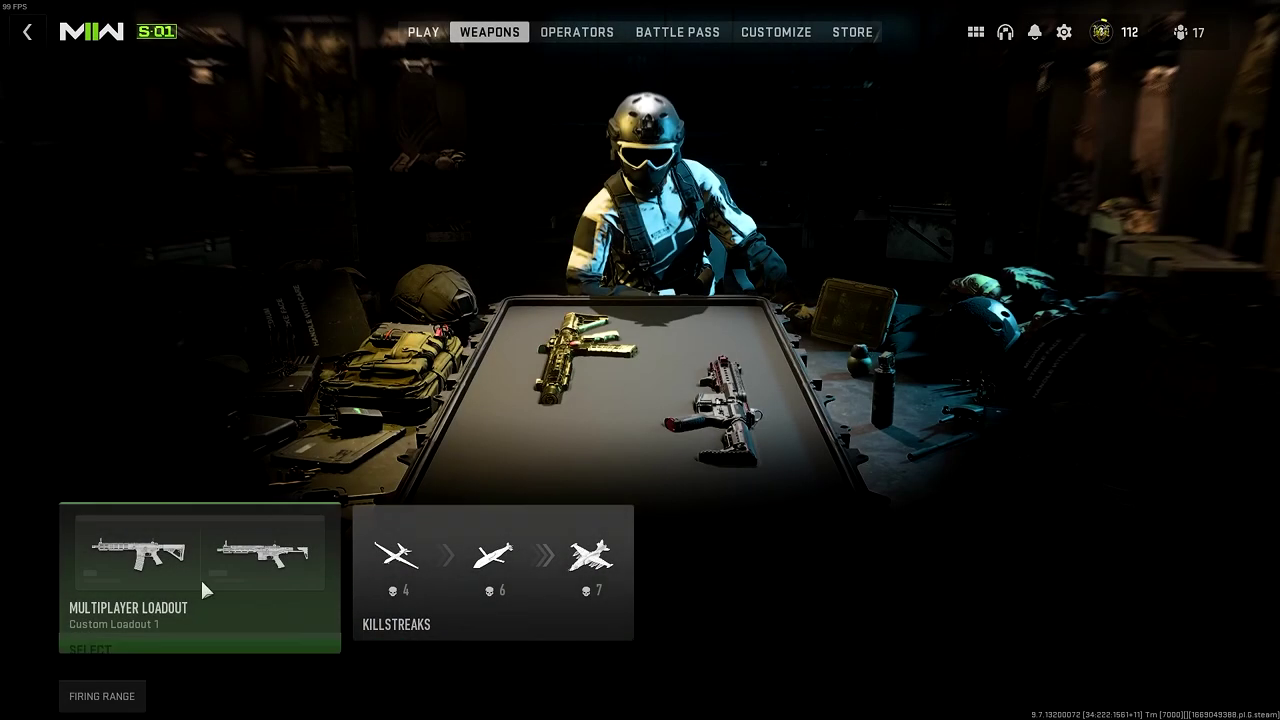
left_click(577, 32)
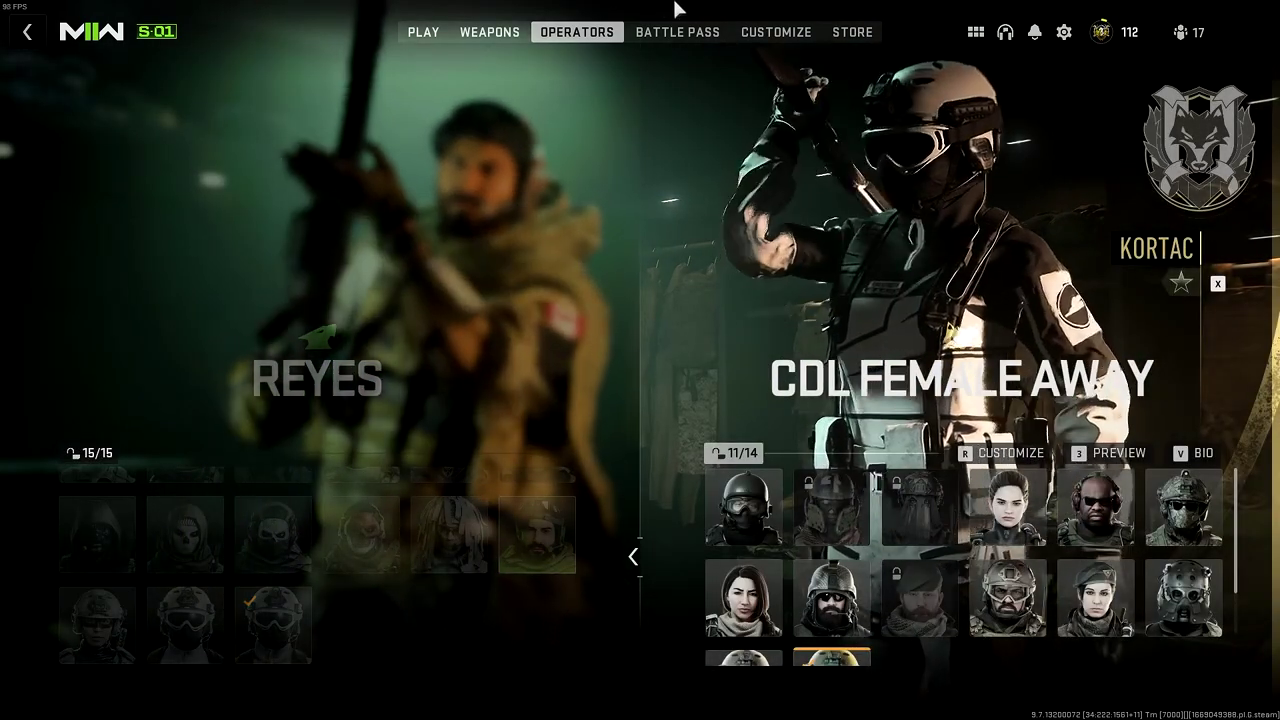
Claim the four rewards of battle pass sector A10, including the 100 CP, and its Low Drag operator skin.
left_click(677, 30)
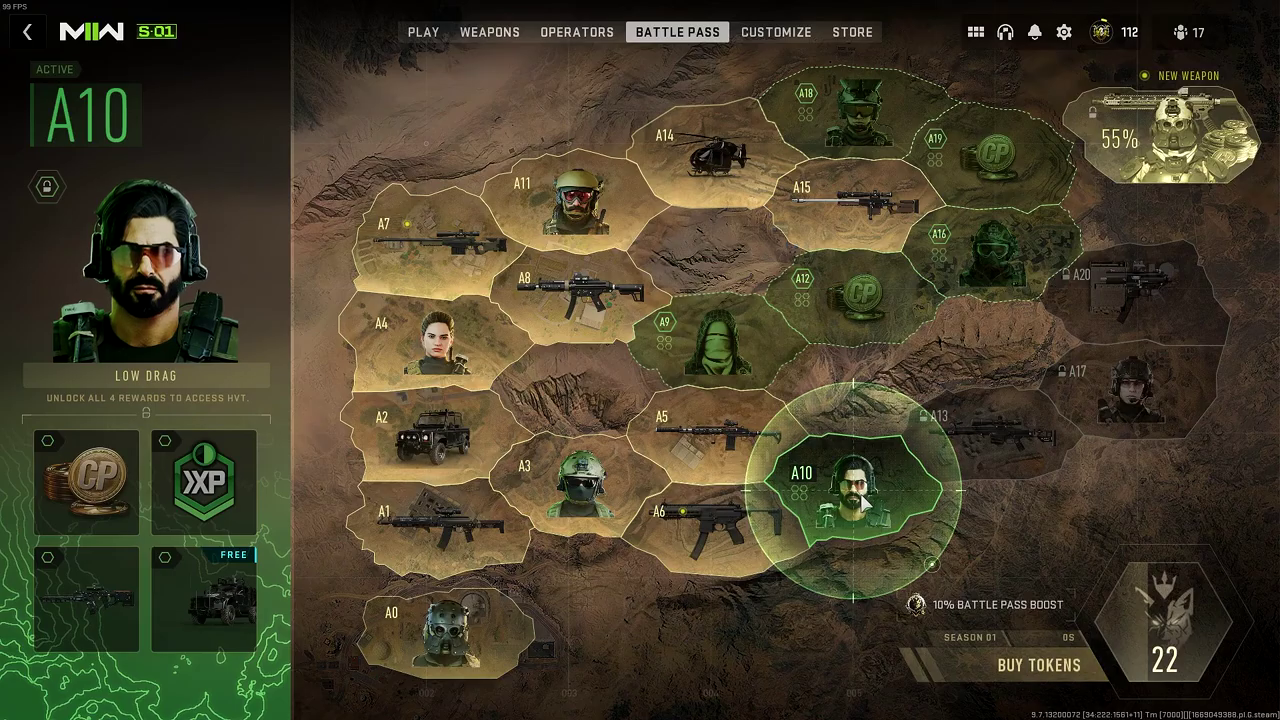
left_click(887, 481)
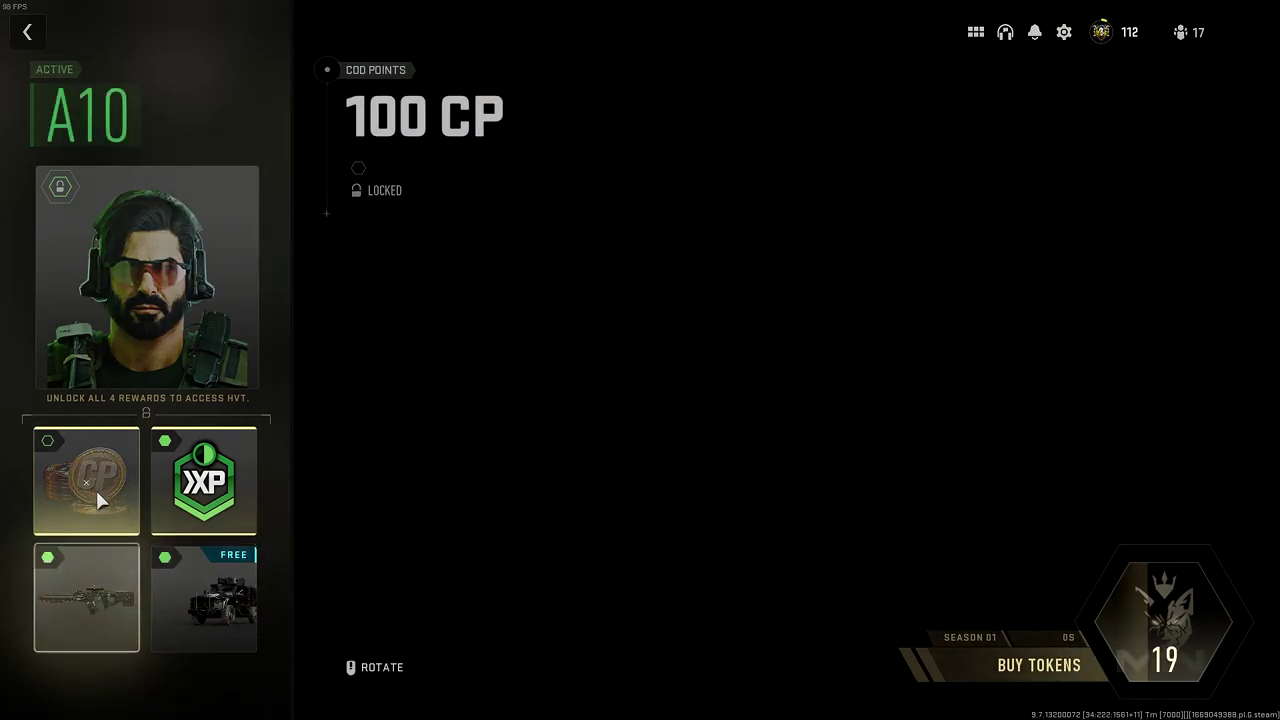
left_click(96, 498)
left_click(27, 31)
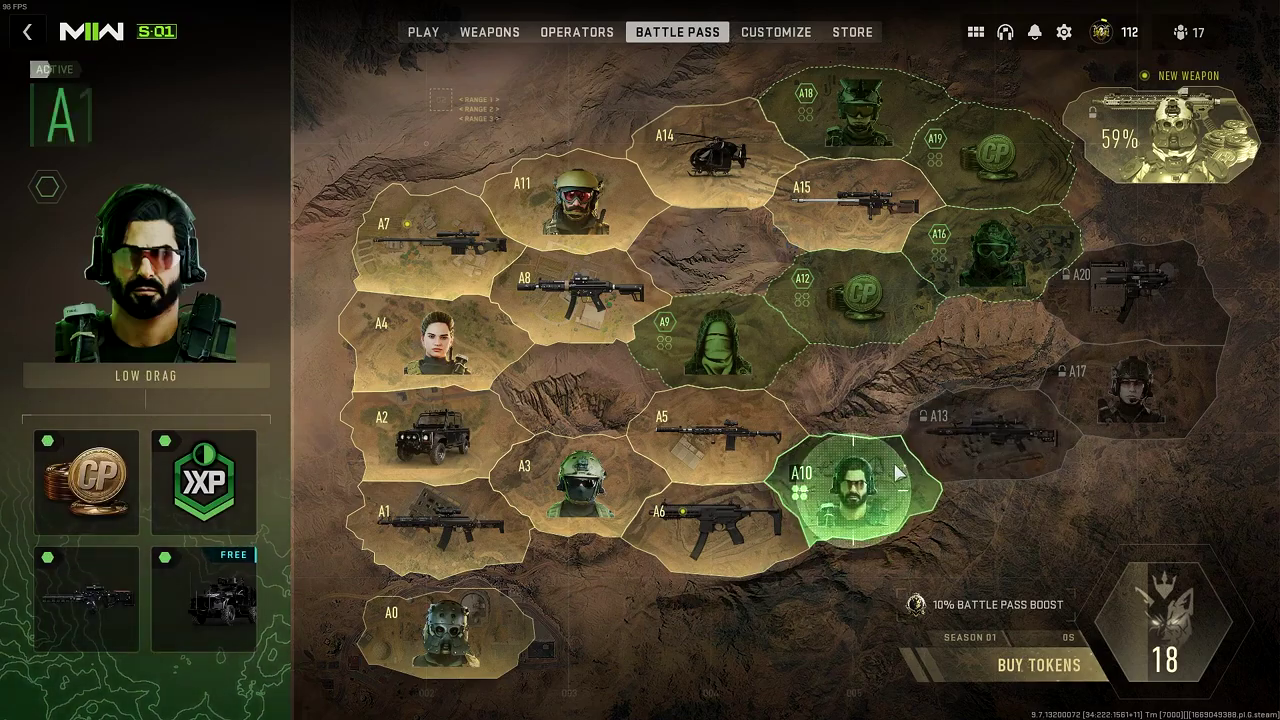
left_click(866, 488)
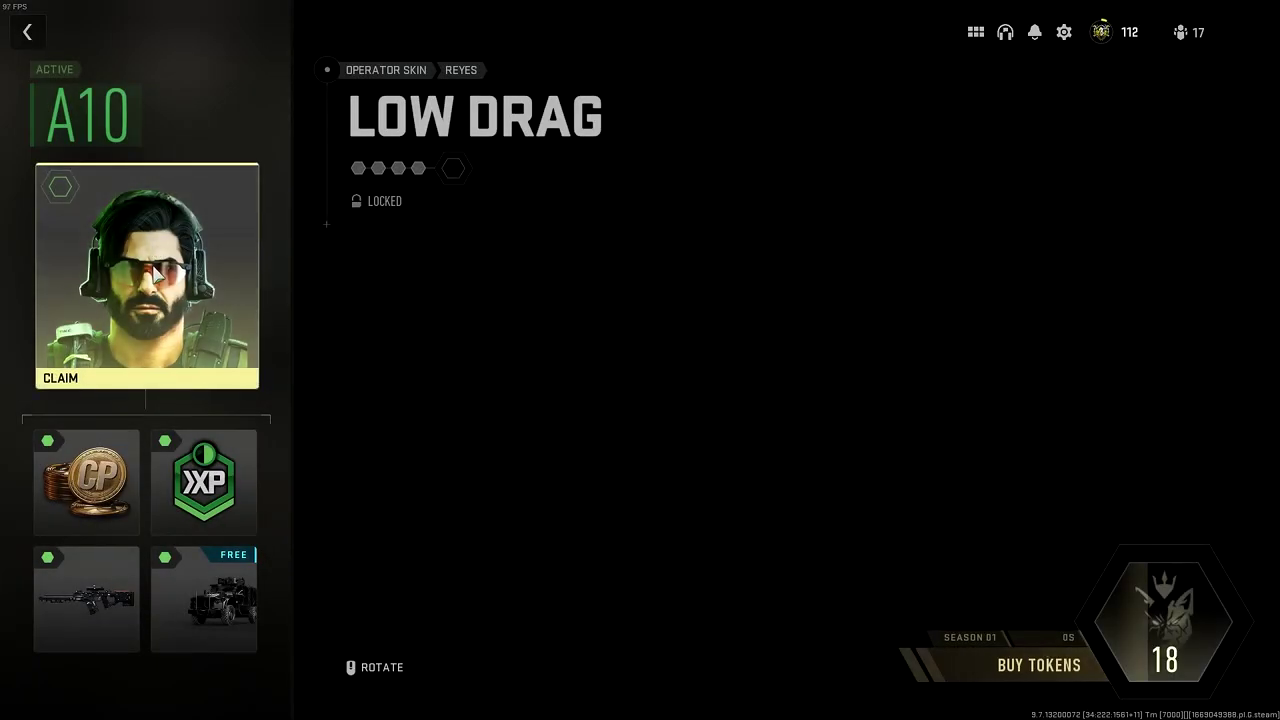
left_click(155, 272)
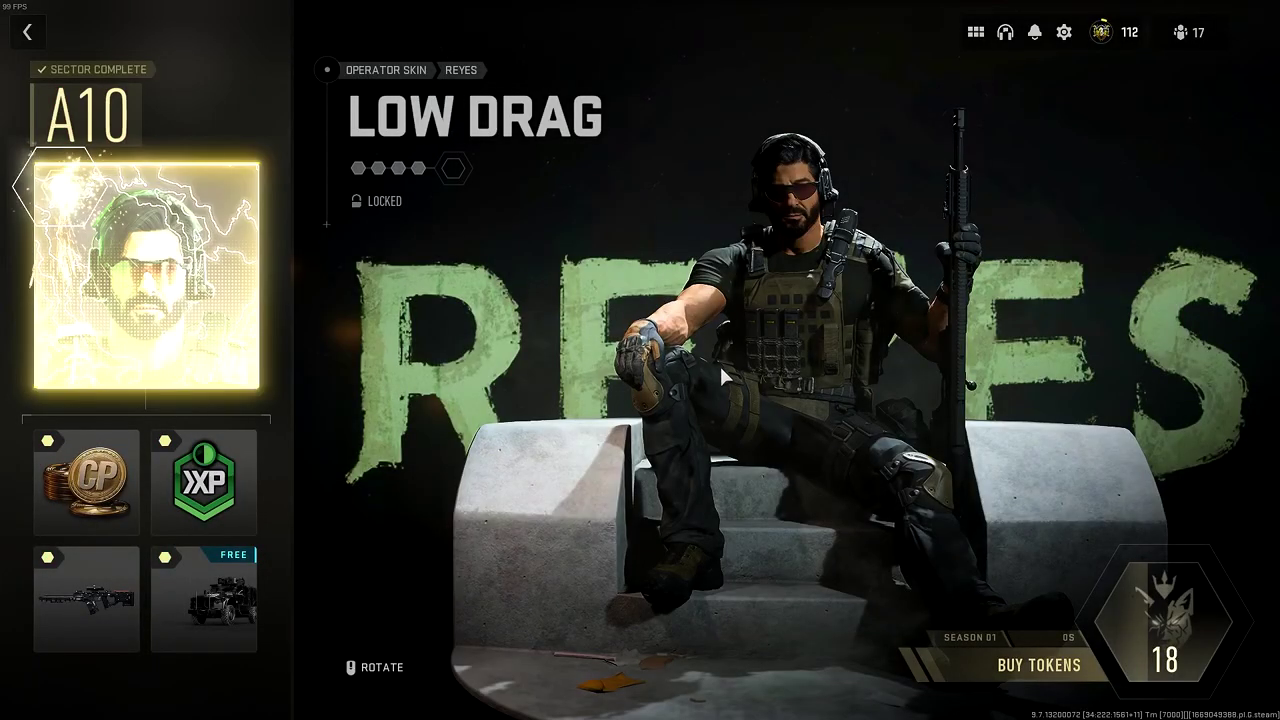
key("Escape")
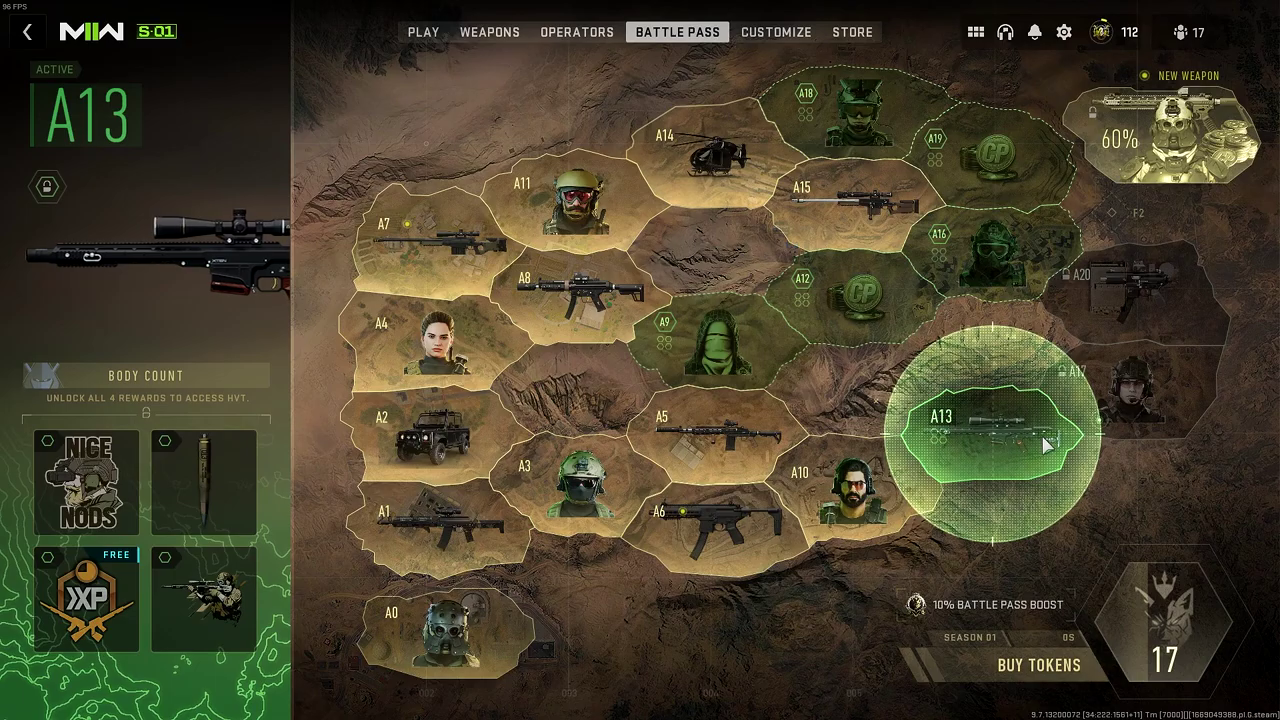
Browse the available load screen backgrounds in the customization options without choosing one.
left_click(777, 32)
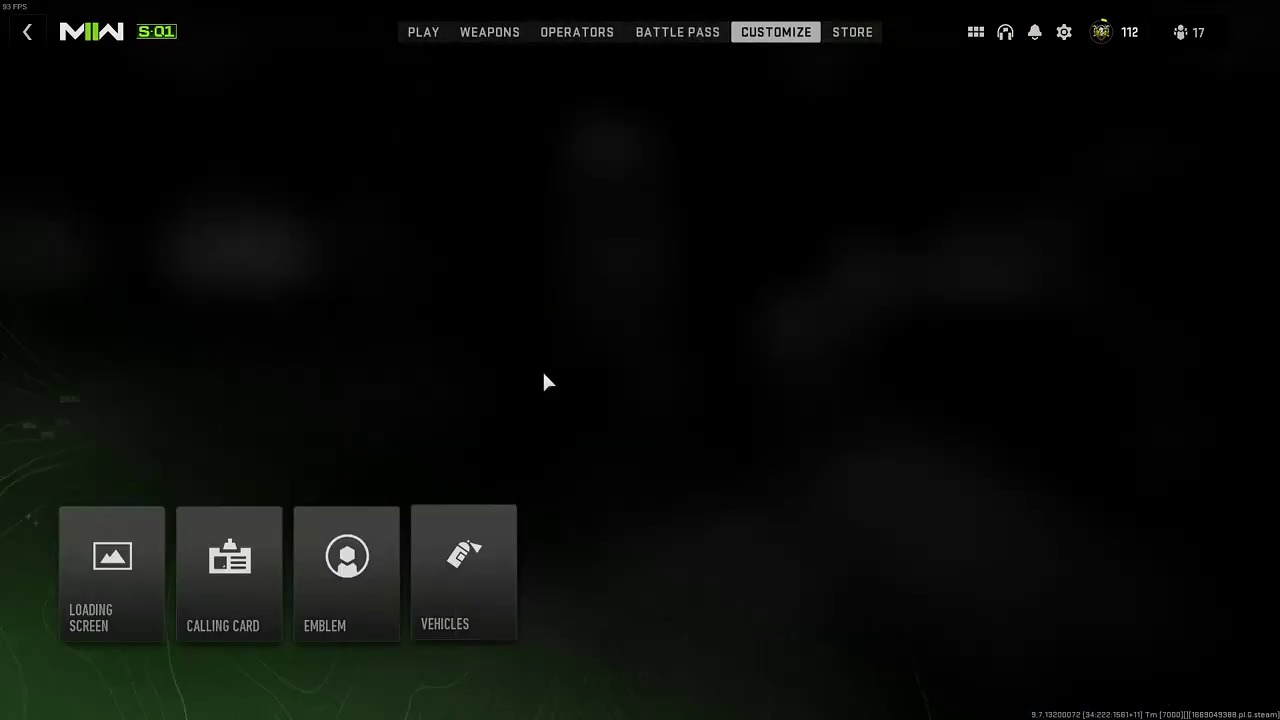
left_click(100, 565)
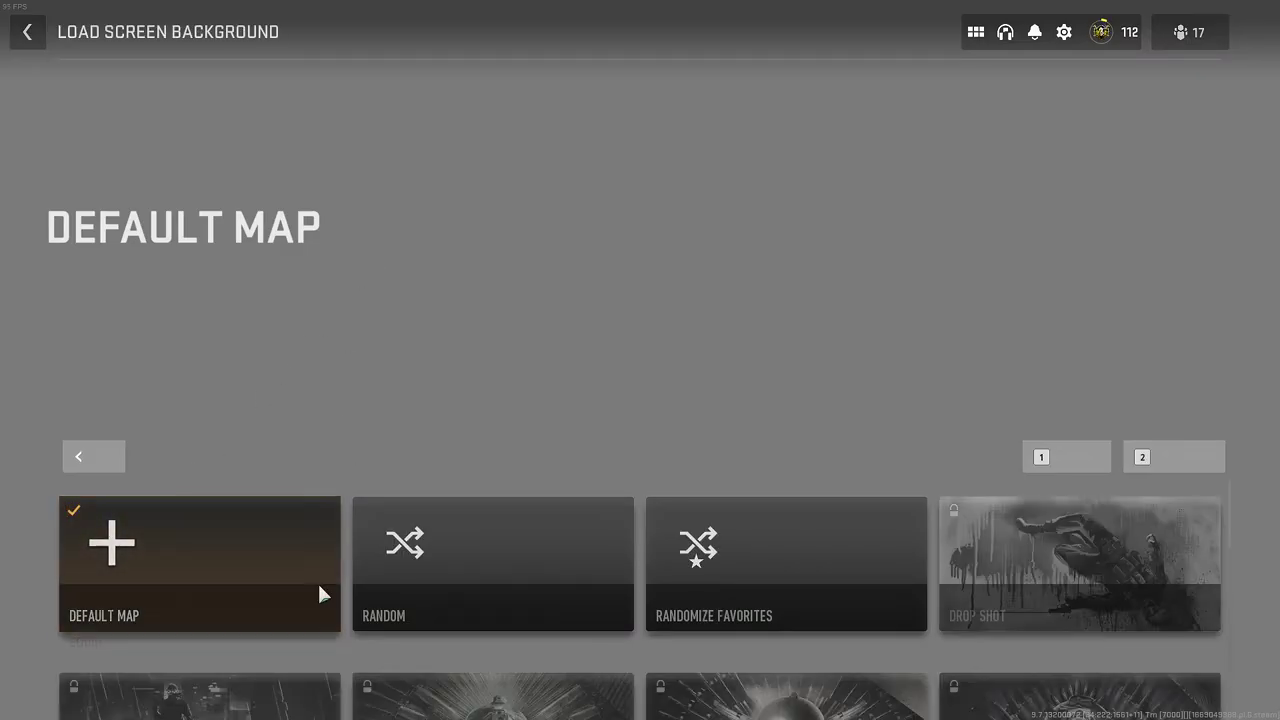
scroll(376, 610, "down", 5)
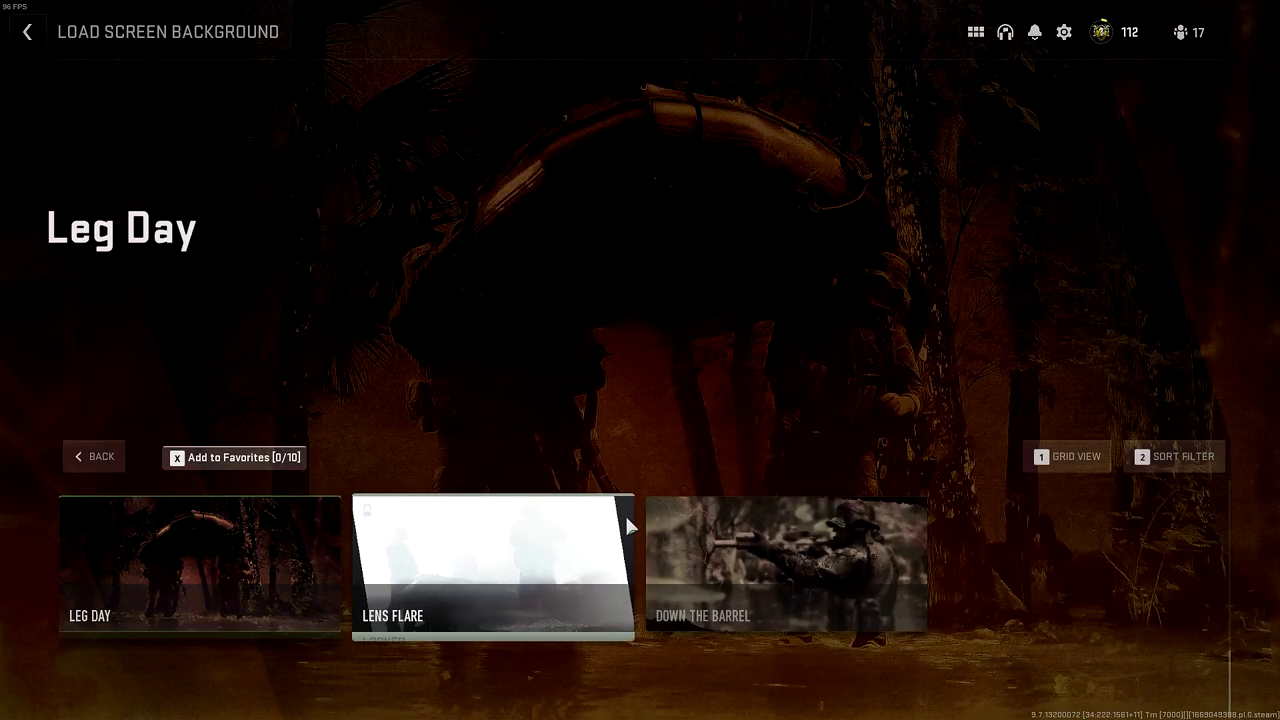
scroll(330, 590, "down", 6)
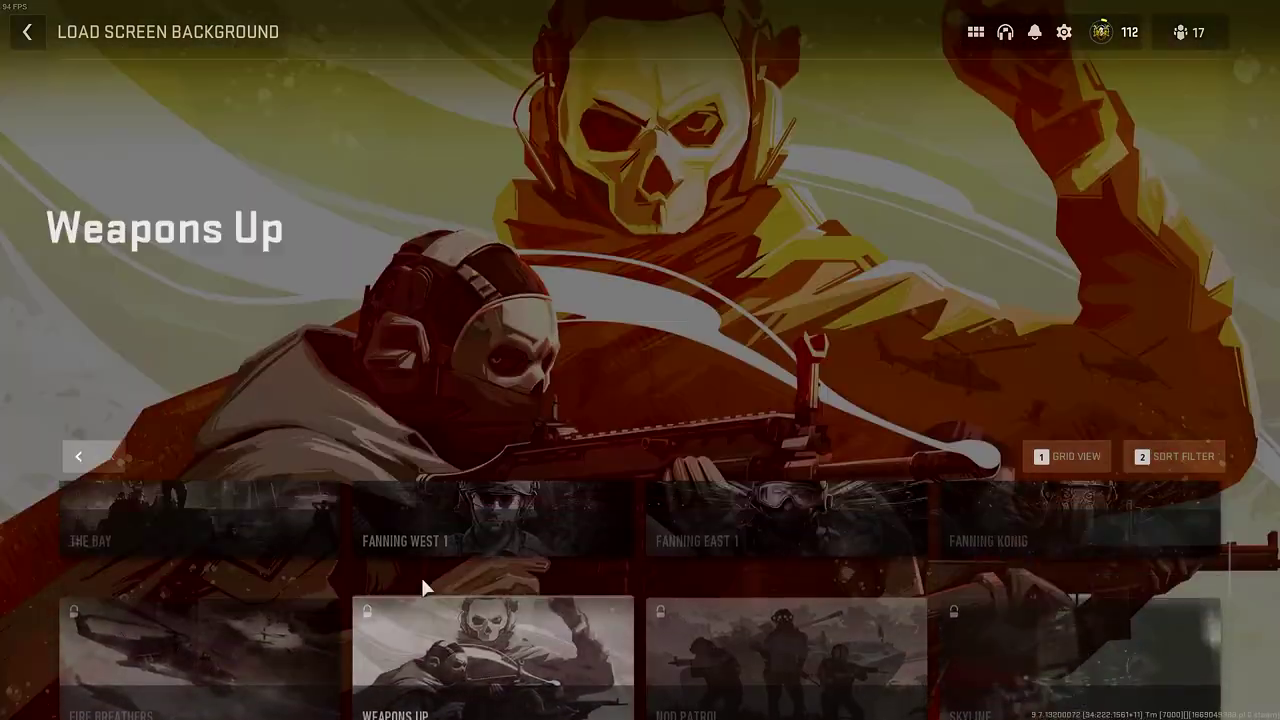
scroll(432, 588, "up", 10)
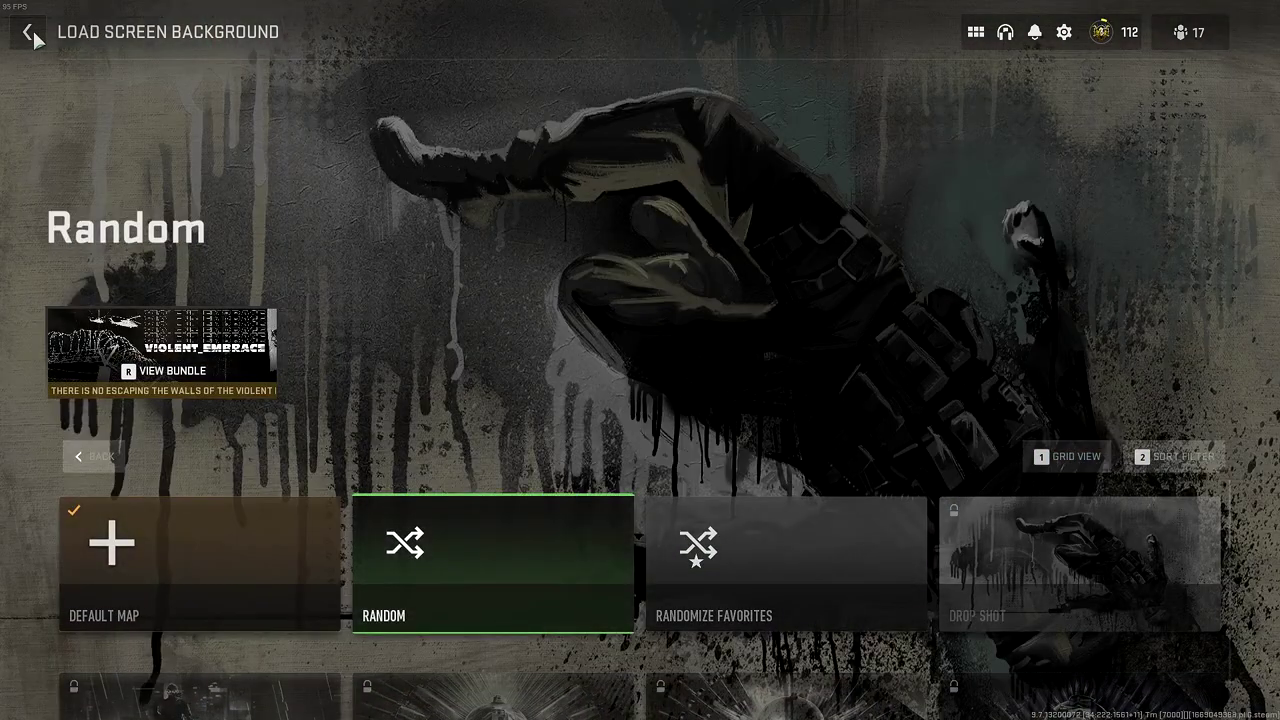
left_click(31, 34)
Examine the challenge and standard calling cards and the emblem collection.
left_click(240, 588)
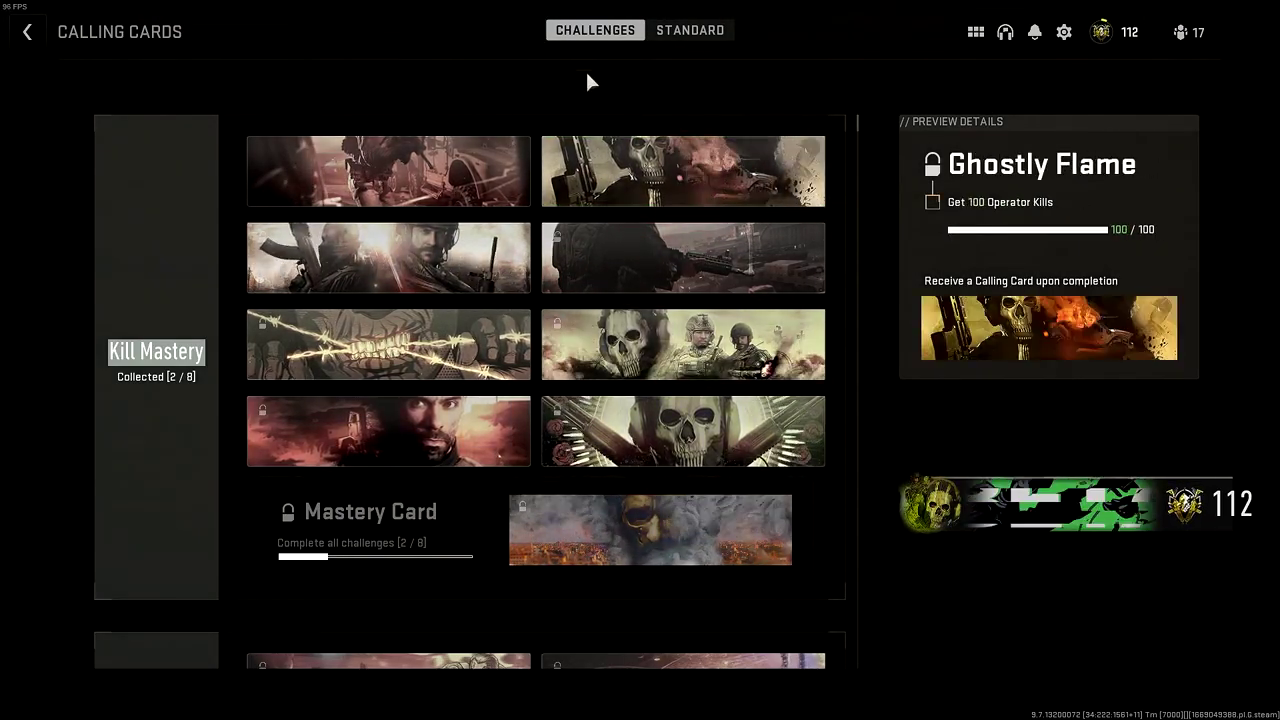
left_click(690, 30)
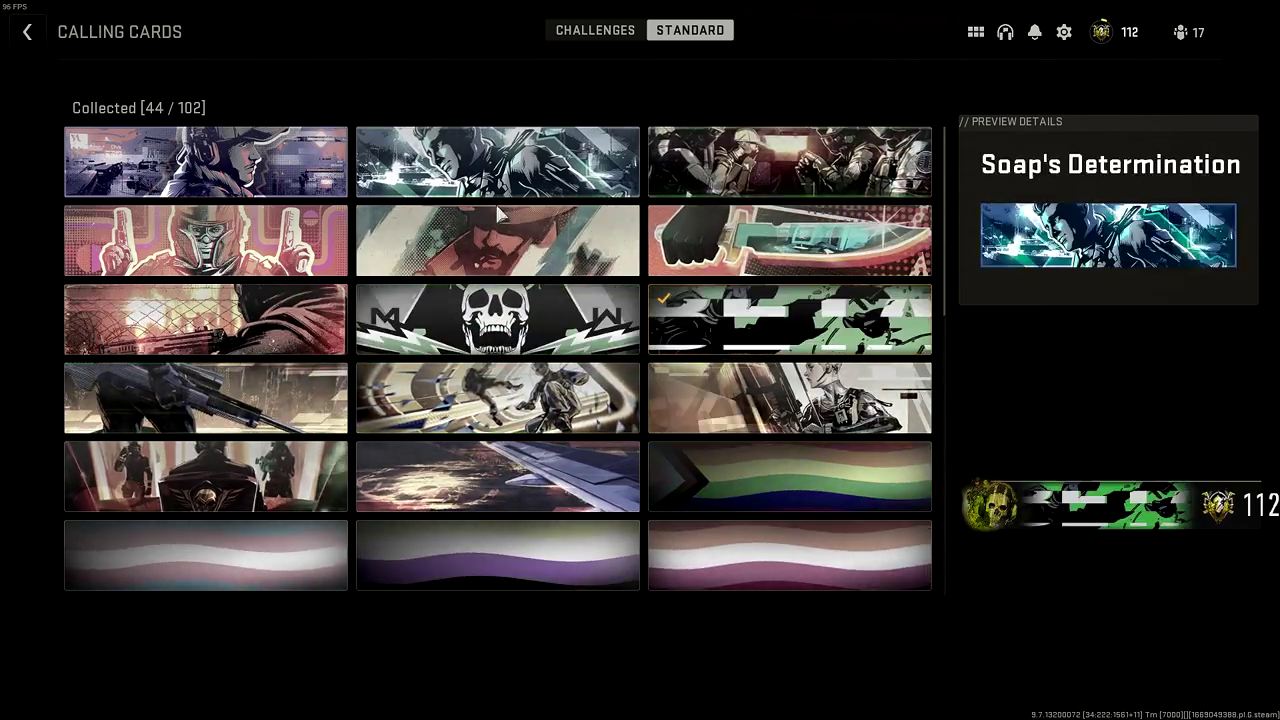
left_click(28, 32)
left_click(346, 575)
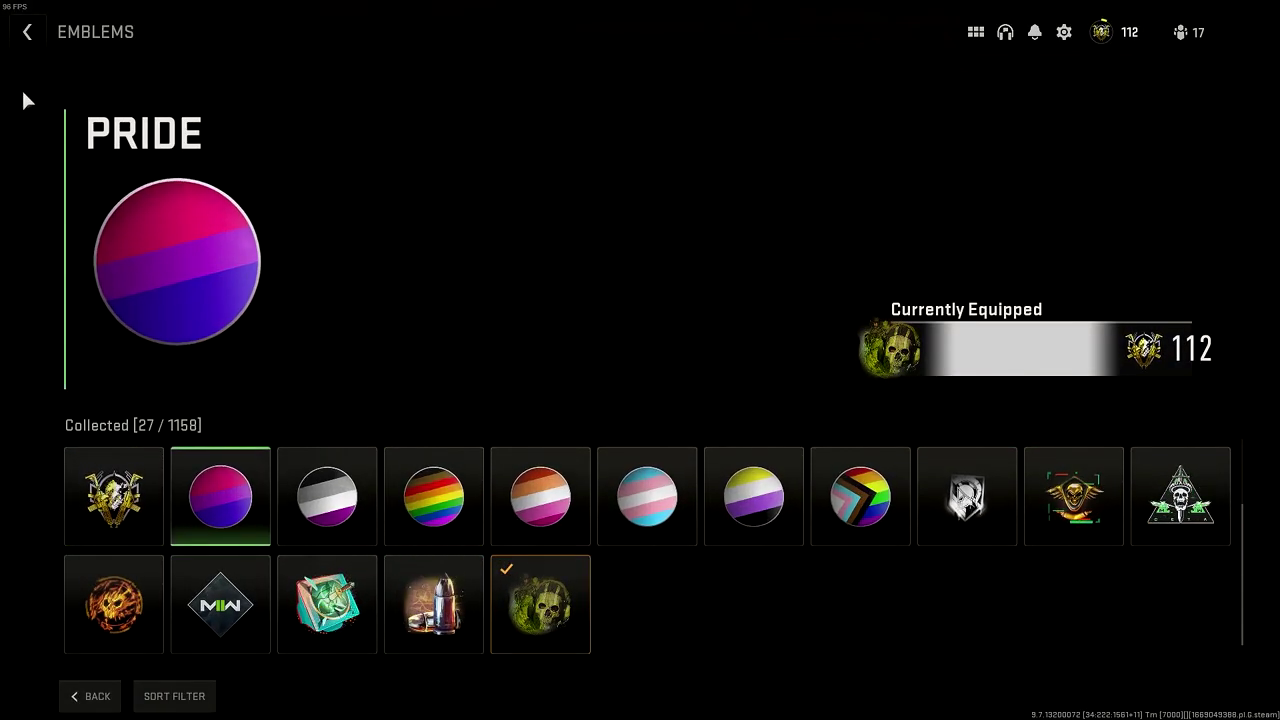
left_click(27, 32)
Open the UTV in vehicle customization and preview its Wolf's Whip skin.
left_click(458, 588)
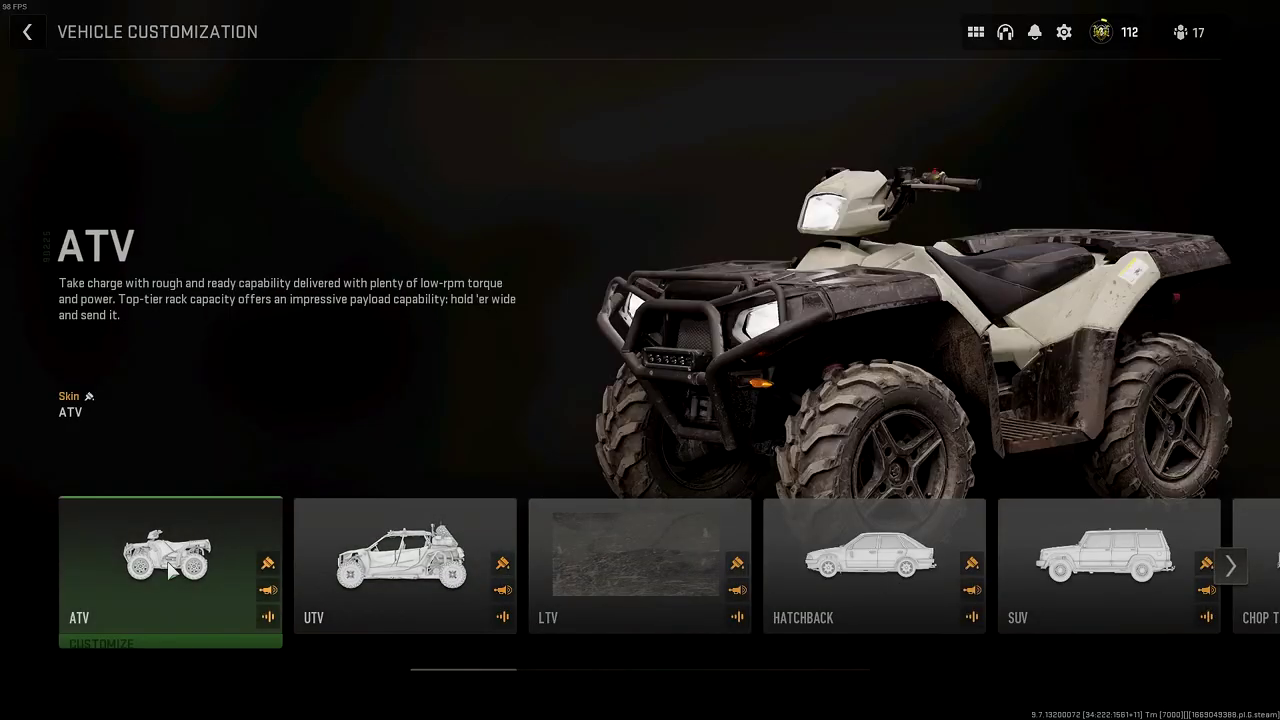
left_click(348, 572)
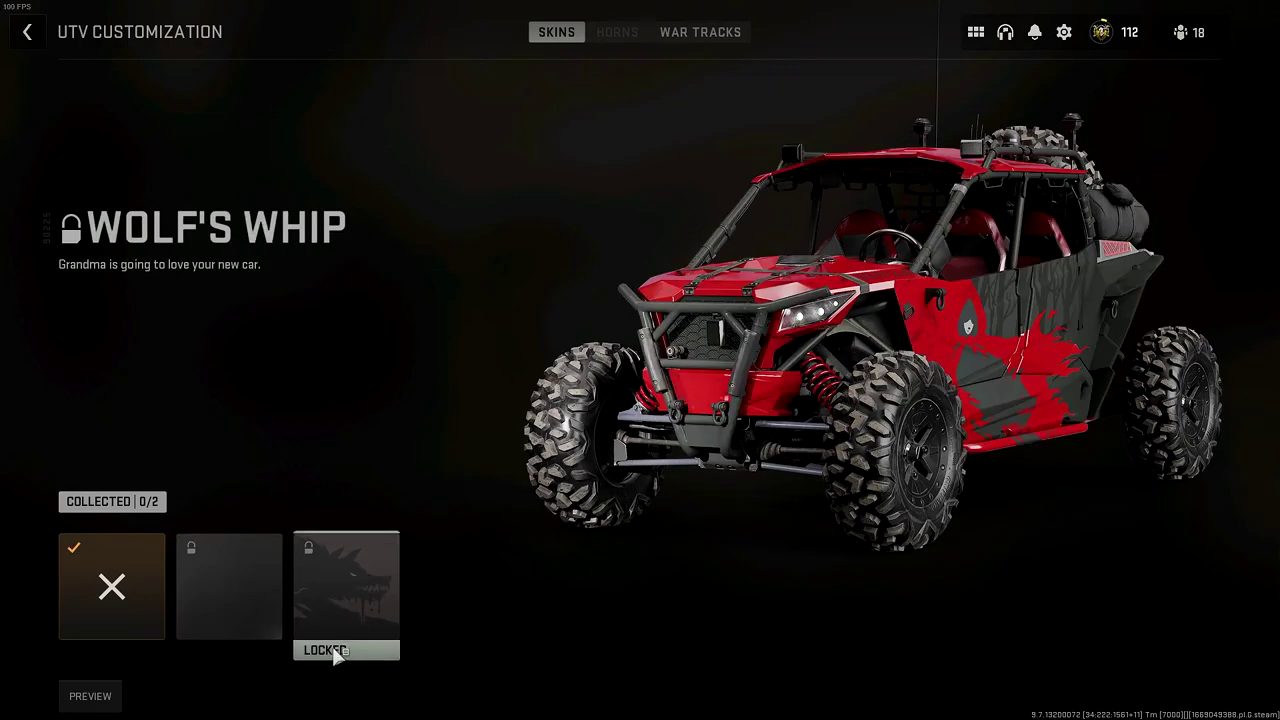
left_click(27, 32)
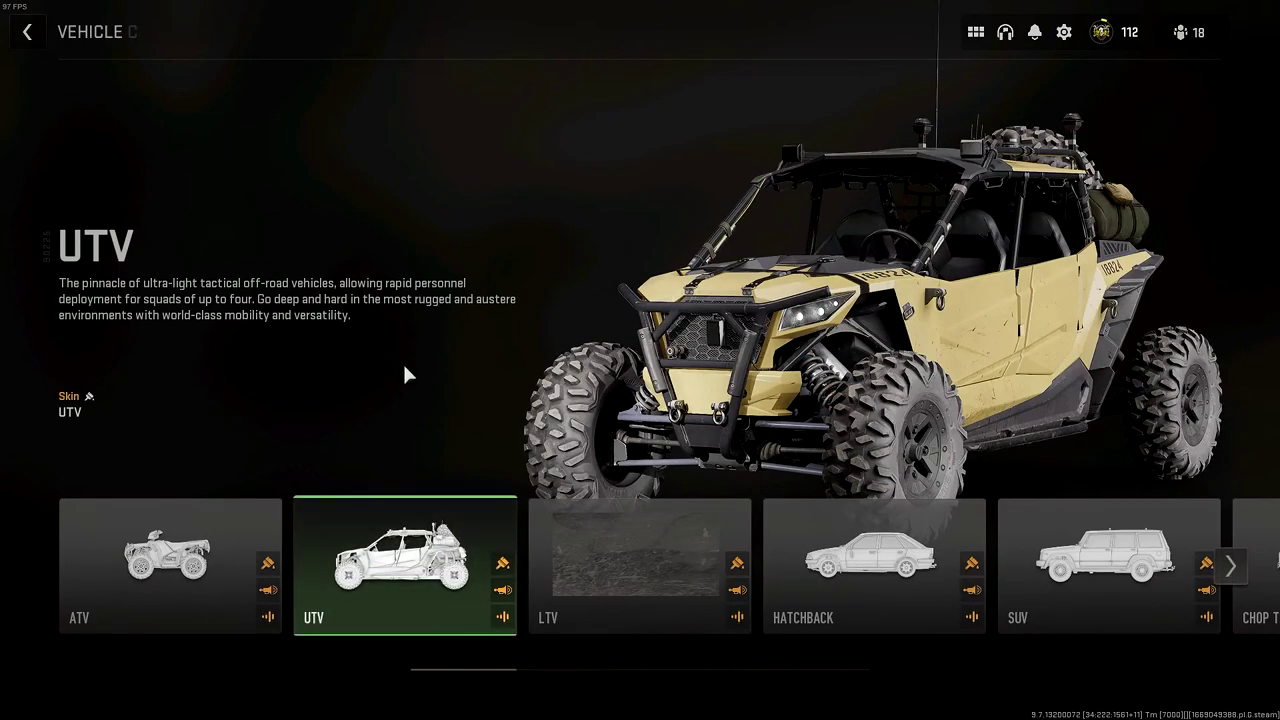
Equip the Wavemaker skin on the Armored Patrol Boat and return to the customization overview.
left_click(1228, 566)
left_click(1228, 566)
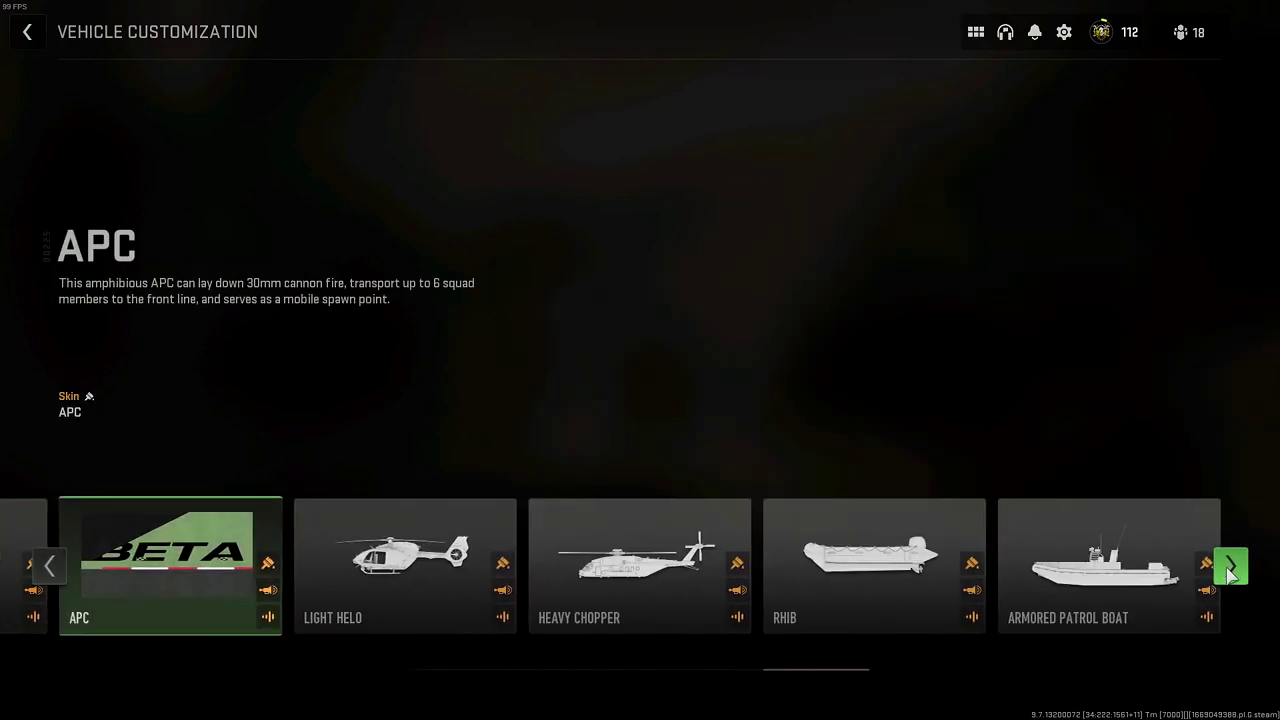
left_click(1105, 565)
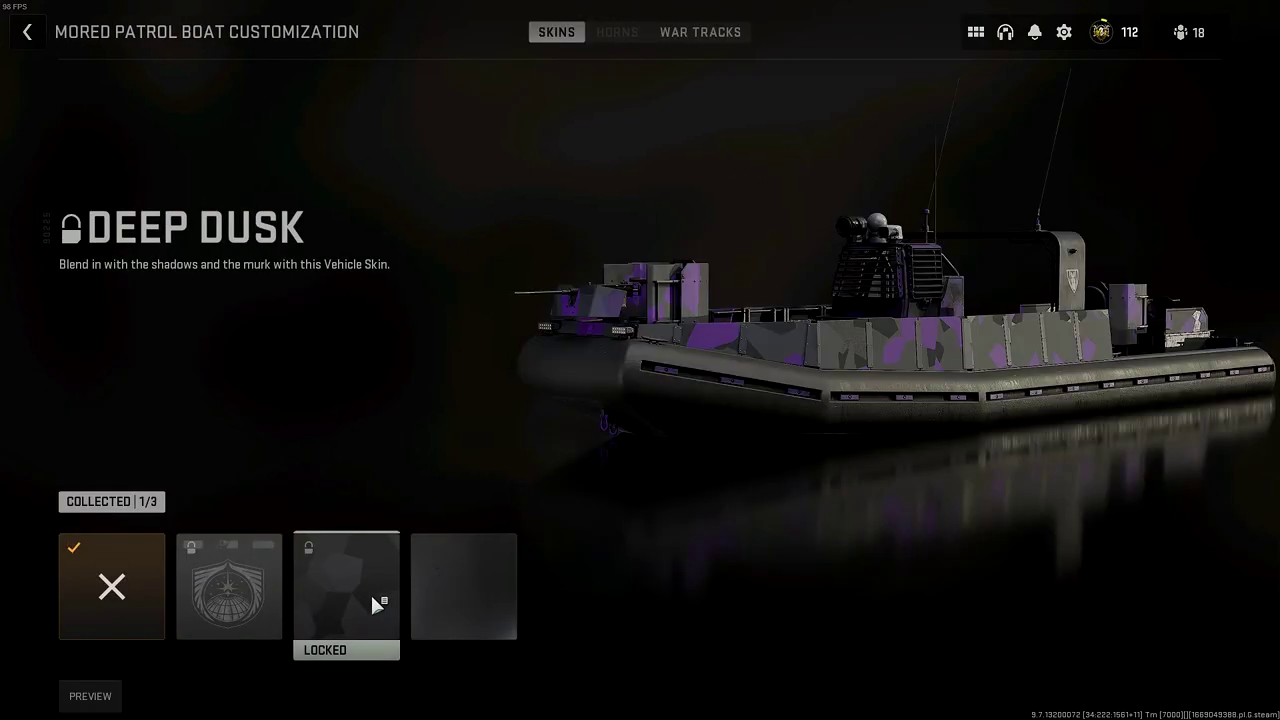
left_click(457, 598)
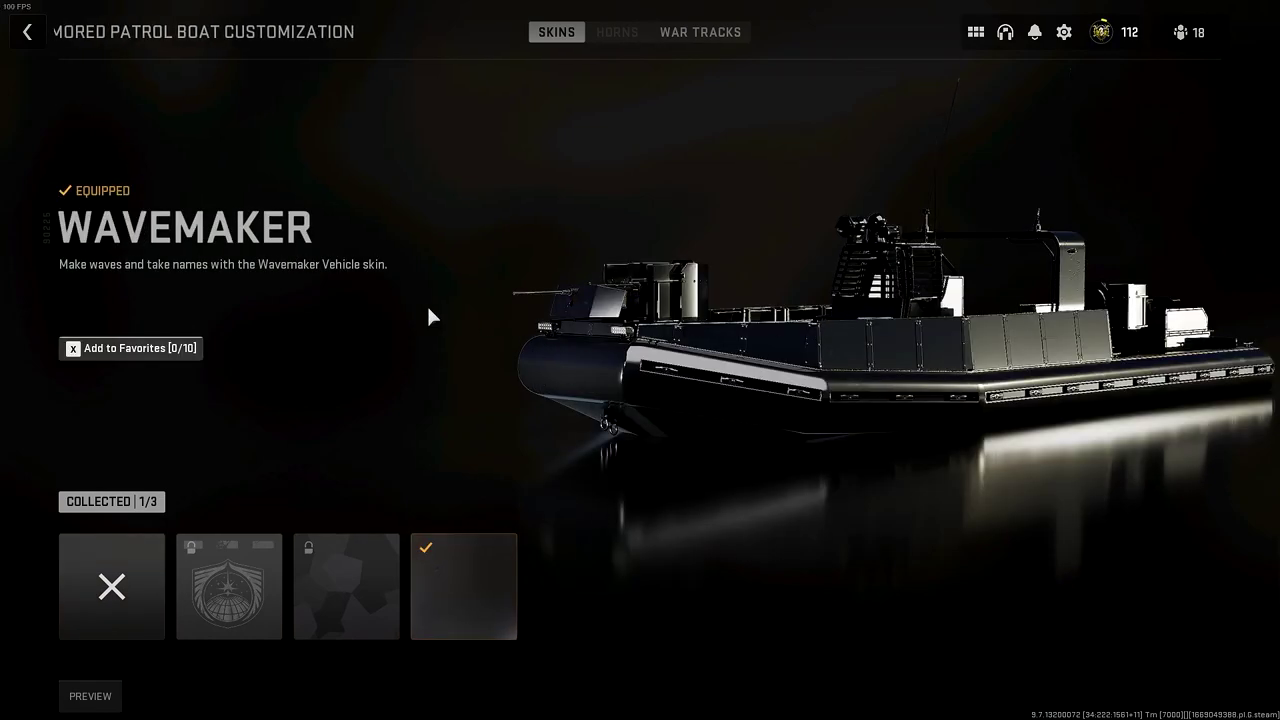
left_click(30, 34)
left_click(28, 36)
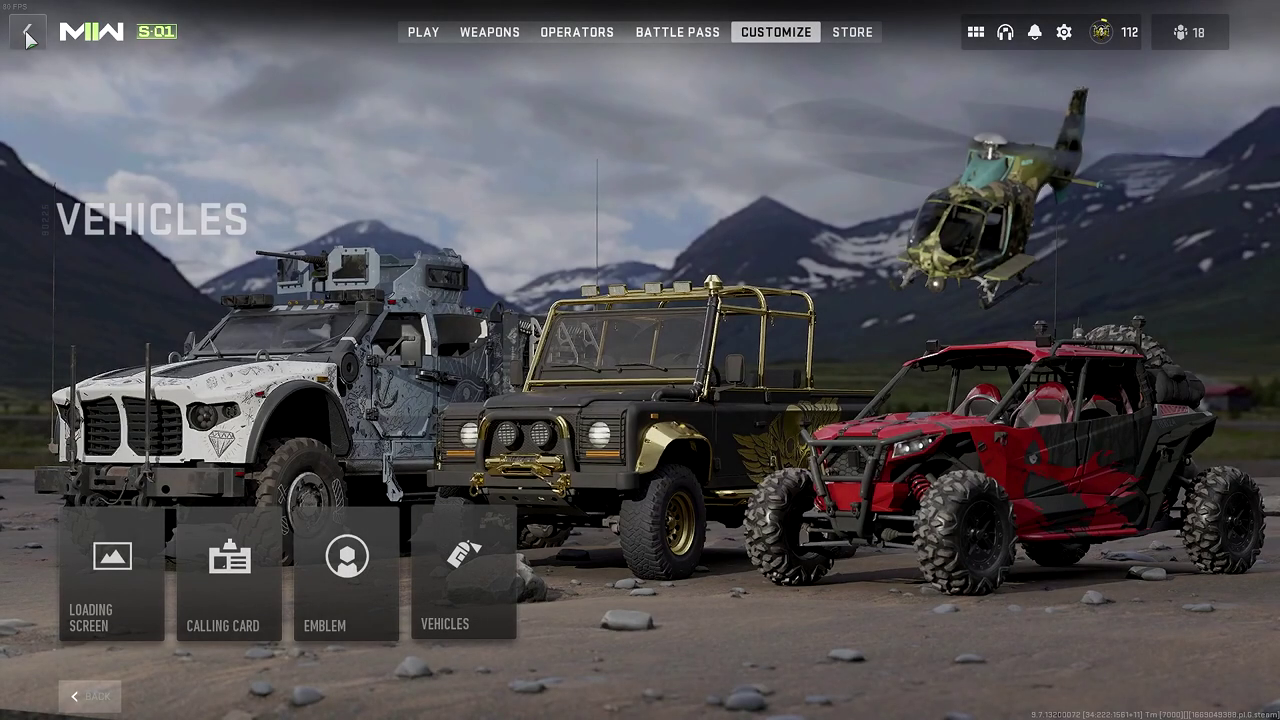
Open the store and check the COD Points packages and their prices.
left_click(852, 32)
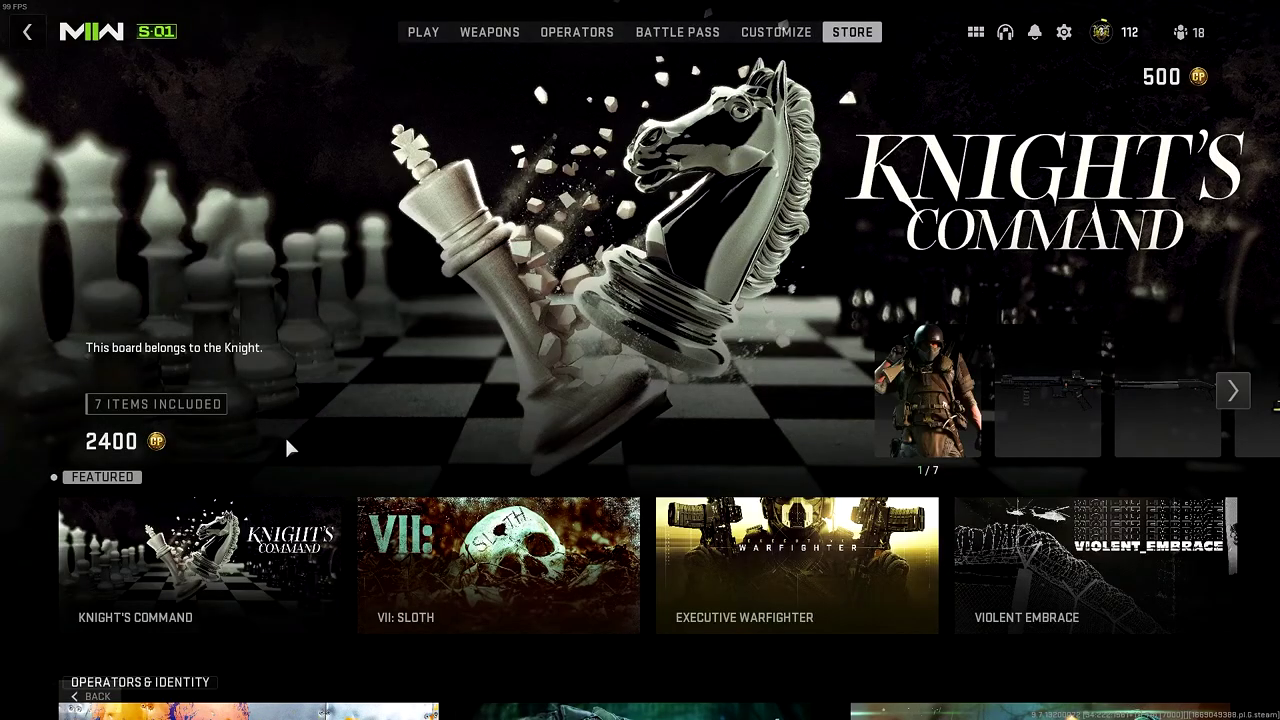
left_click(1209, 80)
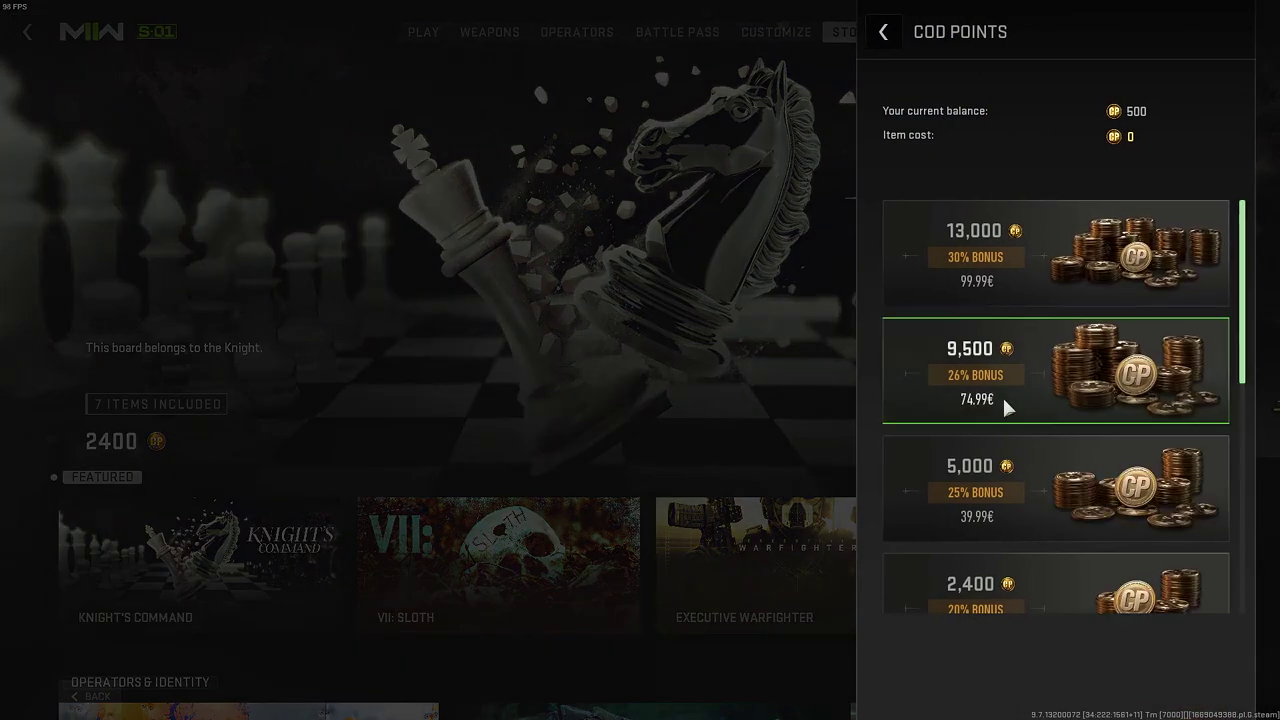
scroll(1005, 444, "down", 5)
scroll(1088, 331, "up", 4)
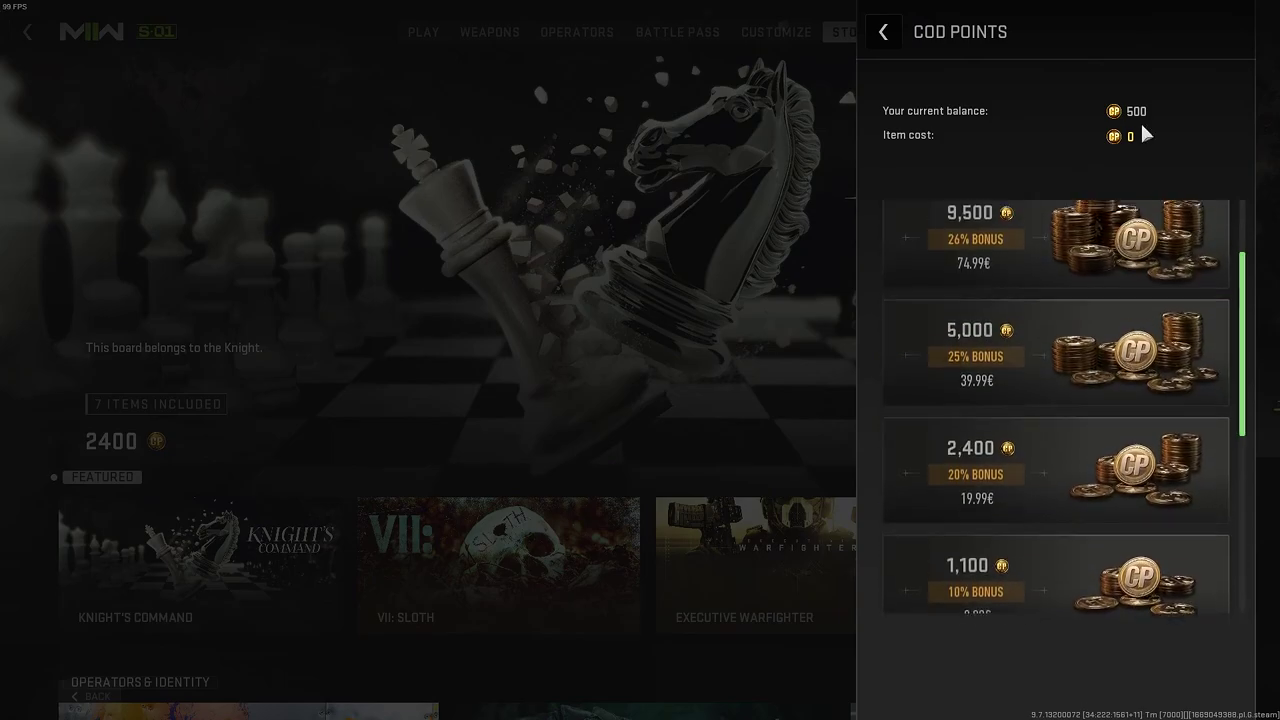
left_click(812, 366)
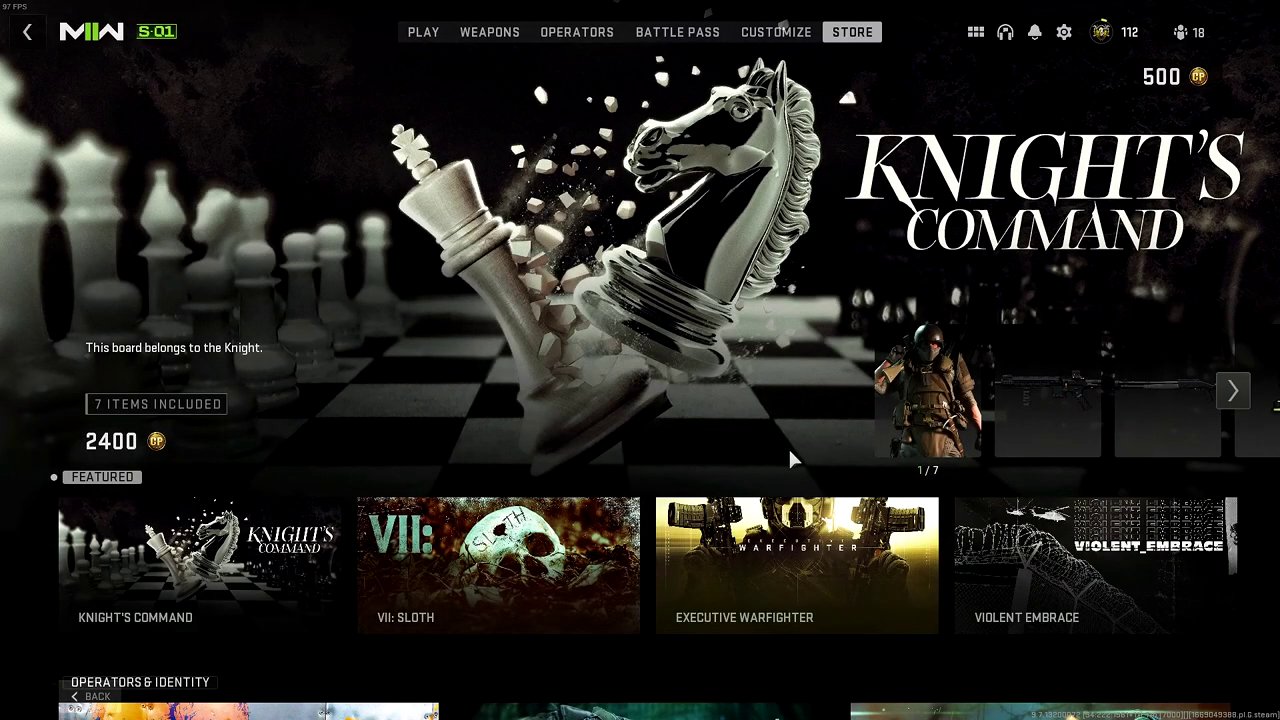
Open the Greased and Camo'd bundle among the operator offers and preview its Hamster Treat weapon charm.
scroll(389, 456, "down", 3)
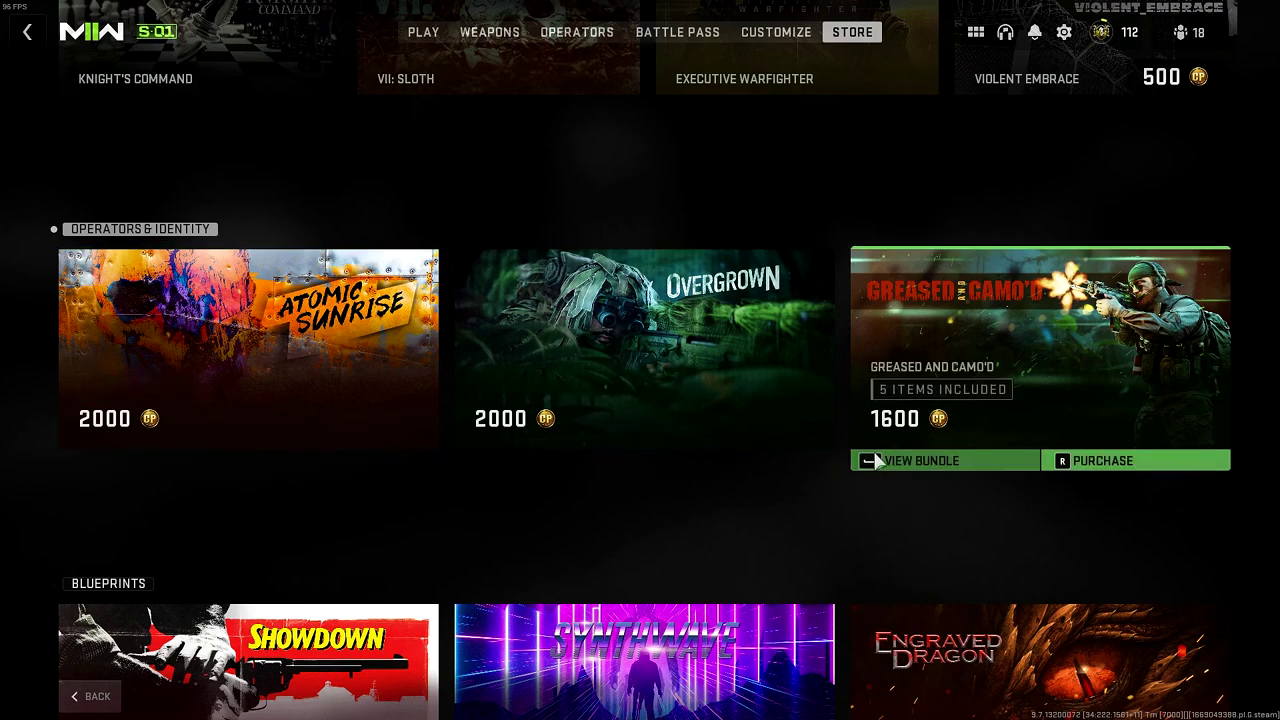
left_click(866, 462)
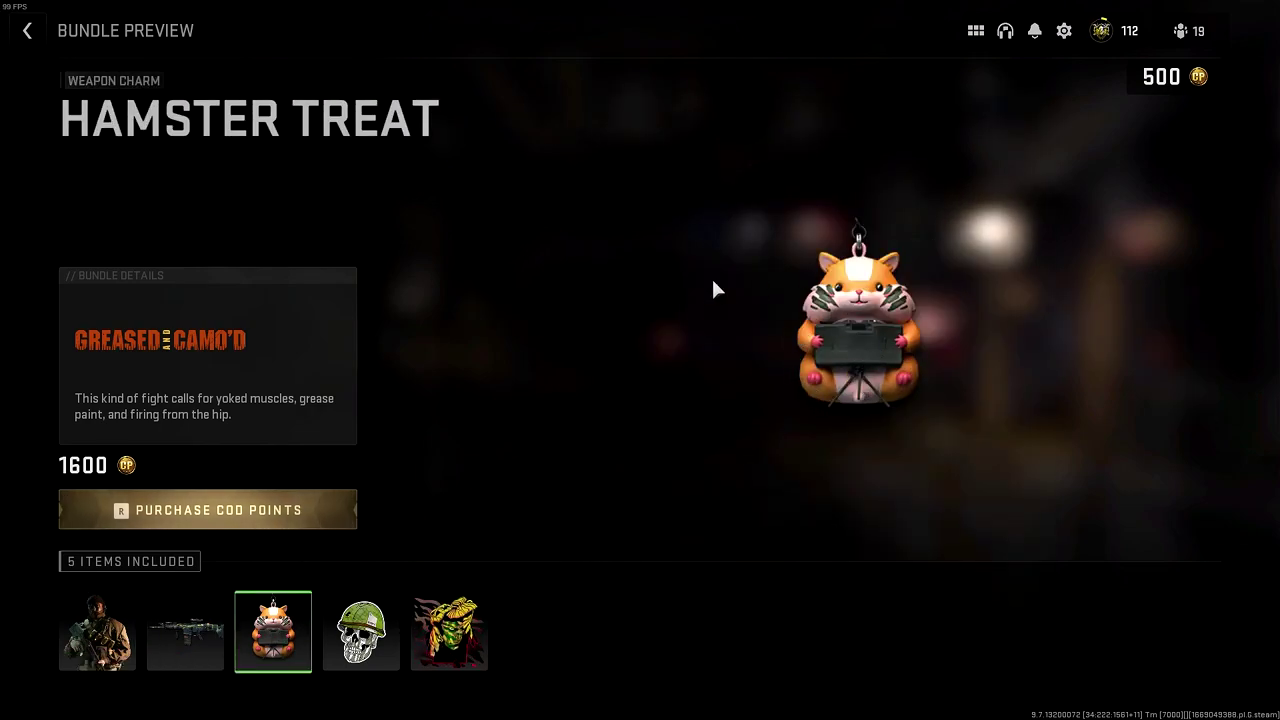
Leave the bundle preview and the store, return to the Call of Duty HQ home screen and open the DMZ lobby.
left_click(31, 29)
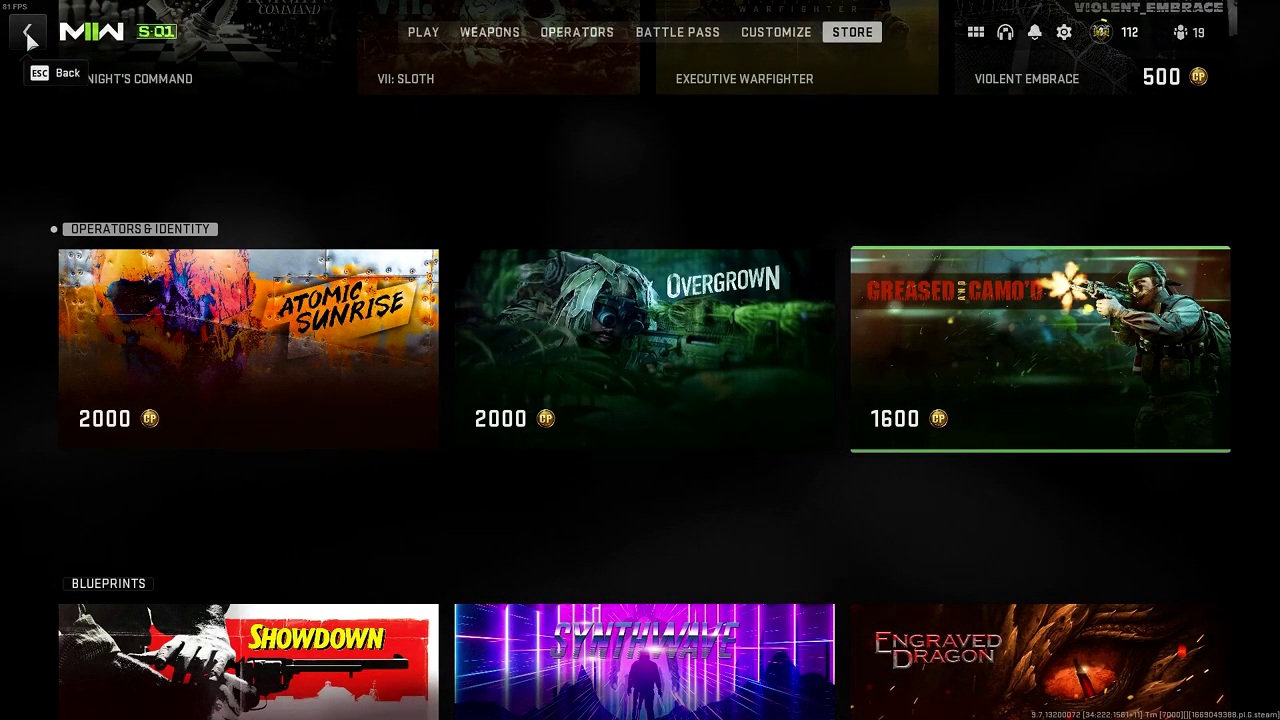
left_click(41, 57)
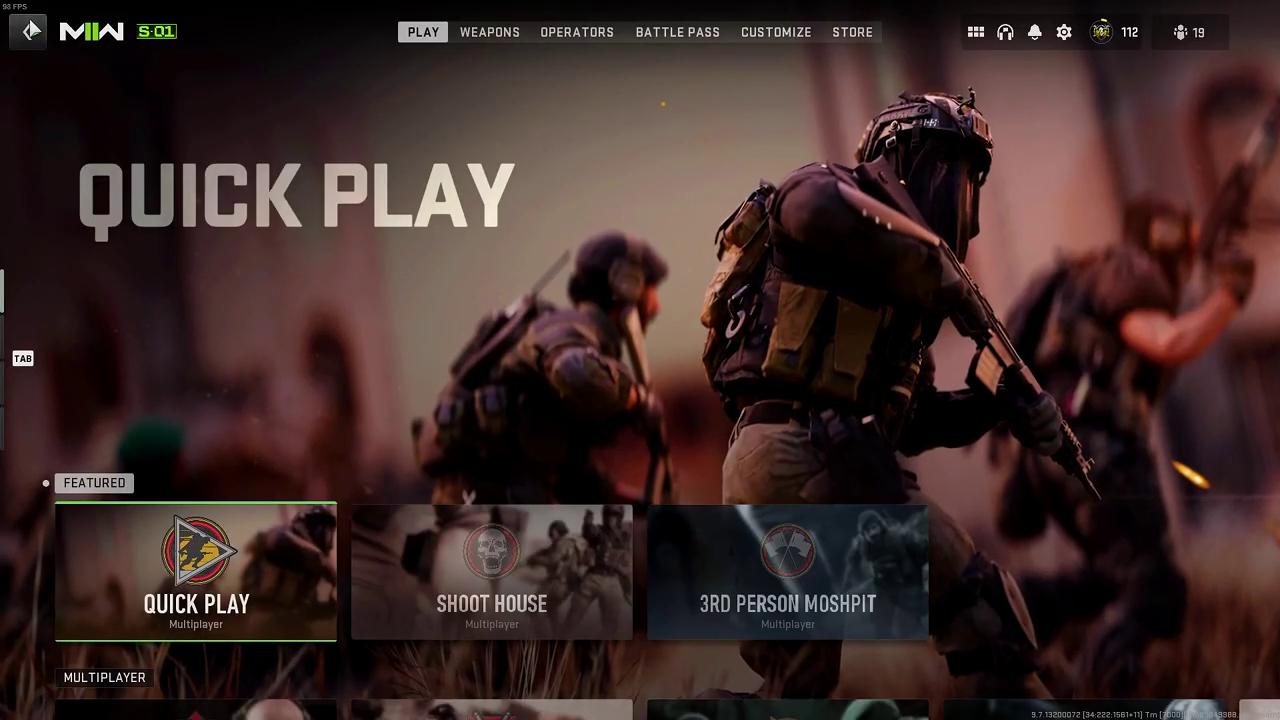
scroll(353, 513, "down", 4)
left_click(27, 31)
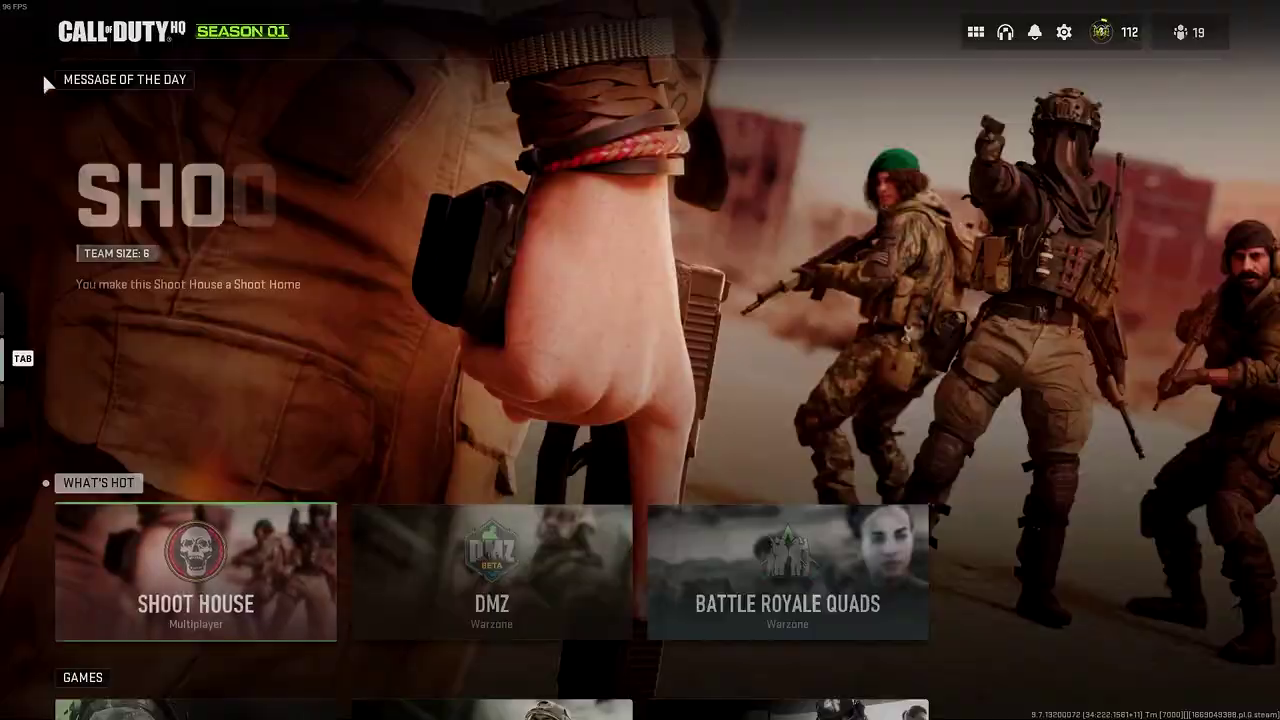
scroll(501, 598, "down", 1)
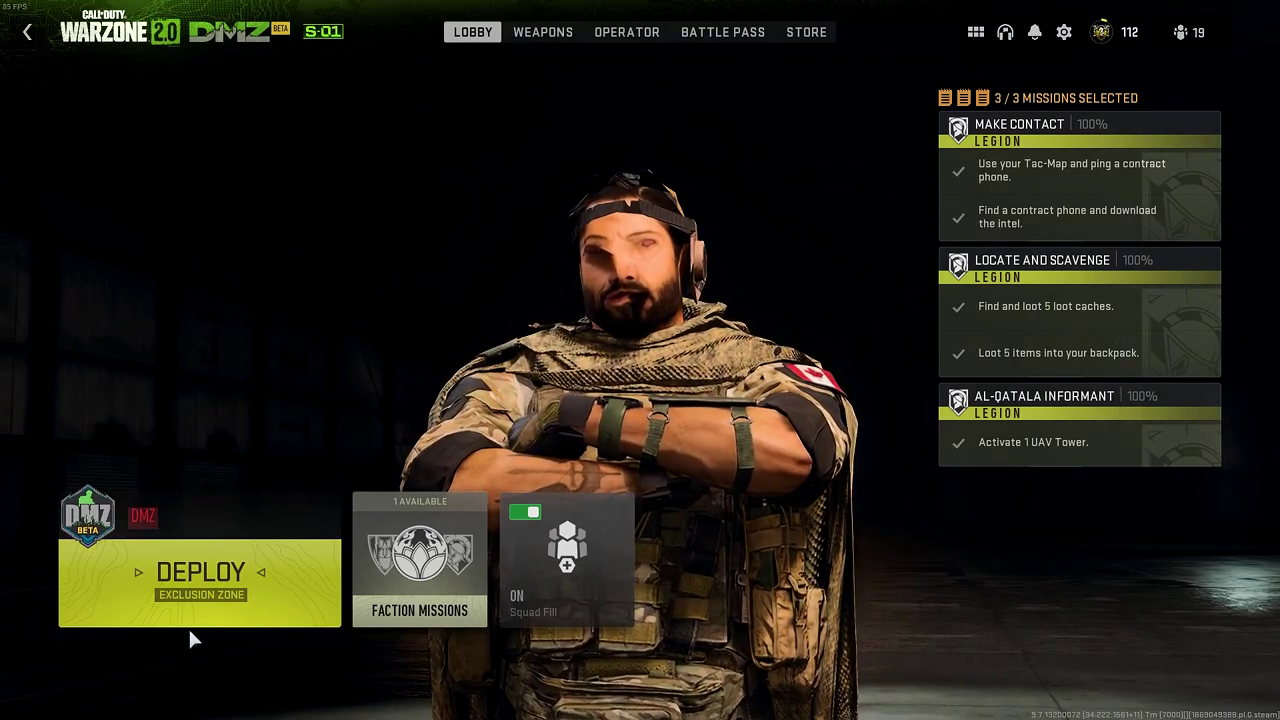
View the DMZ weapons, operator, battle pass and store sections, and return to the lobby.
left_click(537, 28)
left_click(630, 35)
left_click(720, 38)
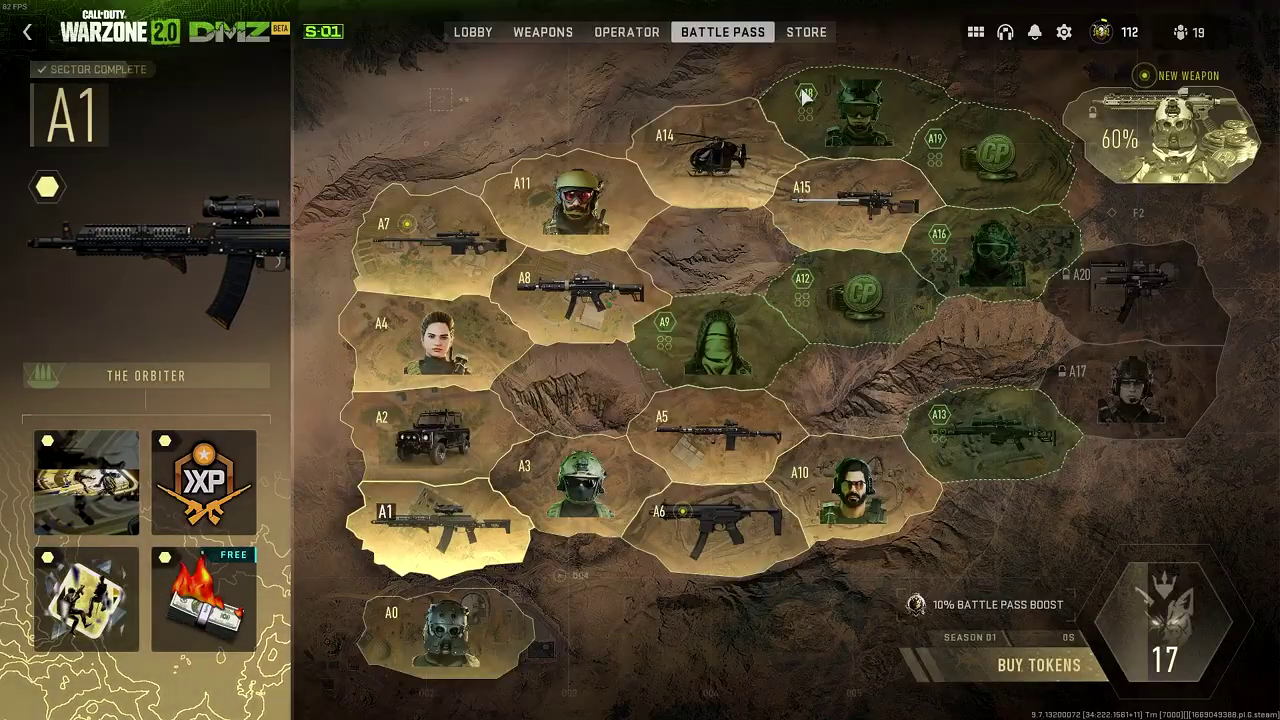
left_click(806, 31)
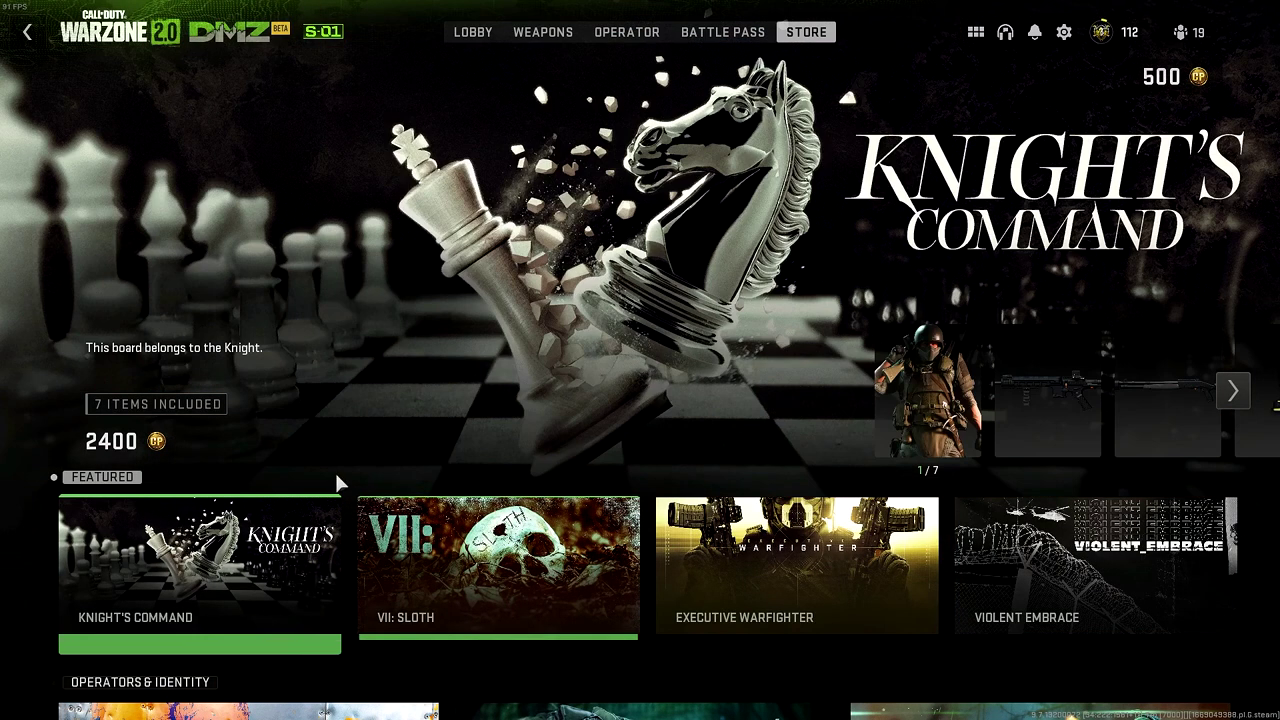
key("Escape")
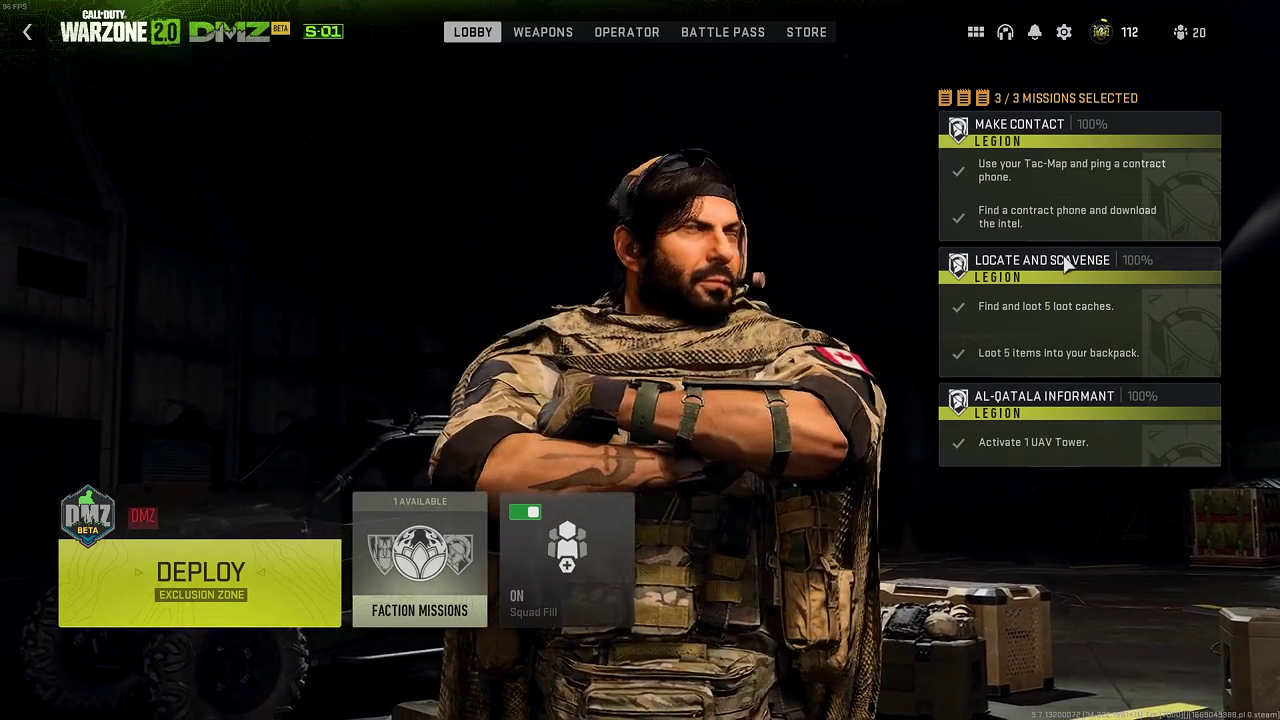
Examine the DMZ faction missions for Legion, White Lotus and Black Mous, and return to the lobby.
left_click(420, 560)
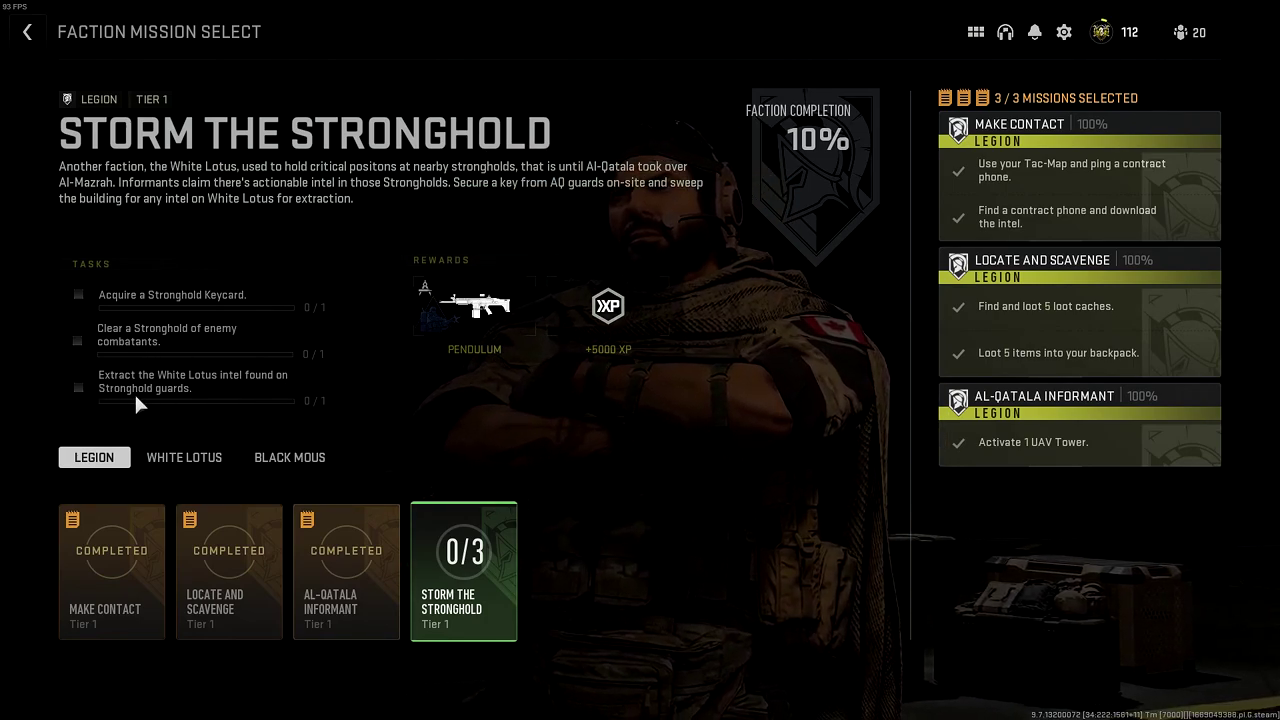
left_click(197, 458)
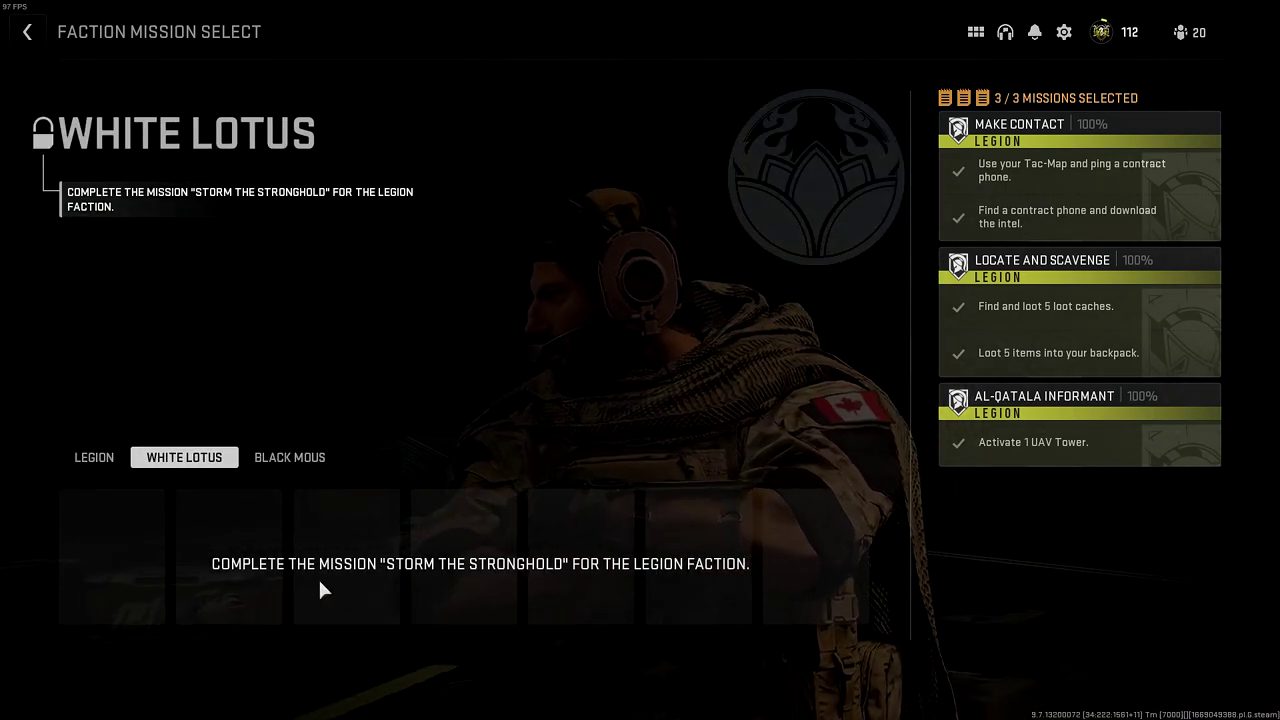
left_click(293, 463)
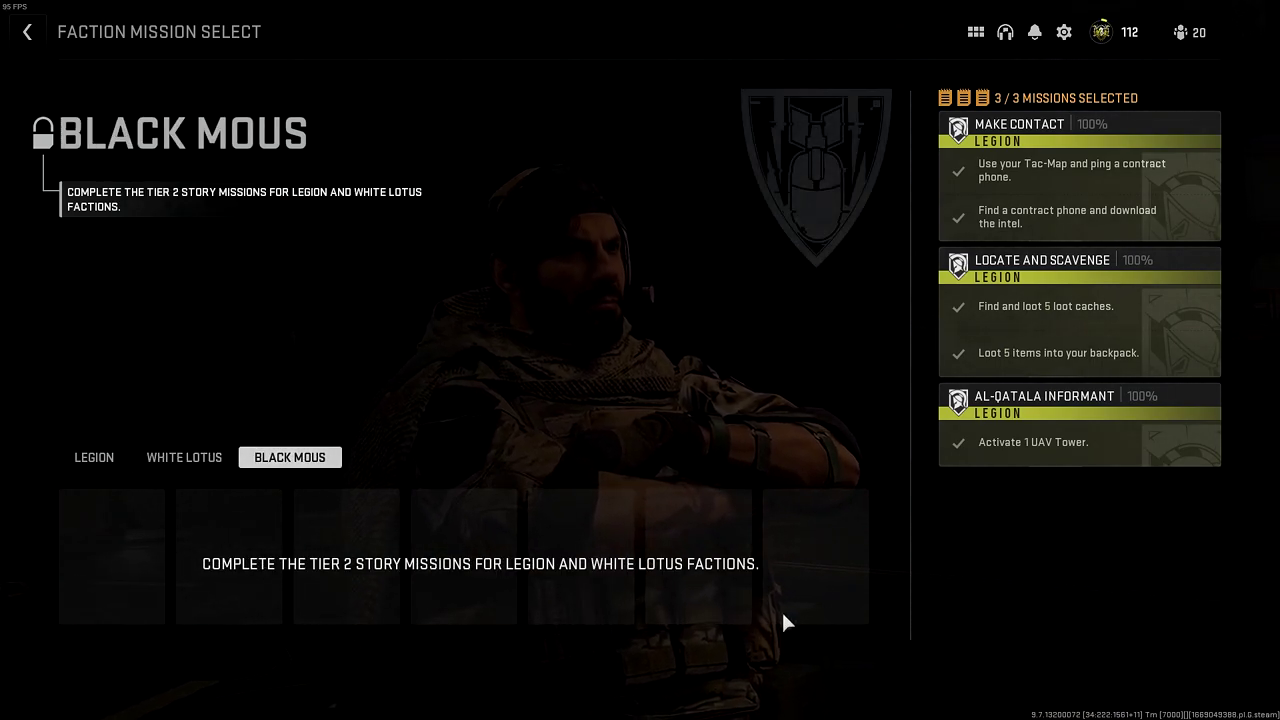
left_click(45, 16)
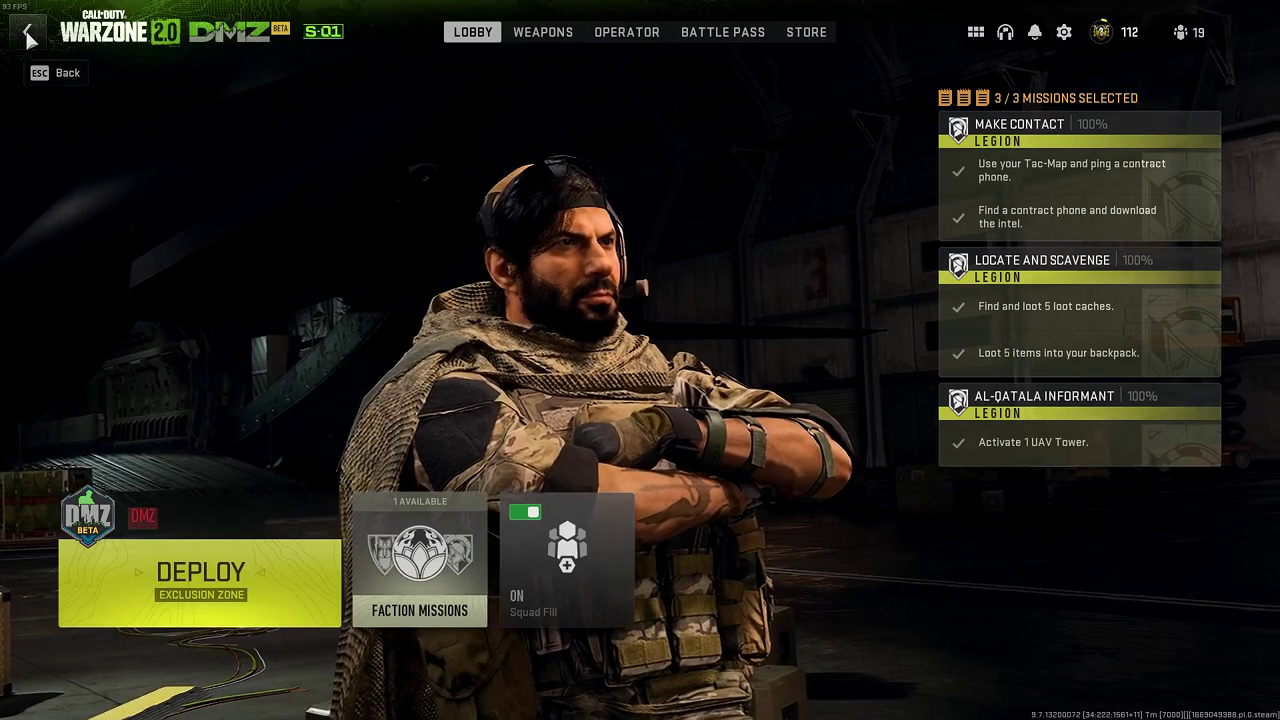
Exit DMZ, open Warzone 2.0 Battle Royale and browse its playlists from Quads through to Solos.
key("Escape")
scroll(140, 465, "down", 1)
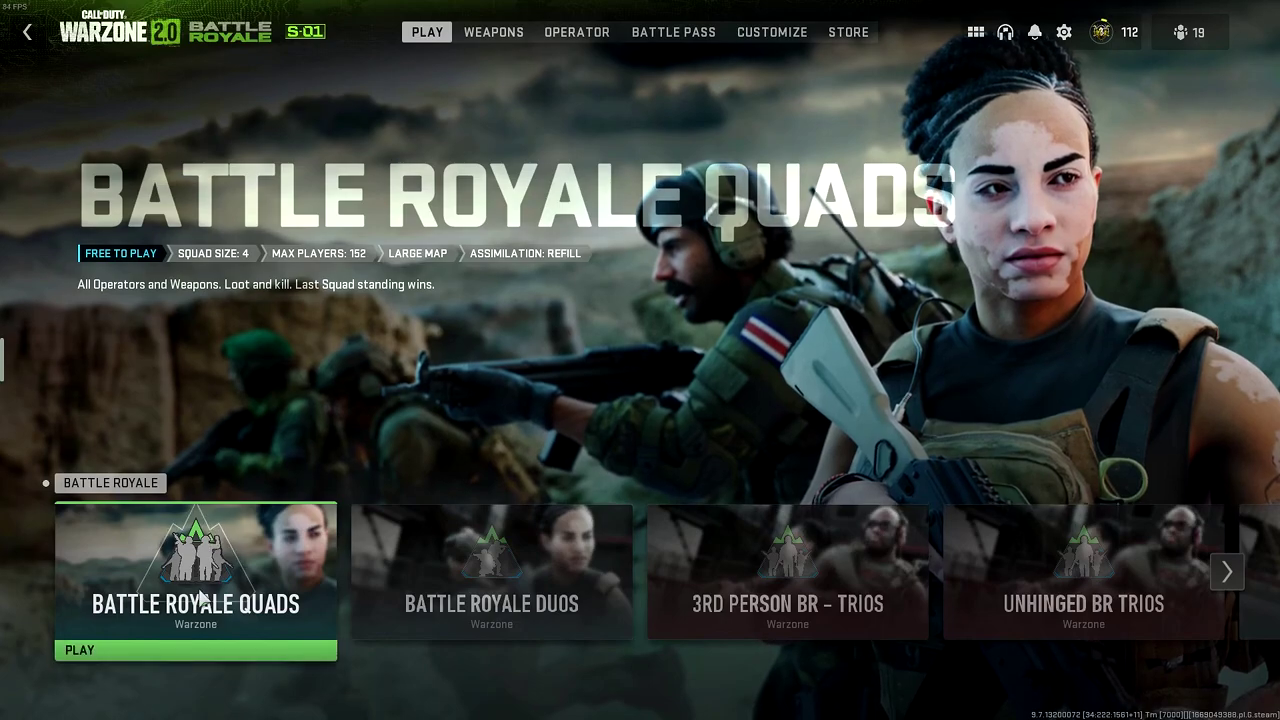
left_click(485, 545)
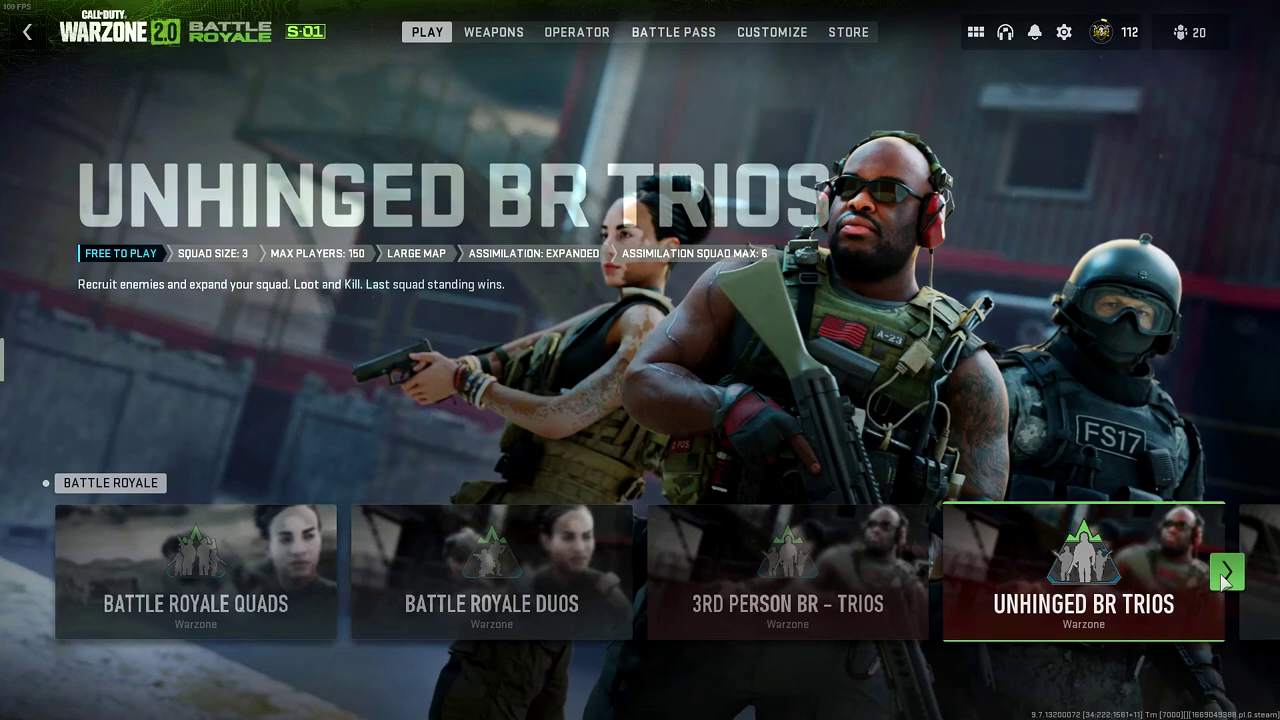
left_click(1226, 572)
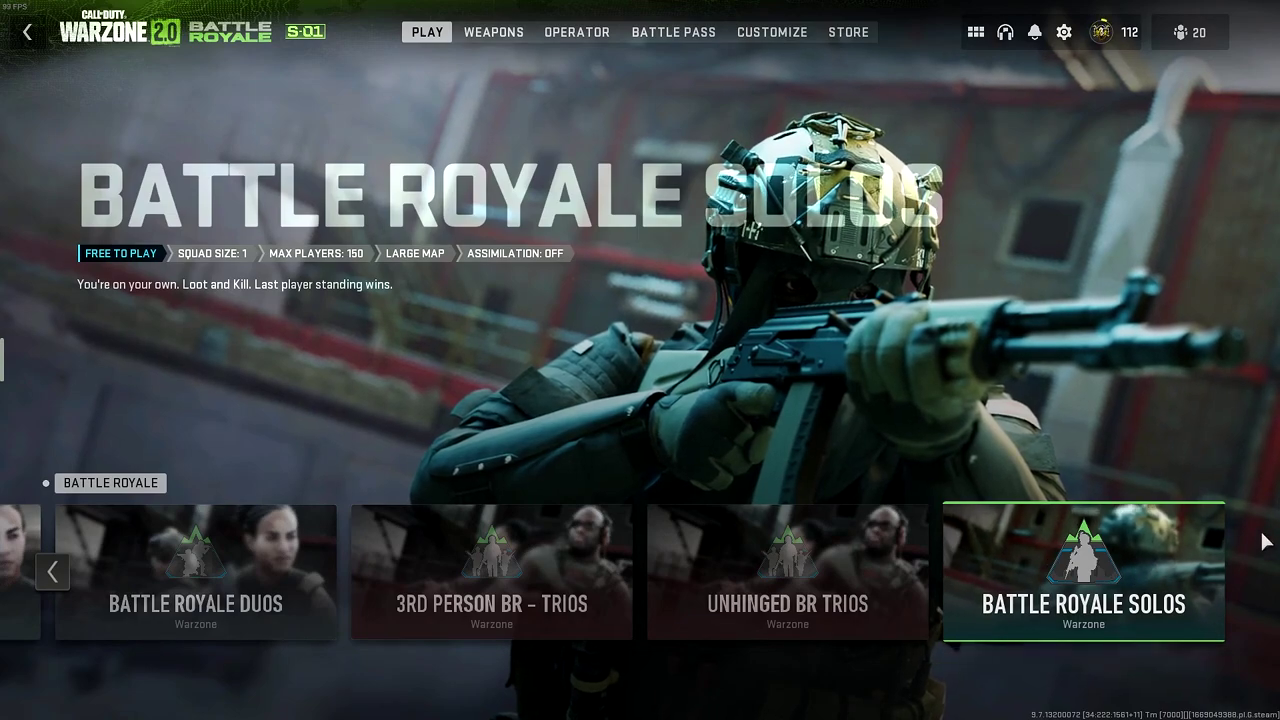
Inspect Custom Loadout 1 among the Warzone loadouts, including its perk package choices, and return to the weapons overview.
left_click(493, 32)
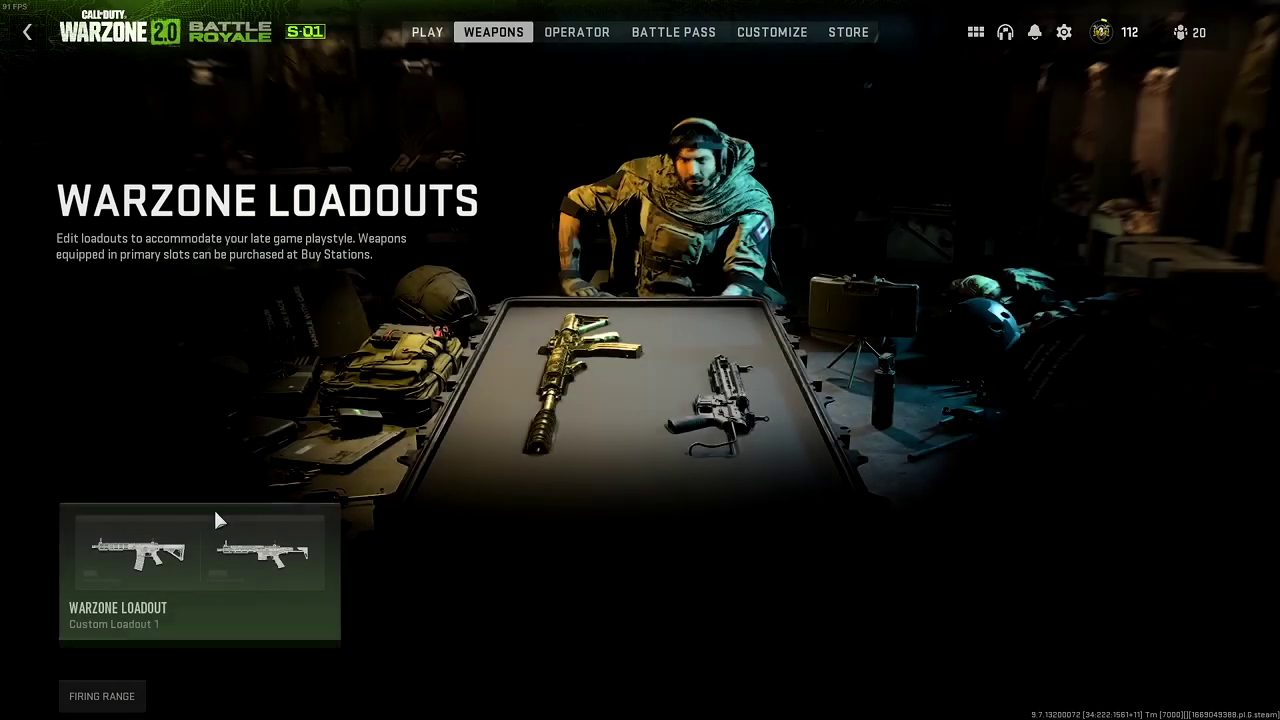
left_click(215, 514)
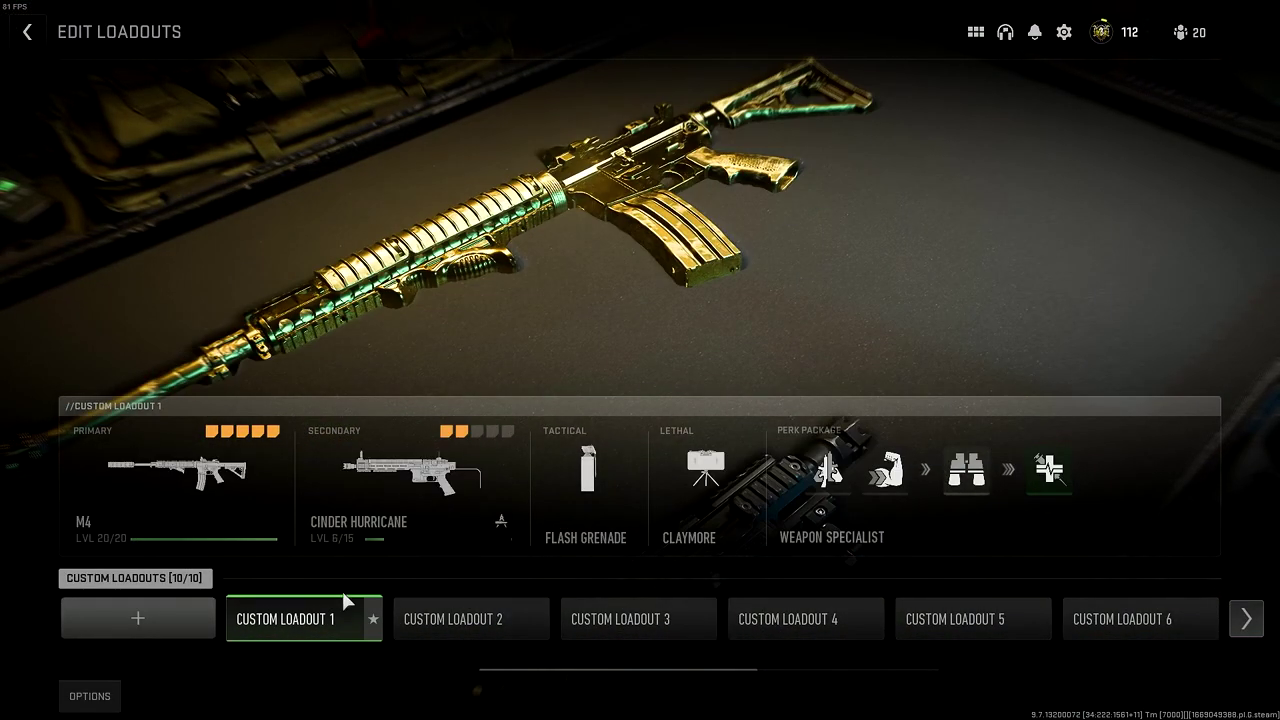
left_click(366, 614)
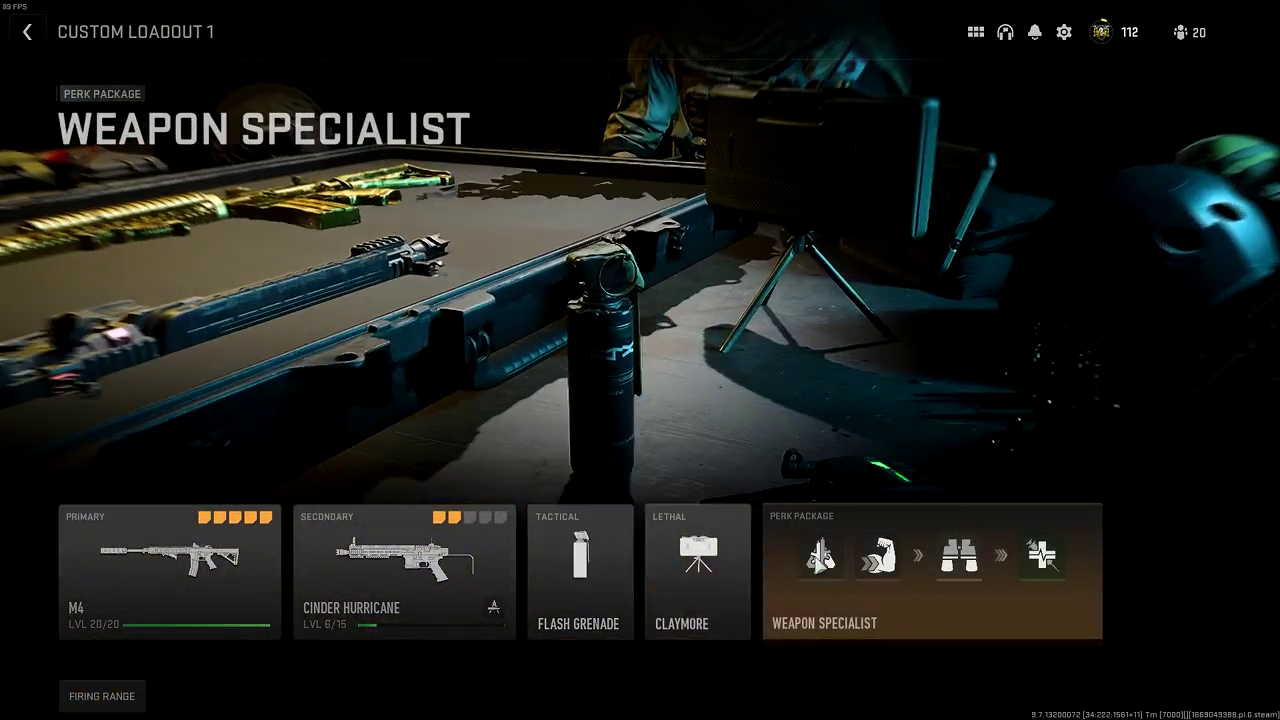
left_click(900, 580)
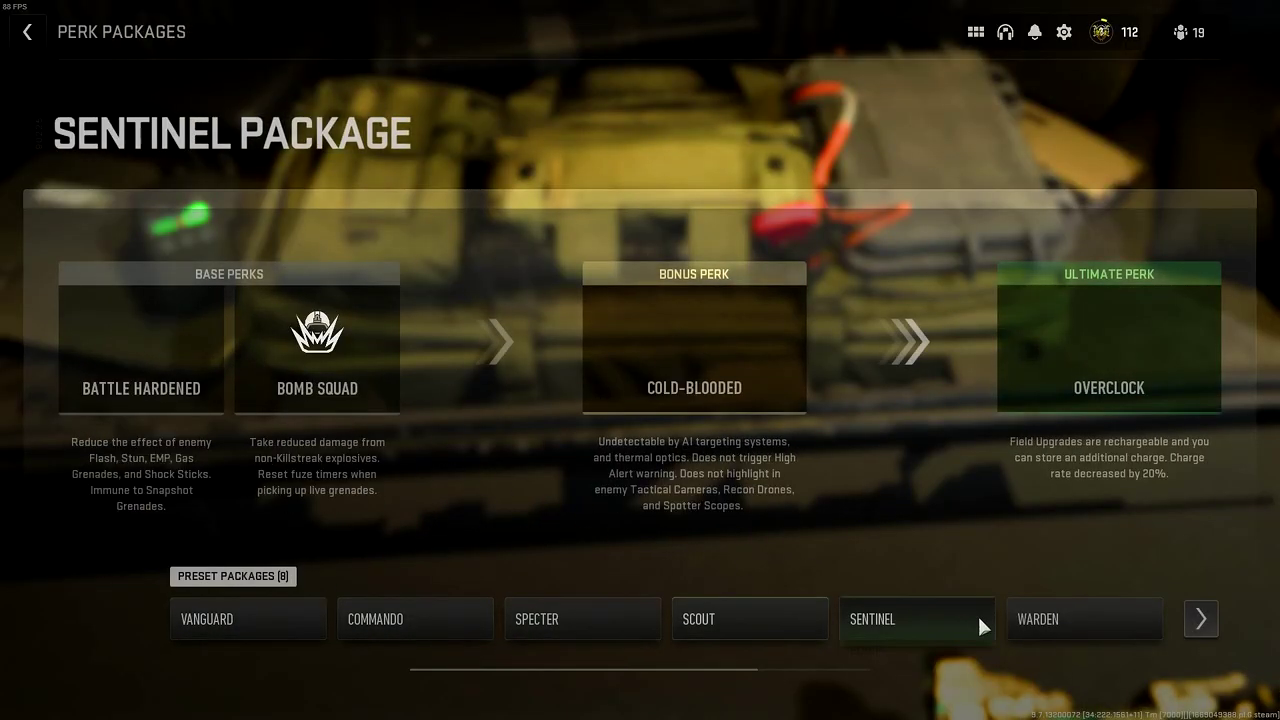
left_click(28, 33)
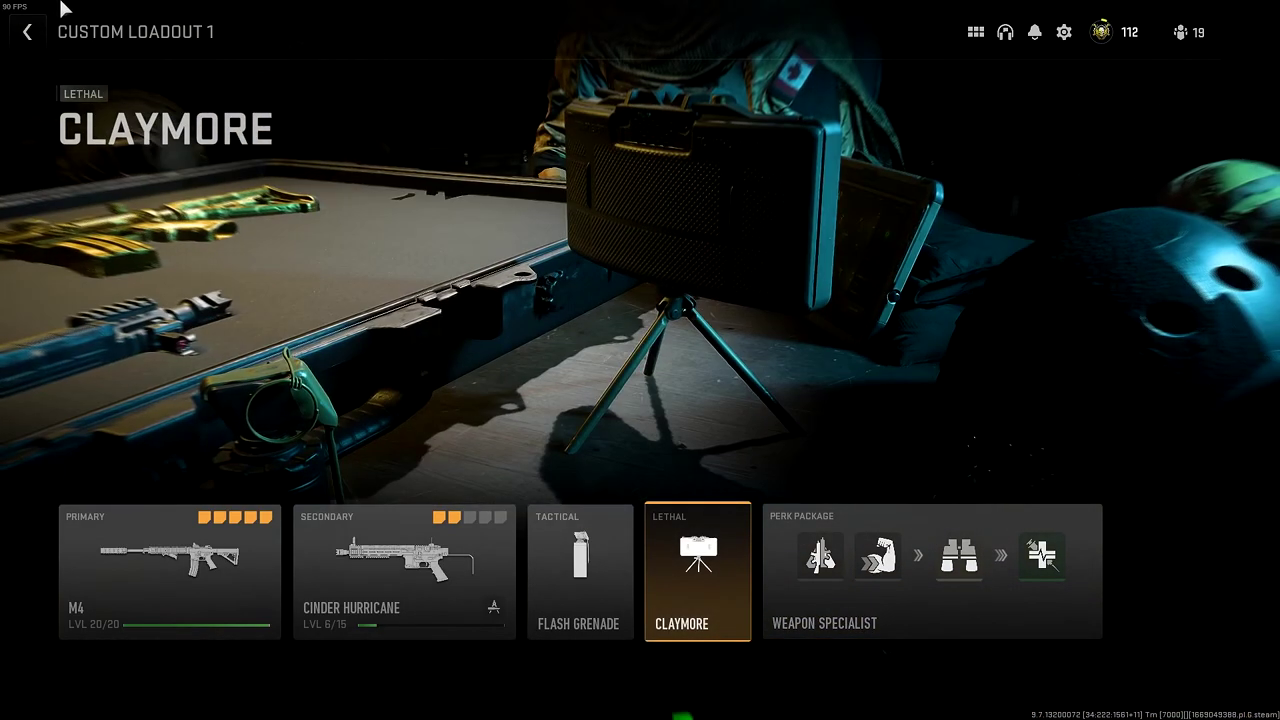
left_click(28, 32)
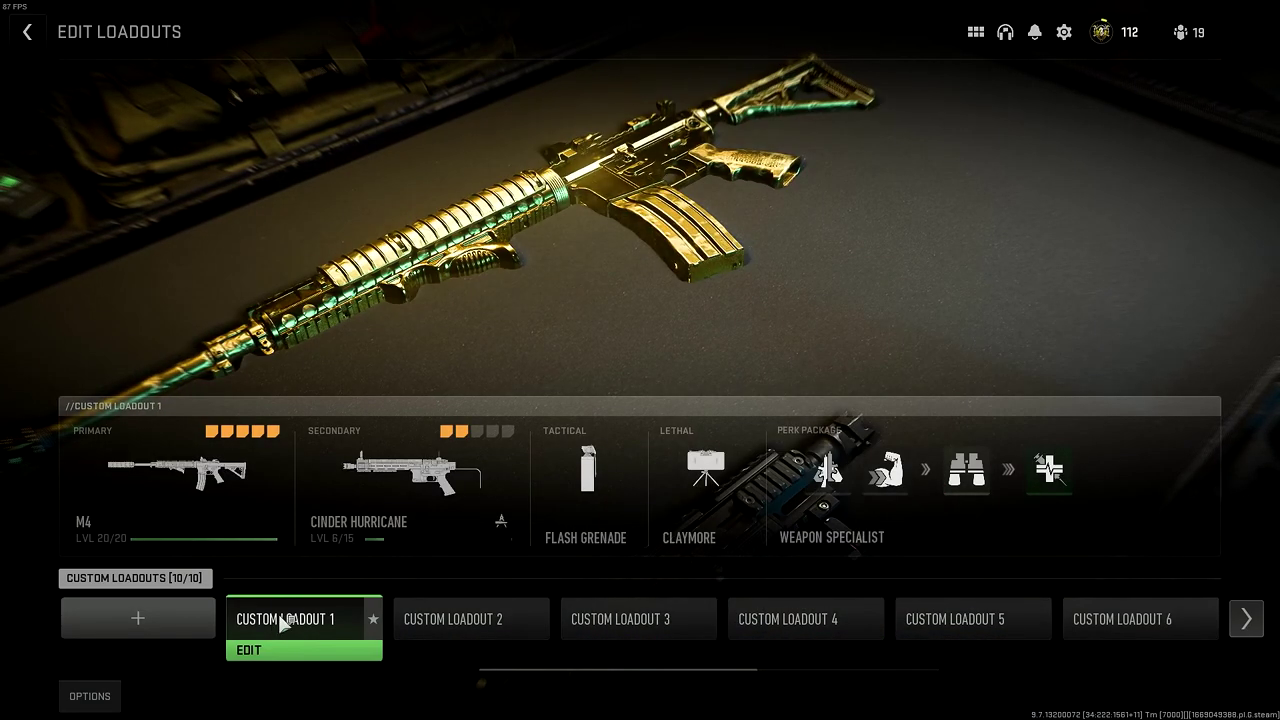
left_click(25, 35)
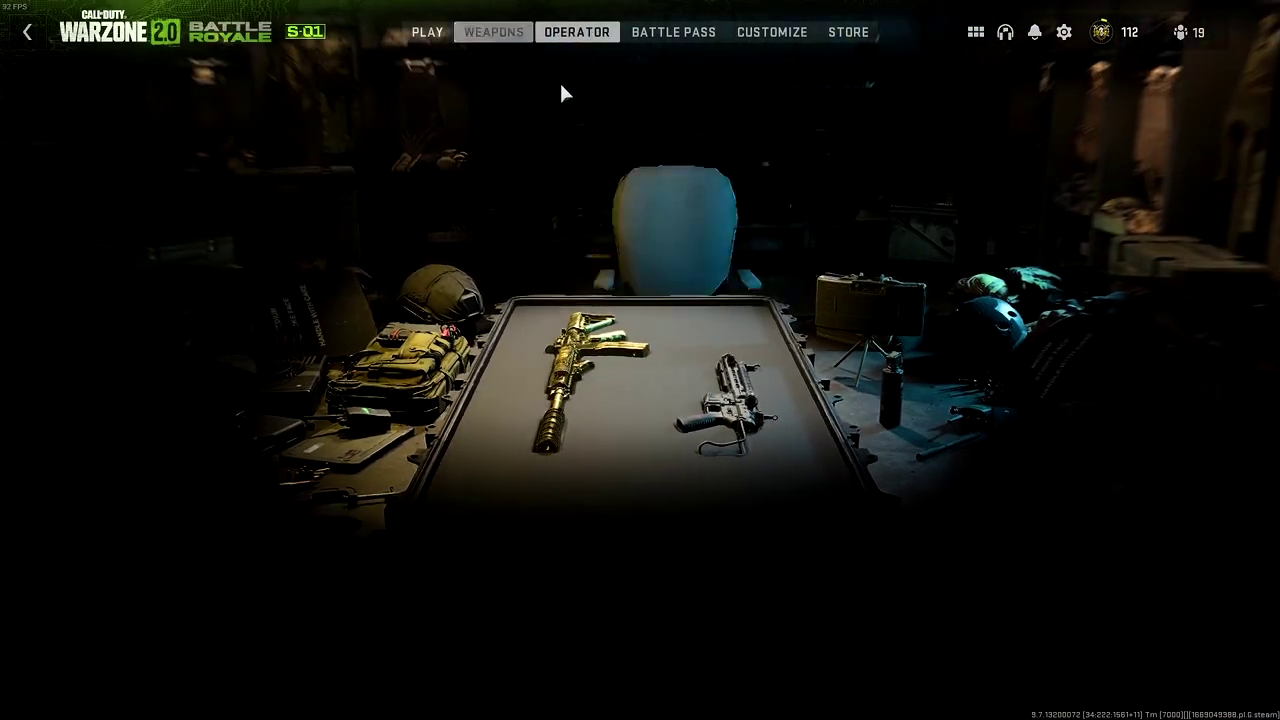
View the Battle Royale operators, battle pass, customization options and store, and return to the playlists.
left_click(577, 32)
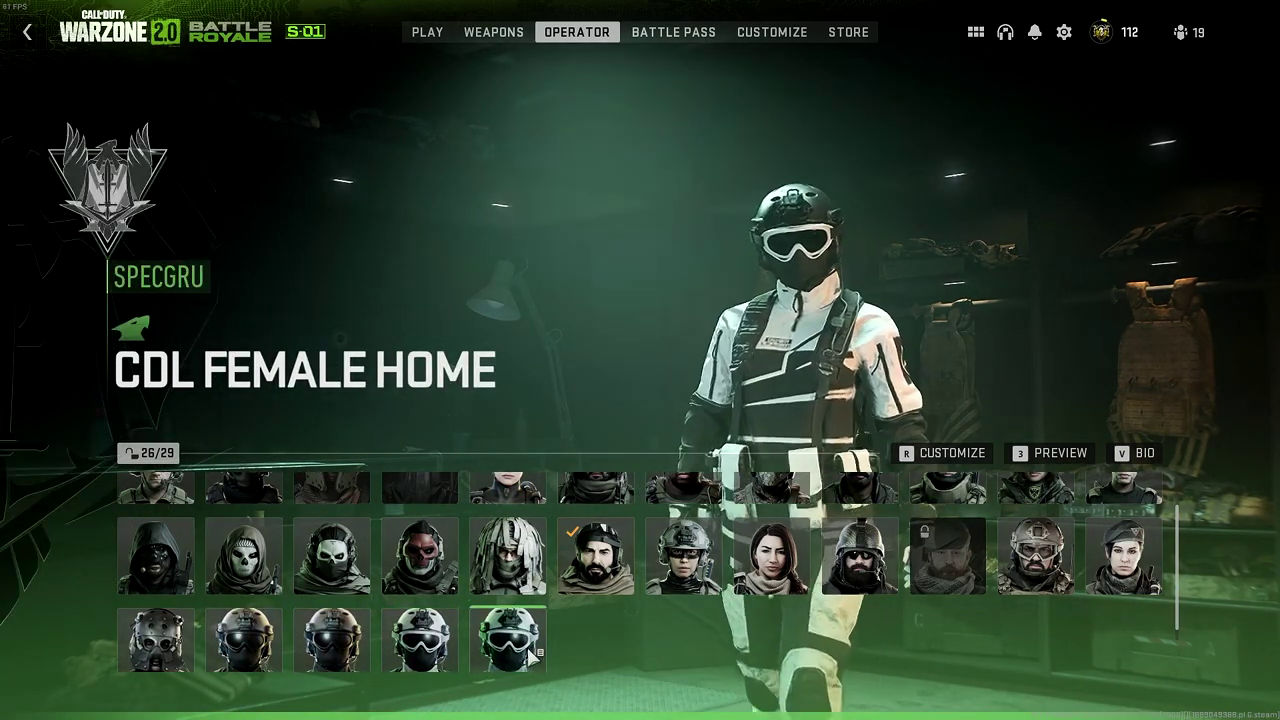
key("e")
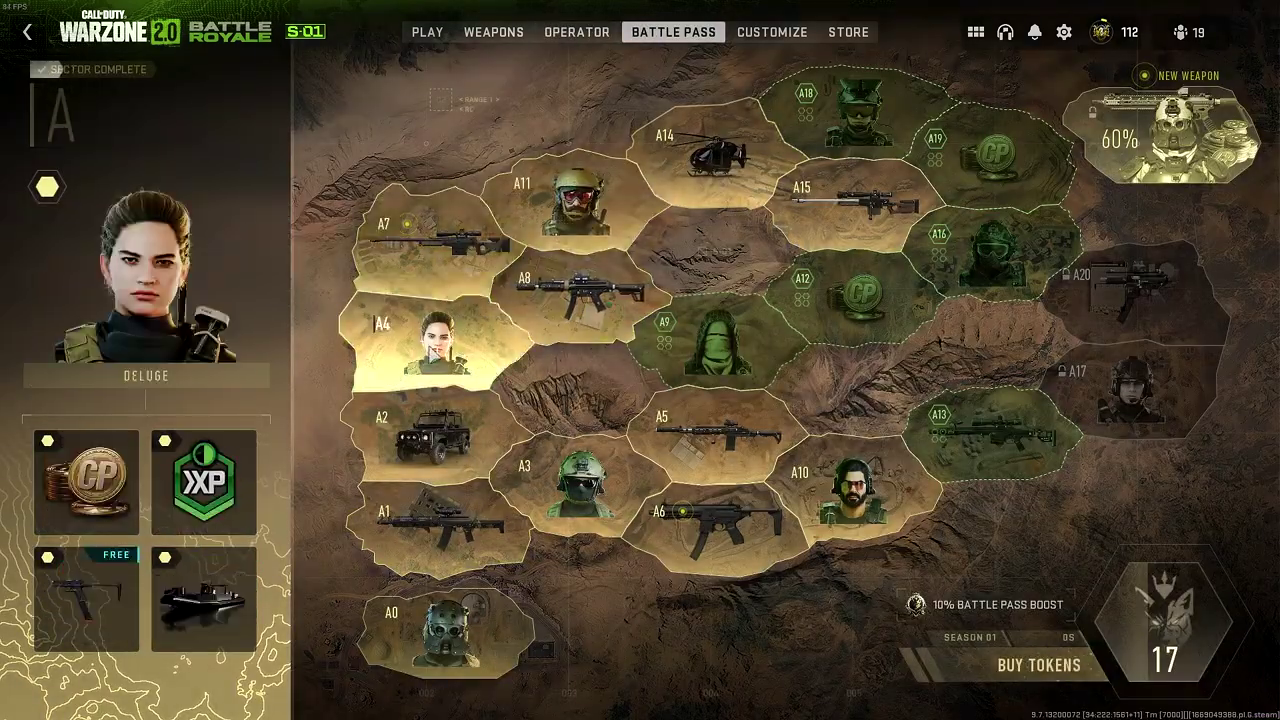
left_click(778, 31)
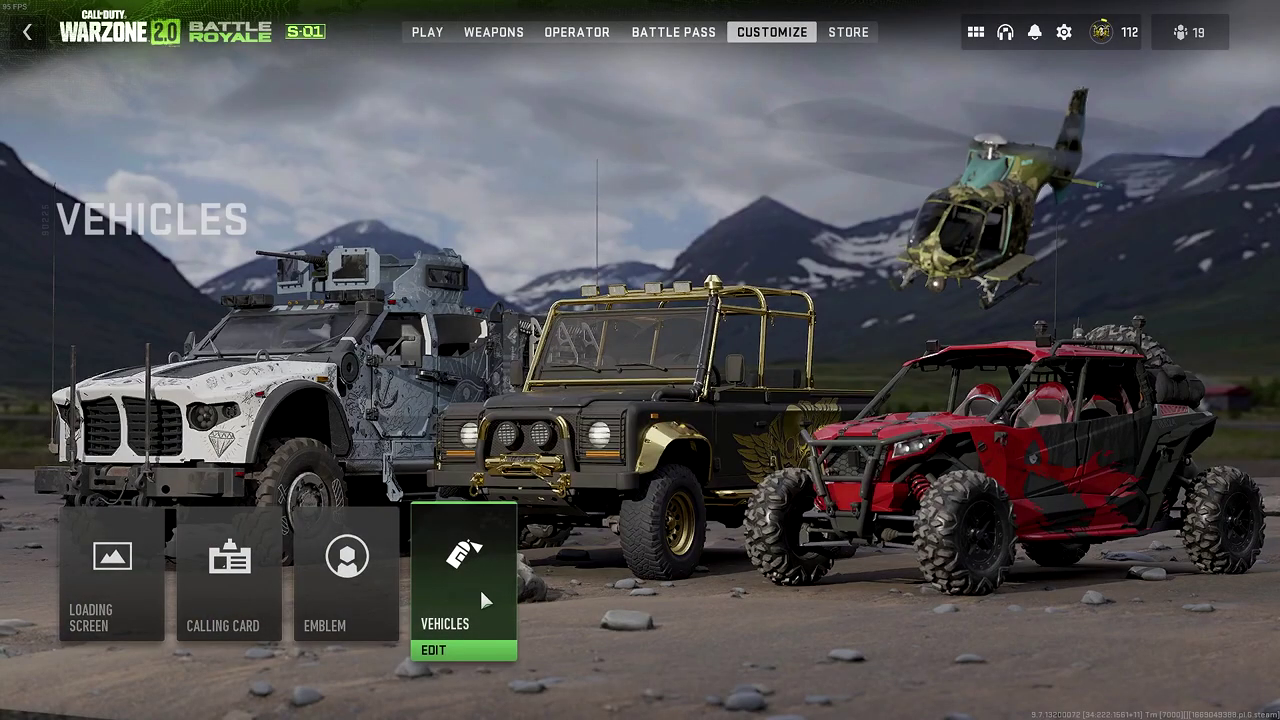
left_click(848, 32)
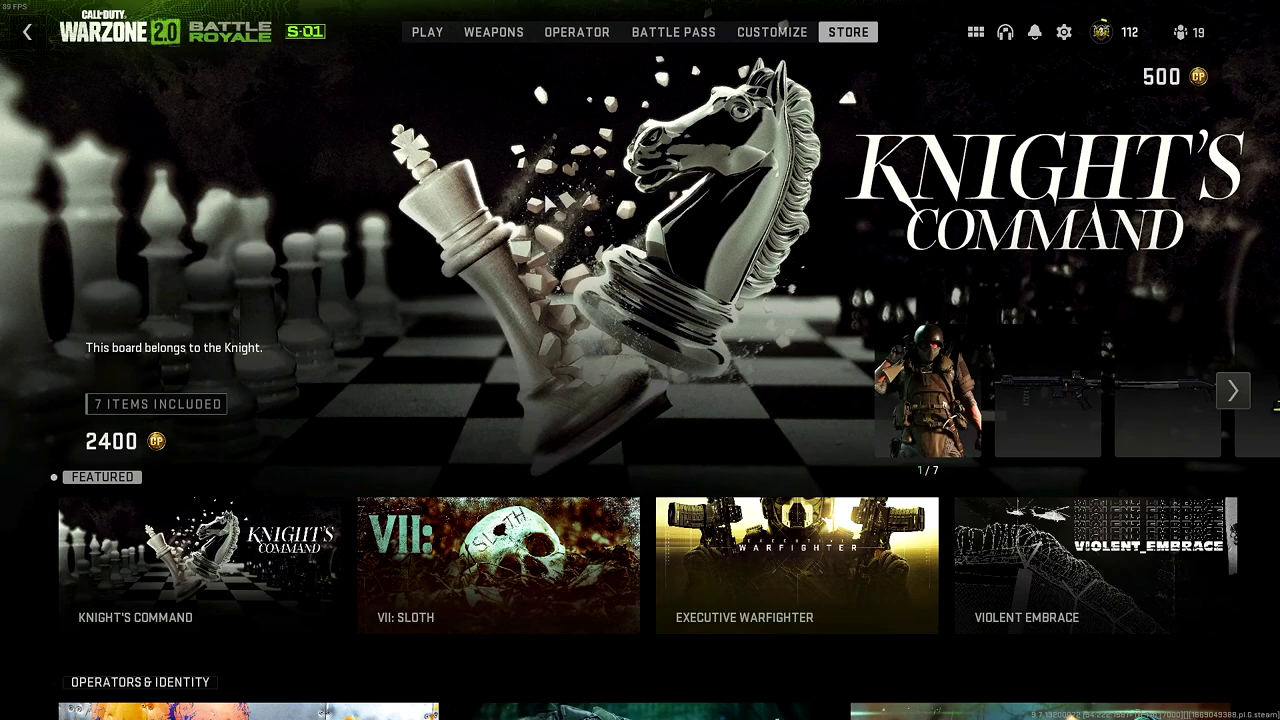
left_click(30, 36)
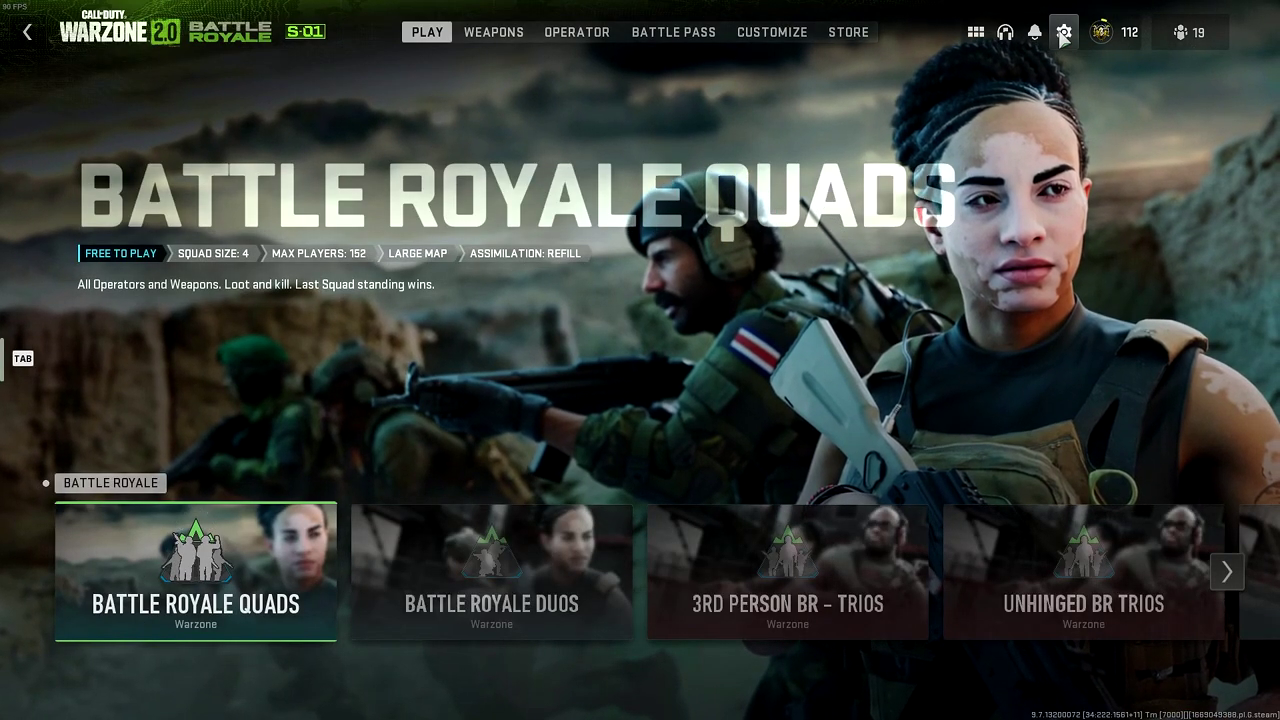
Open the game settings, review the Quick Settings list and return to the settings categories.
key("Escape")
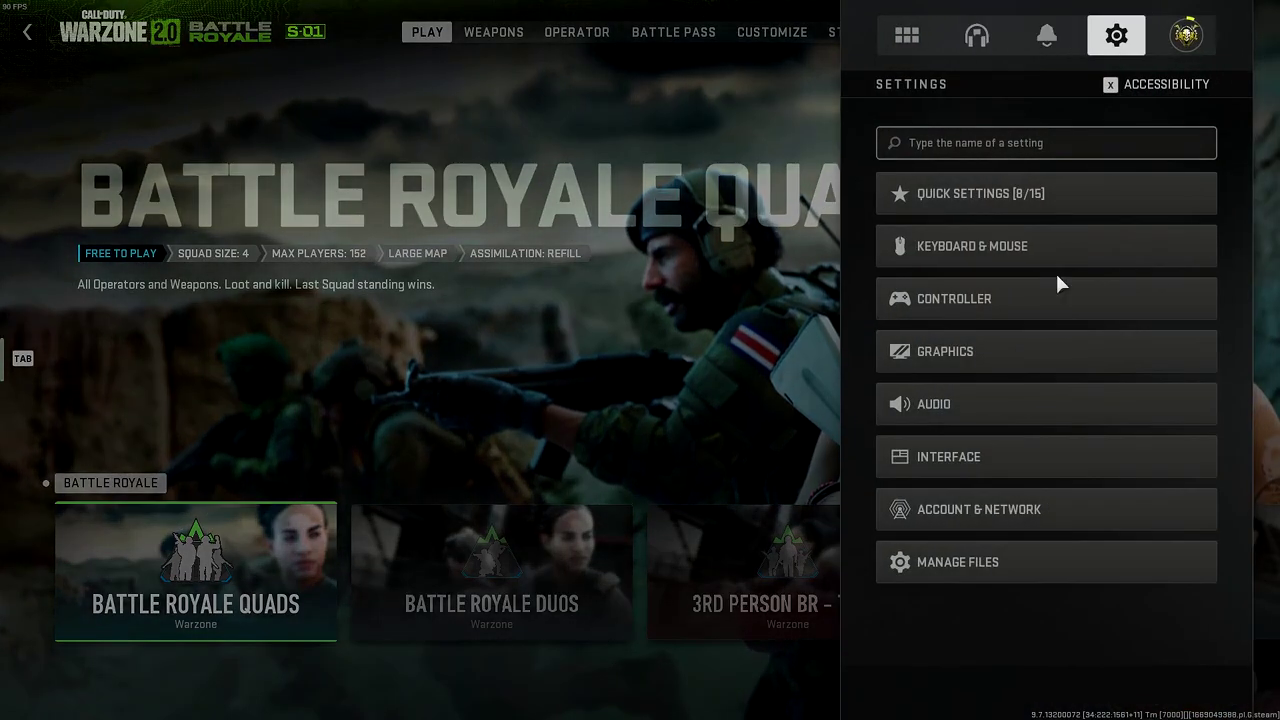
left_click(1006, 149)
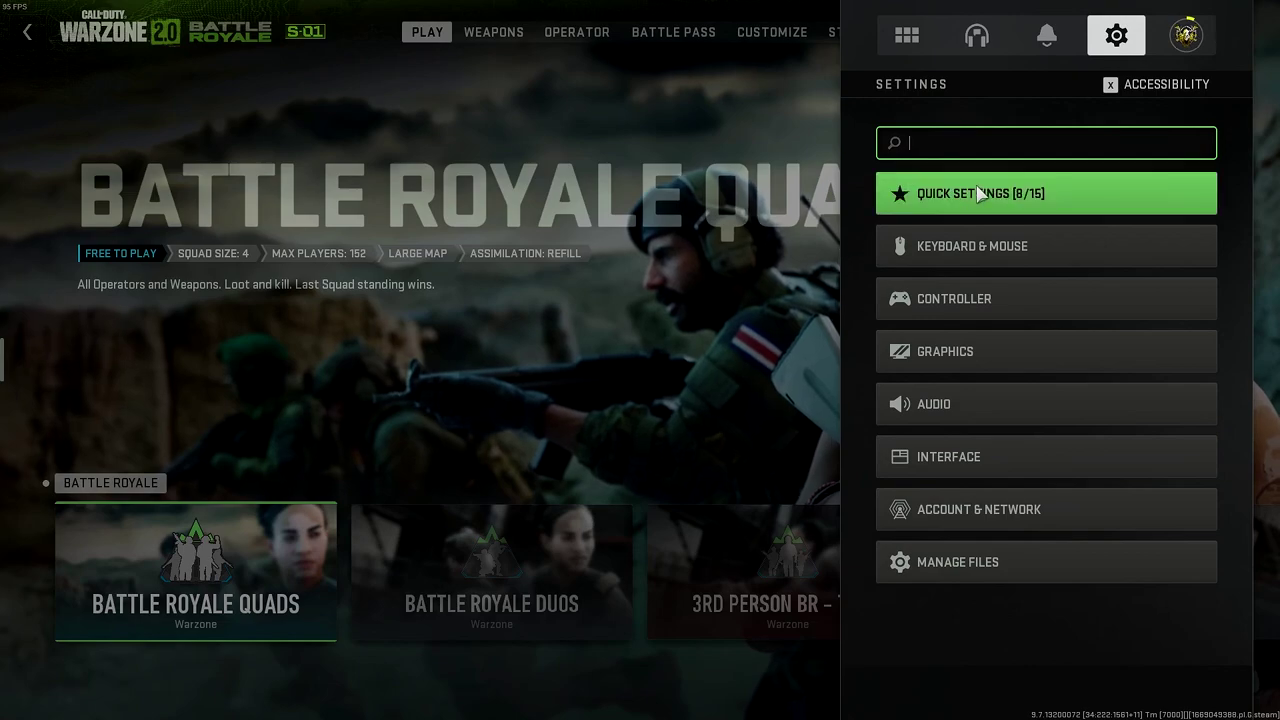
left_click(1004, 199)
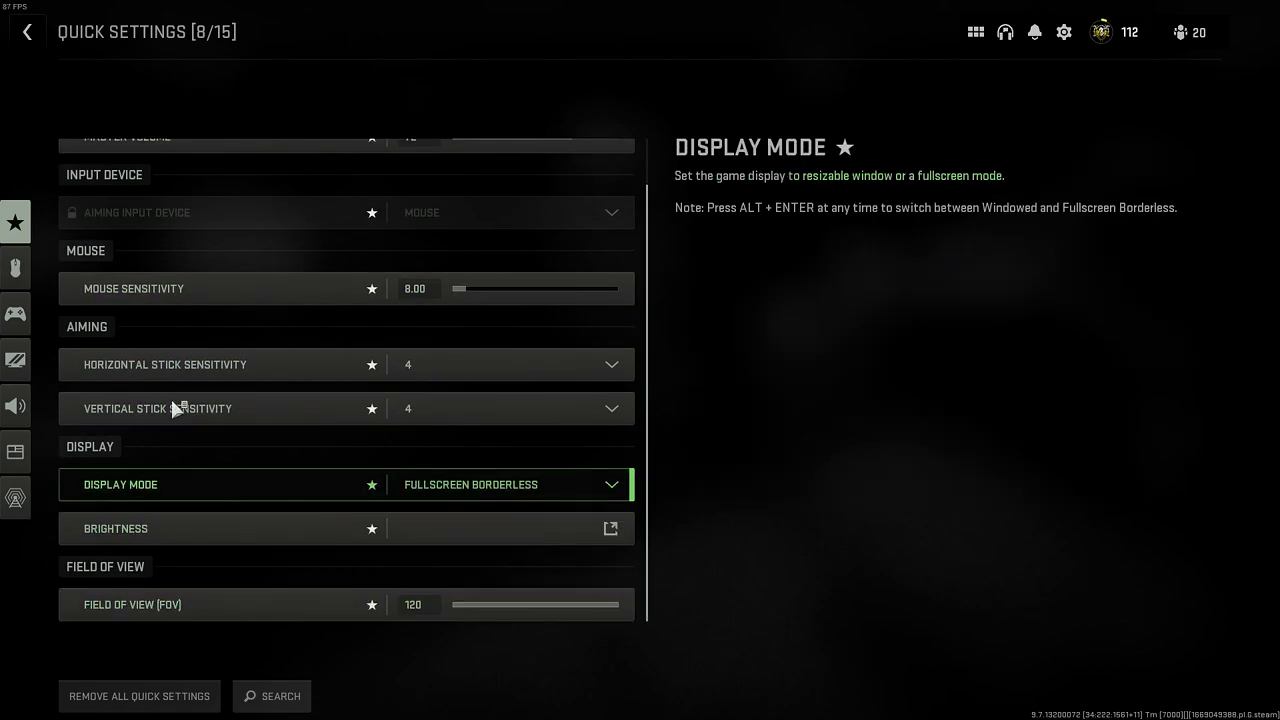
left_click(28, 32)
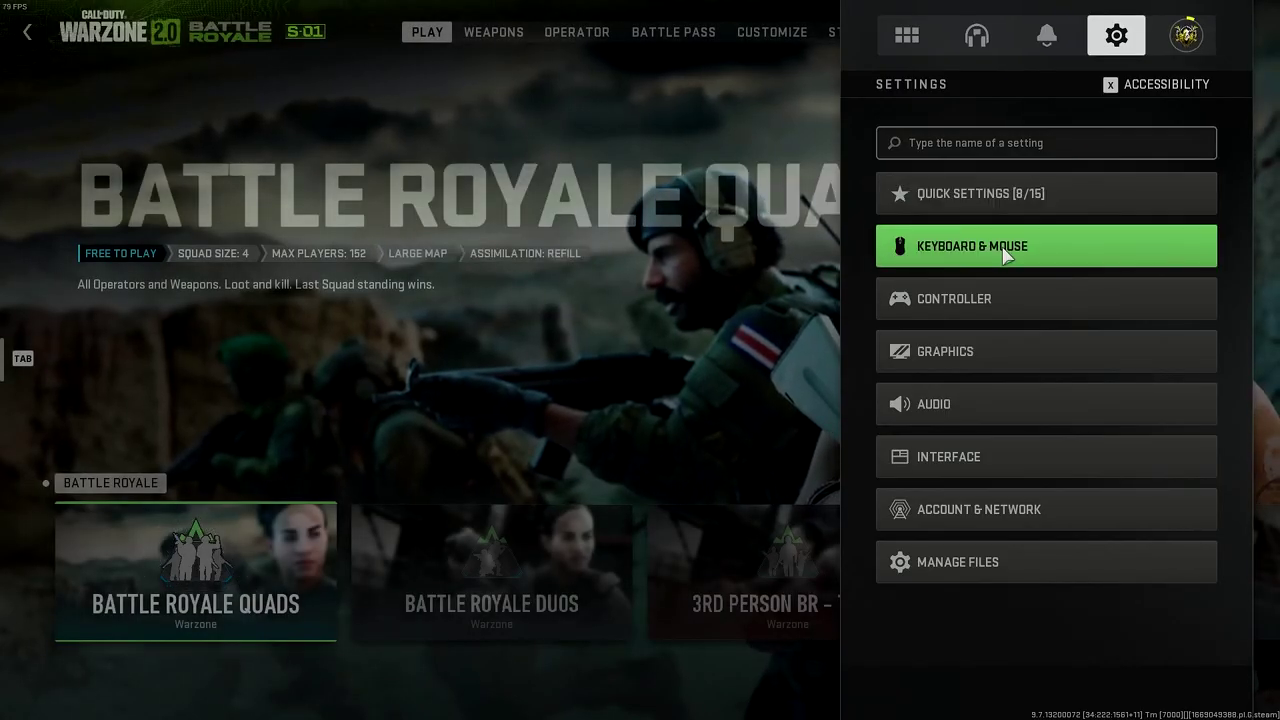
Open the Keyboard & Mouse settings and view the gameplay options and keybinds.
left_click(999, 246)
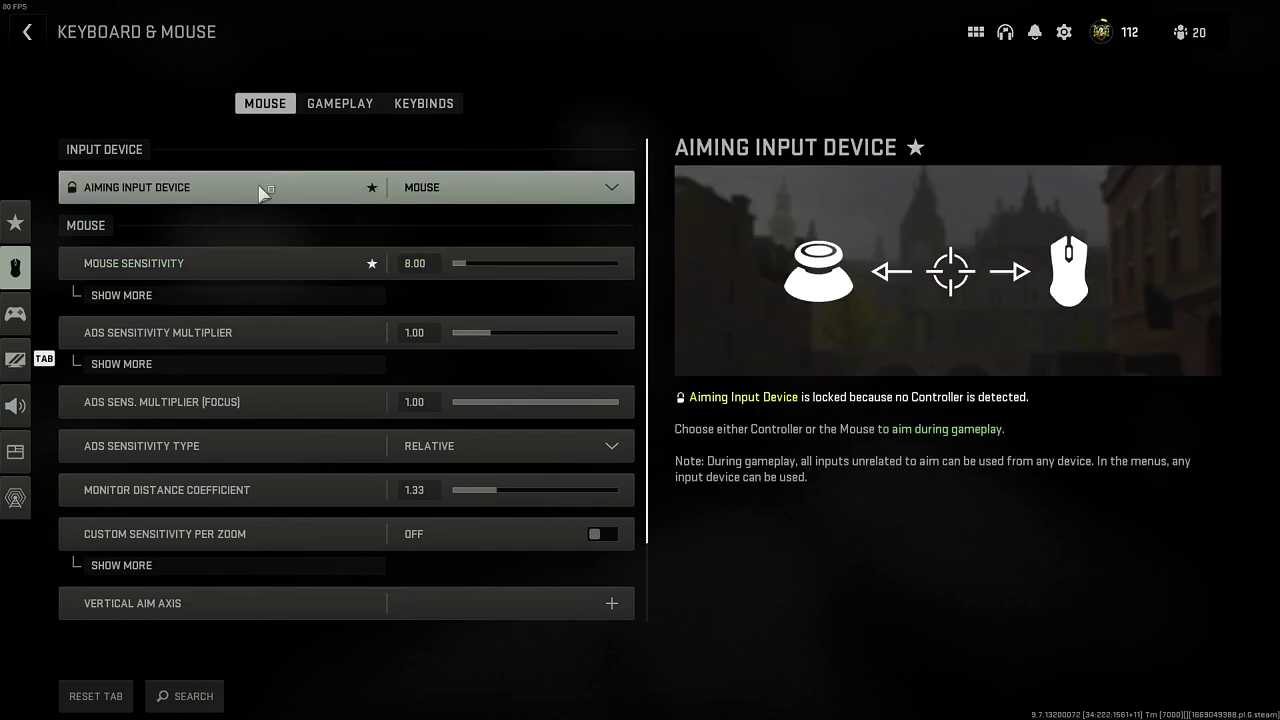
left_click(335, 104)
left_click(424, 98)
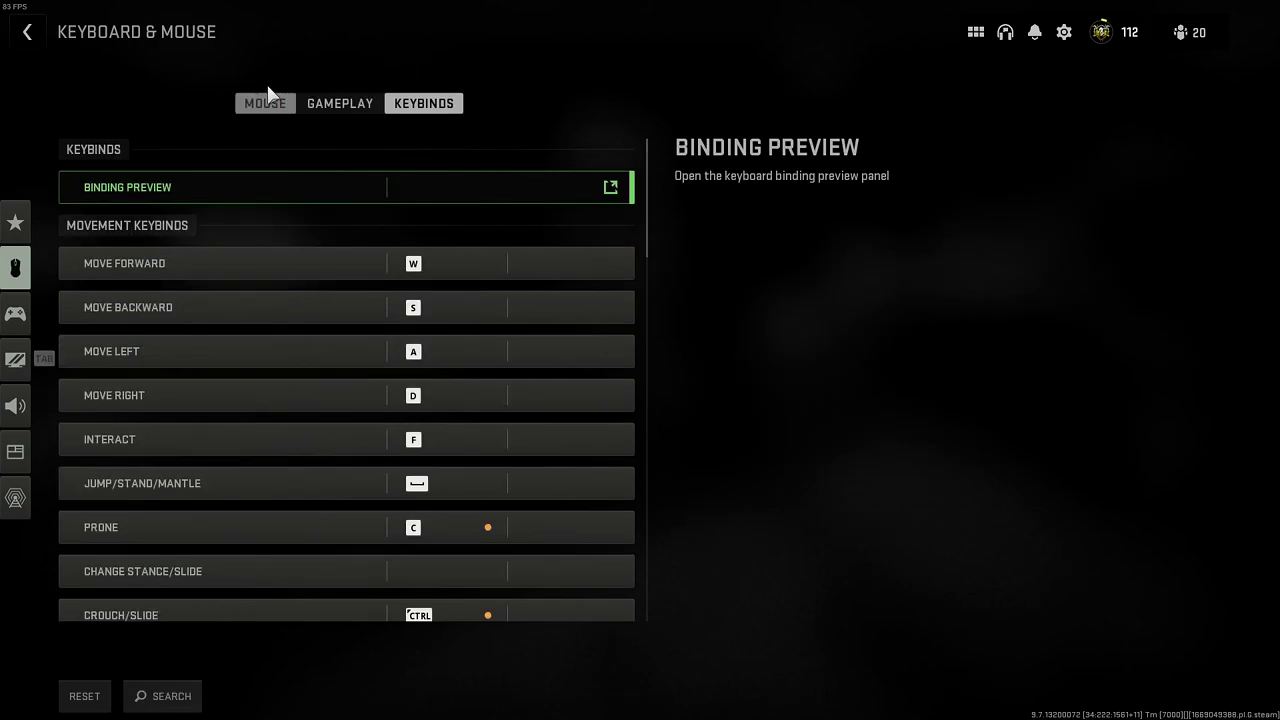
Return to the mouse settings, expand the additional Mouse Sensitivity options and review the multipliers down to ADS sensitivity.
left_click(266, 105)
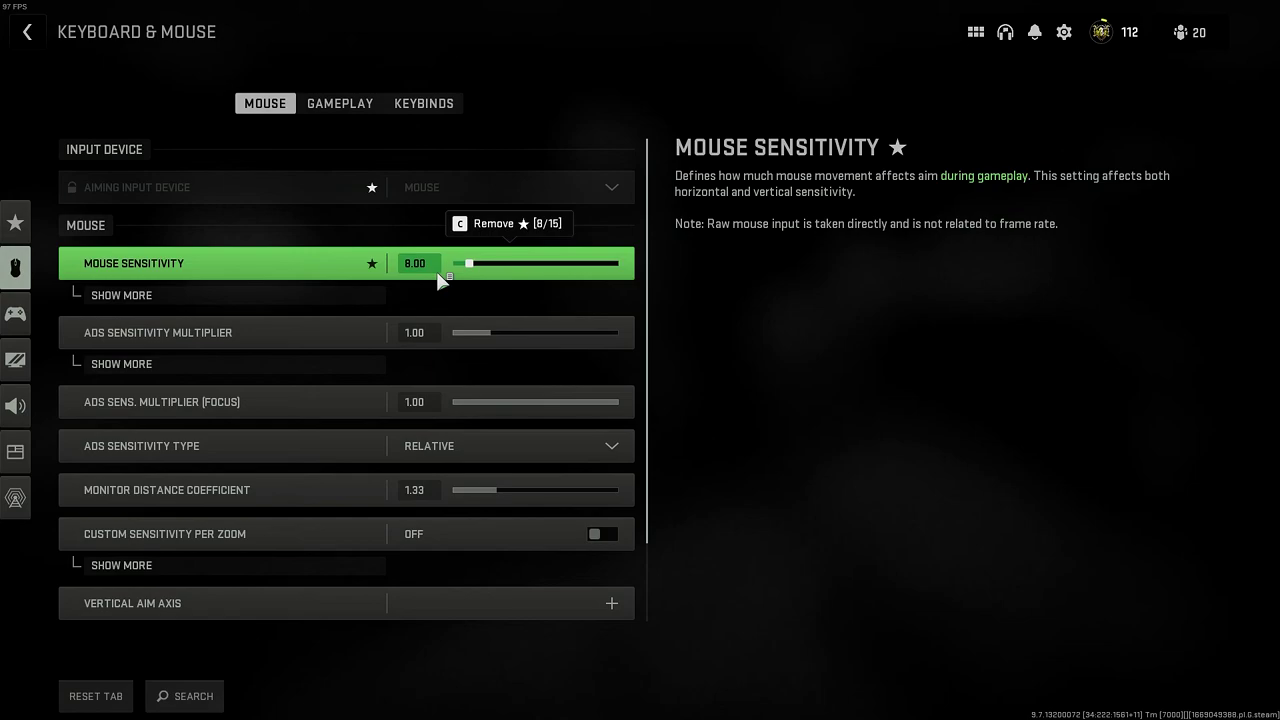
left_click(198, 296)
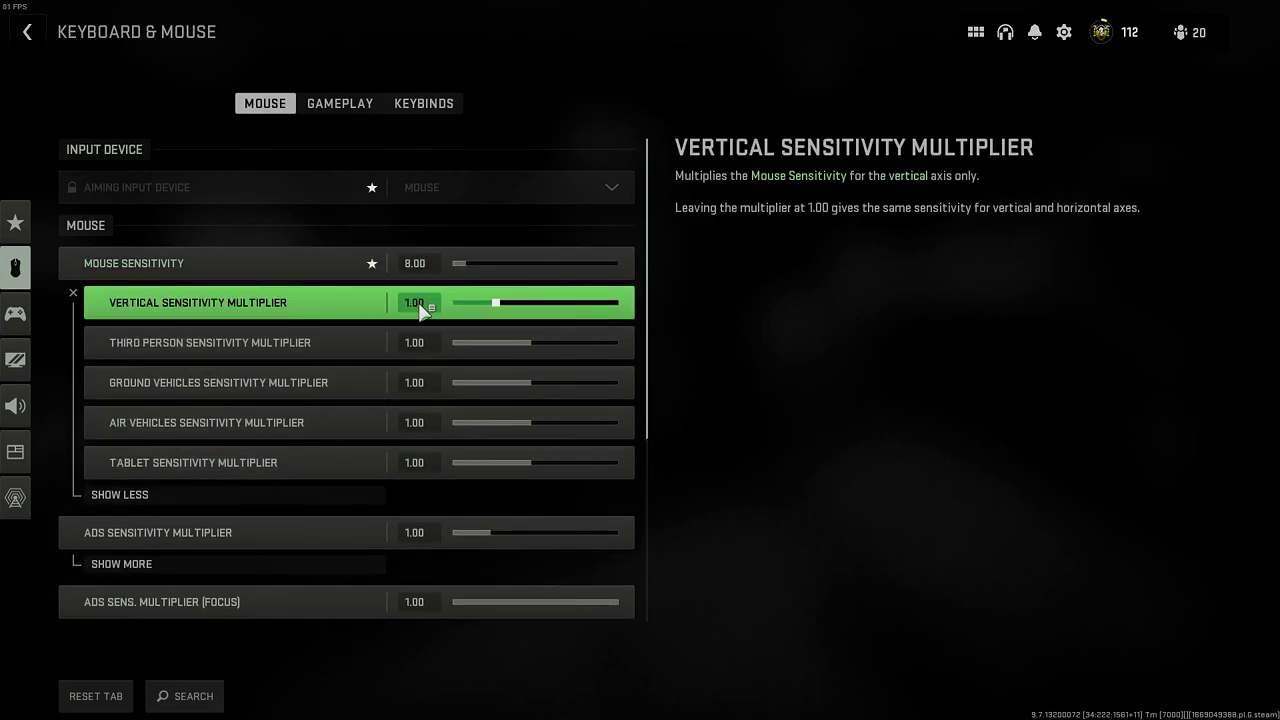
scroll(400, 440, "down", 2)
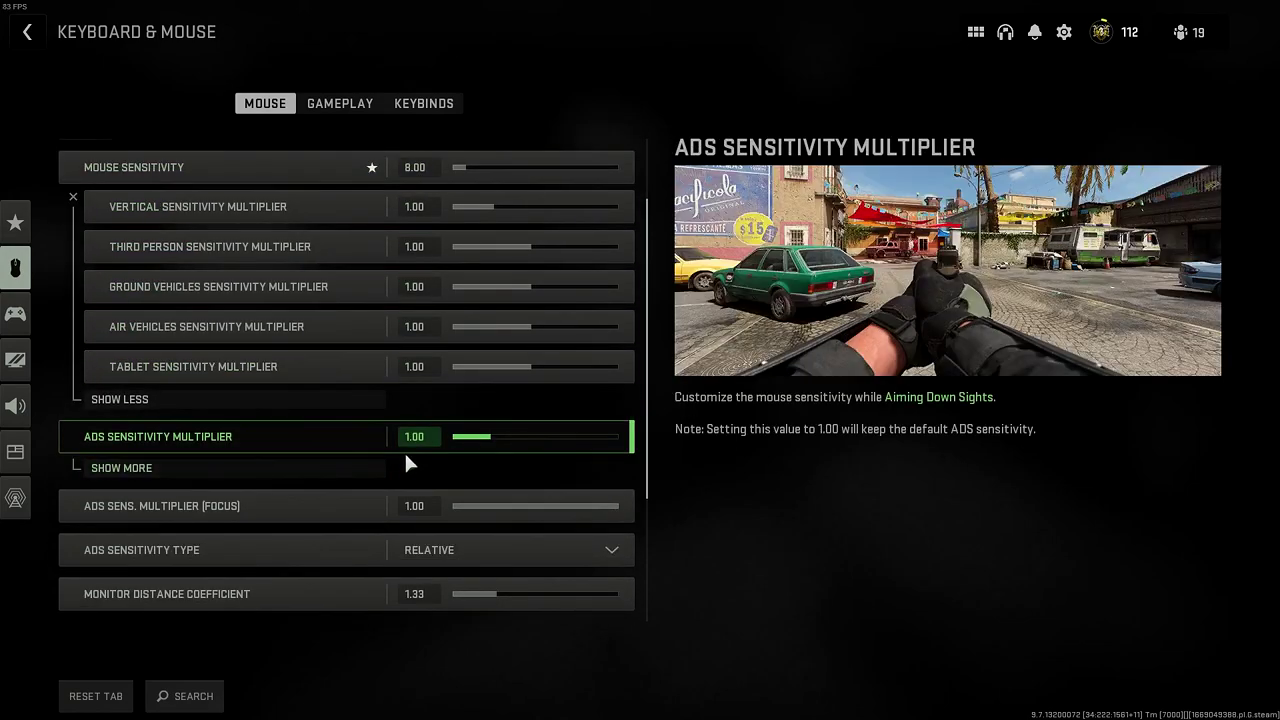
Expand the additional ADS Sensitivity Multiplier options and view the choices for ADS Sensitivity Transition Timing.
scroll(300, 420, "down", 1)
scroll(180, 390, "down", 1)
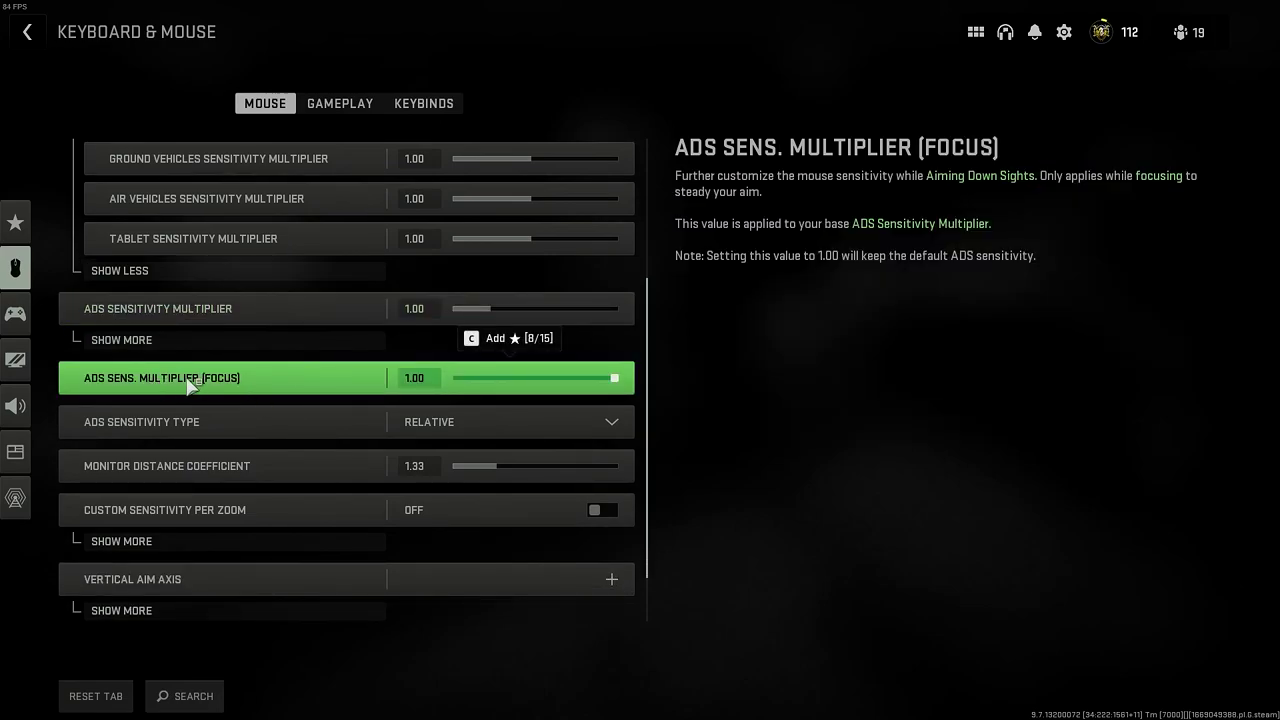
left_click(144, 341)
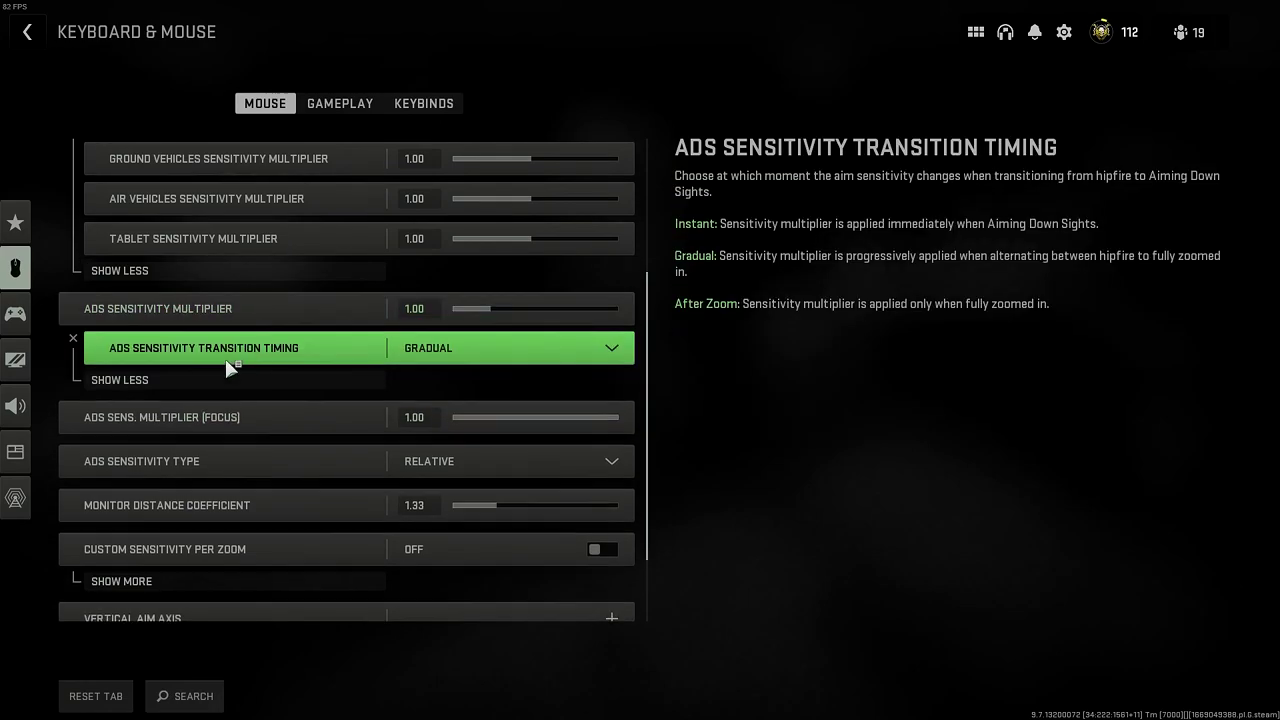
left_click(474, 352)
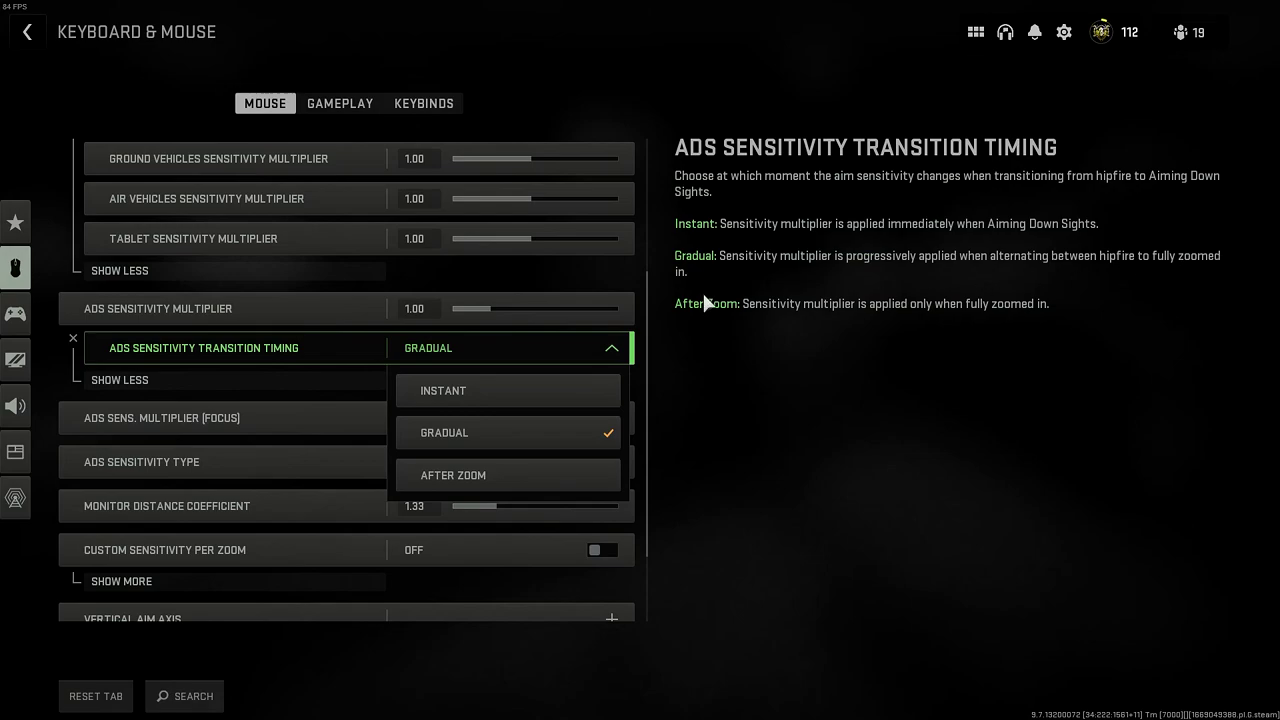
left_click(530, 341)
View the ADS Sensitivity Type choices and the description of the Monitor Distance Coefficient.
scroll(431, 405, "down", 1)
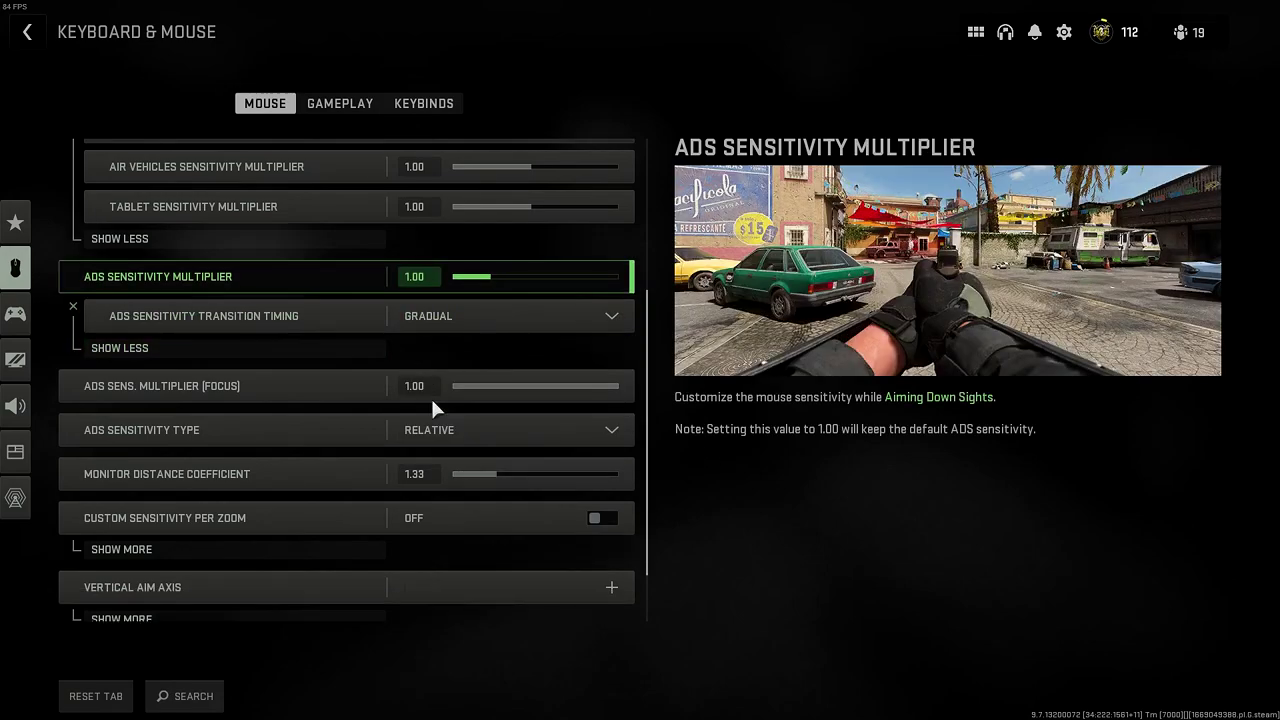
scroll(210, 397, "down", 1)
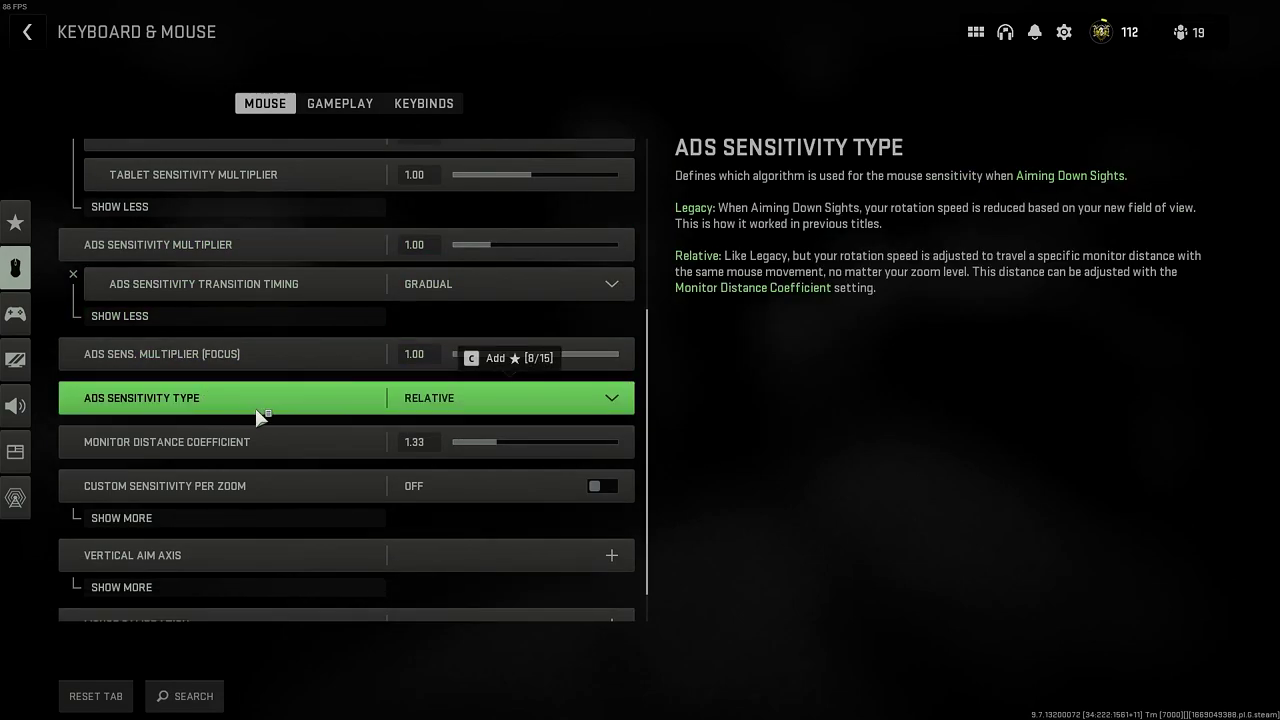
left_click(612, 398)
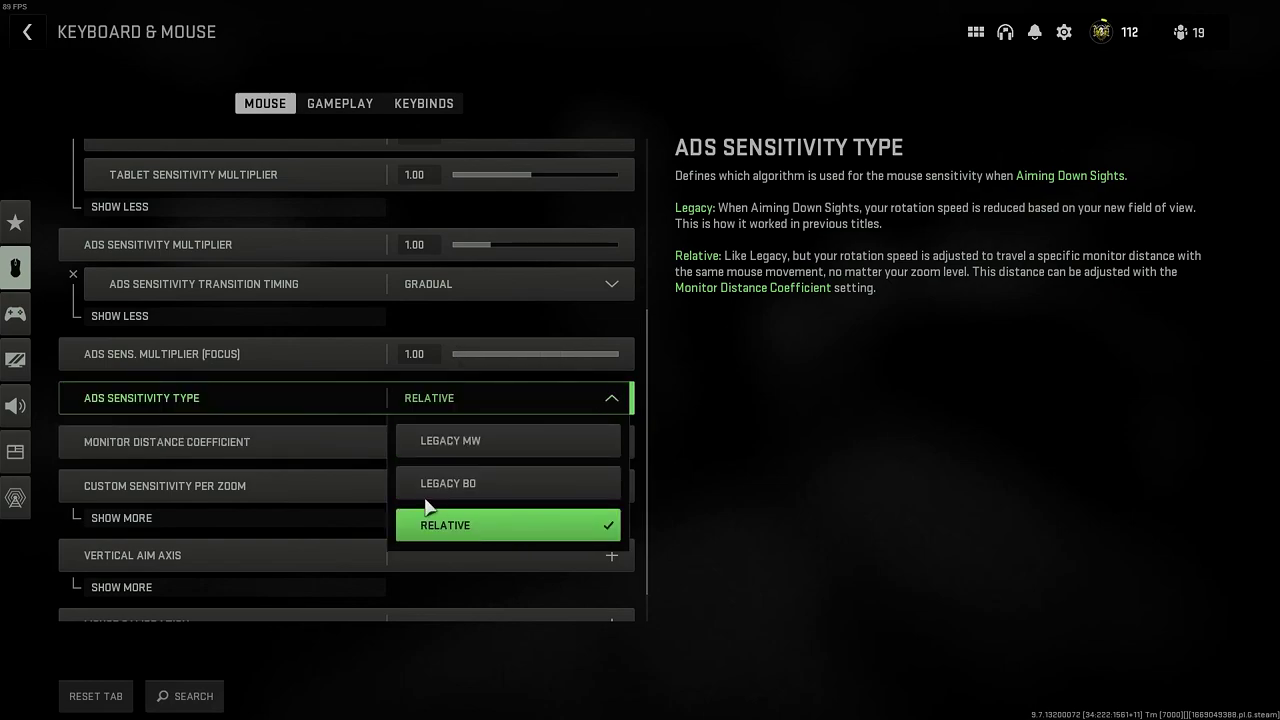
left_click(250, 443)
scroll(290, 440, "down", 2)
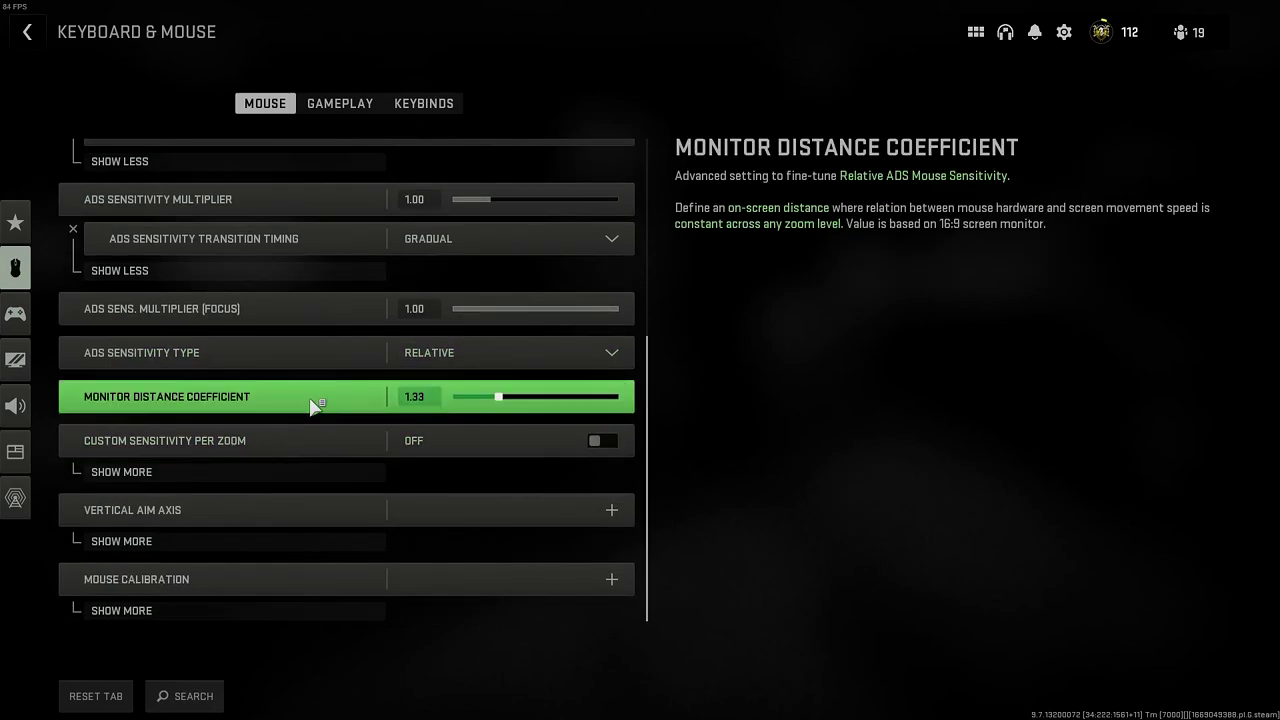
Expand and review the additional options for Custom Sensitivity Per Zoom, Vertical Aim Axis and Mouse Calibration.
left_click(137, 474)
scroll(310, 465, "down", 5)
left_click(198, 542)
scroll(290, 510, "down", 3)
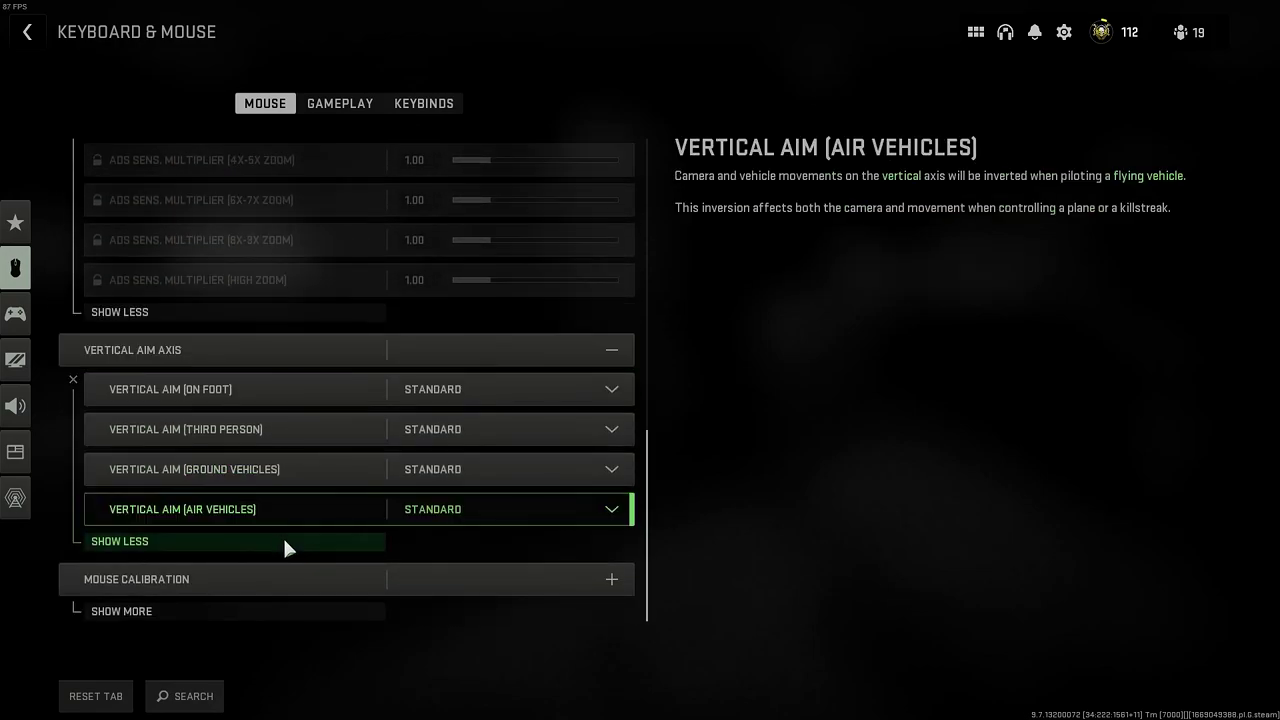
left_click(167, 617)
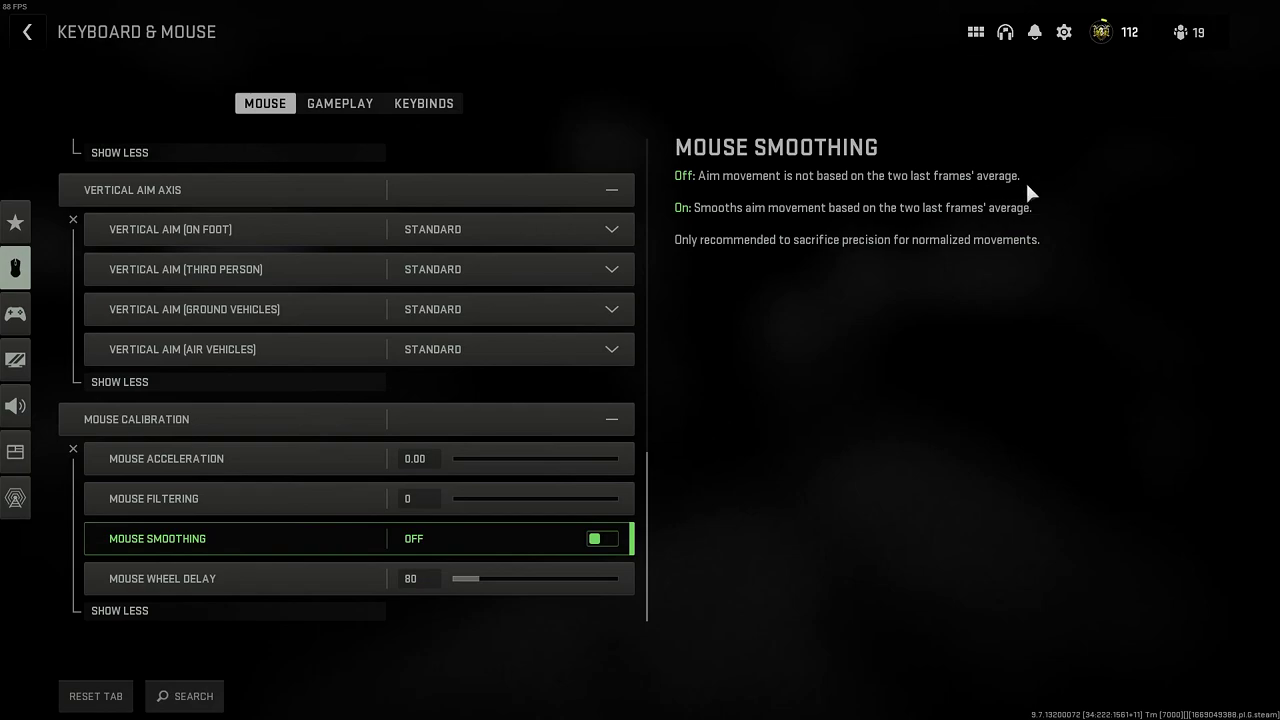
Review the gameplay movement behaviors, then open Movement Advanced Settings and examine the move and stance options.
left_click(341, 105)
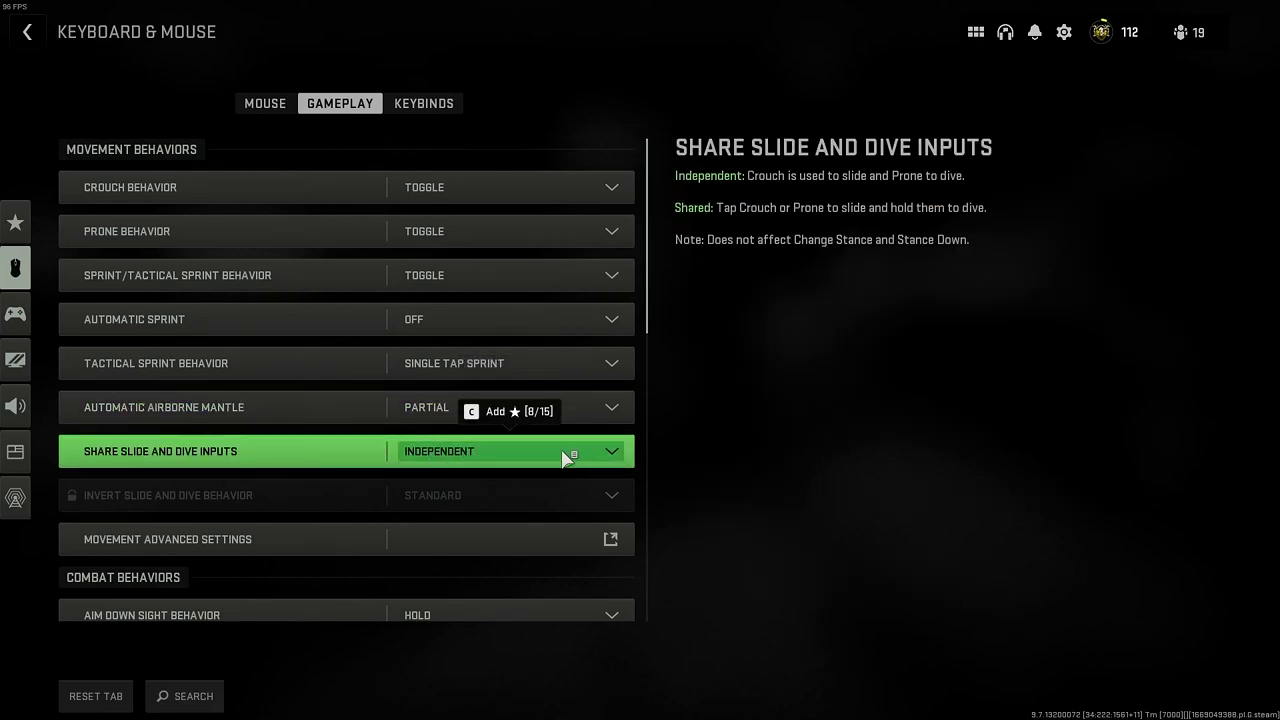
scroll(320, 457, "down", 4)
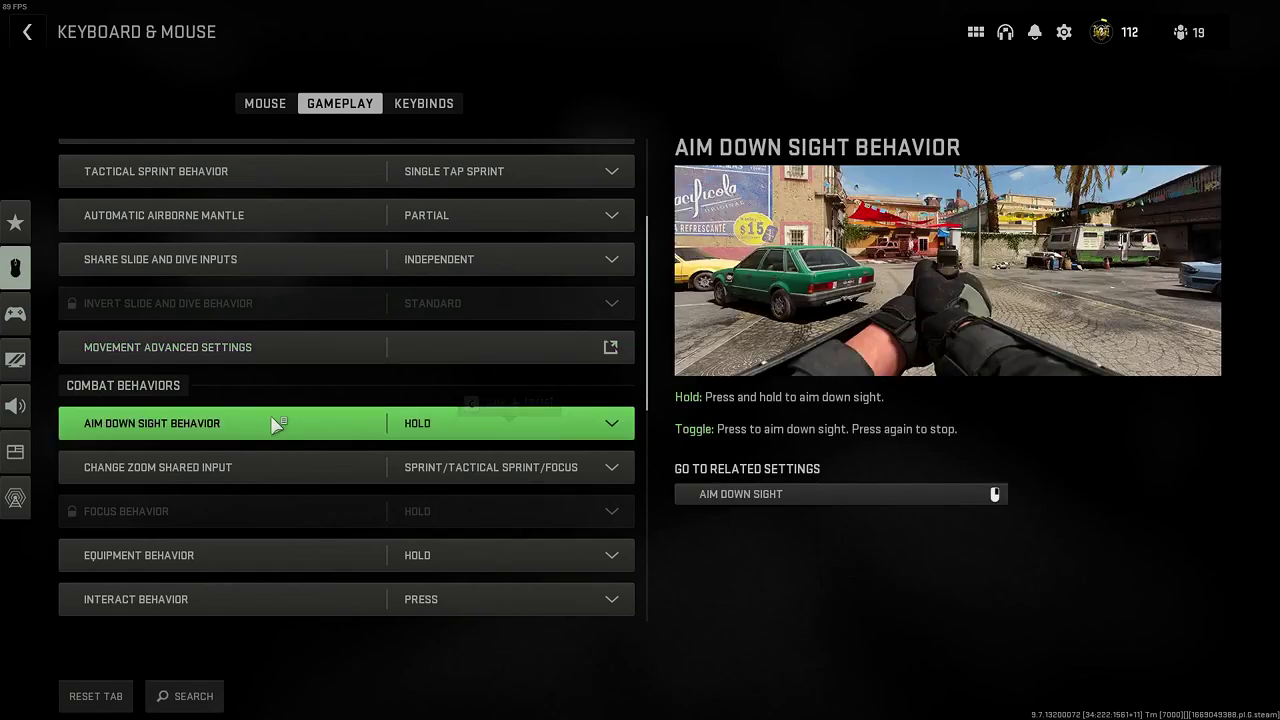
left_click(610, 348)
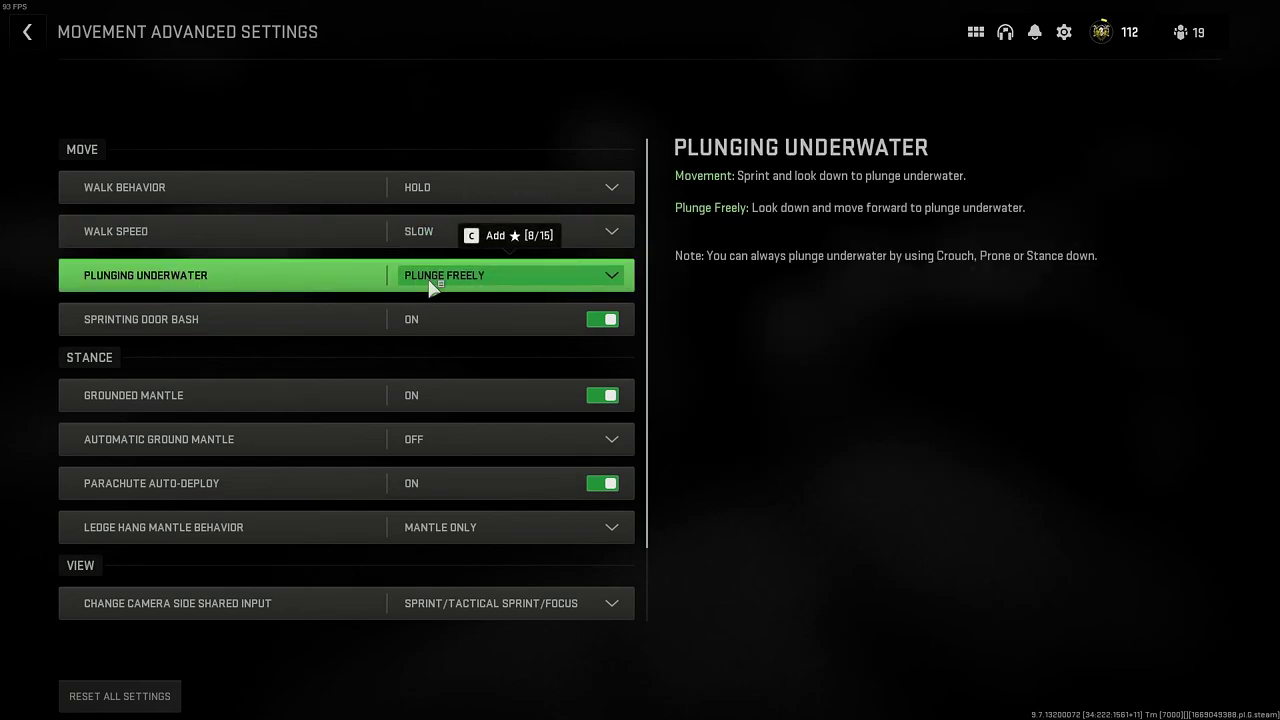
left_click(612, 320)
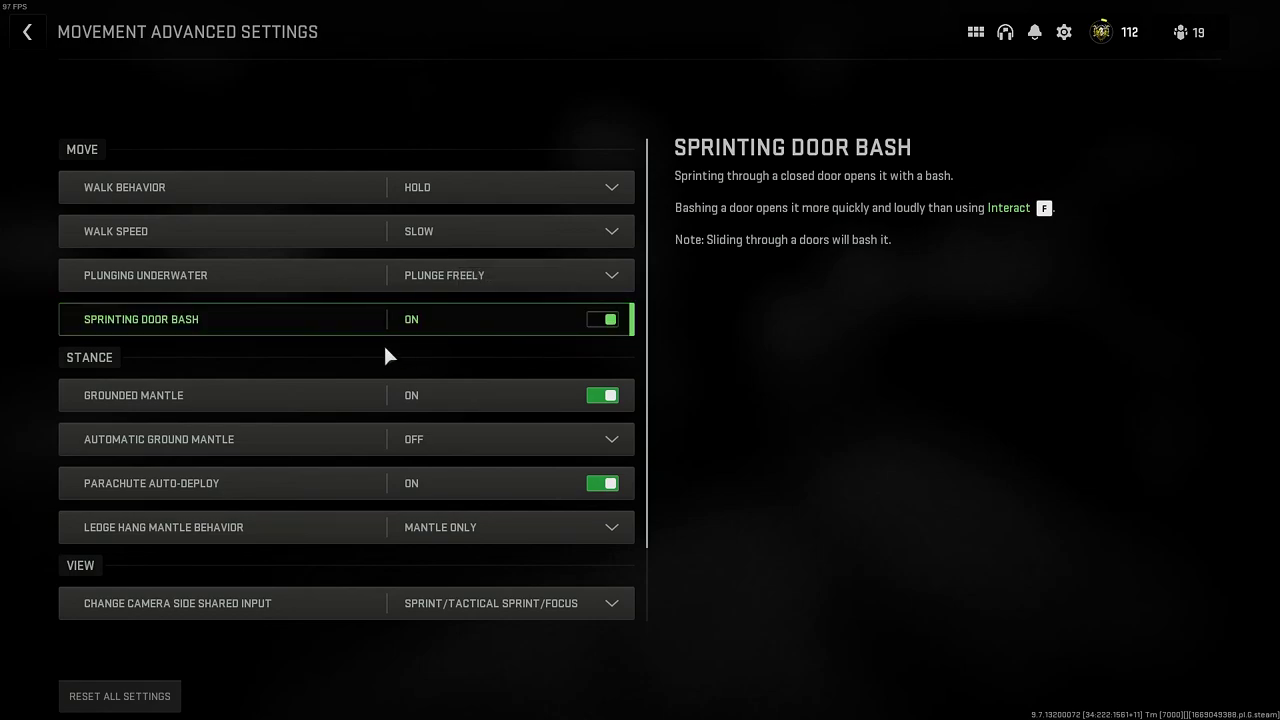
scroll(388, 355, "down", 2)
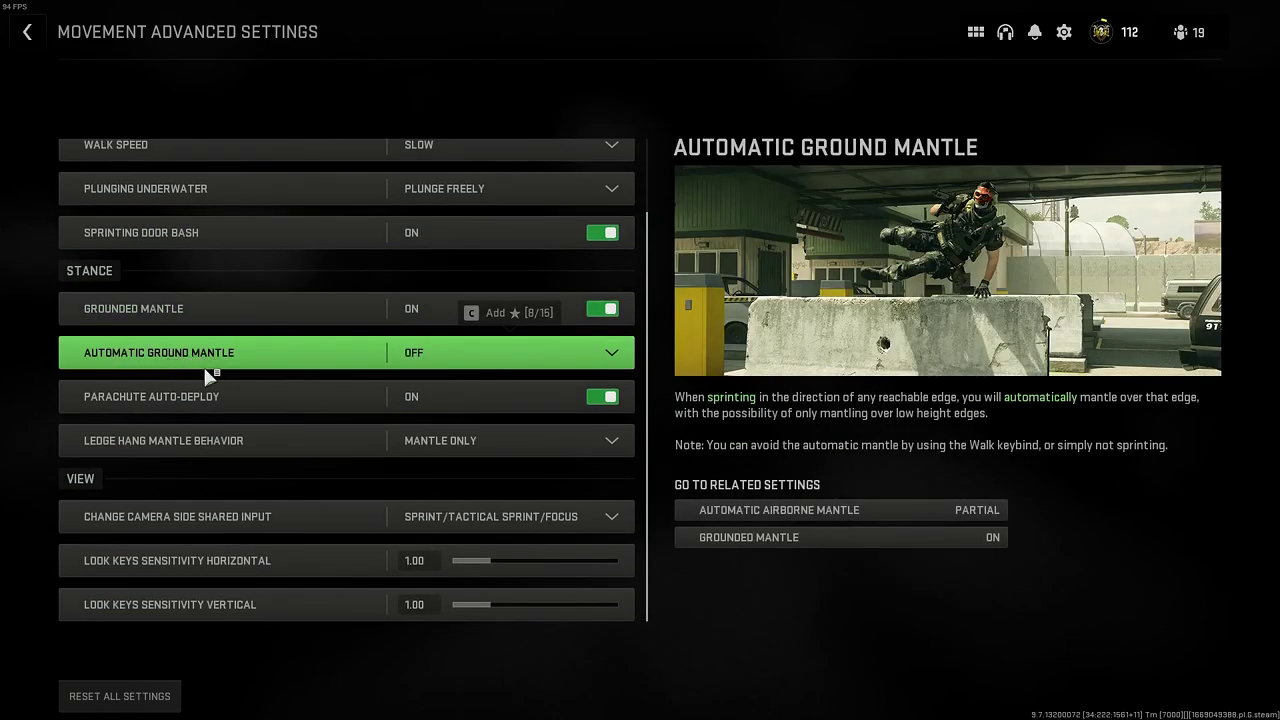
scroll(330, 420, "up", 1)
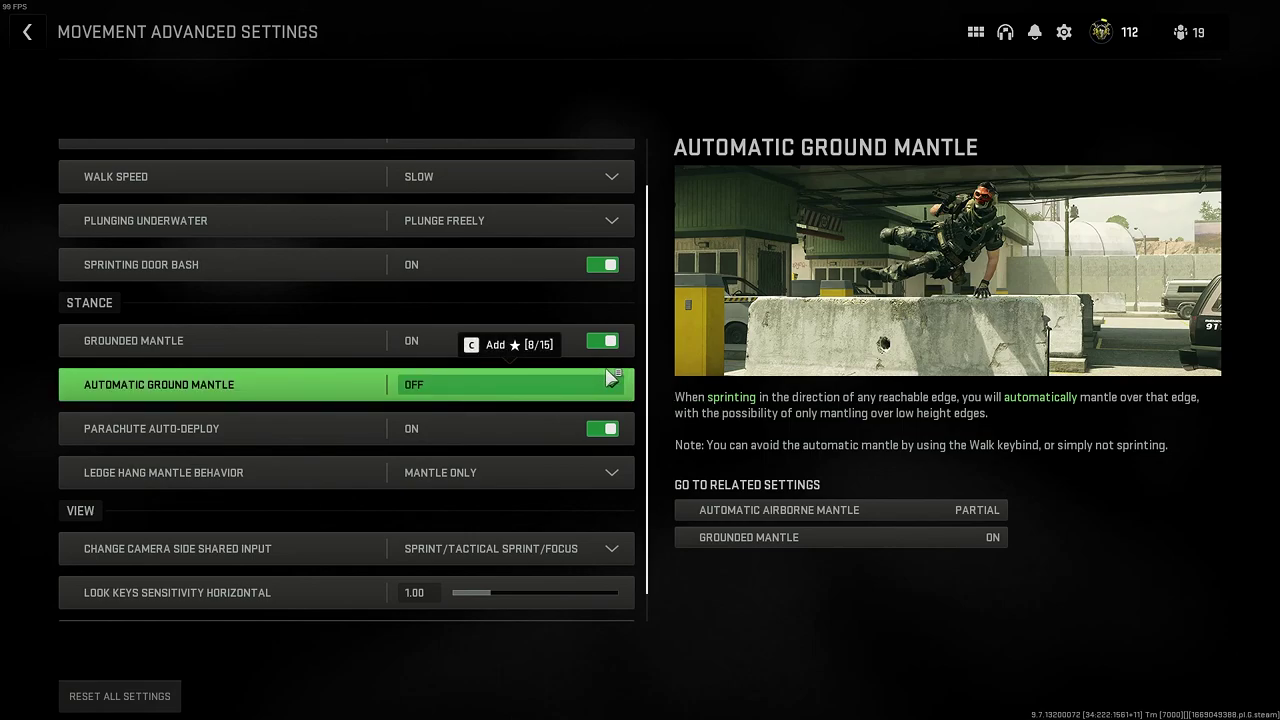
scroll(481, 387, "down", 1)
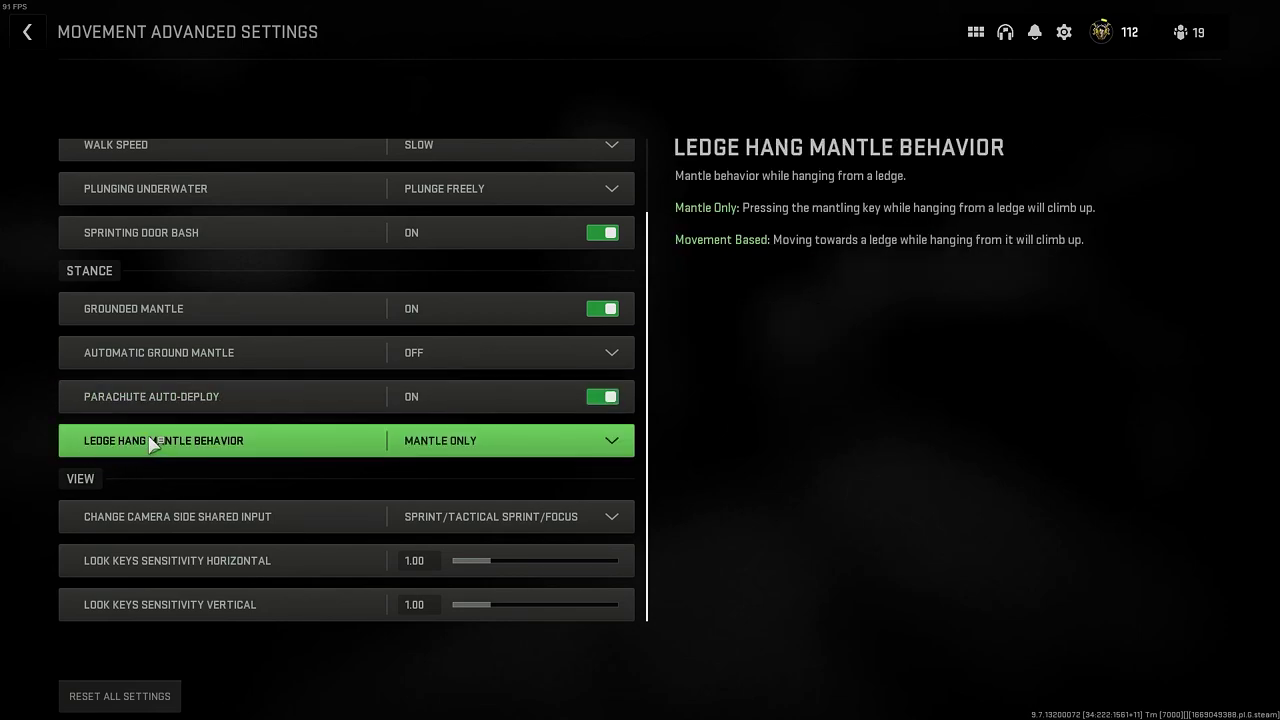
View the Ledge Hang Mantle Behavior choices and the camera and look key options, and return to the gameplay settings.
left_click(614, 444)
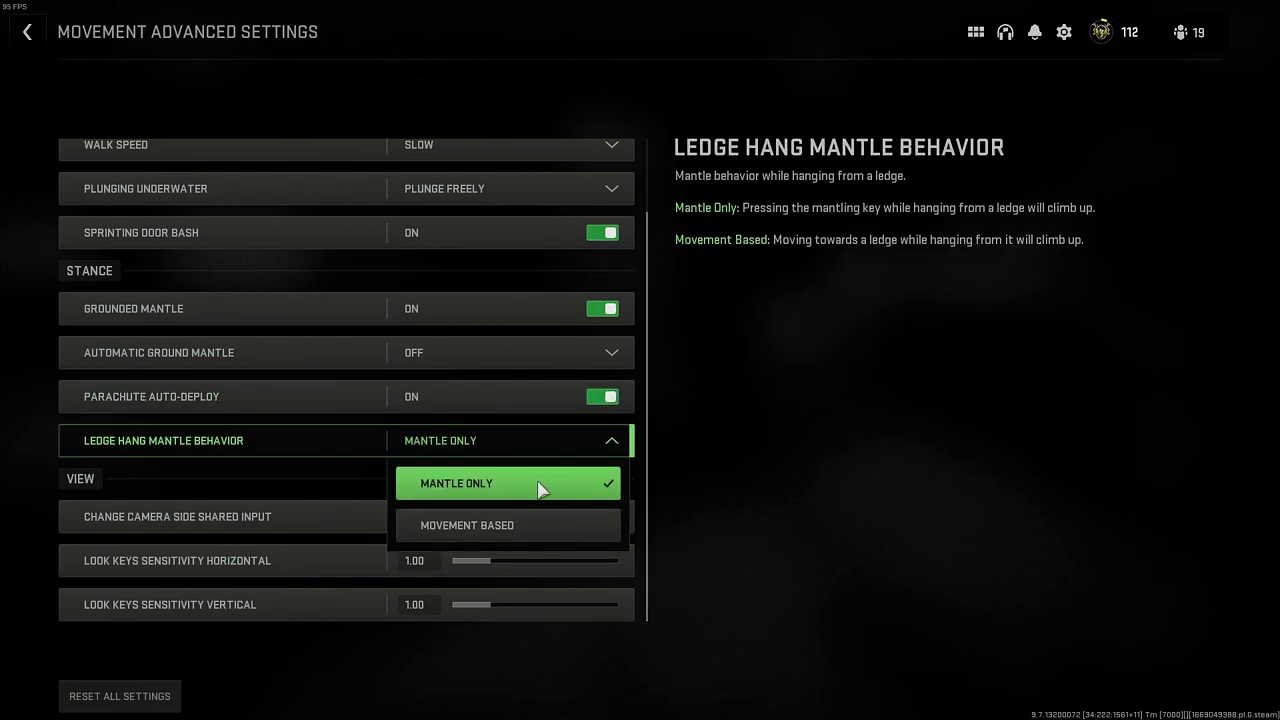
left_click(726, 474)
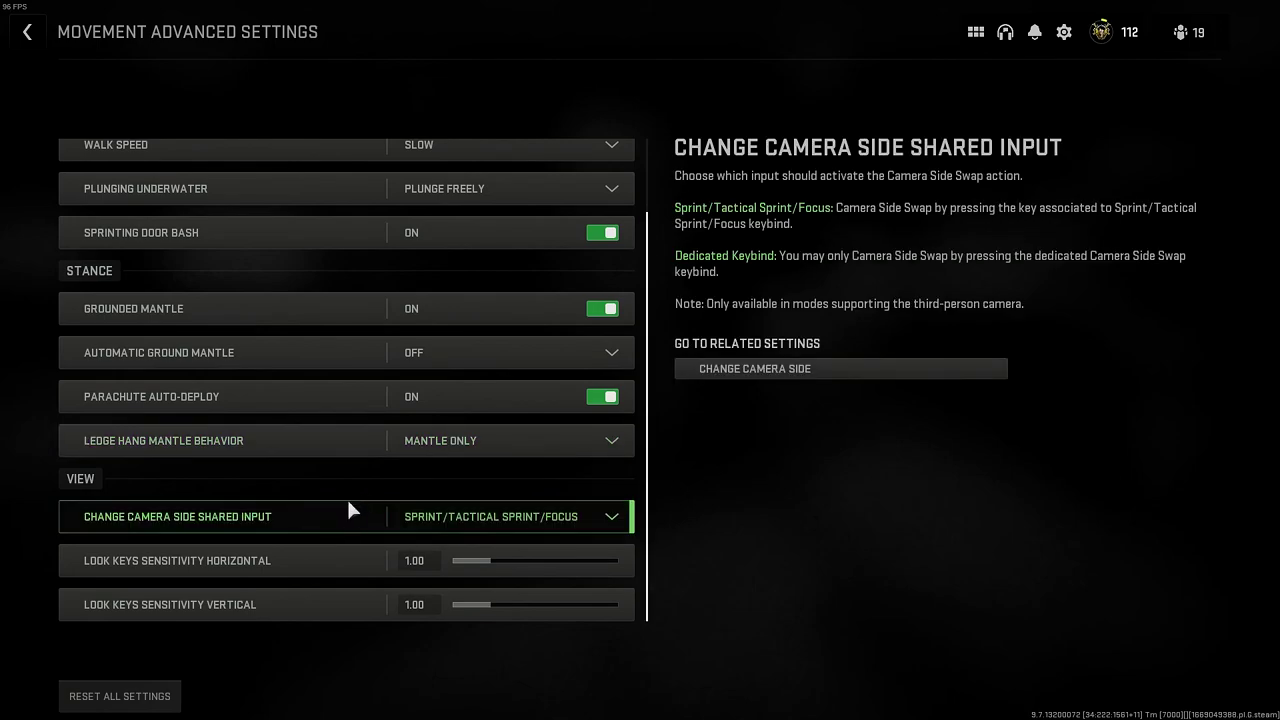
left_click(588, 531)
left_click(754, 560)
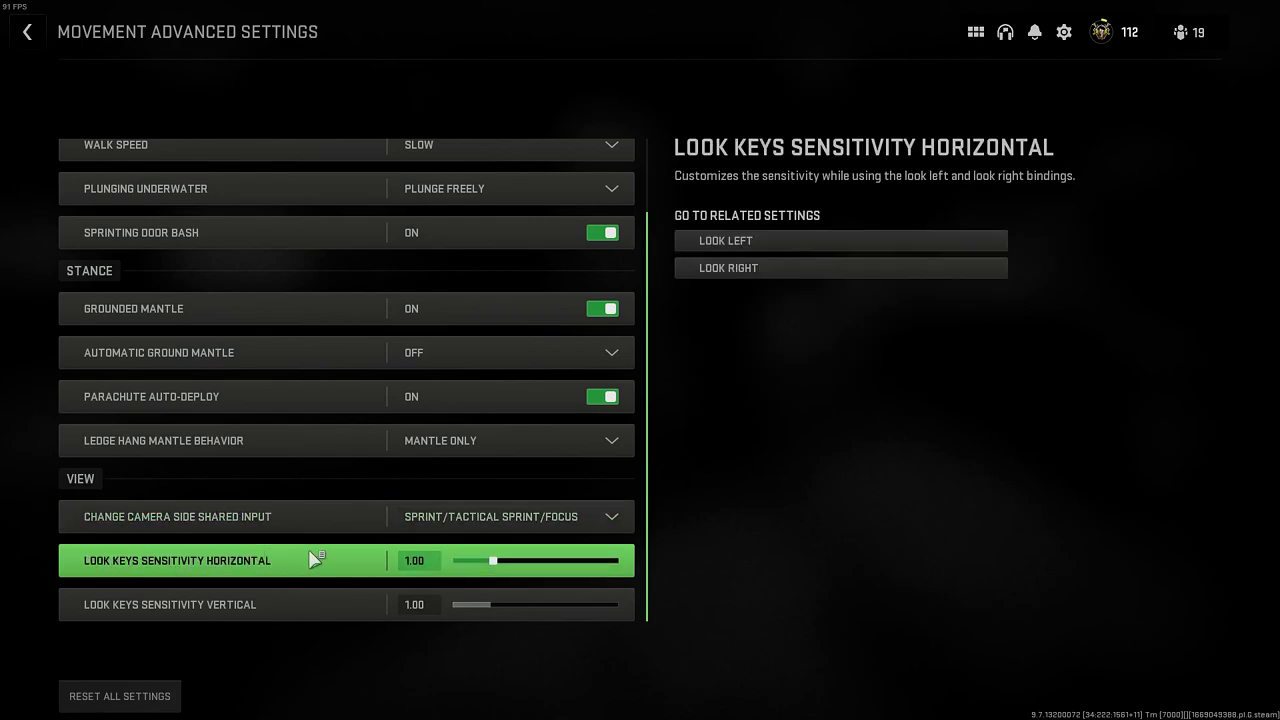
scroll(449, 329, "up", 2)
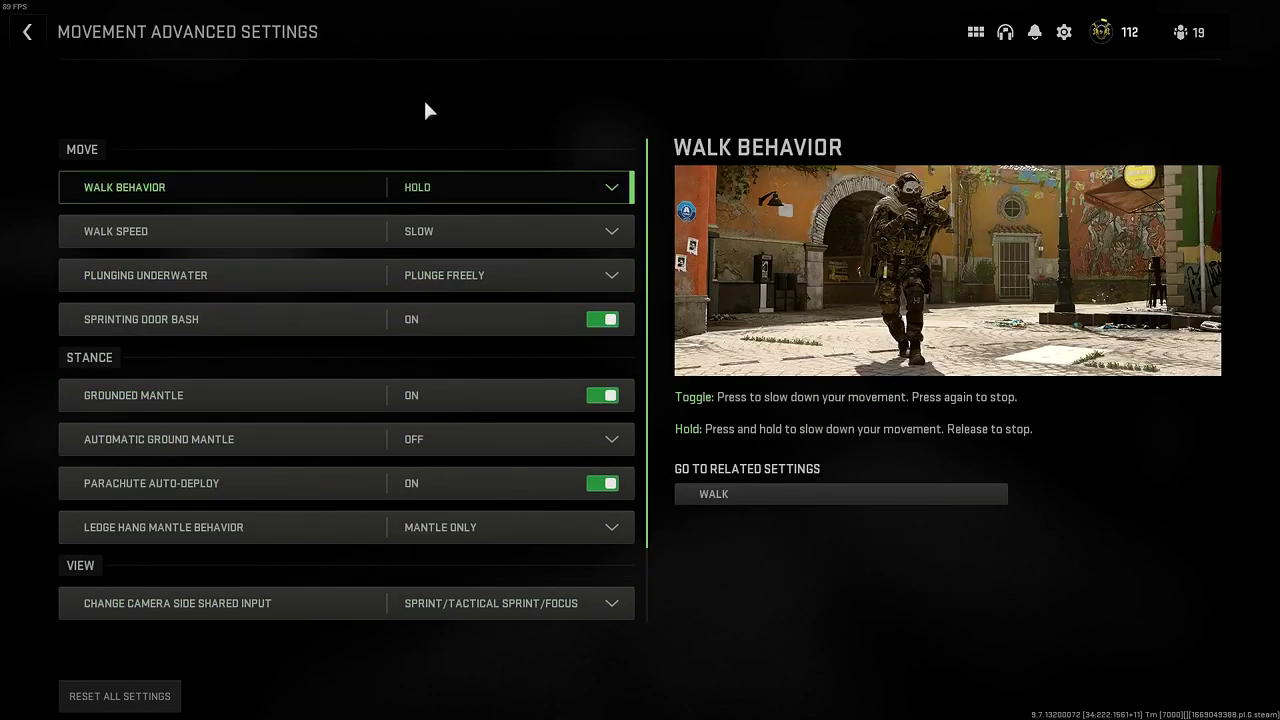
left_click(28, 33)
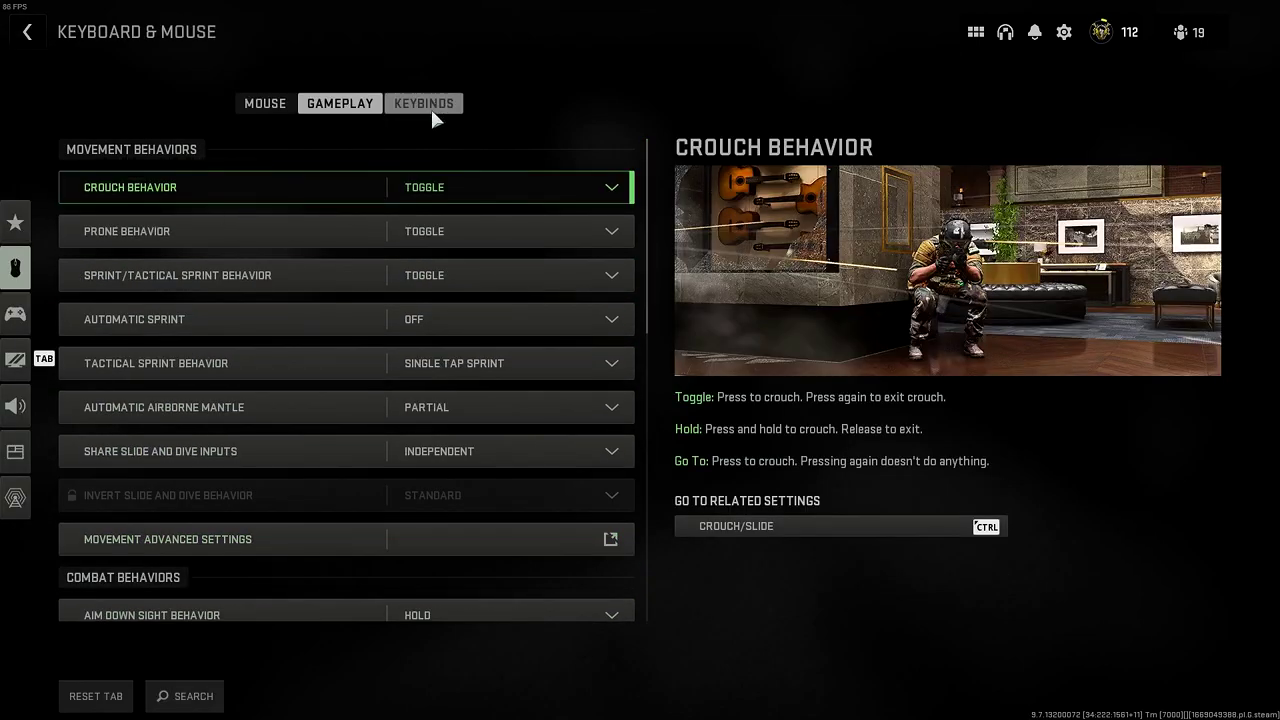
Examine the combat behaviors and view the choices for Change Zoom Shared Input.
scroll(374, 464, "down", 2)
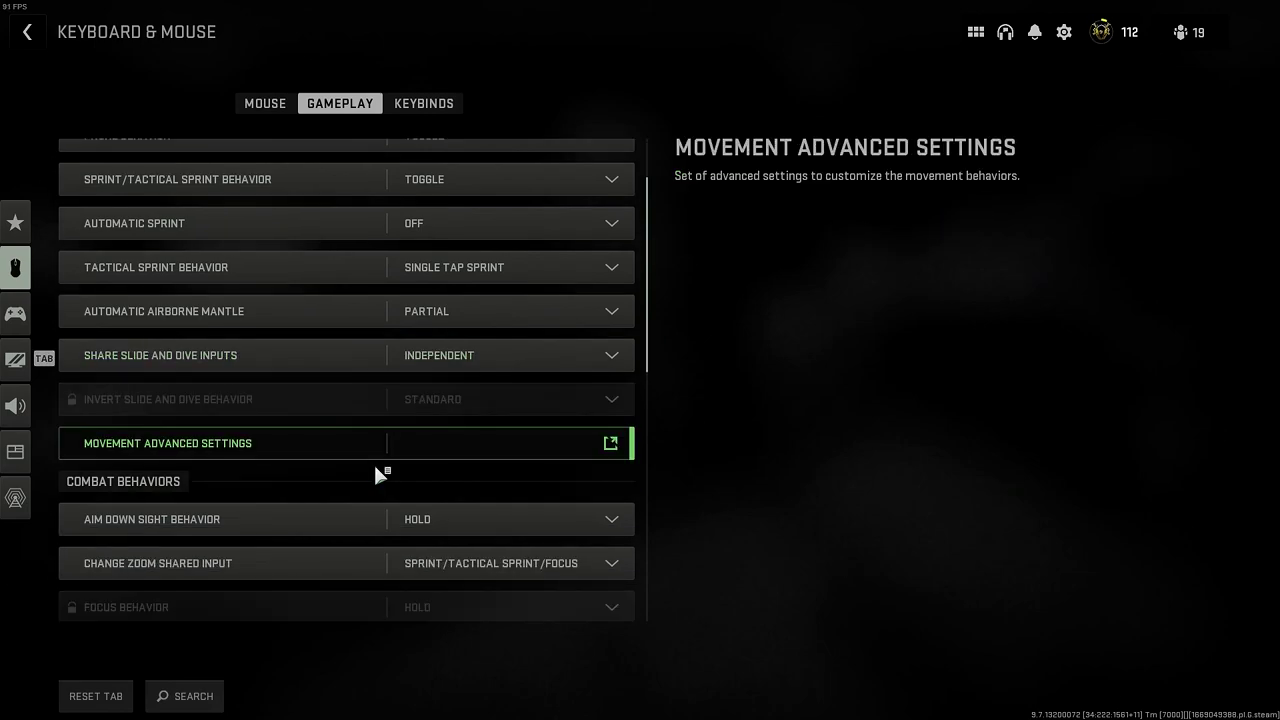
scroll(376, 466, "down", 3)
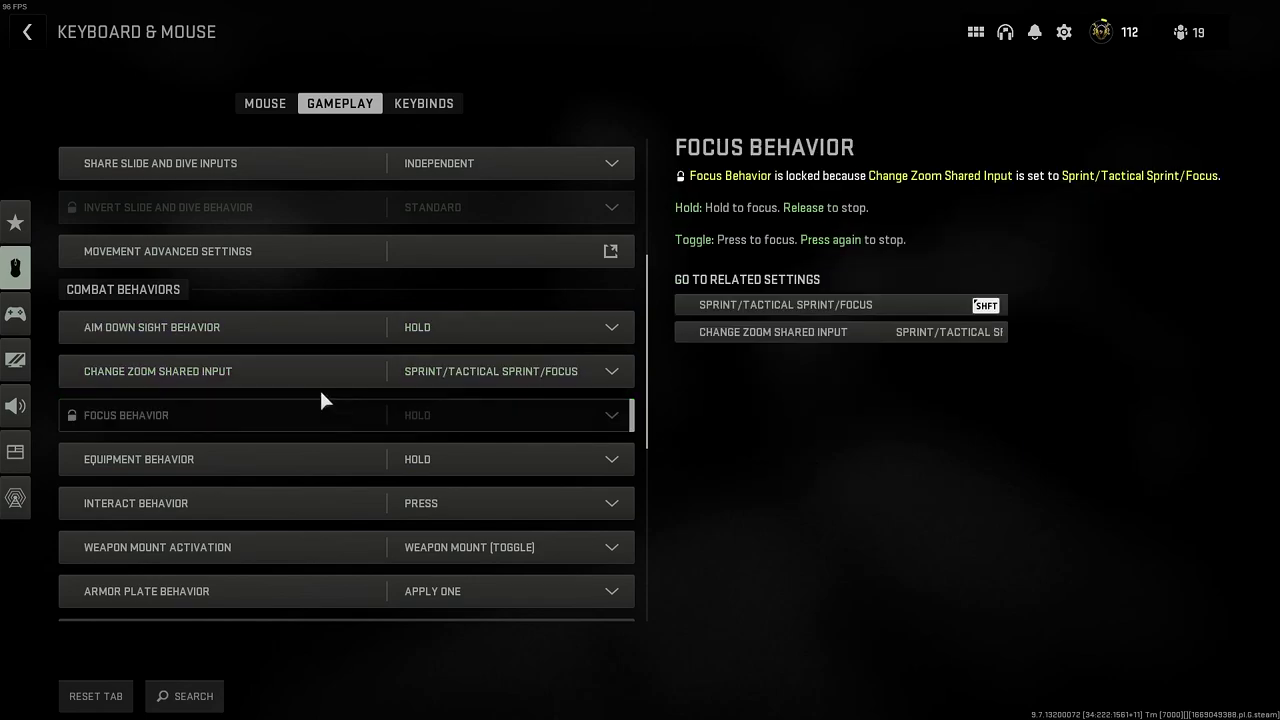
left_click(596, 376)
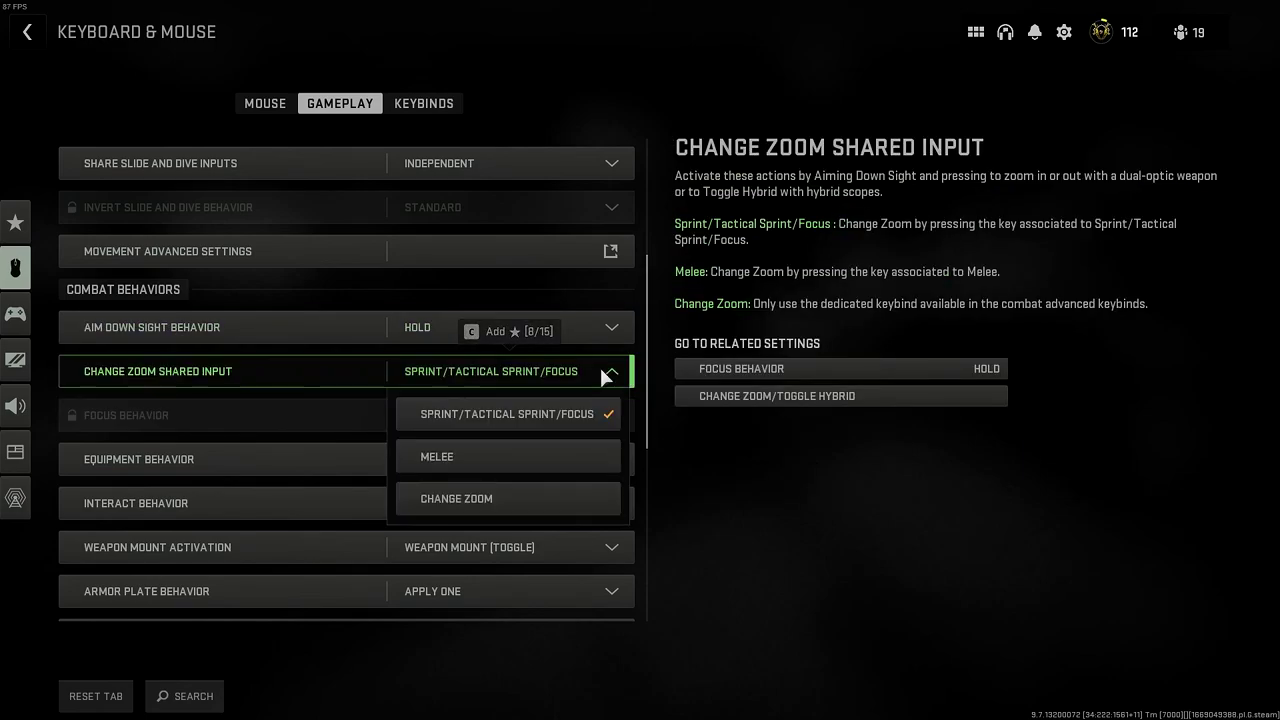
left_click(560, 413)
View the choices for Interact Behavior and Armor Plate Behavior in the combat behaviors.
scroll(340, 432, "down", 1)
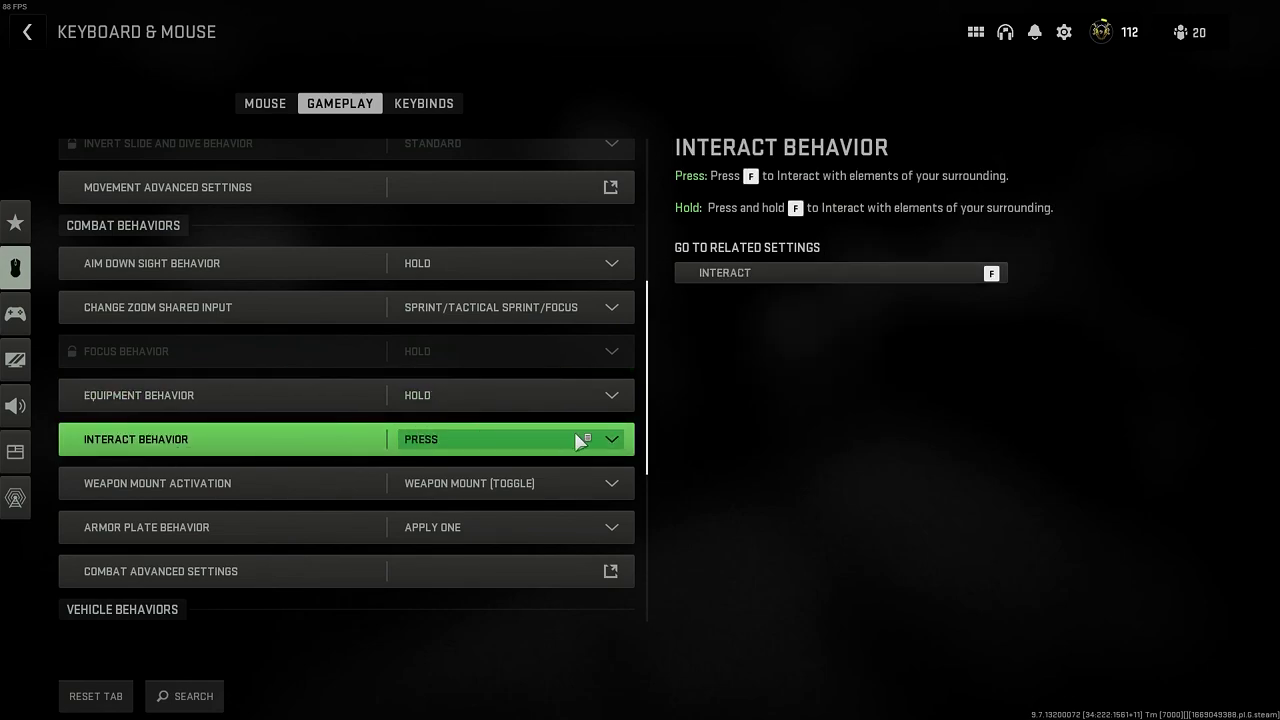
left_click(612, 441)
left_click(610, 437)
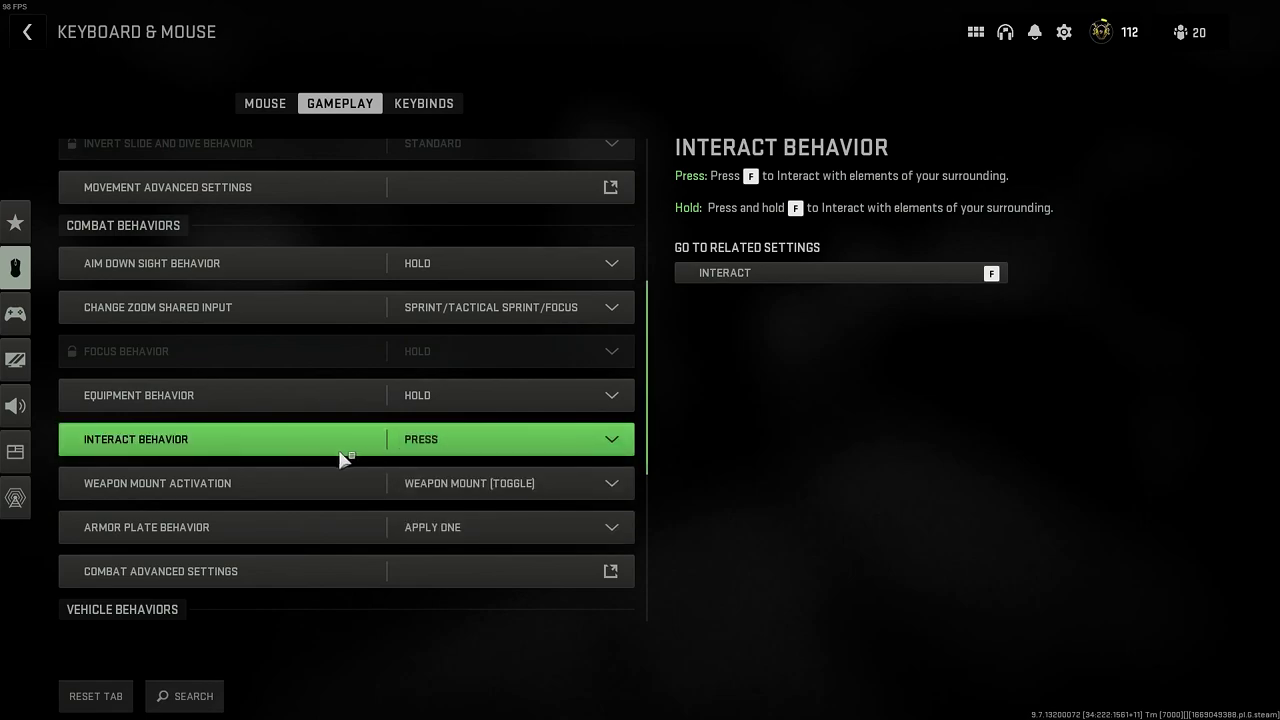
scroll(323, 450, "down", 2)
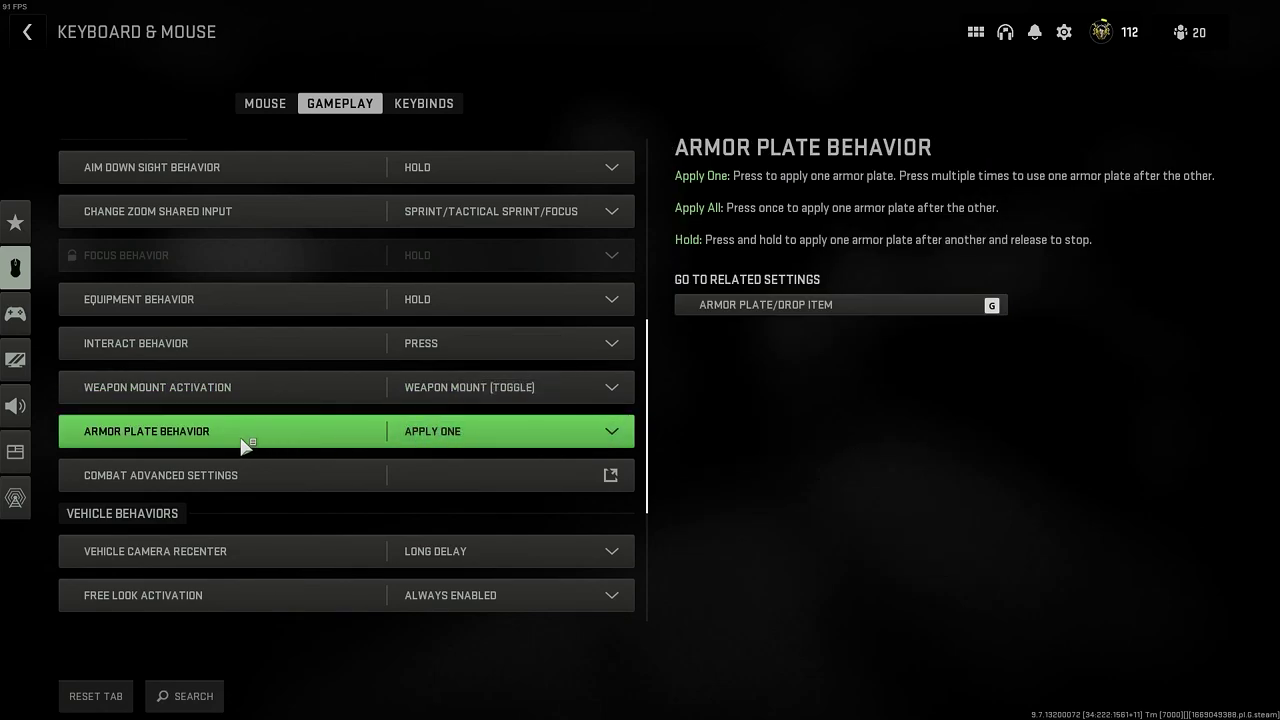
left_click(613, 431)
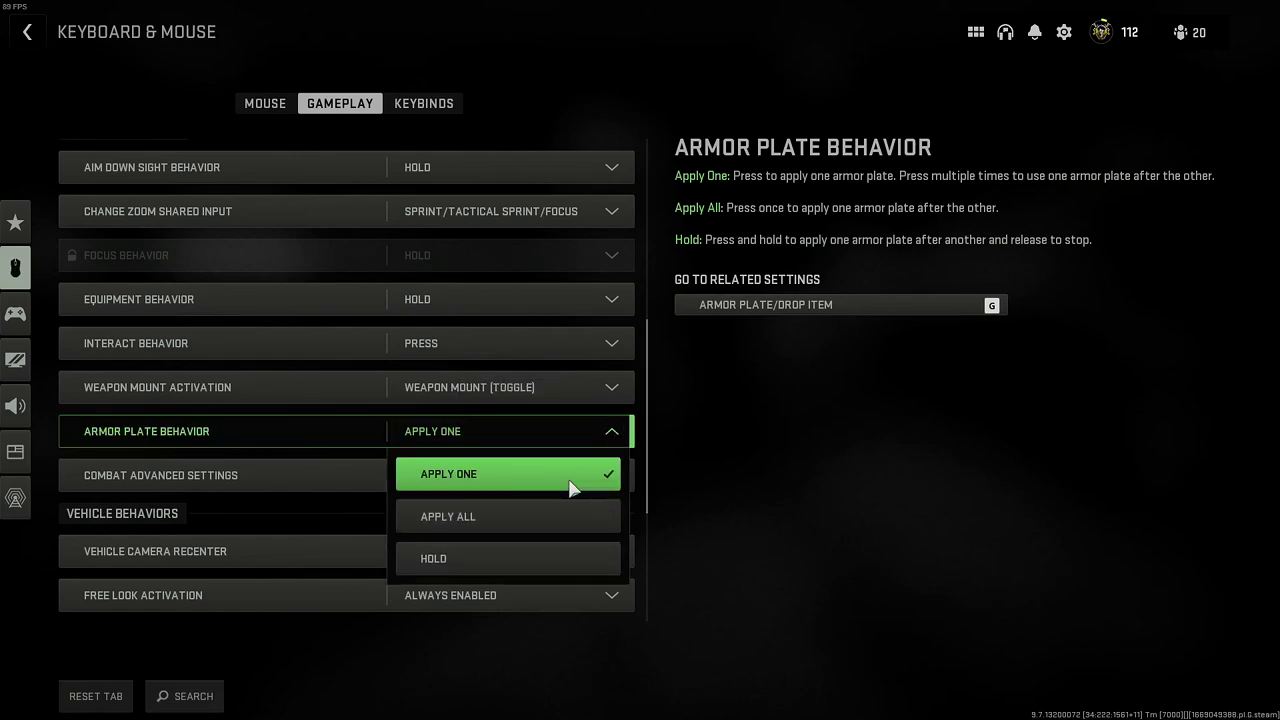
left_click(732, 468)
Open Combat Advanced Settings, view the Manual Fire Behavior and Killstreaks Reordering choices, and return to the gameplay settings.
scroll(517, 472, "down", 2)
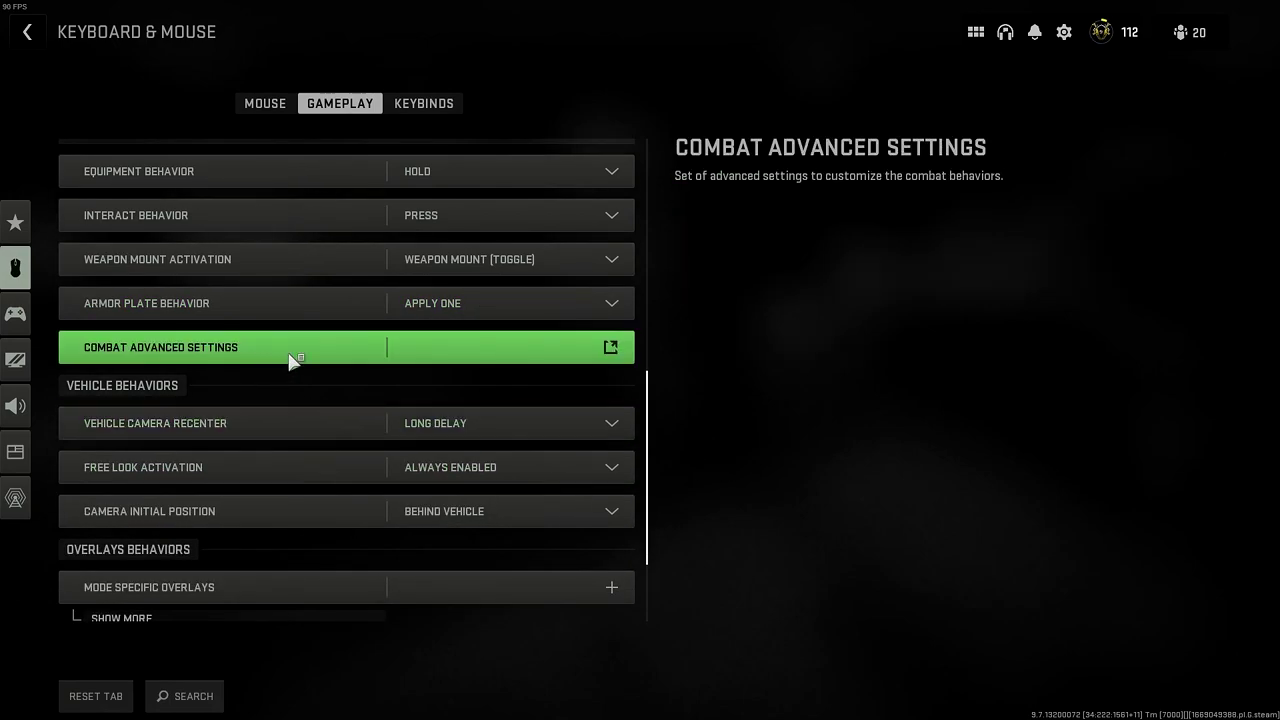
left_click(588, 354)
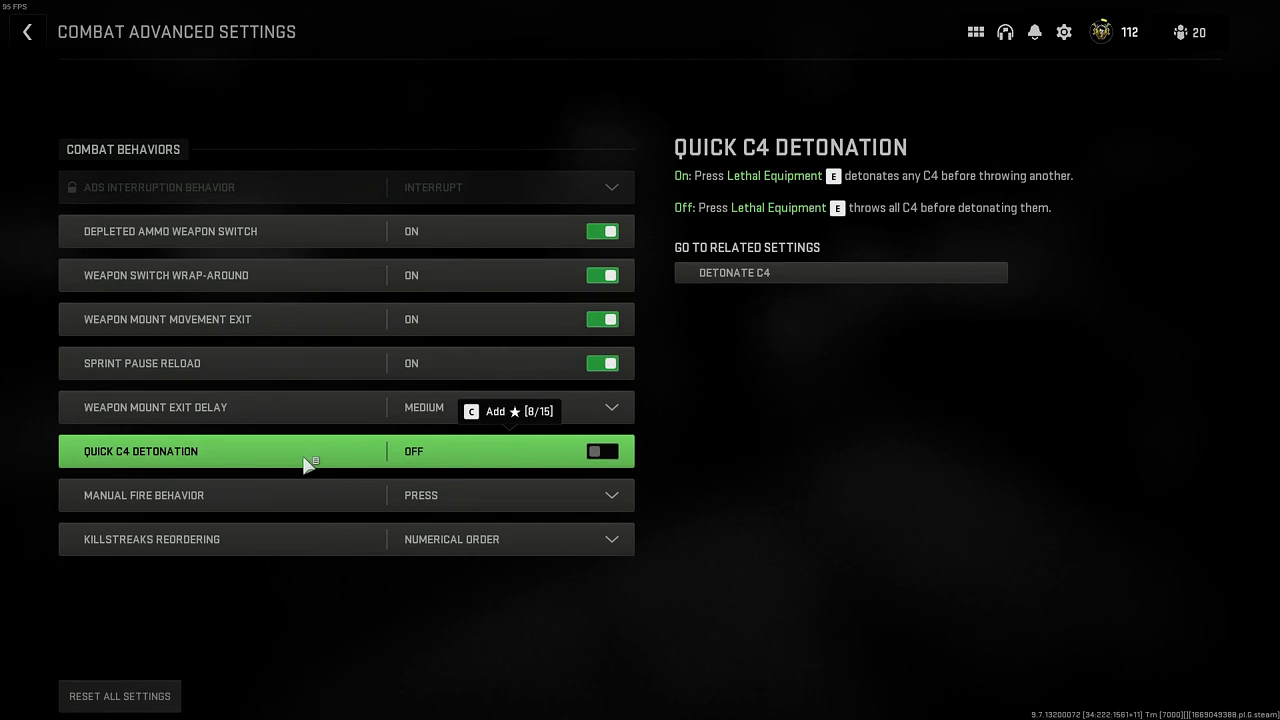
left_click(575, 500)
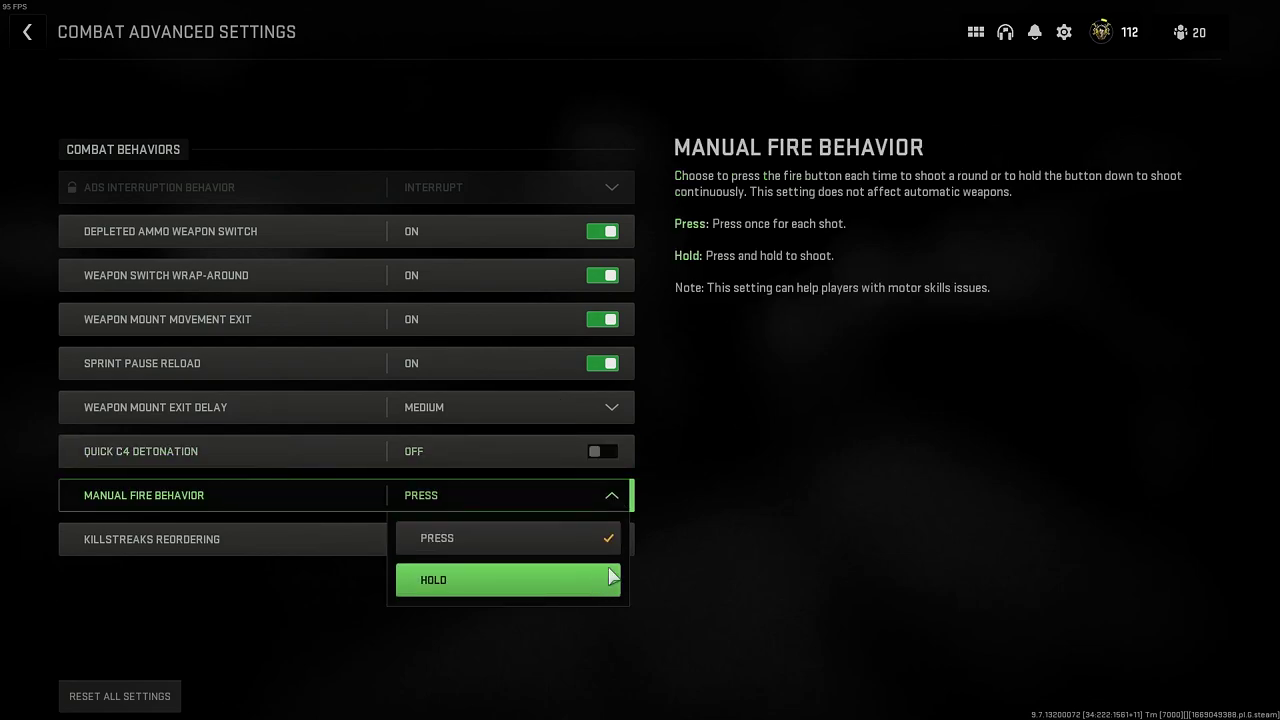
key("Escape")
left_click(610, 543)
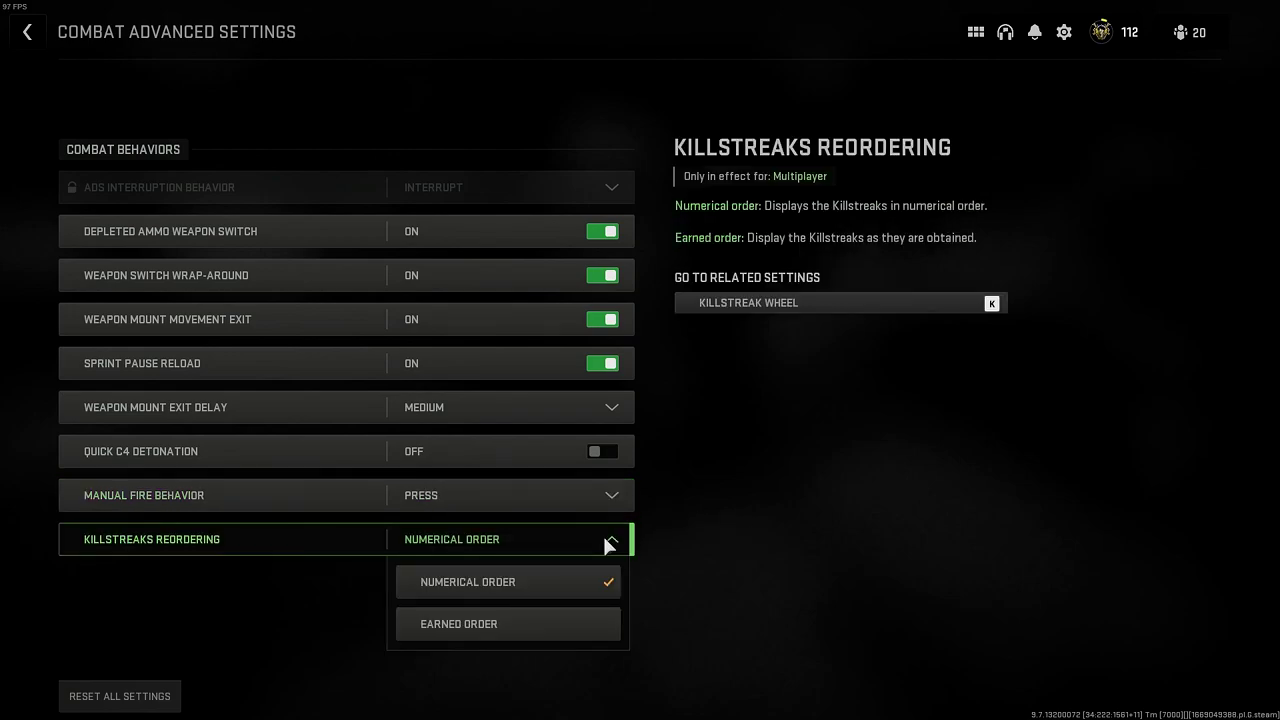
key("Escape")
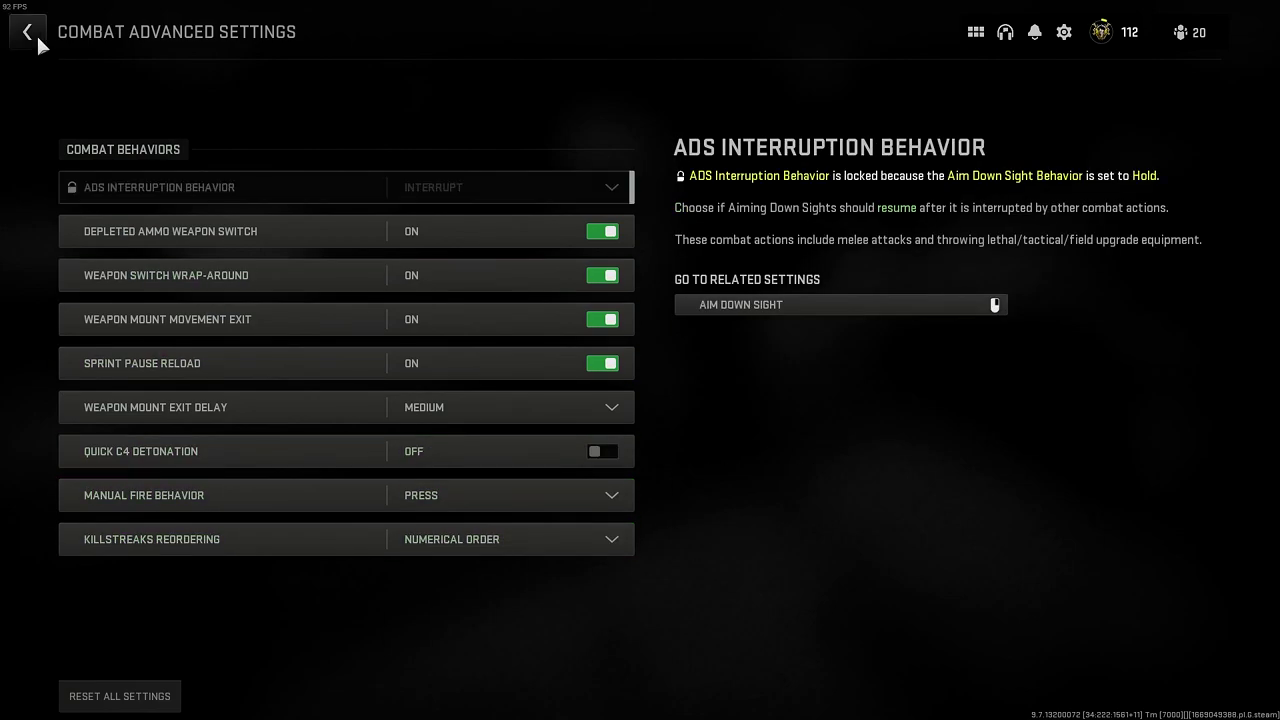
left_click(34, 32)
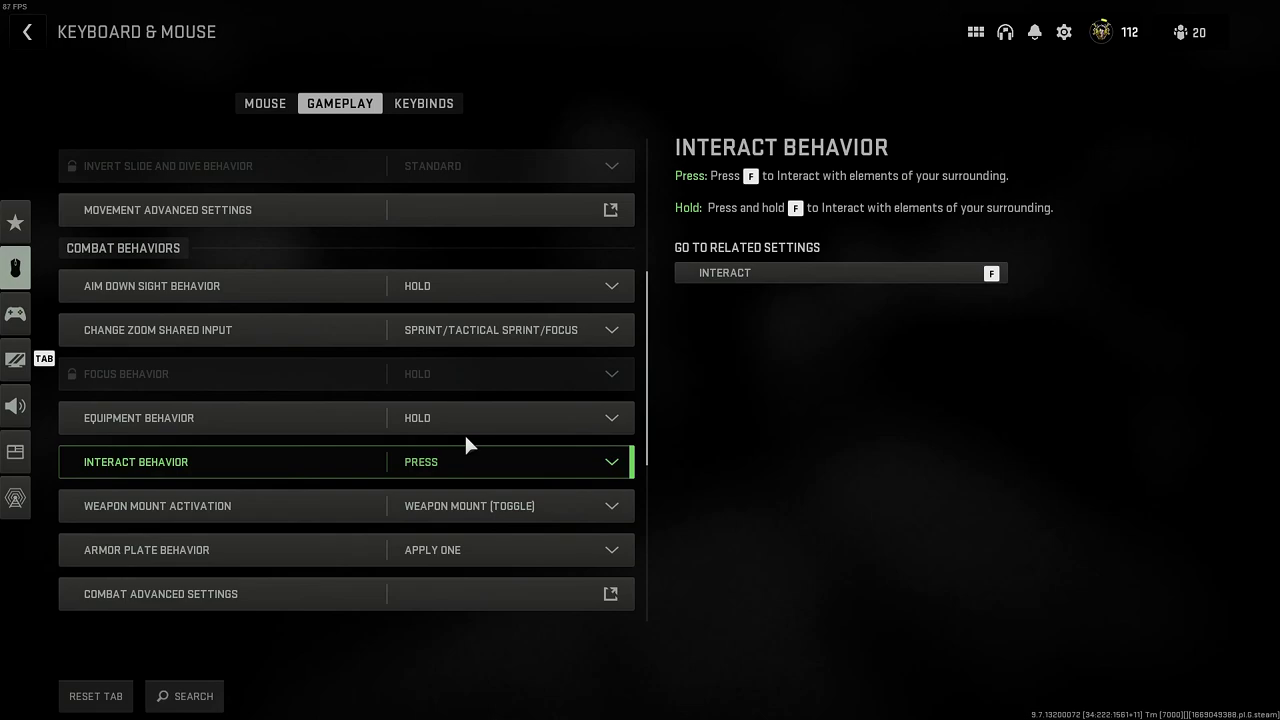
Go to the vehicle behaviors and view the choices for Camera Initial Position.
scroll(463, 432, "down", 6)
scroll(253, 469, "down", 2)
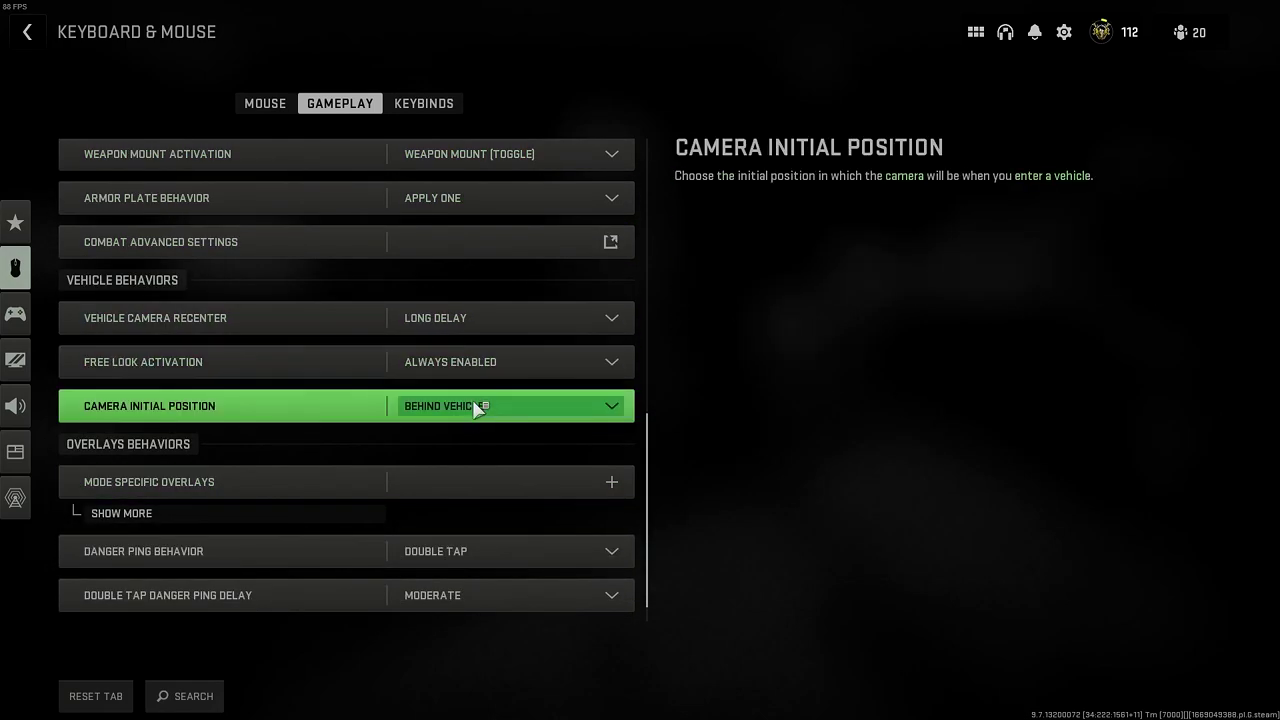
left_click(556, 414)
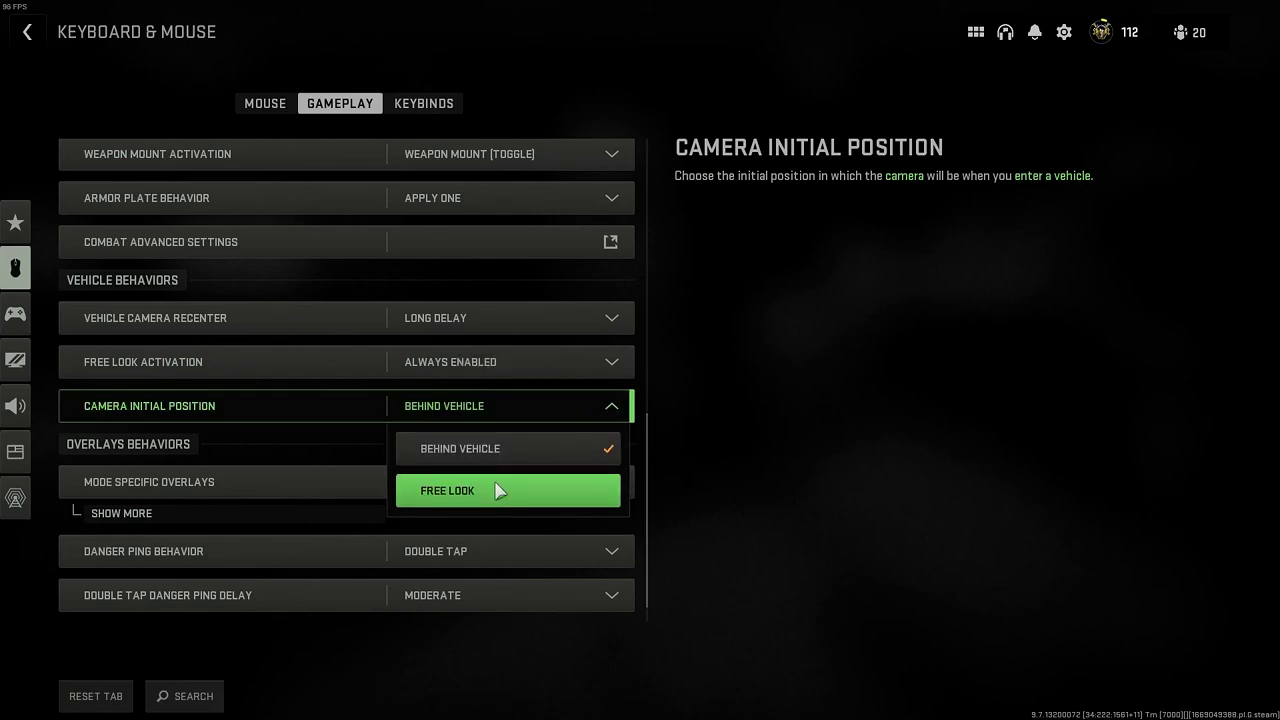
left_click(300, 450)
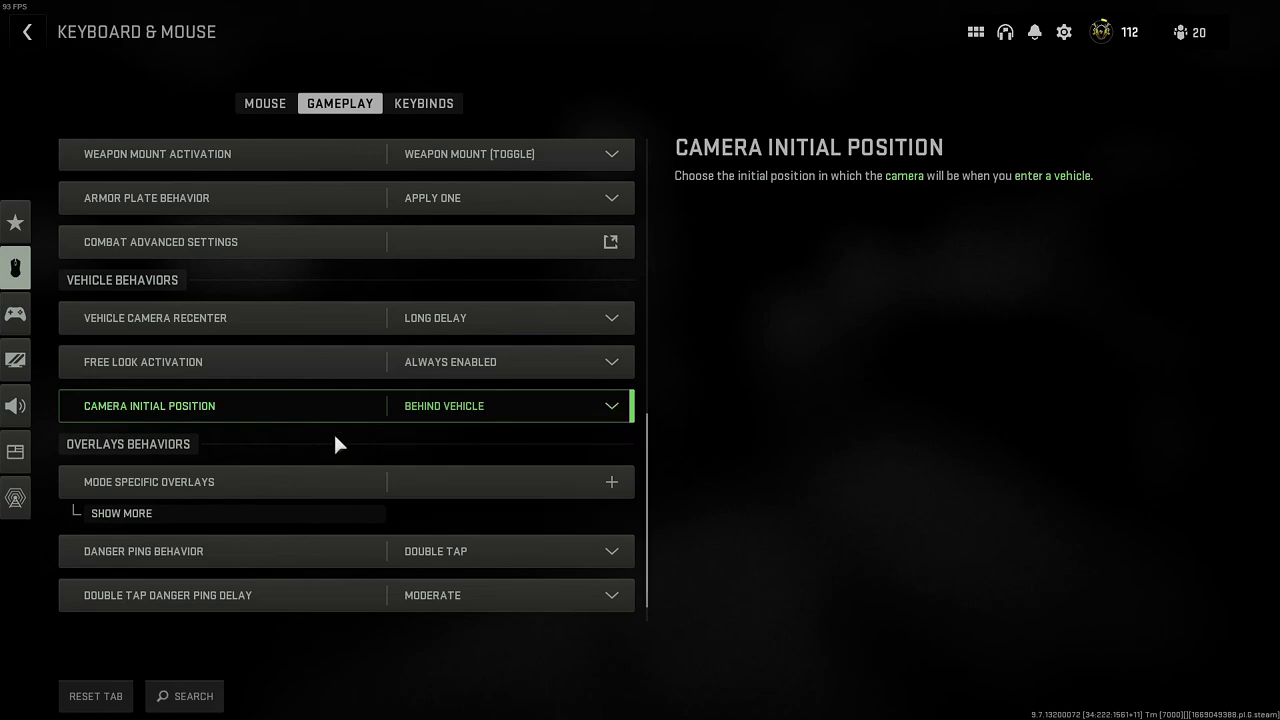
Expand Mode Specific Overlays in the overlays behaviors and view the choices for Scoreboard Behavior.
scroll(333, 435, "down", 1)
left_click(170, 480)
scroll(287, 465, "down", 5)
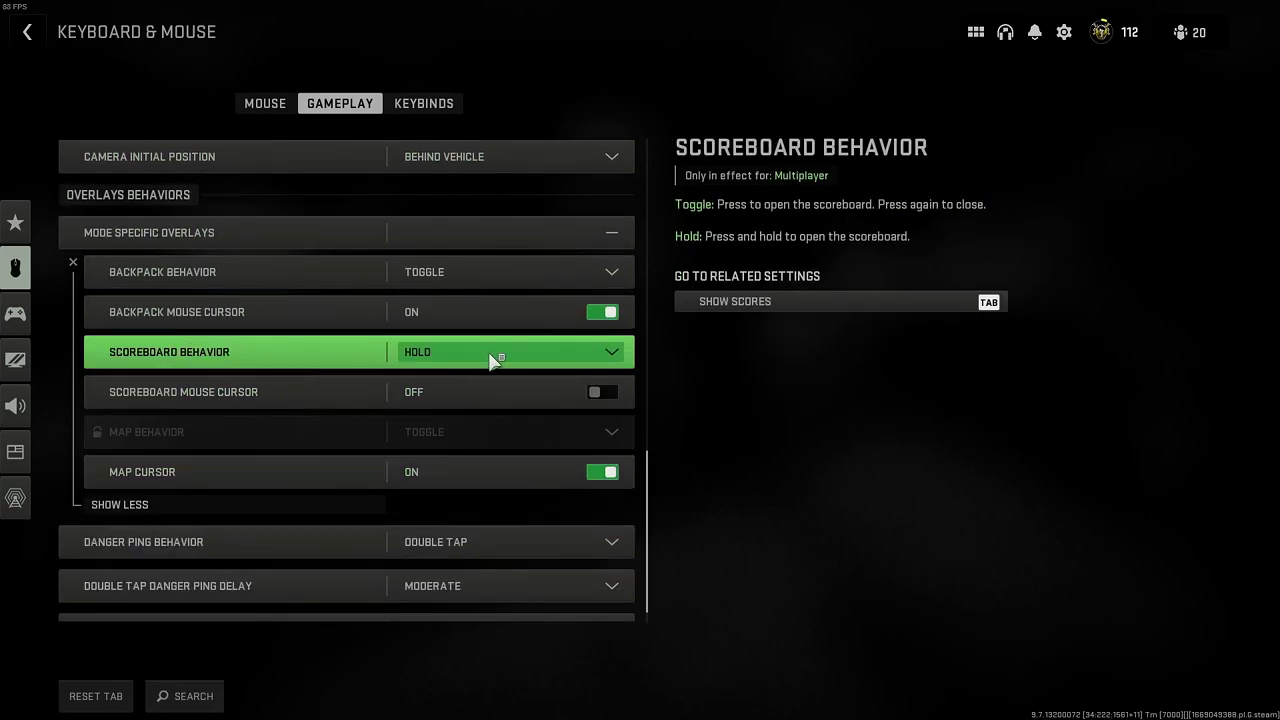
left_click(614, 355)
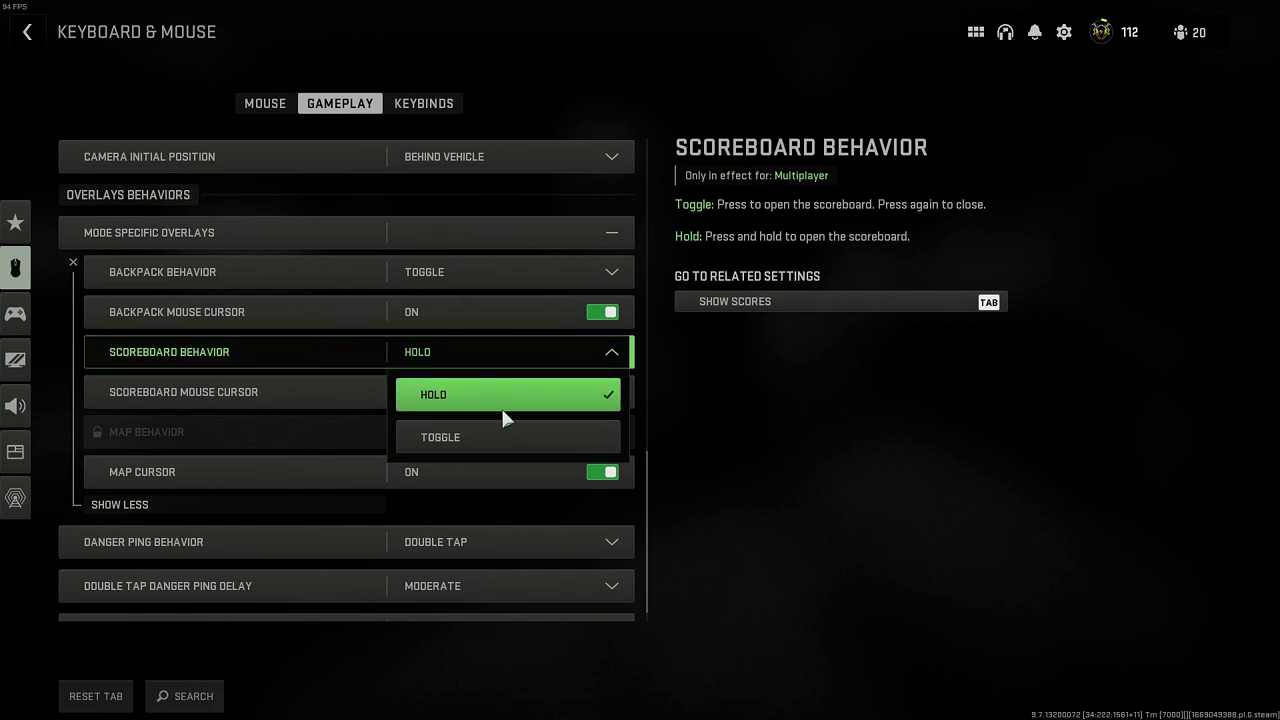
left_click(614, 354)
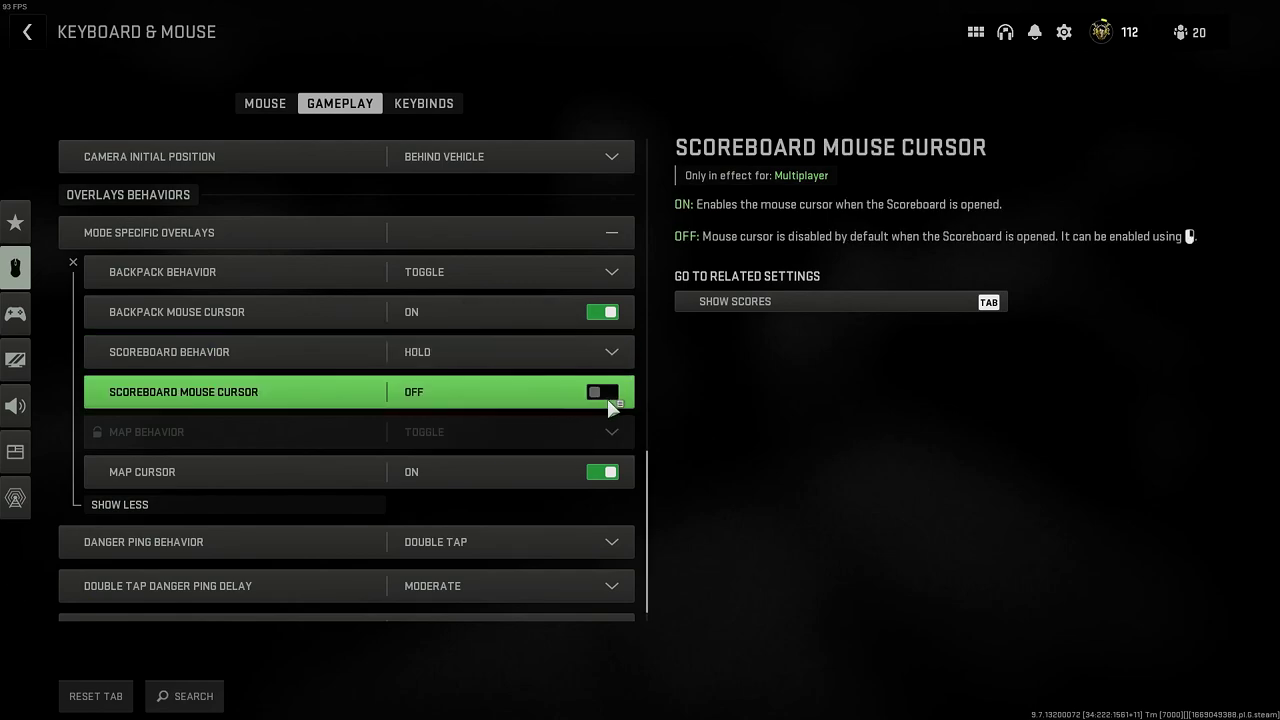
Try the Scoreboard Mouse Cursor switch on and back off, and flip the Map Cursor switch off and back on.
left_click(604, 395)
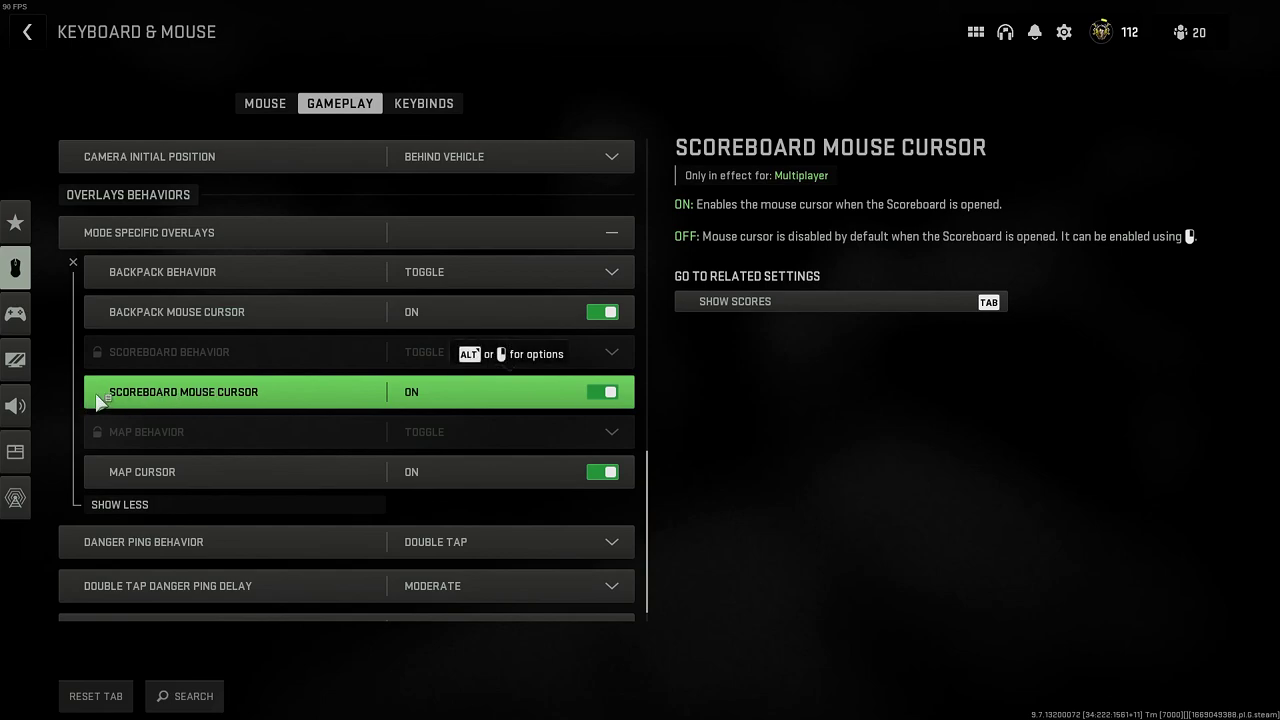
left_click(604, 395)
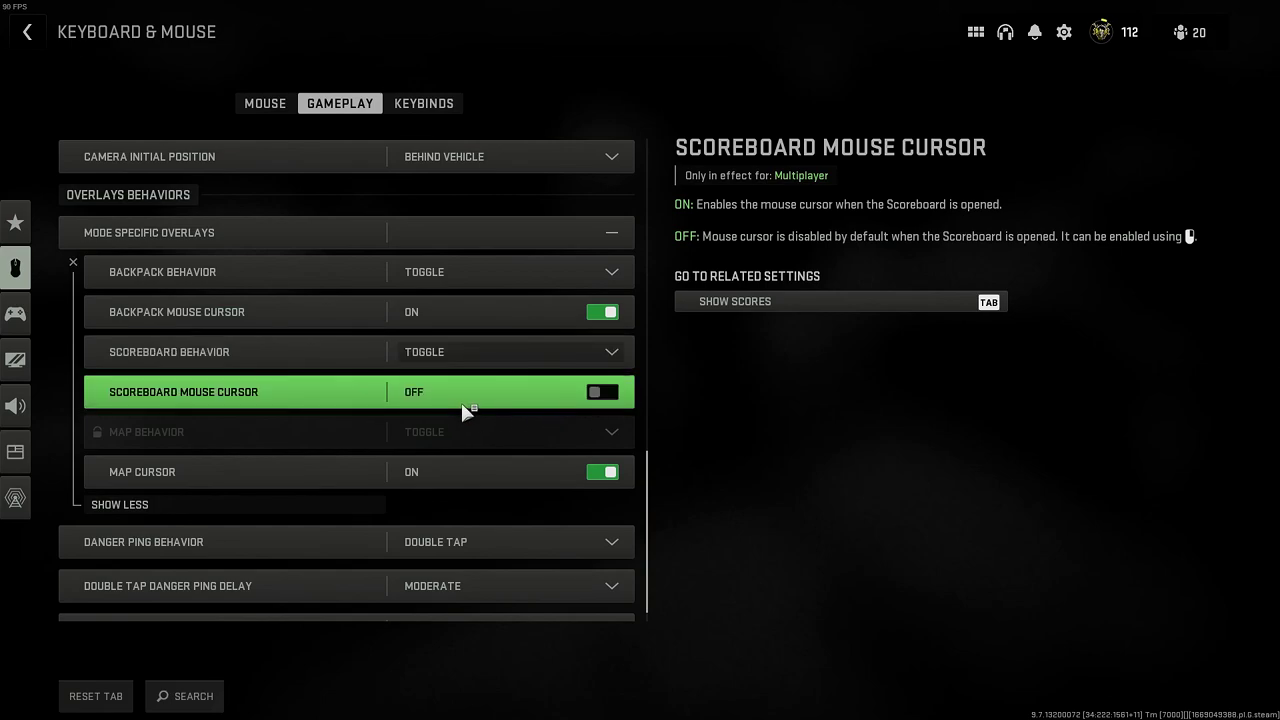
scroll(455, 420, "down", 1)
double_click(606, 449)
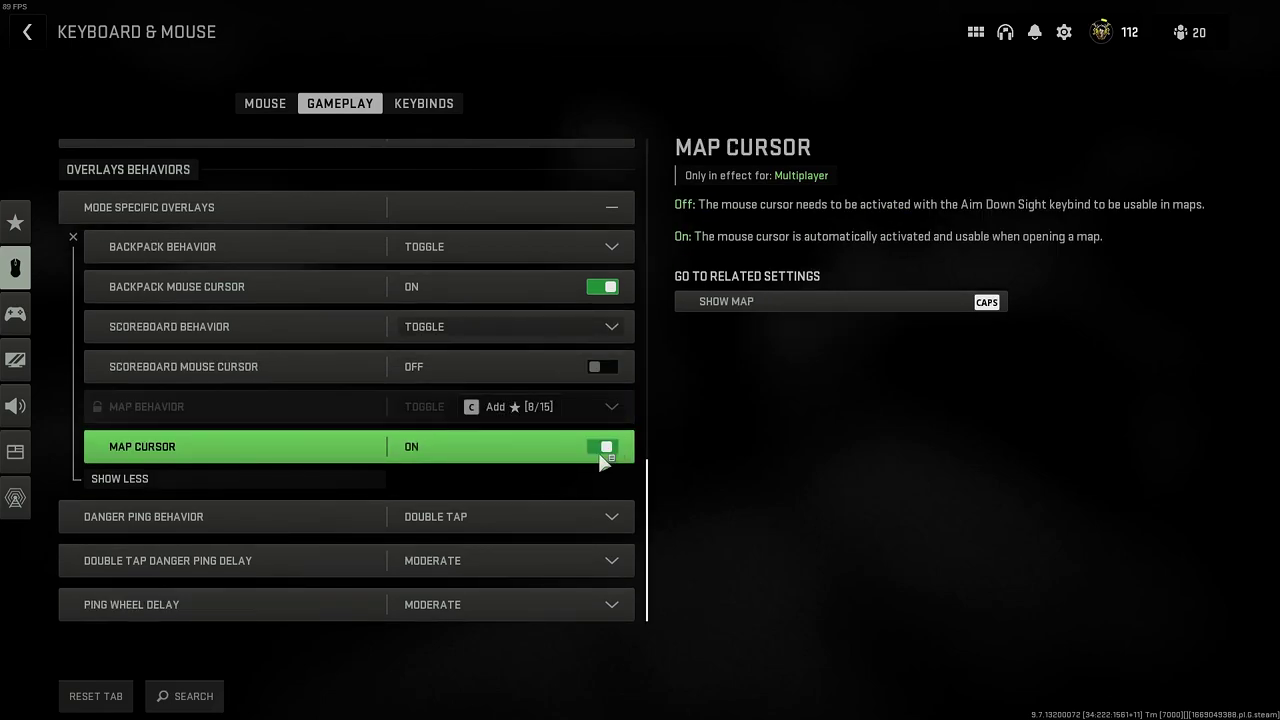
View the choices for Danger Ping Behavior, Double Tap Danger Ping Delay and Ping Wheel Delay.
left_click(613, 519)
left_click(490, 598)
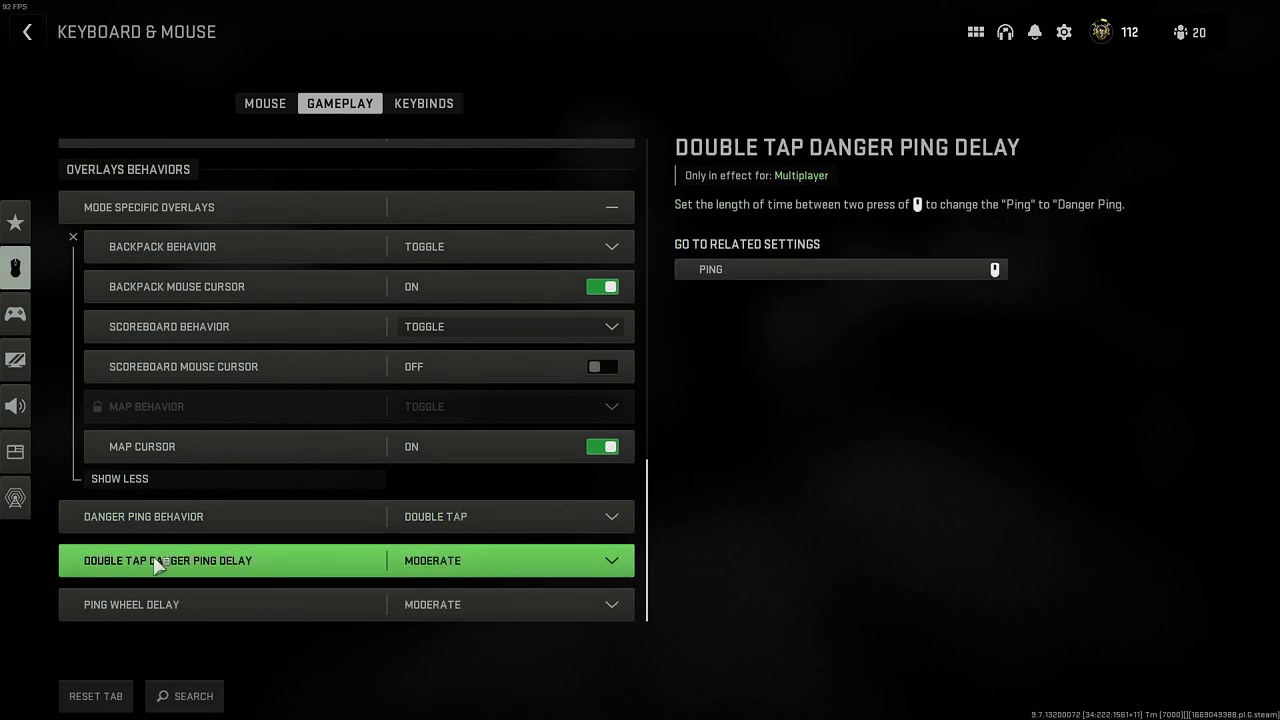
left_click(610, 562)
left_click(611, 565)
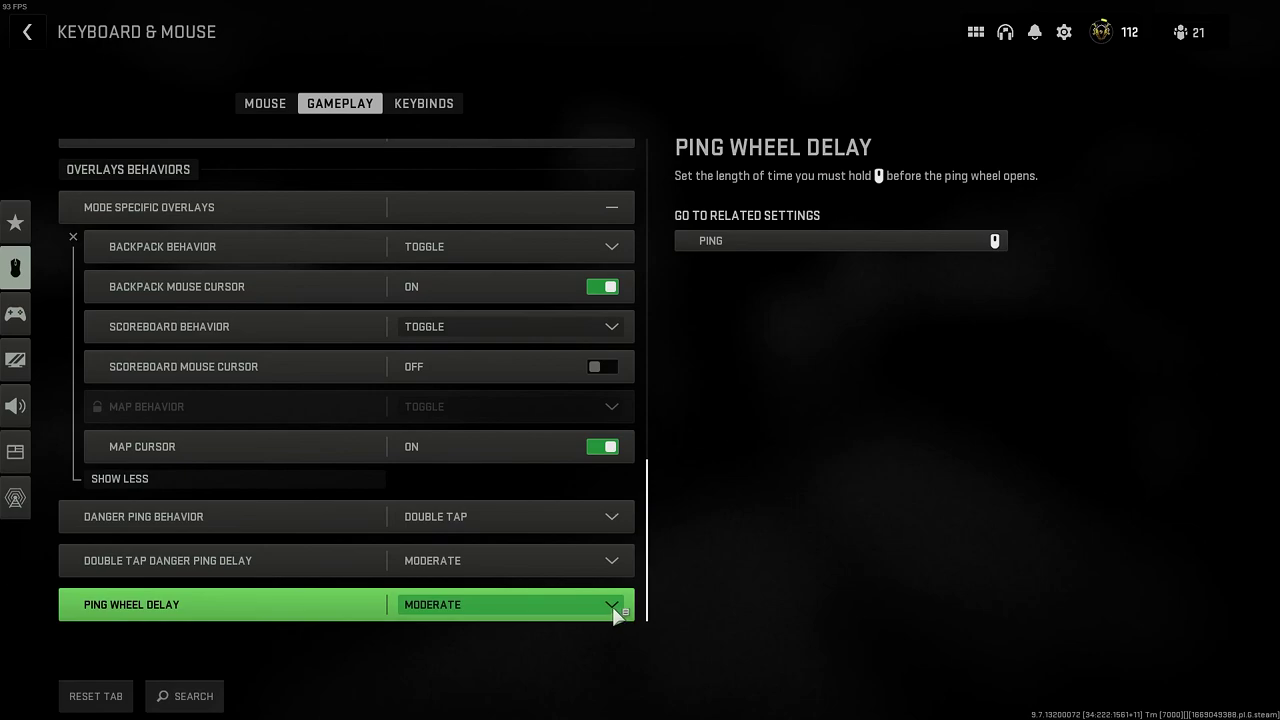
left_click(612, 605)
left_click(610, 603)
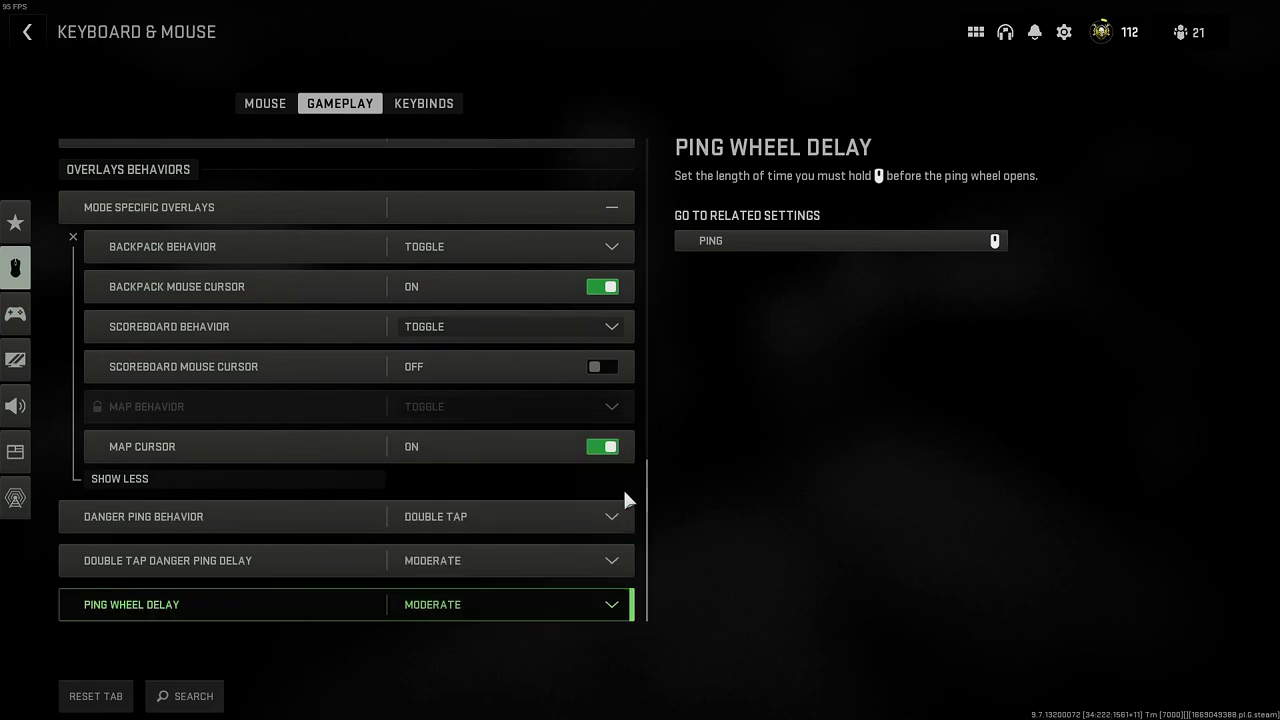
Open the keyboard and mouse keybinds and look through the movement, combat, vehicle and overlay bindings.
left_click(427, 104)
scroll(425, 375, "down", 1)
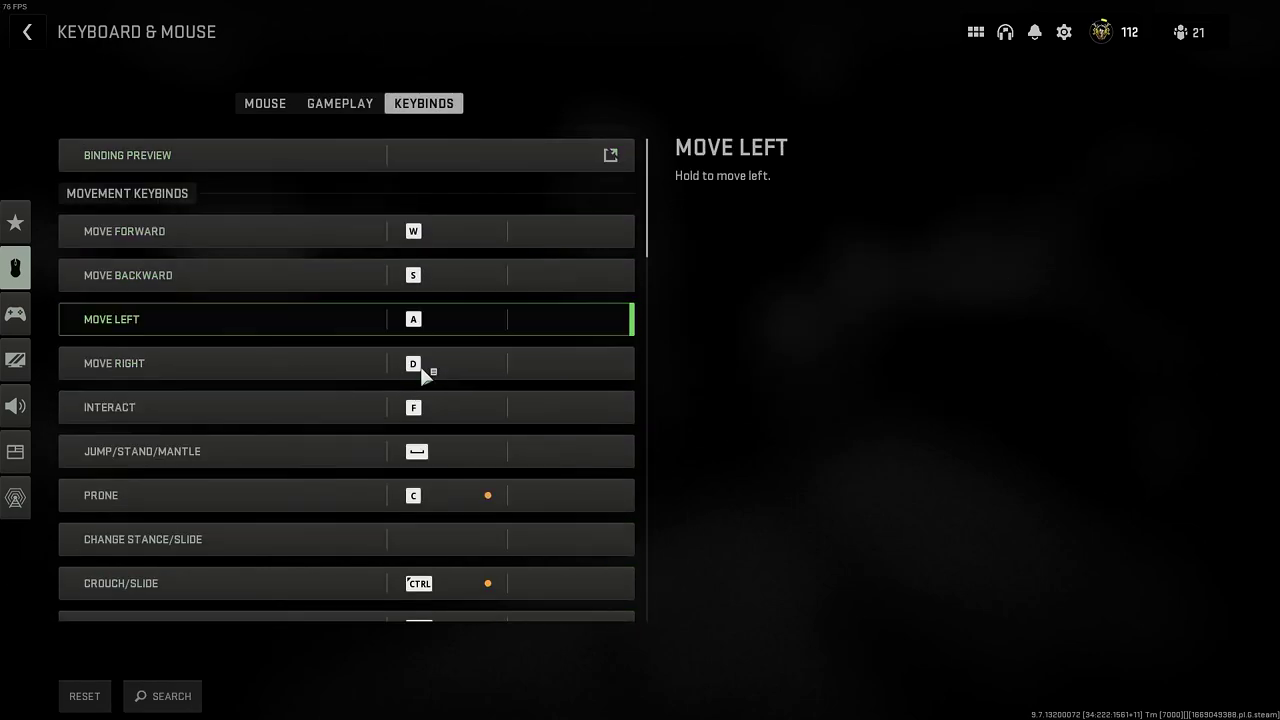
scroll(435, 410, "down", 20)
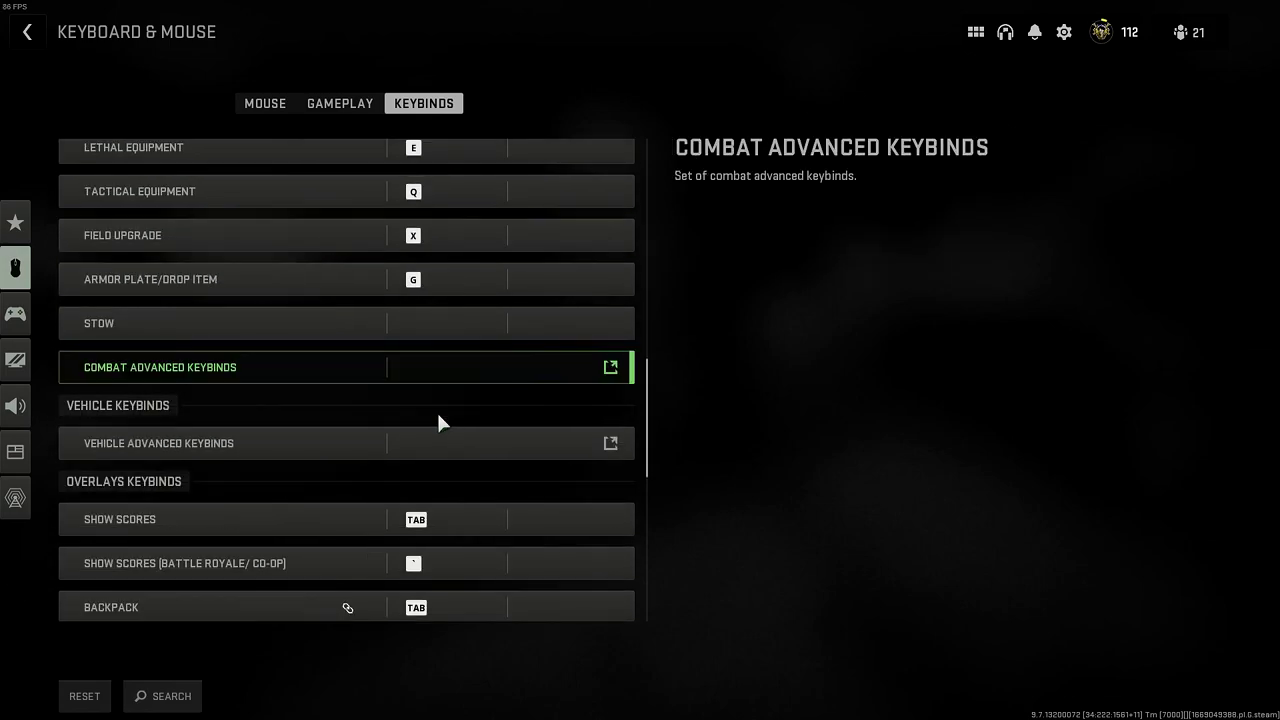
scroll(436, 410, "down", 12)
scroll(434, 490, "up", 10)
scroll(478, 494, "up", 20)
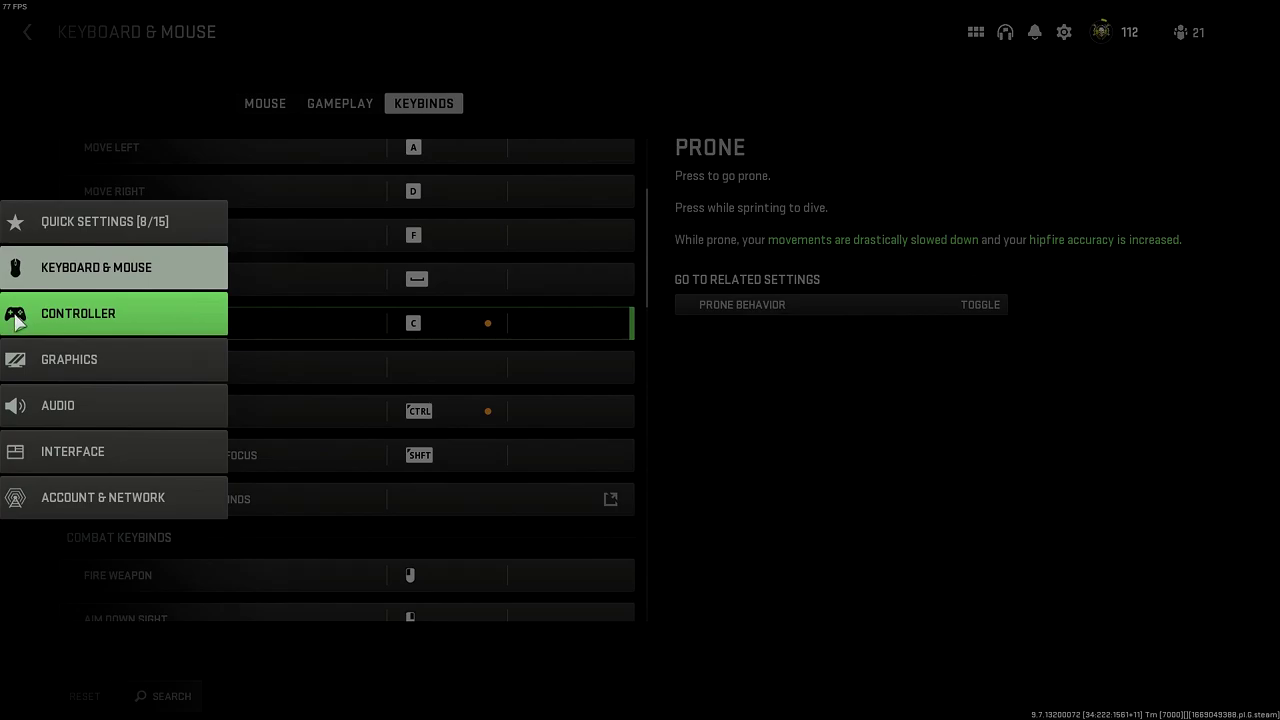
Open the Controller settings and look through the input, aiming and gameplay options.
left_click(17, 318)
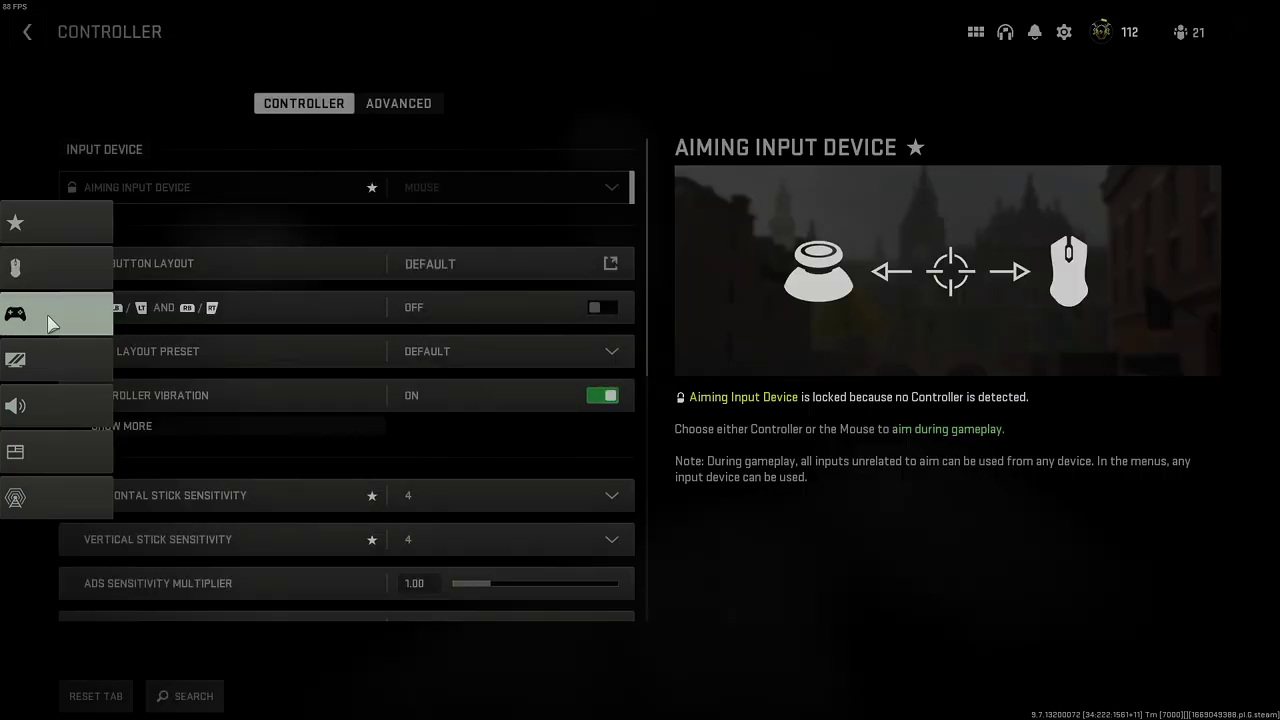
scroll(351, 365, "down", 8)
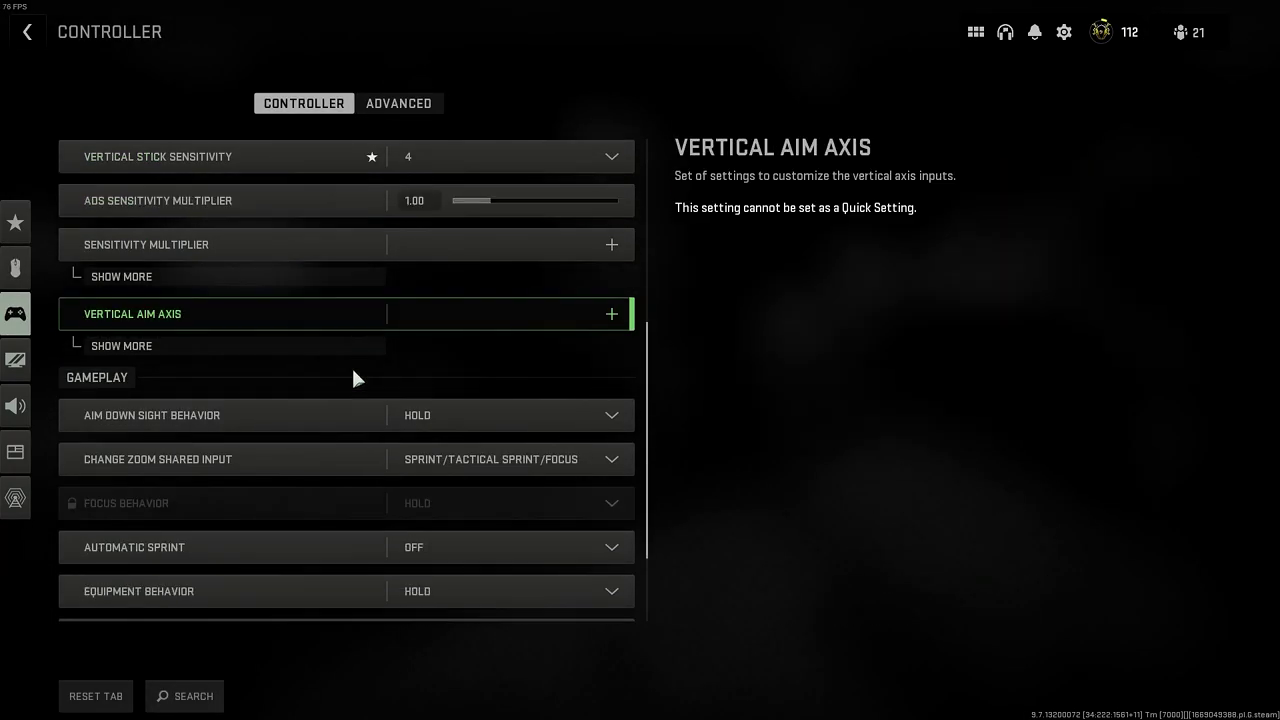
scroll(345, 470, "up", 4)
scroll(344, 505, "up", 4)
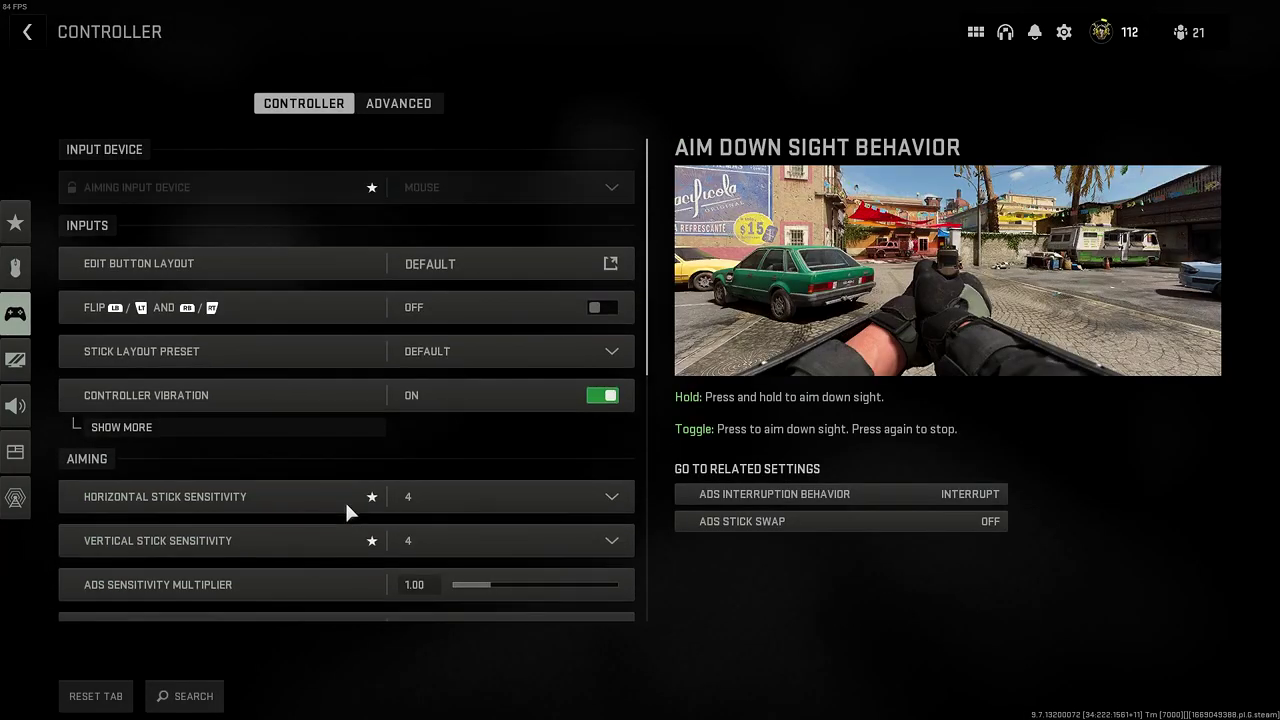
Look through the advanced controller settings, including the aim assist and gyro options.
left_click(399, 103)
scroll(300, 380, "down", 3)
scroll(333, 420, "up", 3)
scroll(330, 340, "down", 6)
scroll(350, 395, "up", 4)
scroll(360, 357, "down", 10)
scroll(360, 420, "down", 12)
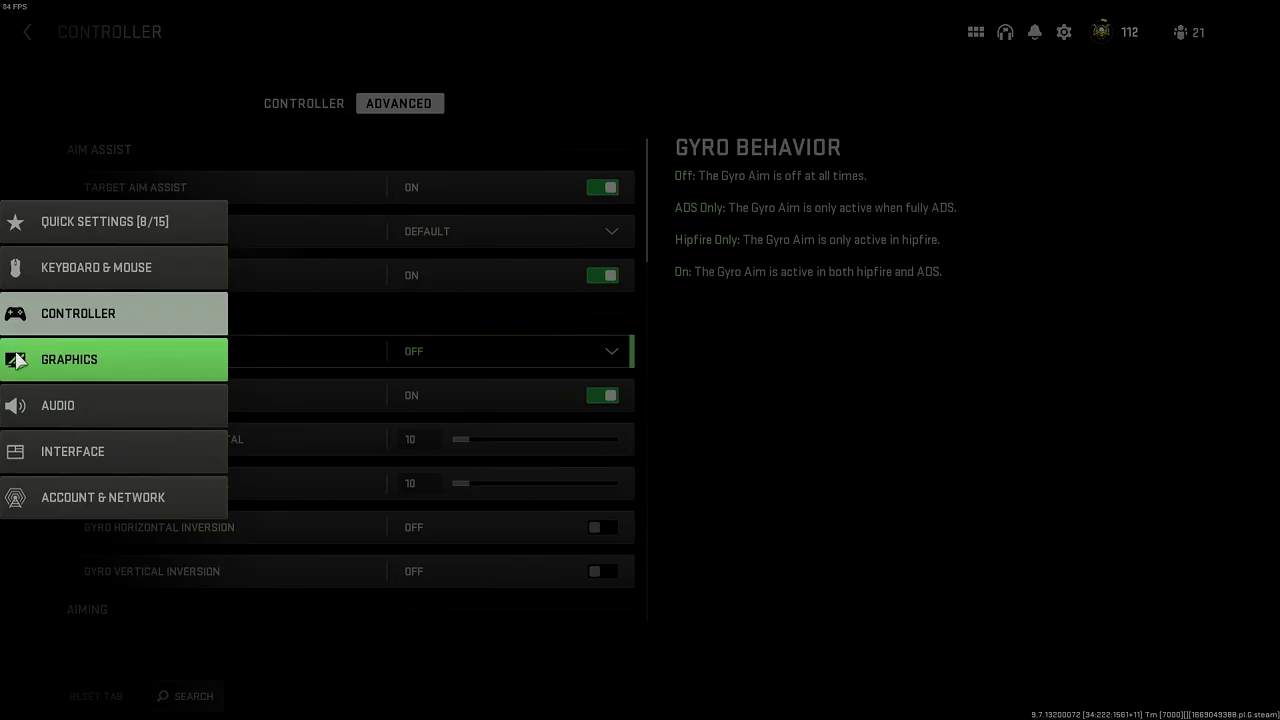
Open the Graphics display settings and view the choices for Display Mode.
left_click(18, 360)
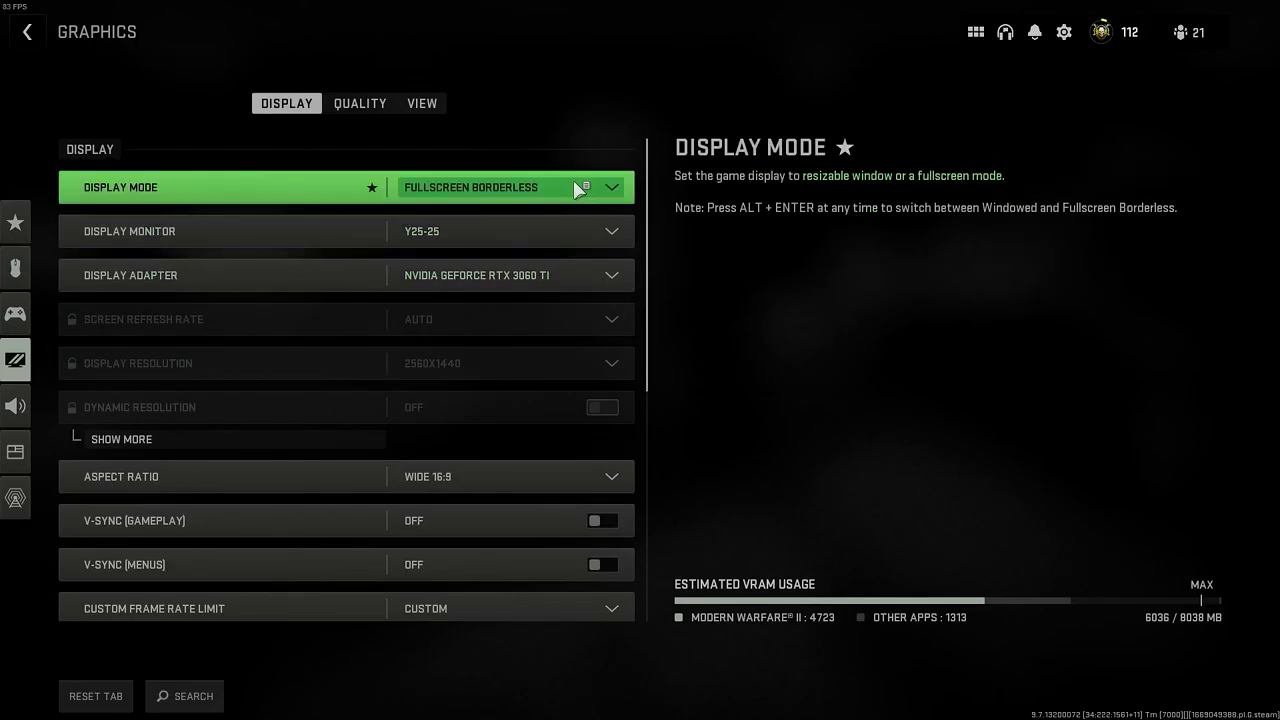
left_click(610, 190)
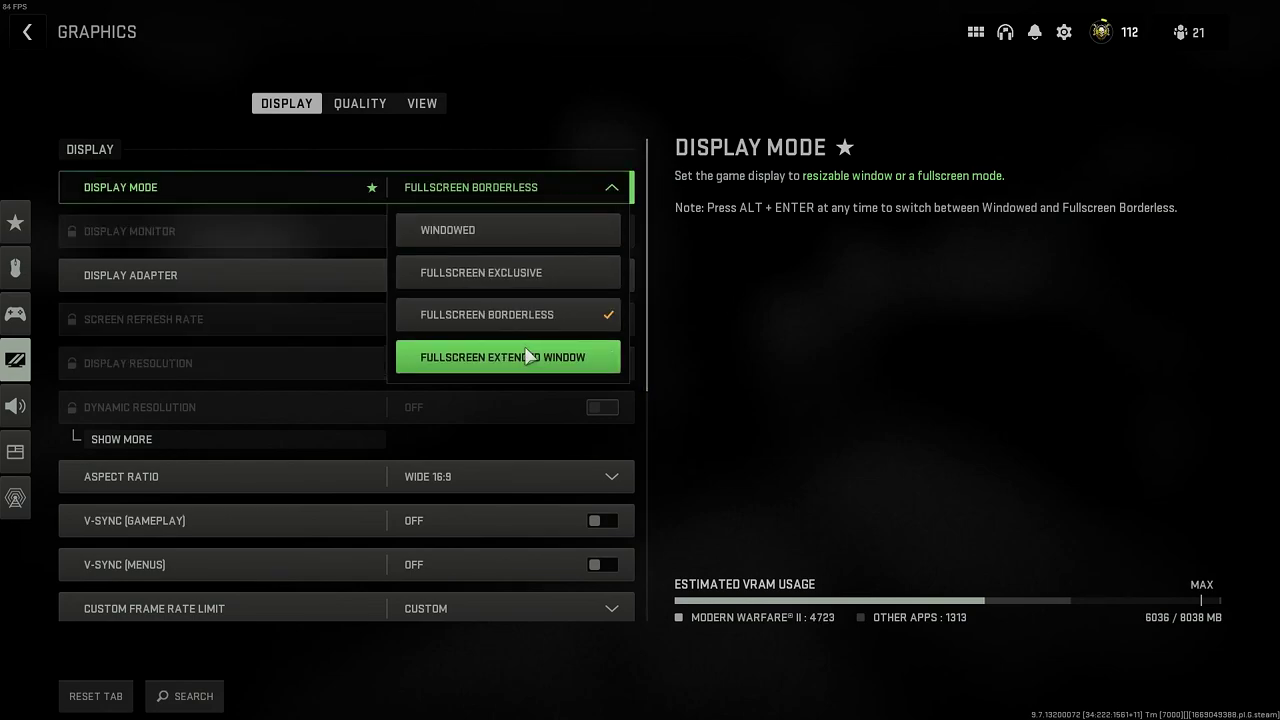
left_click(620, 330)
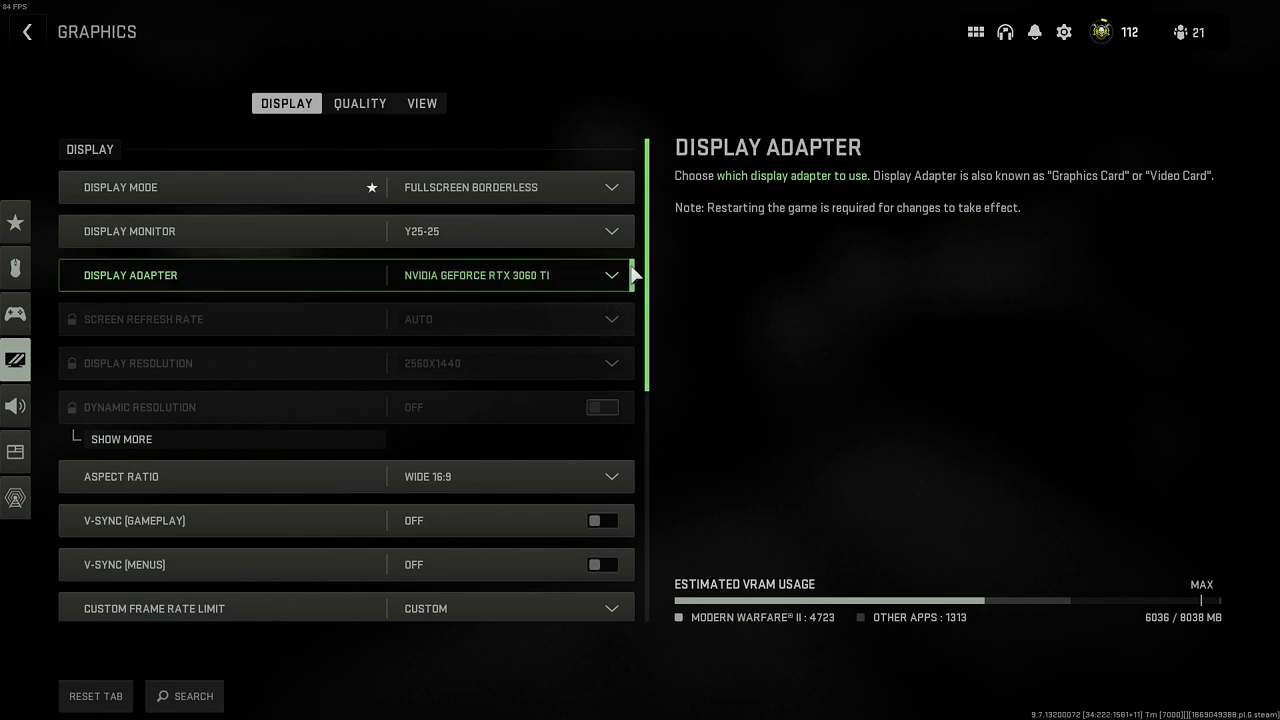
Expand the additional Dynamic Resolution settings and view the Display Adapter and Display Monitor choices.
left_click(197, 442)
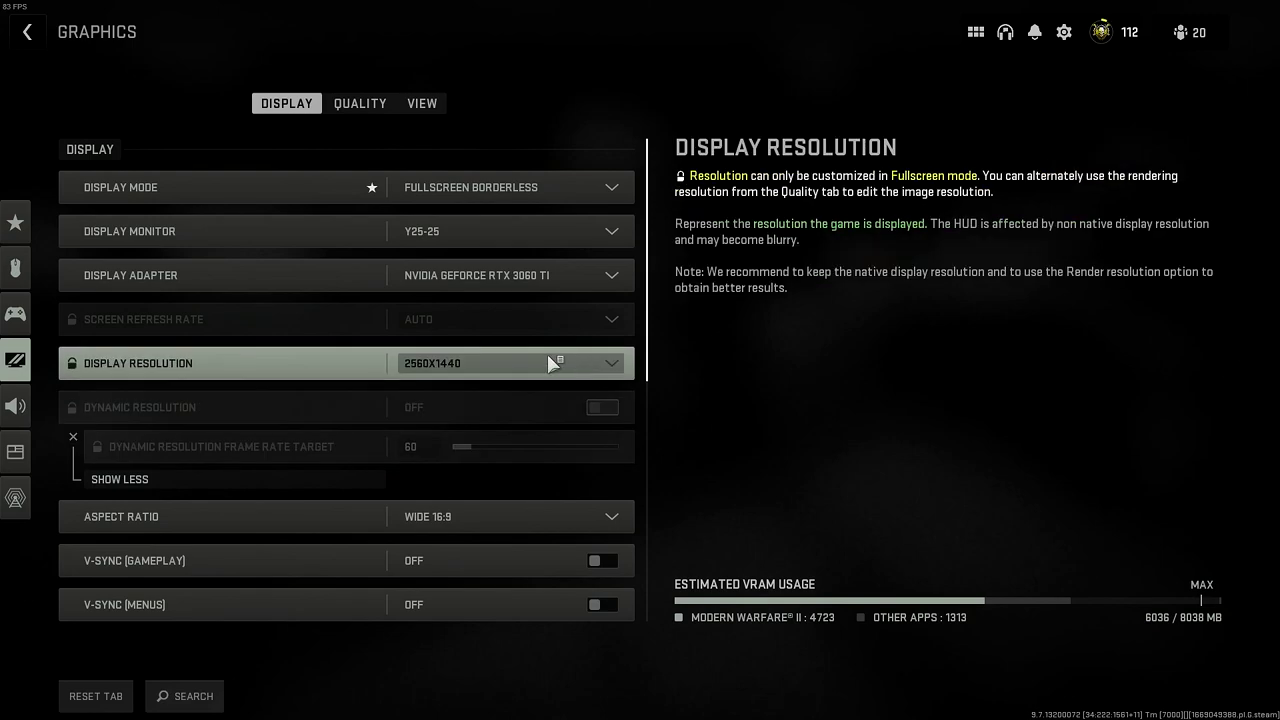
left_click(620, 275)
left_click(615, 234)
left_click(500, 274)
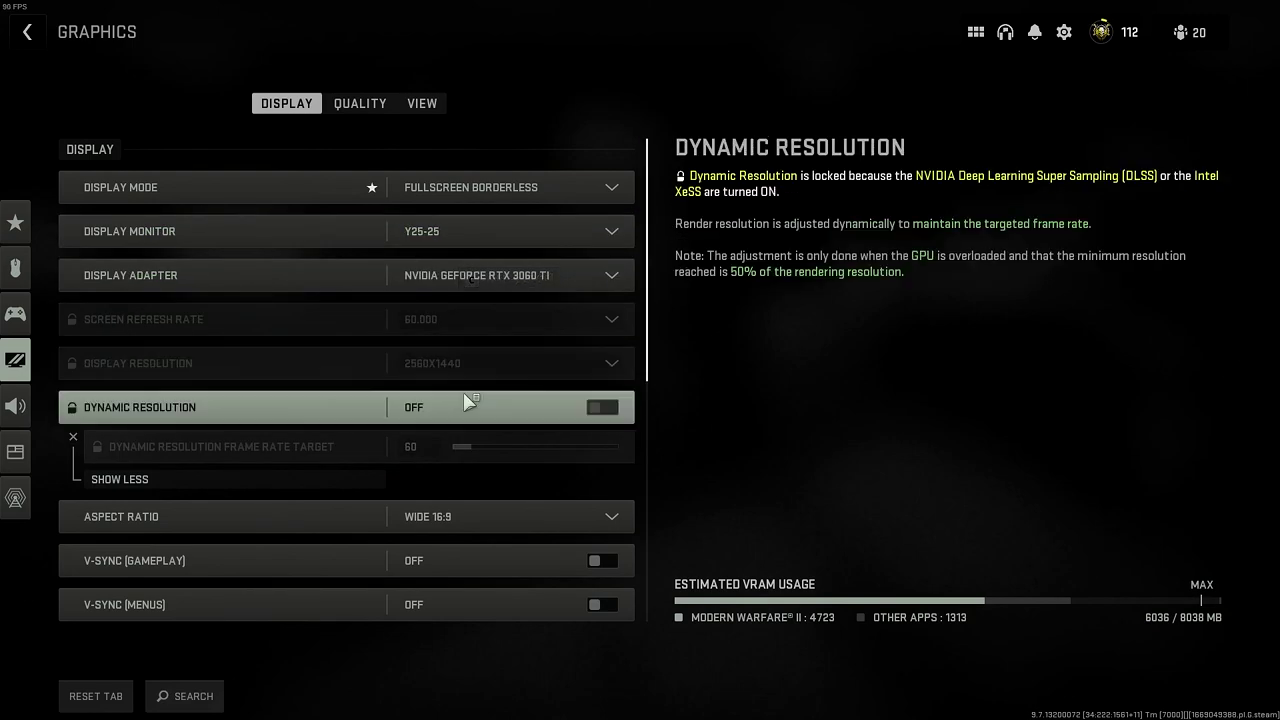
View the Aspect Ratio choices and expand the additional settings under Custom Frame Rate Limit.
scroll(428, 440, "down", 2)
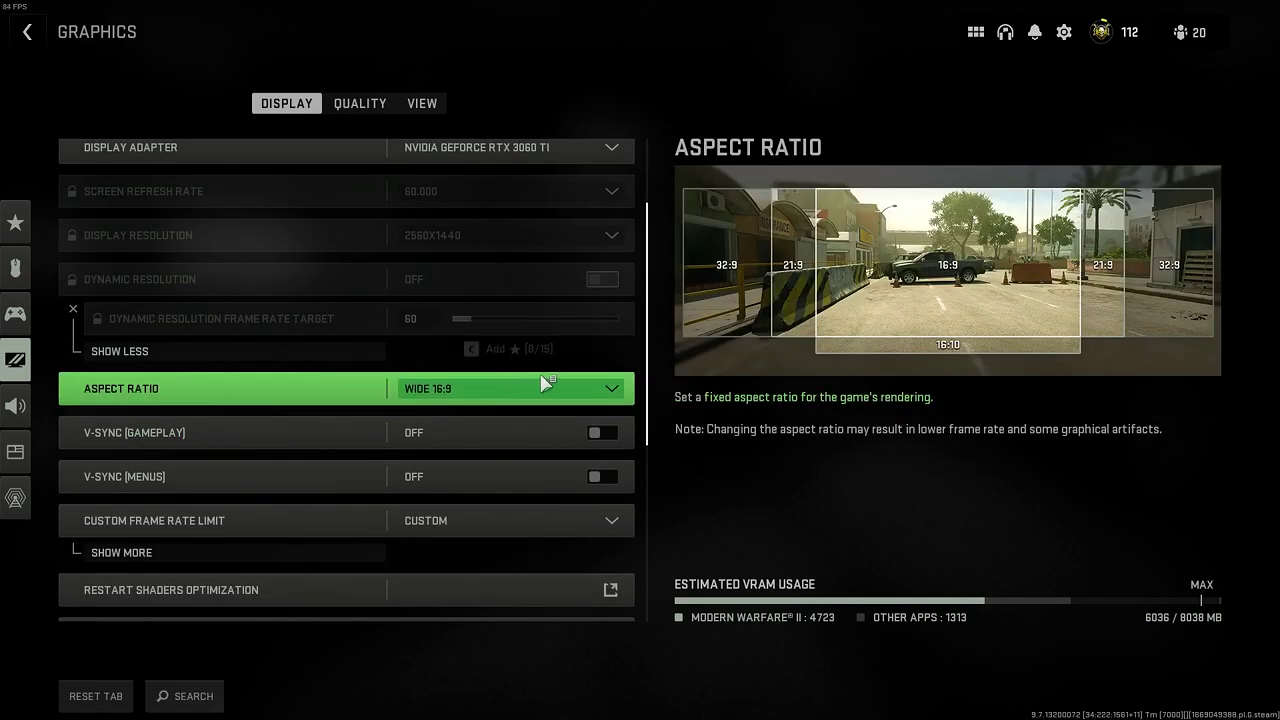
scroll(550, 382, "down", 2)
left_click(612, 293)
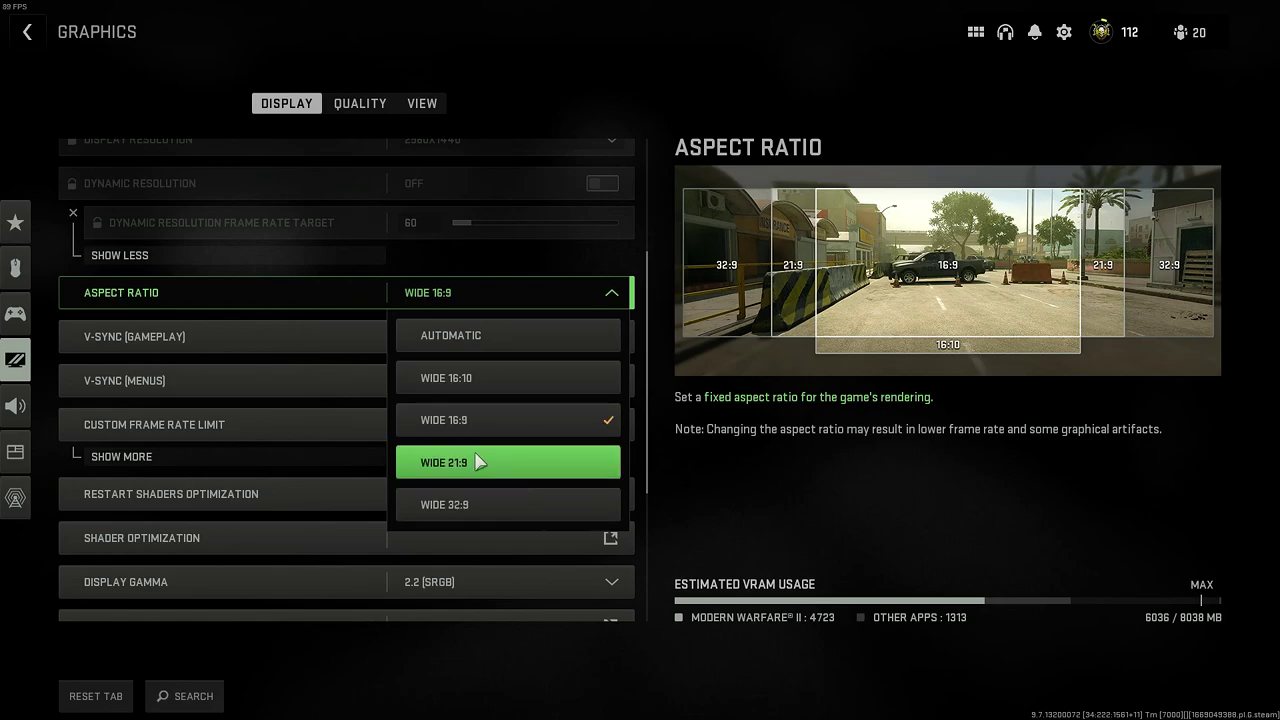
left_click(305, 330)
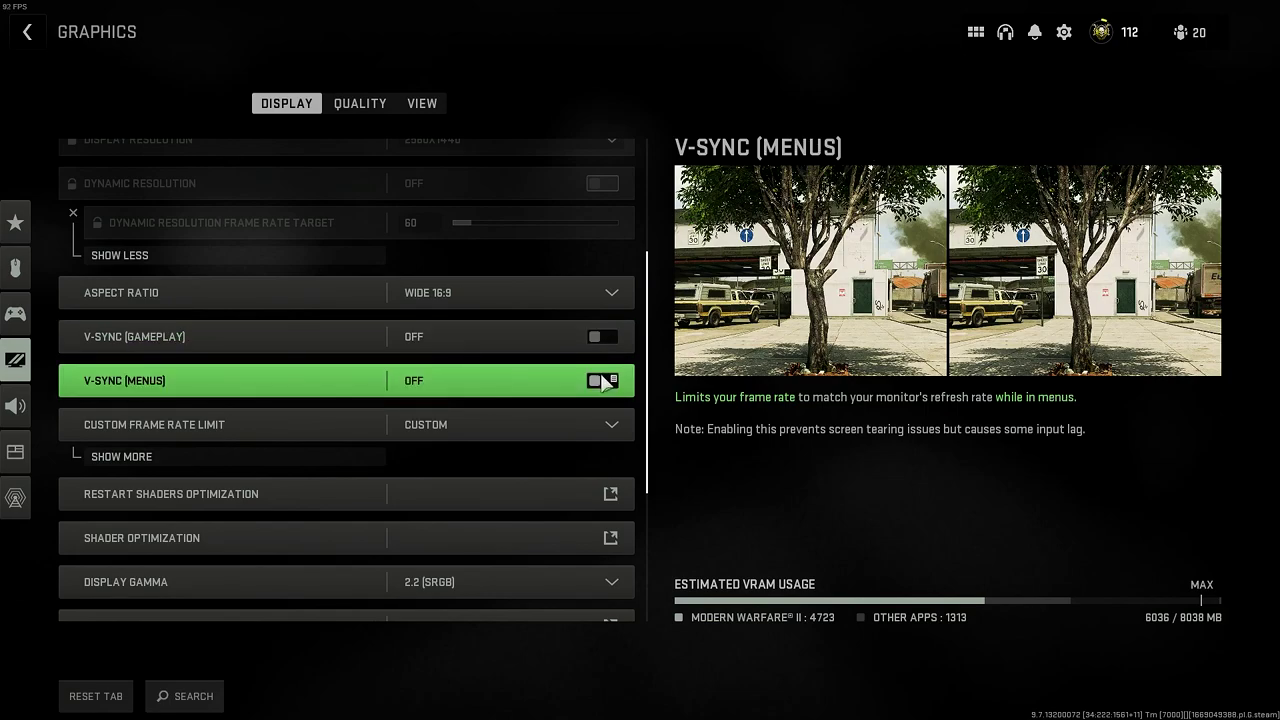
scroll(480, 400, "down", 1)
left_click(137, 397)
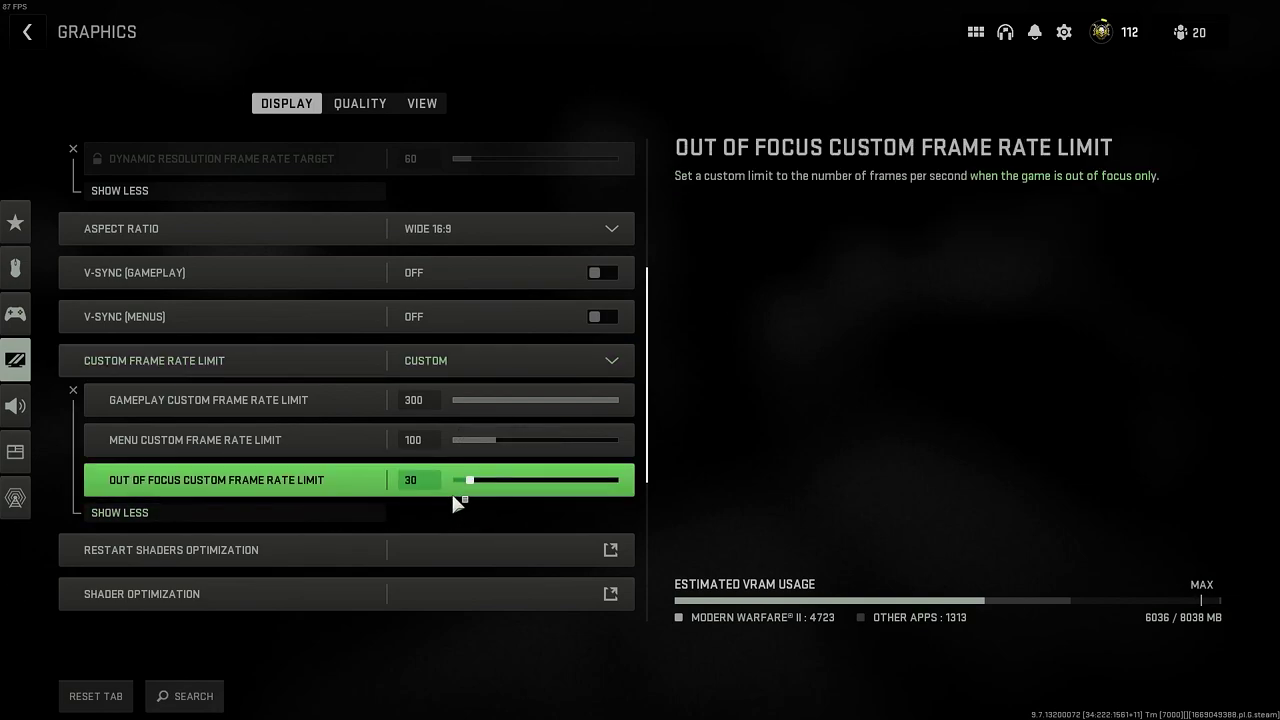
Open the Shader Optimization information, read it and return to the display settings.
scroll(300, 492, "down", 3)
scroll(349, 426, "down", 1)
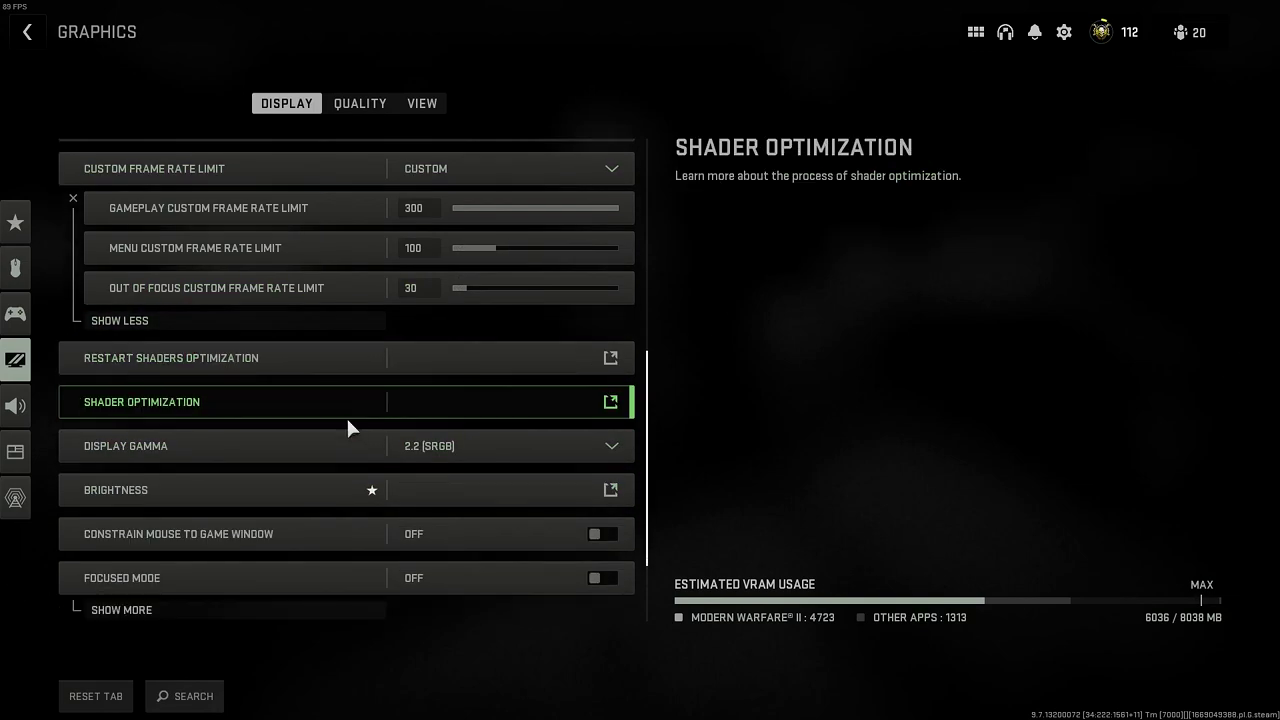
left_click(585, 408)
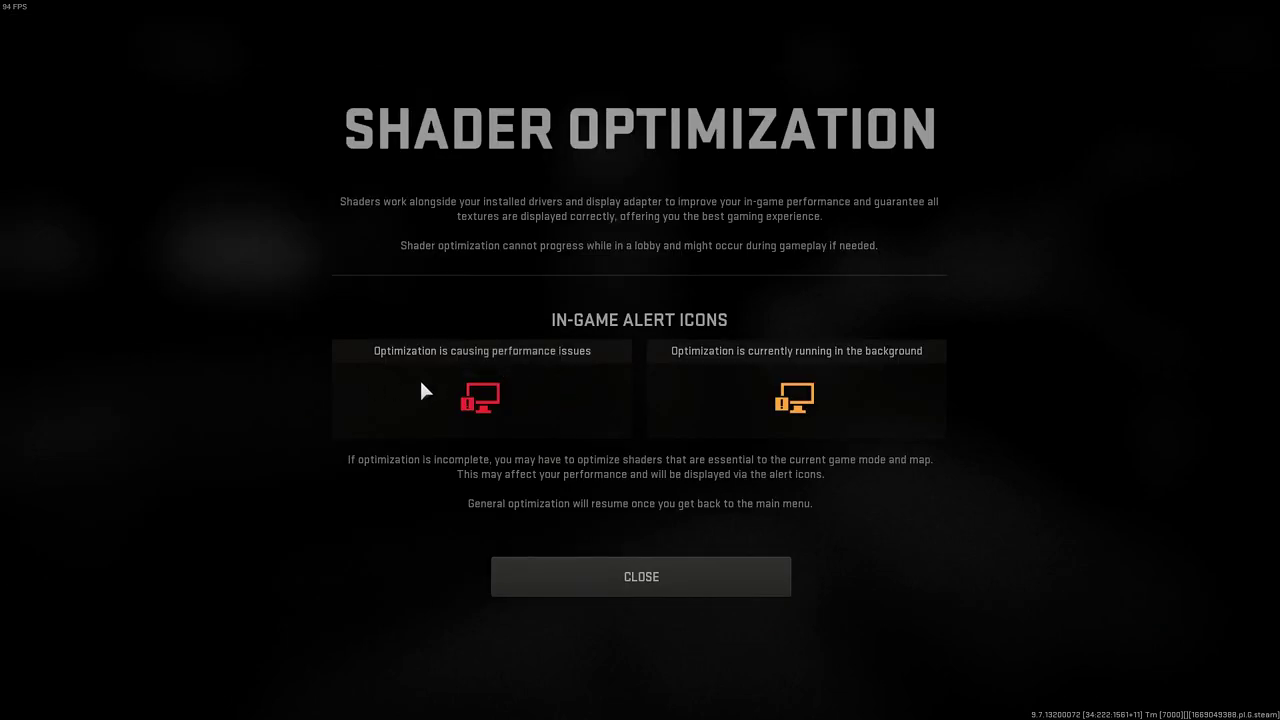
left_click(611, 562)
Open the Brightness setup screen, view it and return to the display settings.
scroll(437, 422, "down", 4)
scroll(505, 423, "down", 5)
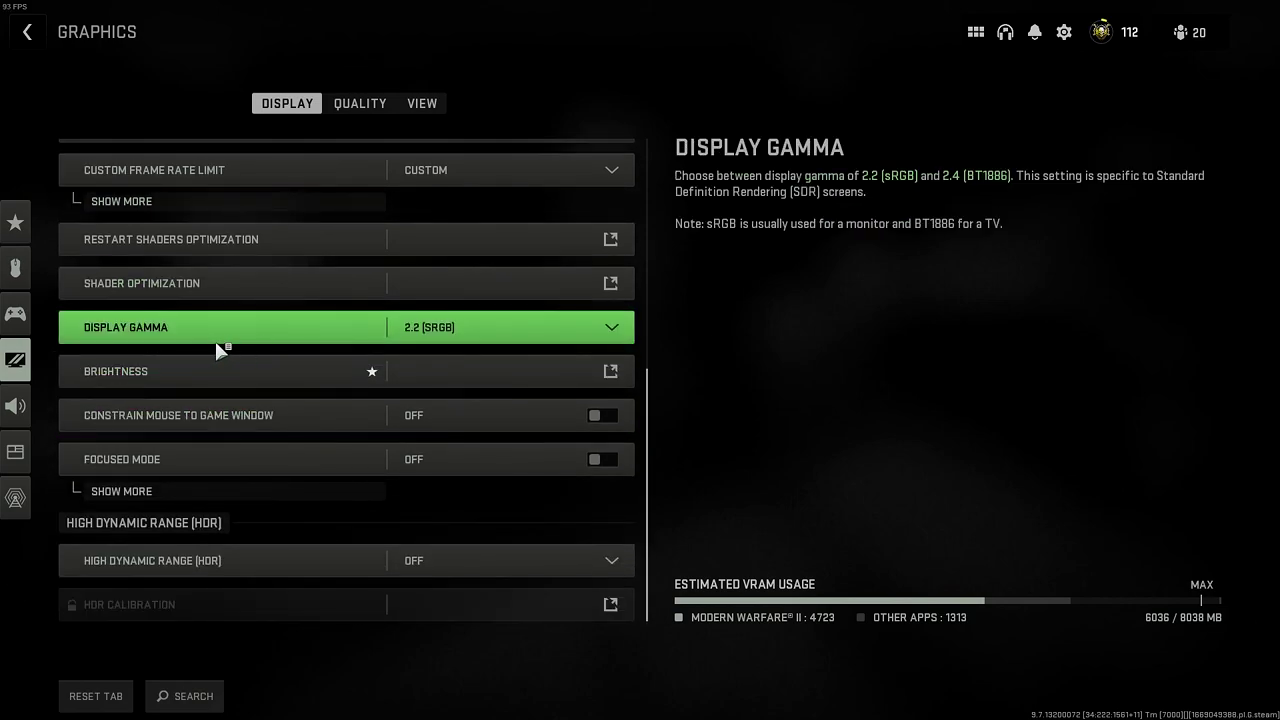
left_click(578, 372)
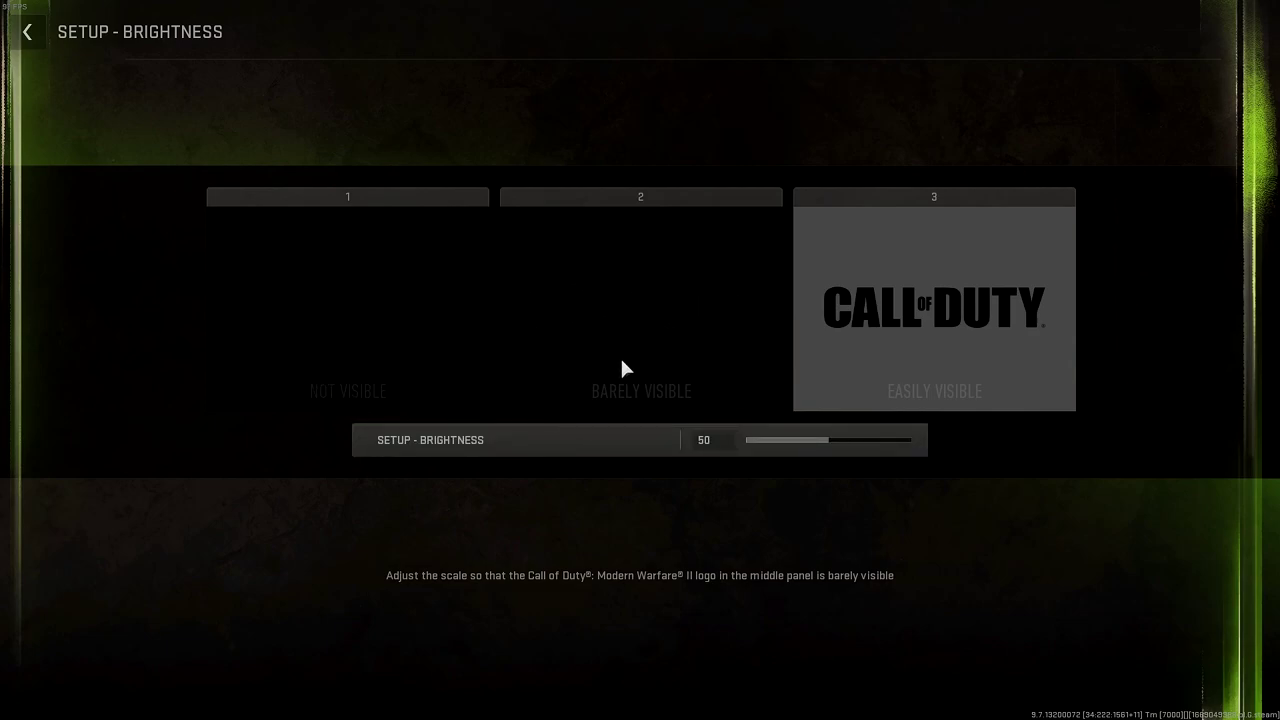
left_click(30, 34)
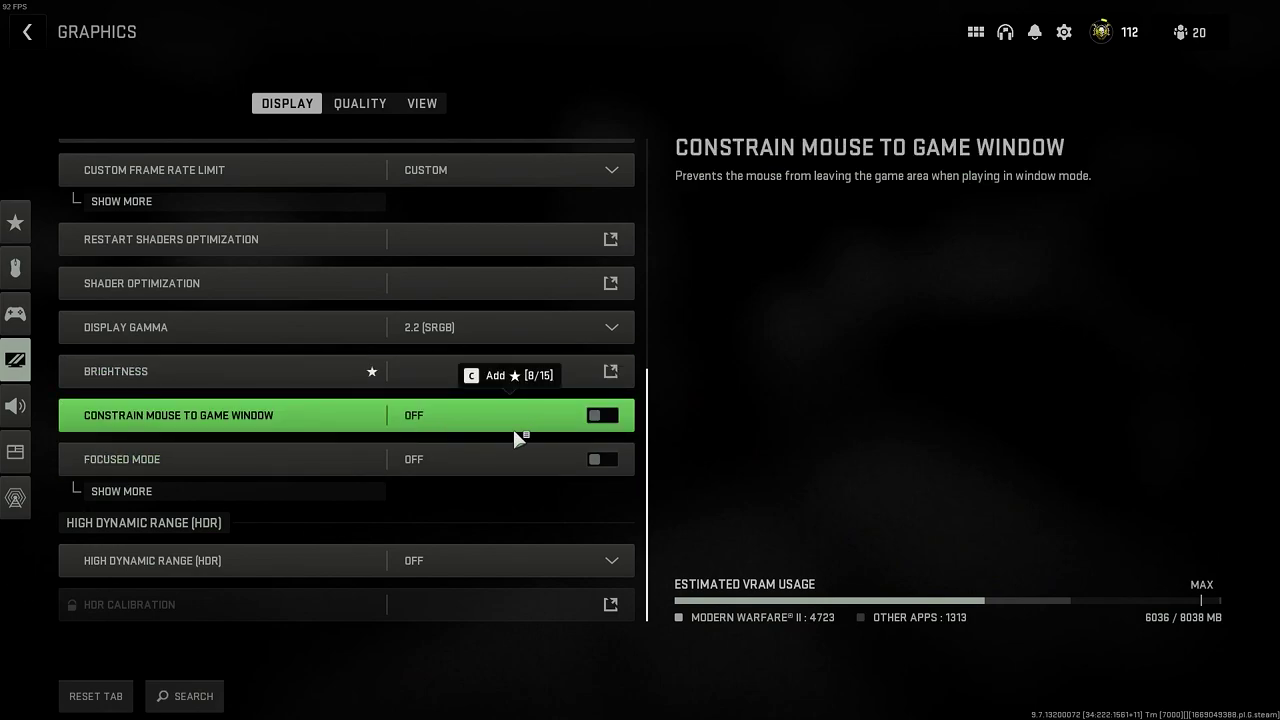
Try the Constrain Mouse to Game Window switch on and back off, and expand the additional Focused Mode settings.
left_click(607, 421)
left_click(615, 425)
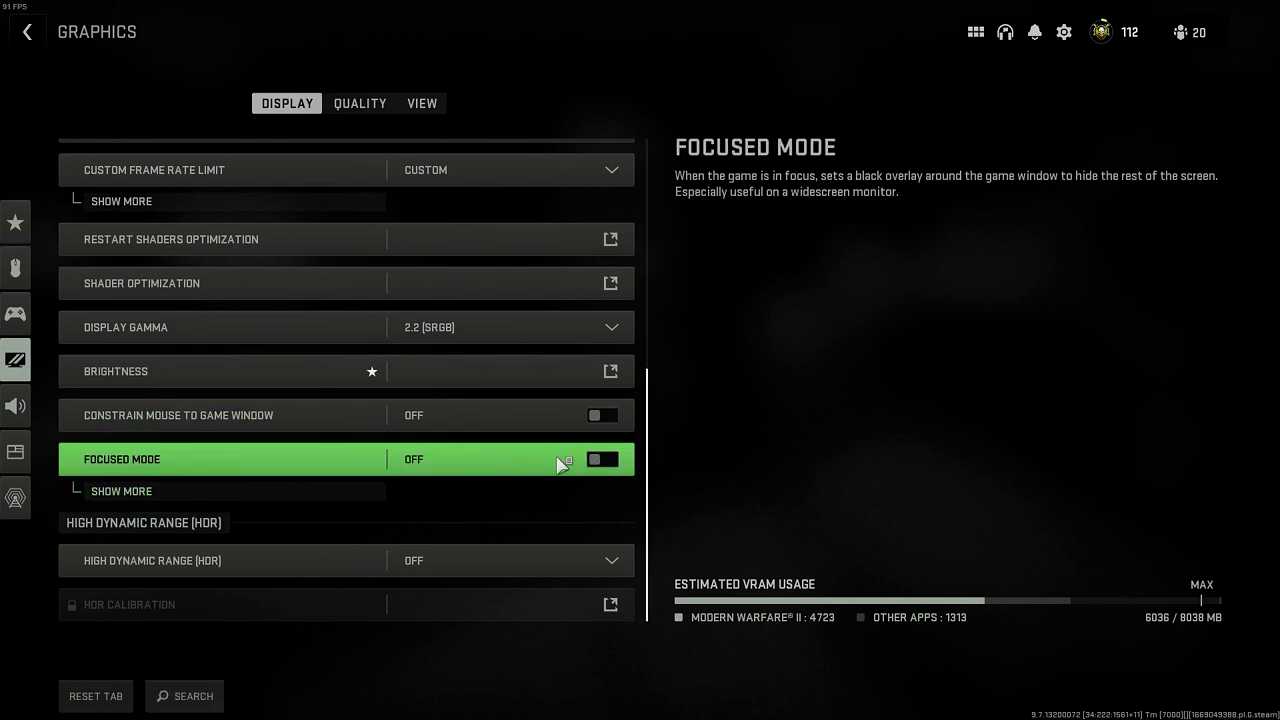
left_click(360, 491)
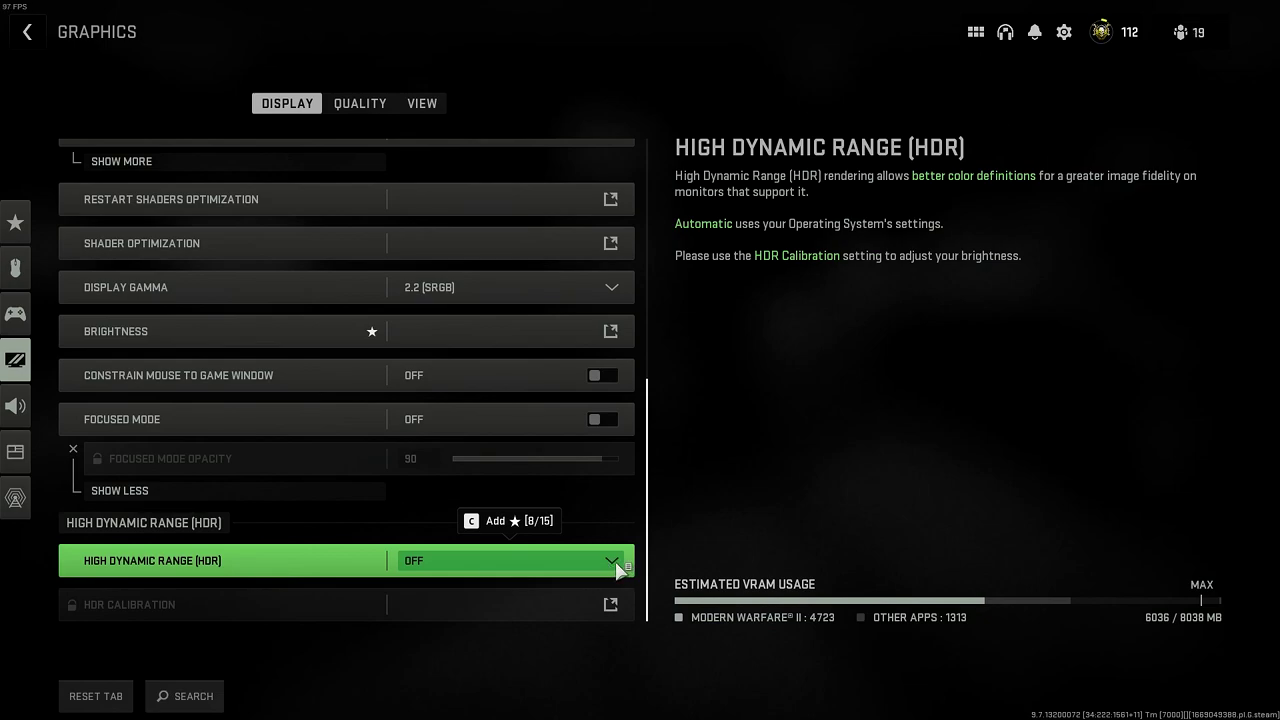
Open the Quality graphics settings, view the Quality Presets choices up to Extreme and Custom, and close the list without changing it.
left_click(359, 105)
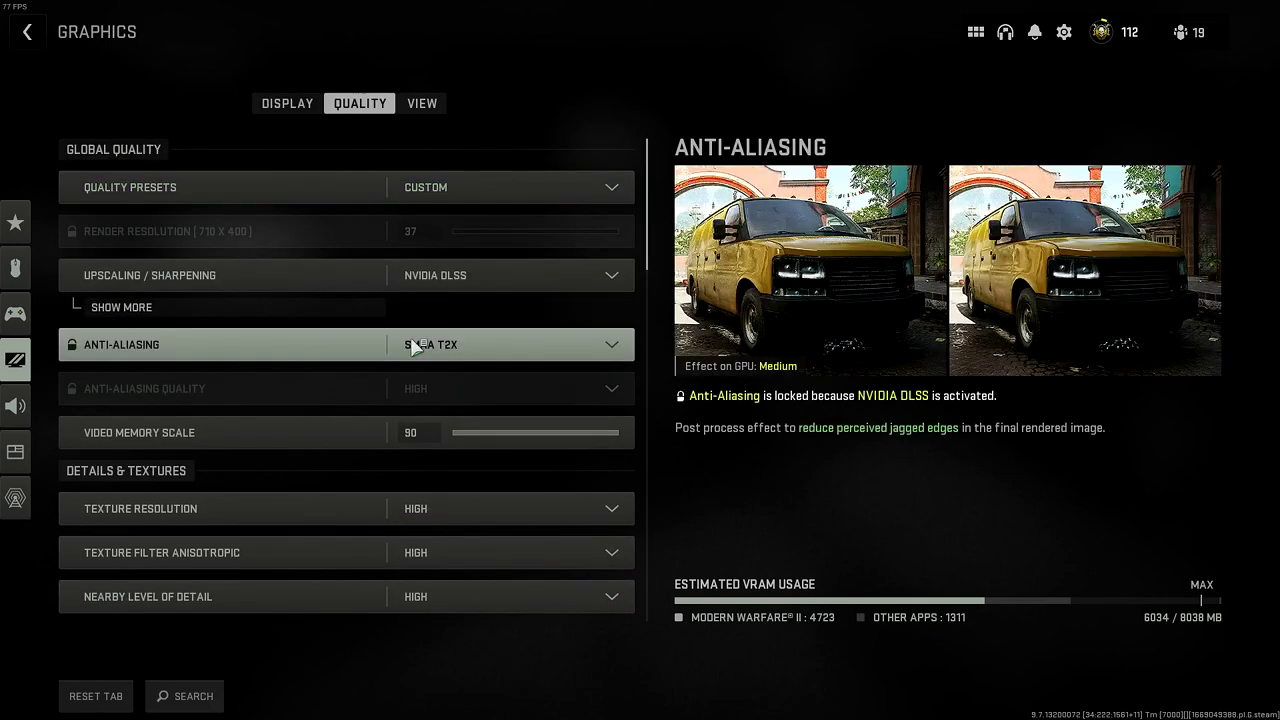
left_click(600, 192)
scroll(503, 390, "down", 2)
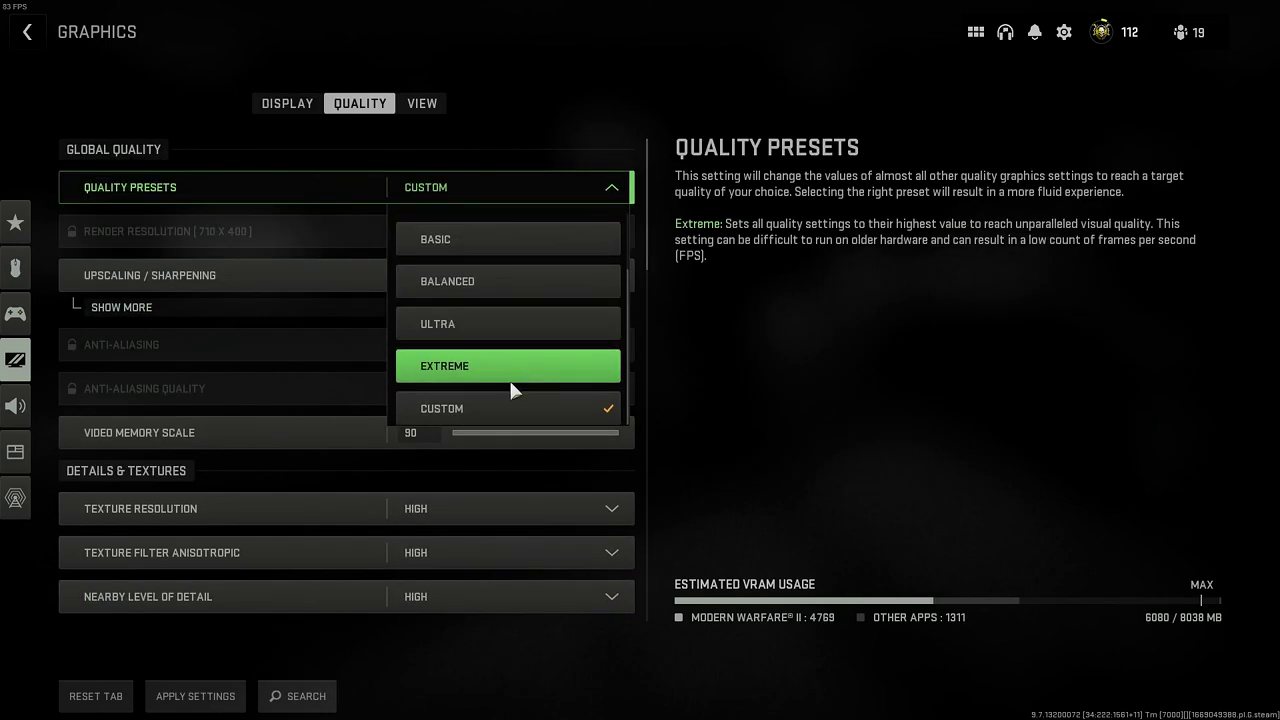
left_click(432, 152)
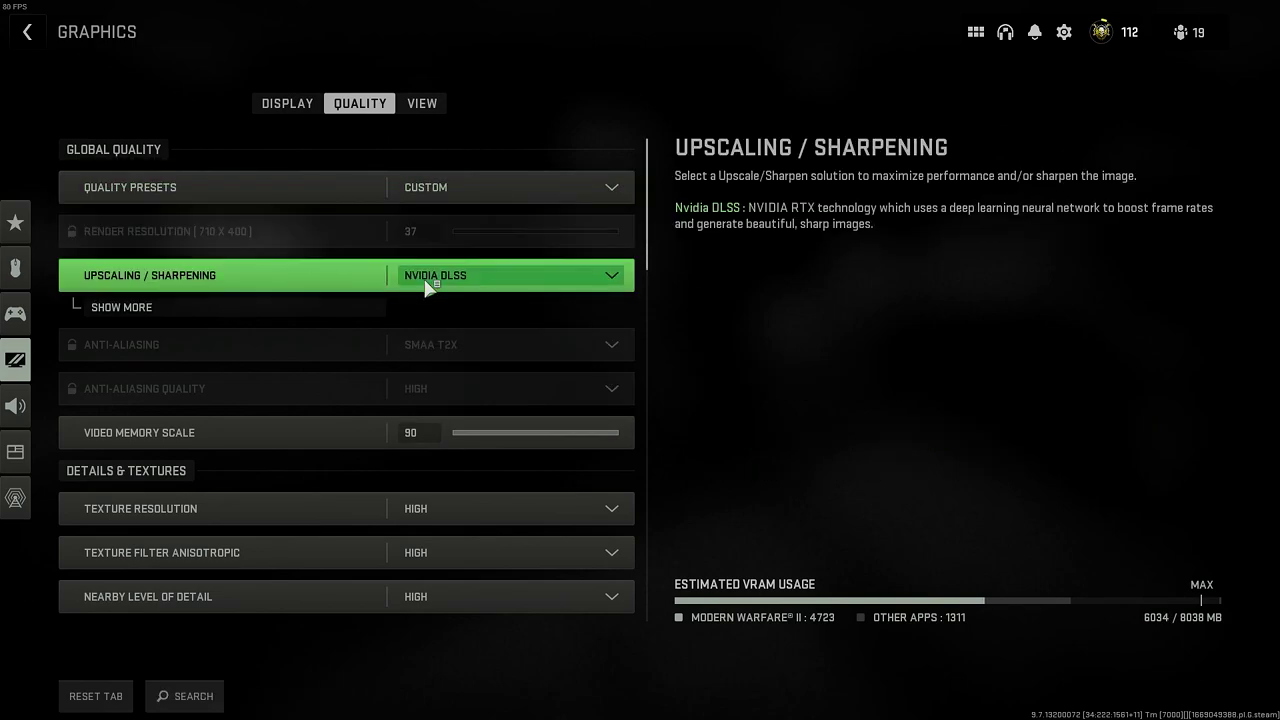
View the Upscaling / Sharpening choices, keep NVIDIA DLSS, and expand its additional settings.
left_click(135, 312)
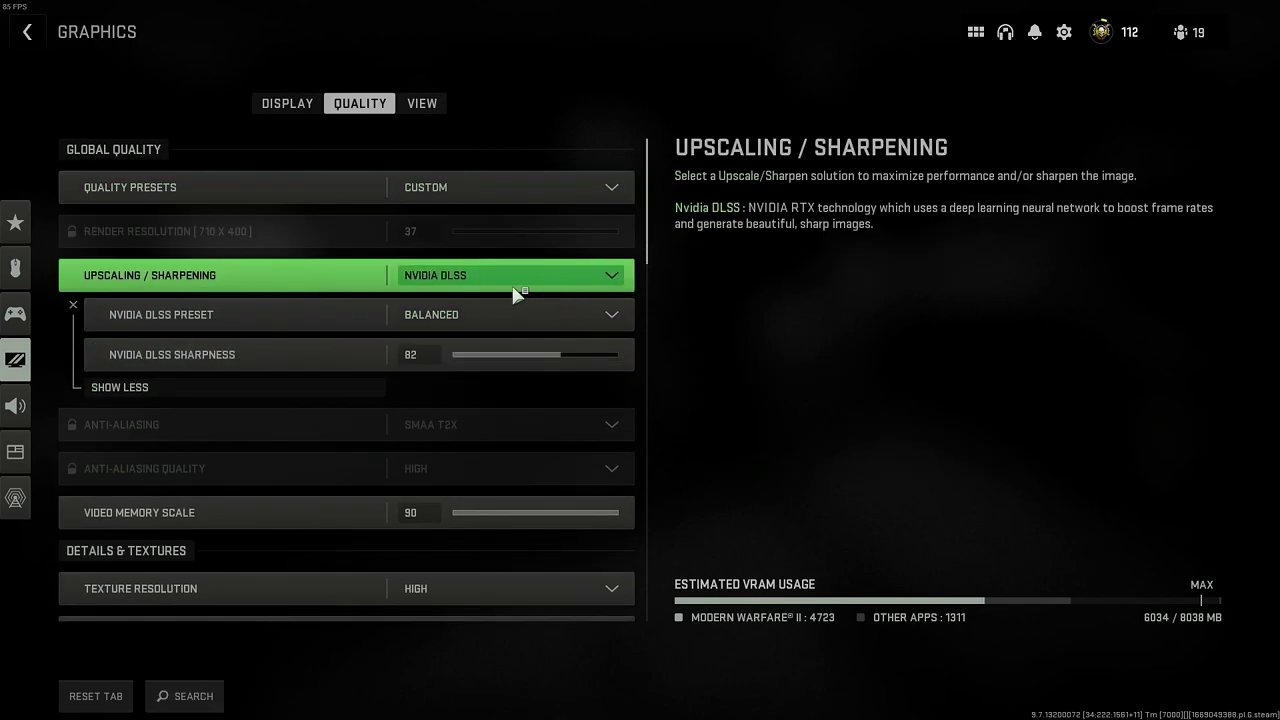
left_click(619, 285)
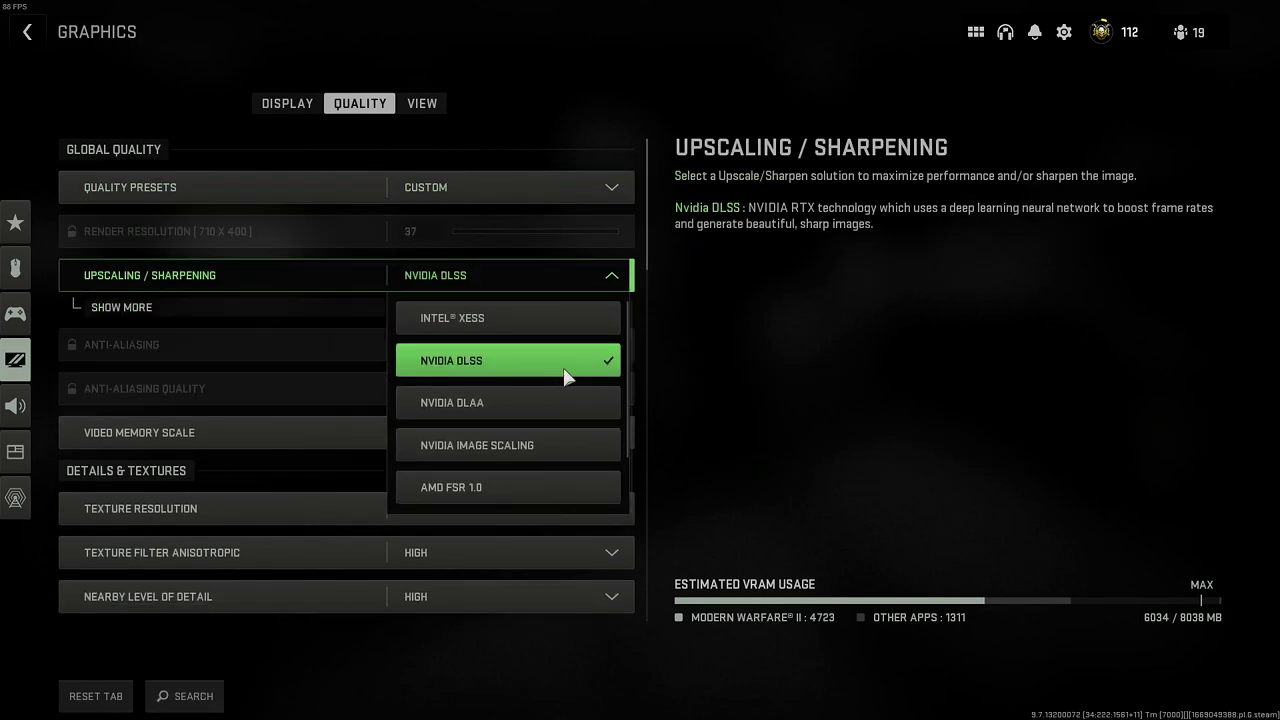
left_click(742, 333)
left_click(206, 307)
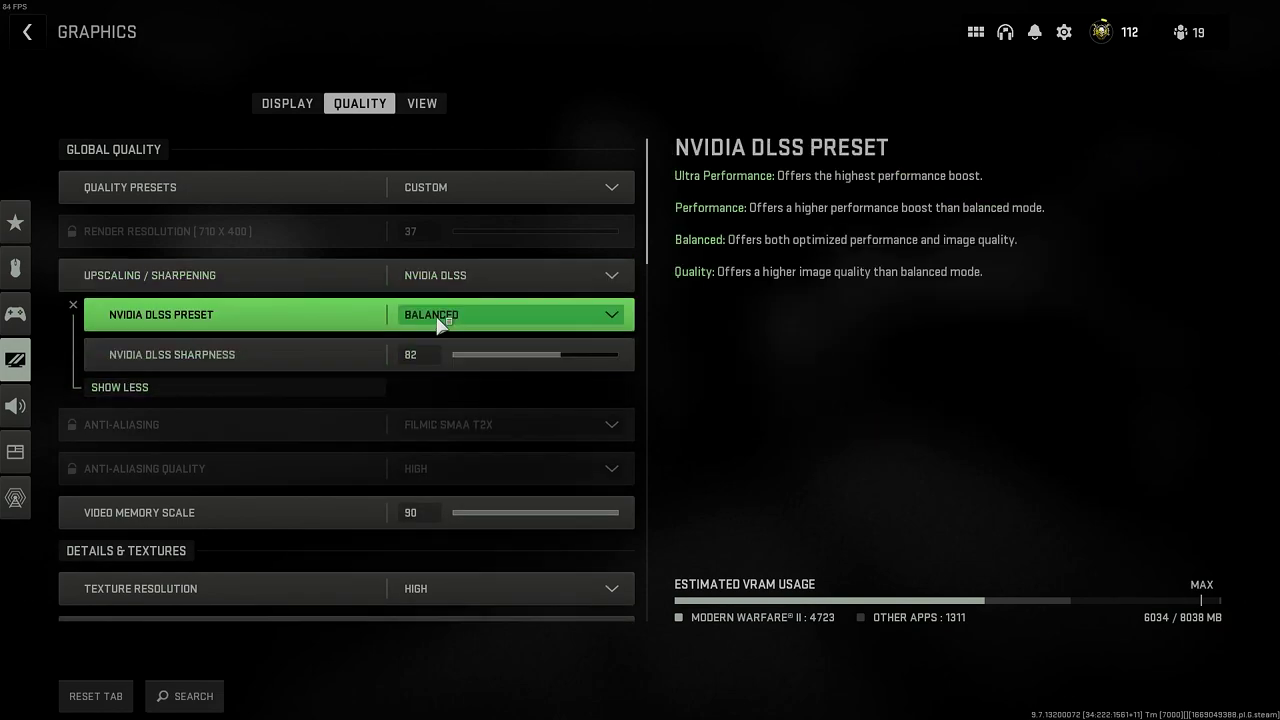
View the NVIDIA DLSS Preset choices without changing them and examine the NVIDIA DLSS Sharpness setting.
left_click(624, 316)
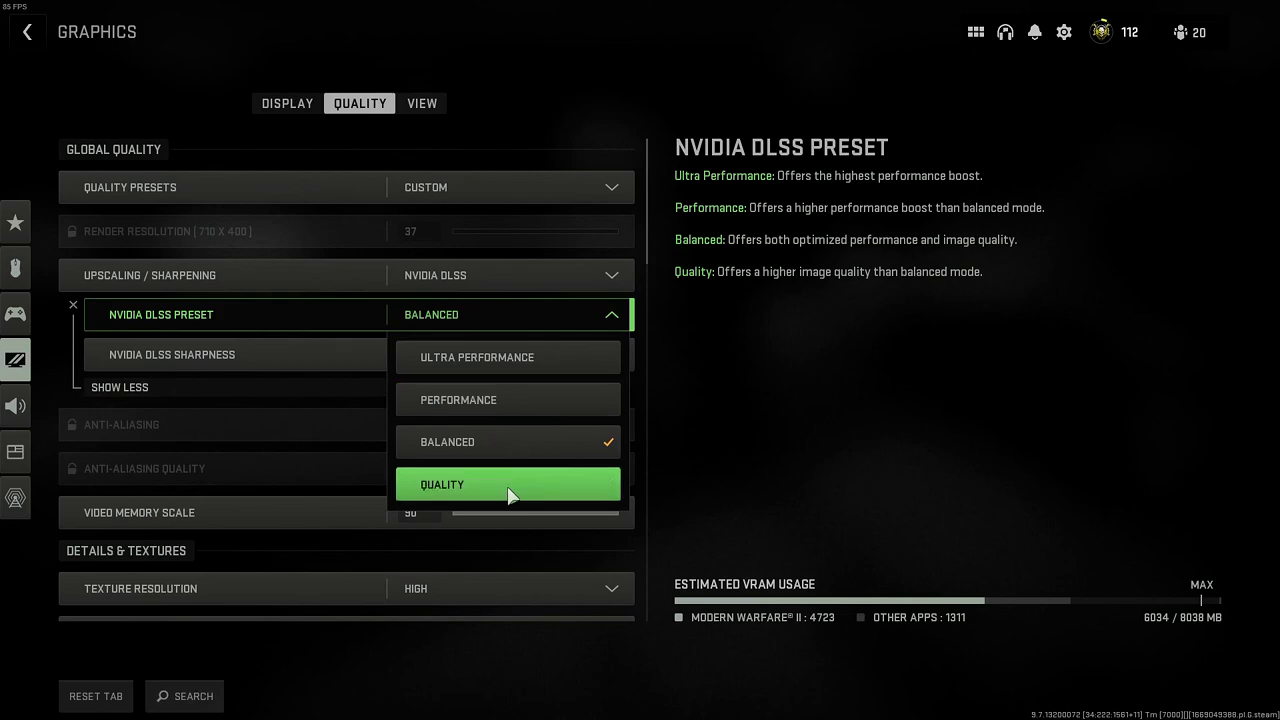
left_click(302, 340)
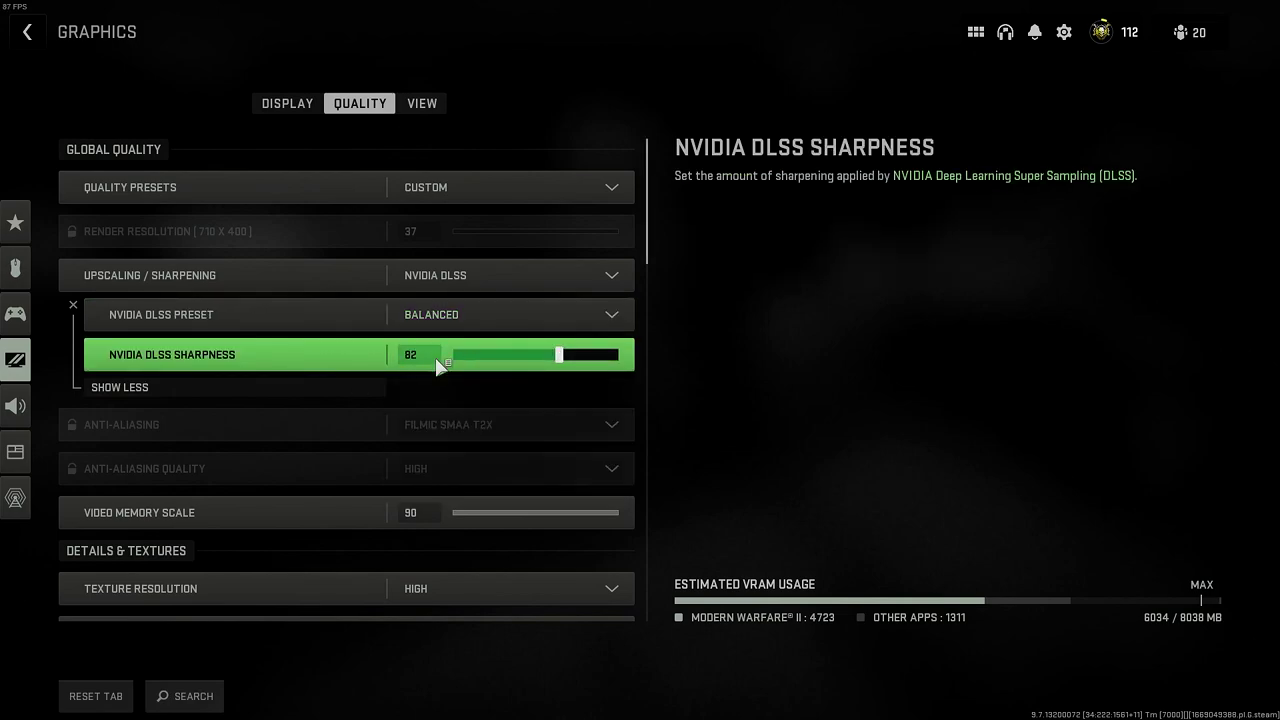
mouse_move(540, 357)
left_mouse_down()
mouse_move(577, 357)
mouse_move(560, 364)
left_mouse_up()
Review the Video Memory Scale and Details & Textures settings, and view the Texture Resolution choices without changing them.
scroll(393, 446, "down", 2)
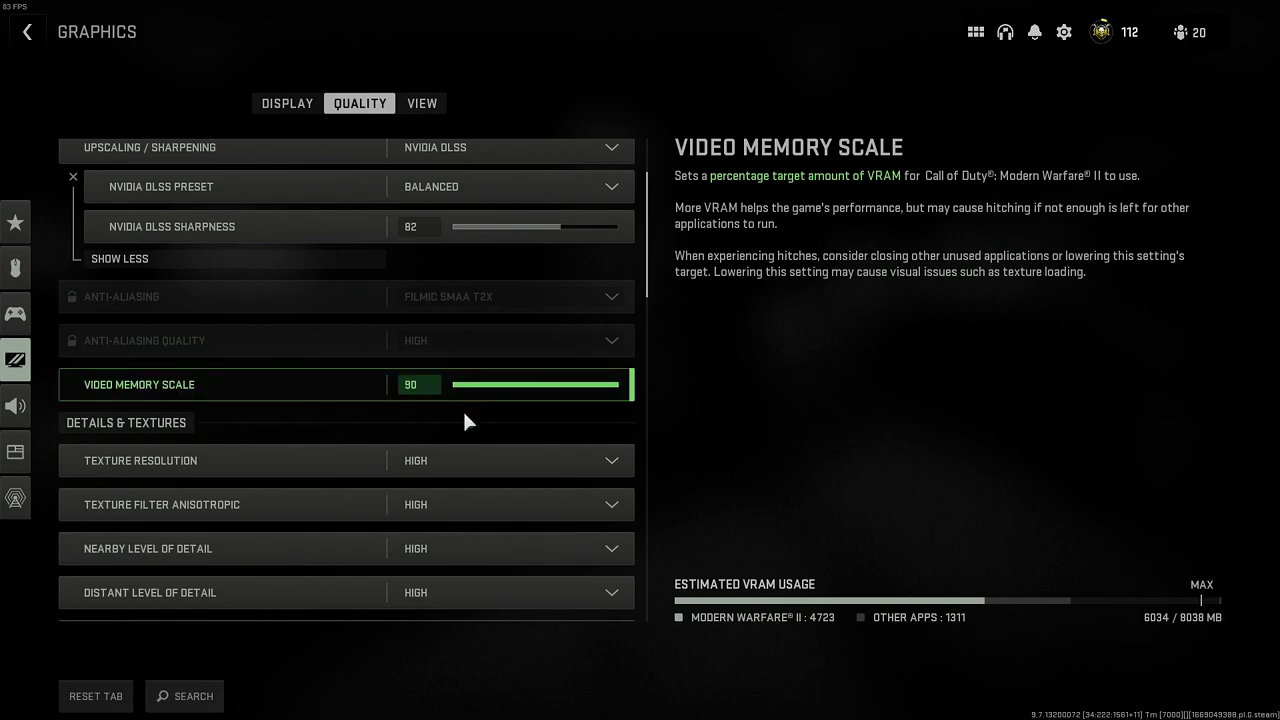
scroll(420, 430, "down", 2)
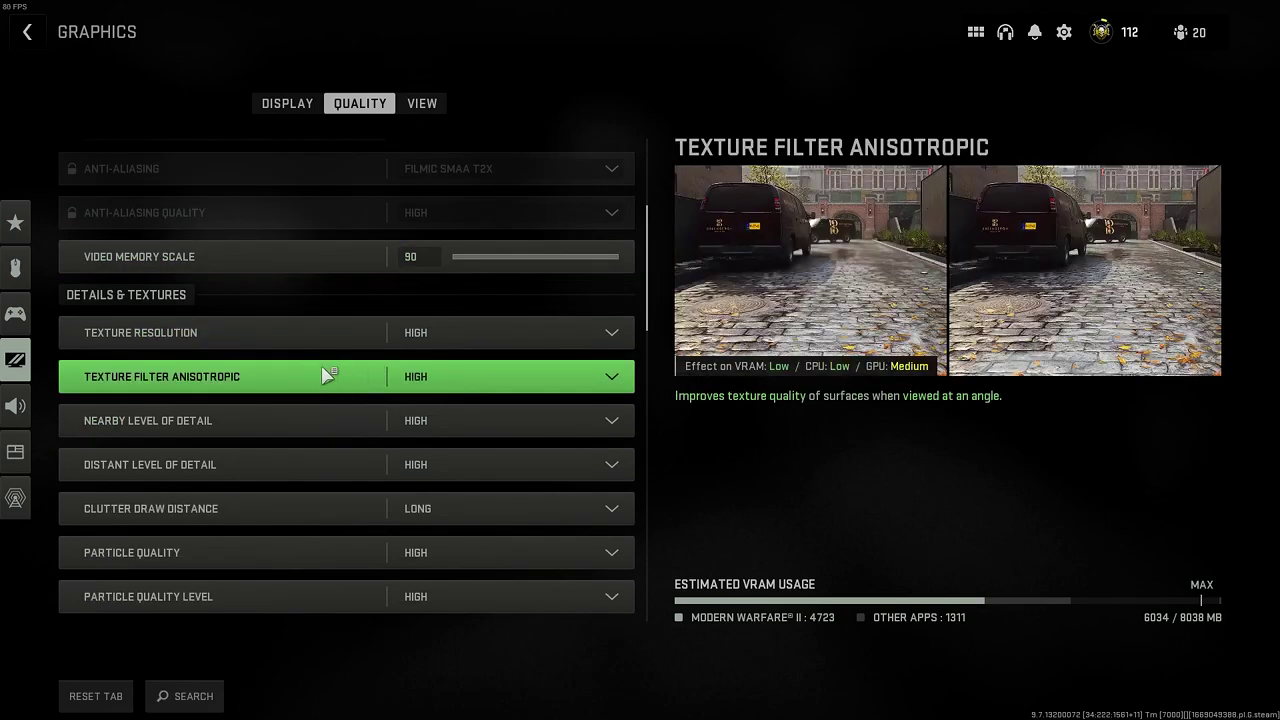
scroll(455, 378, "down", 2)
scroll(586, 377, "down", 1)
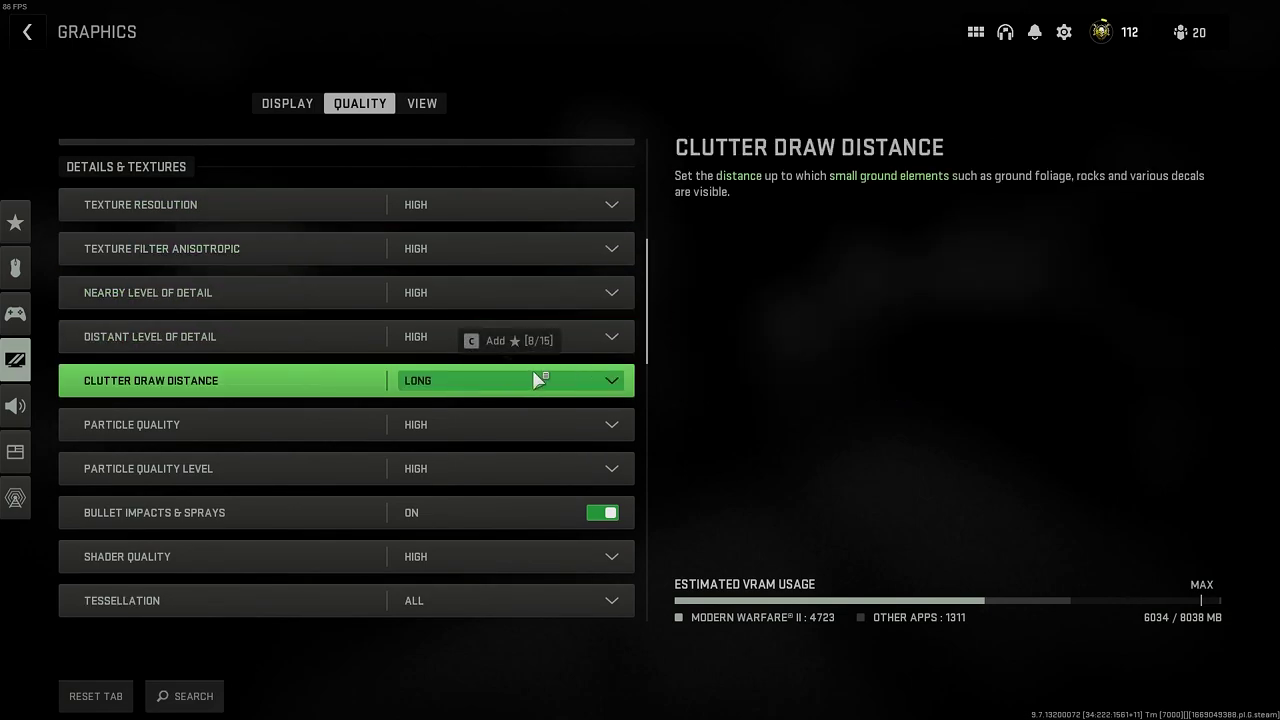
scroll(566, 399, "down", 1)
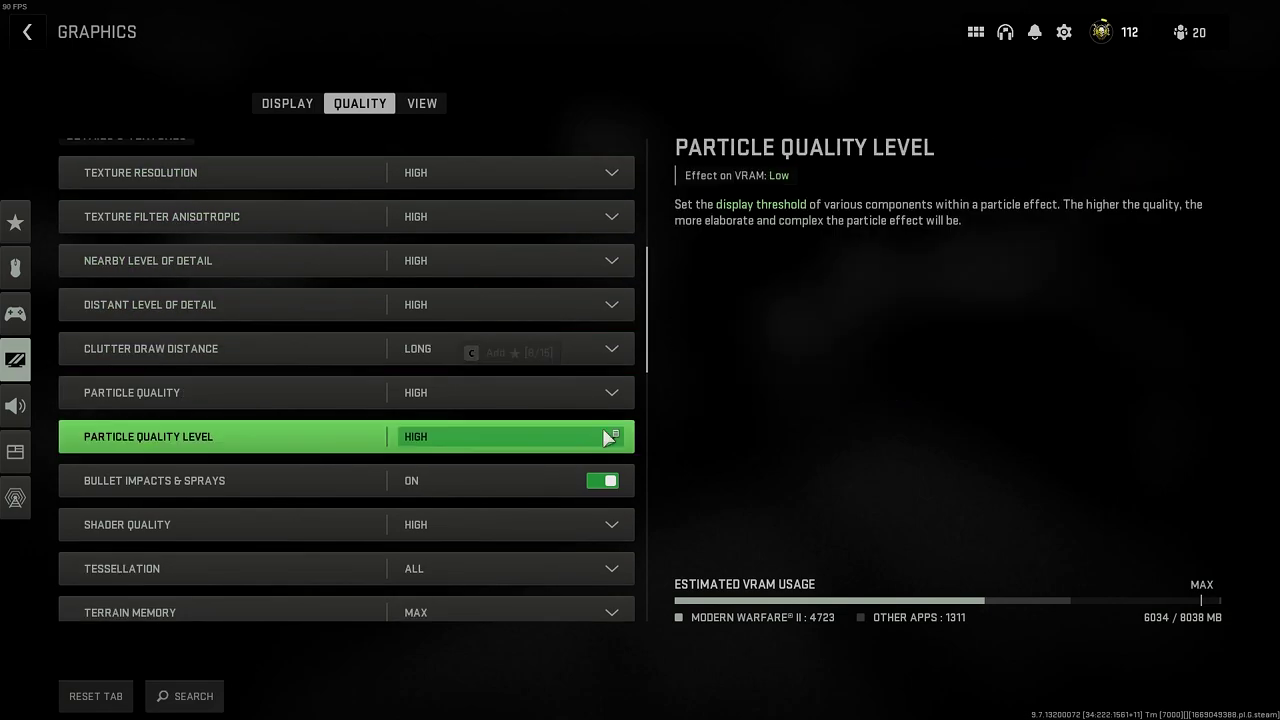
scroll(586, 294, "up", 5)
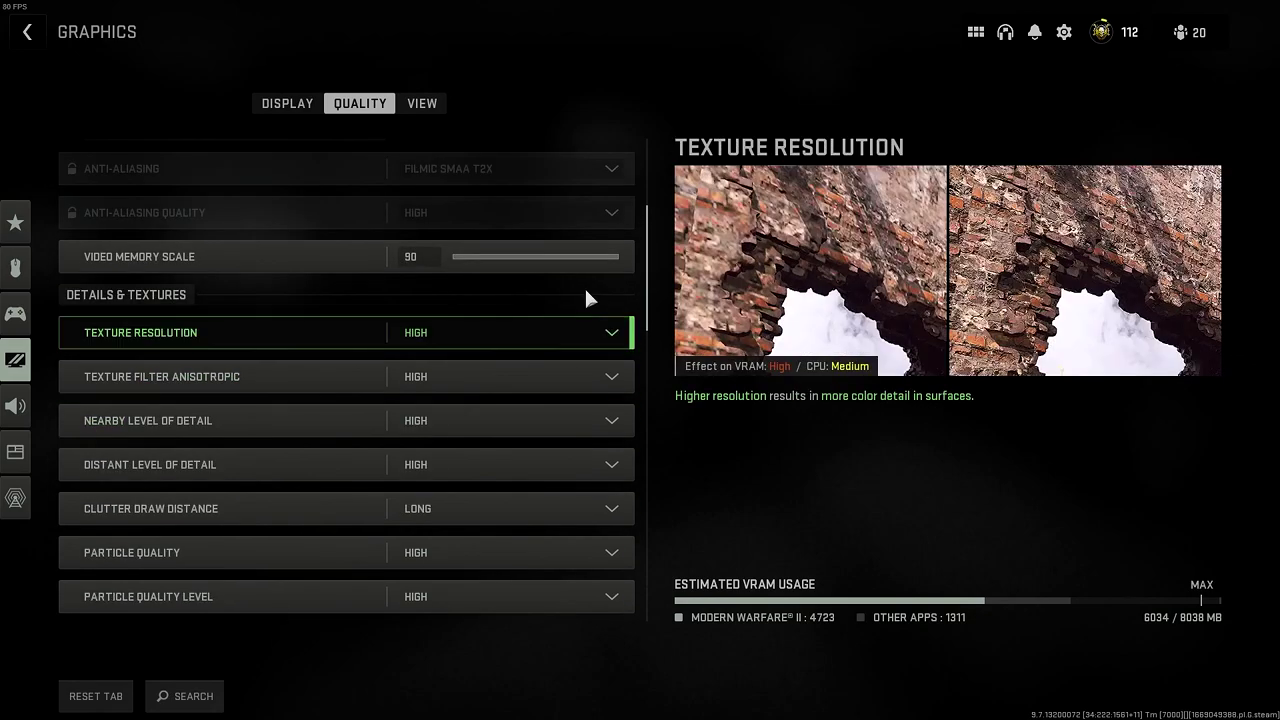
left_click(614, 332)
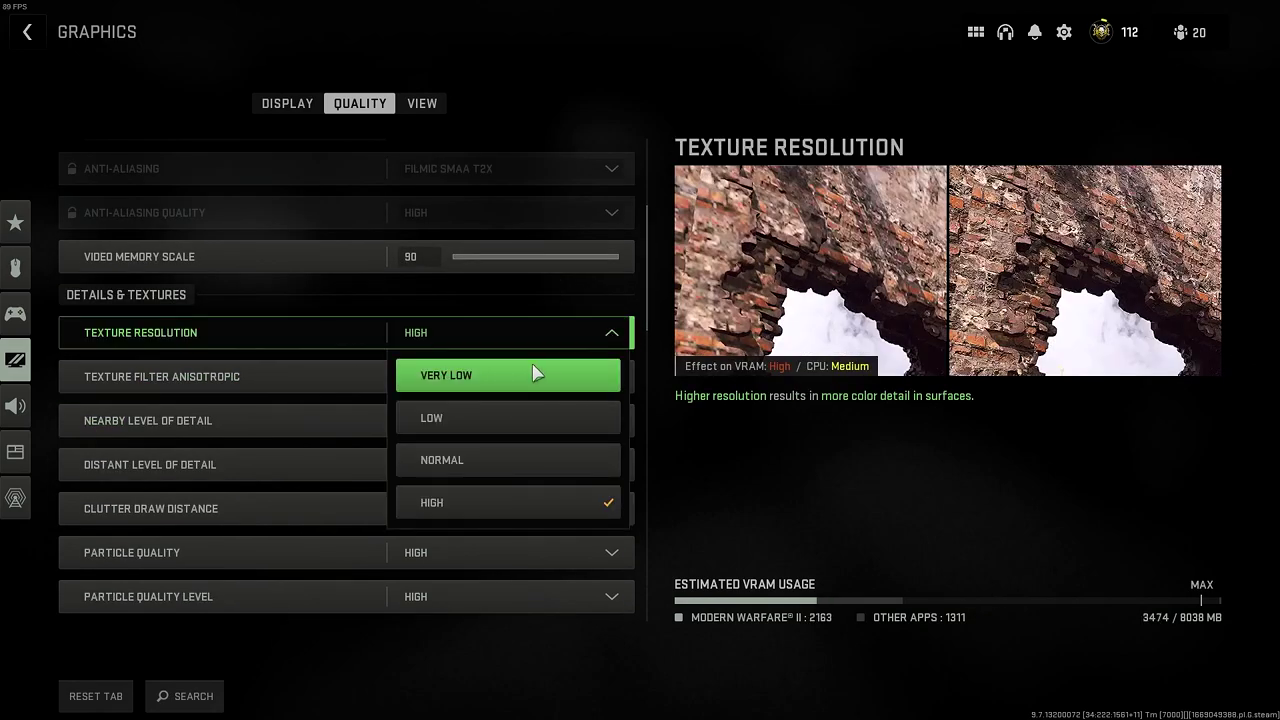
left_click(684, 464)
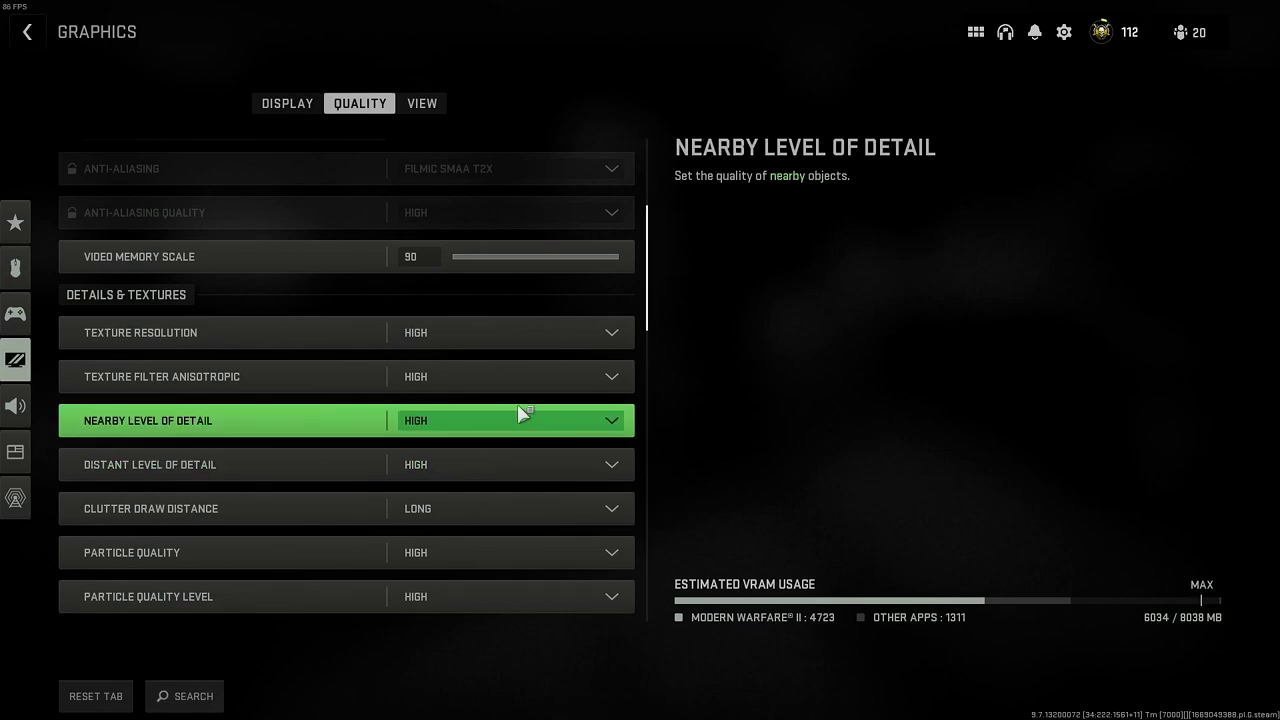
Read through the particle, shader and Tessellation settings and view the Terrain Memory choices without changing them.
scroll(518, 430, "down", 4)
scroll(515, 450, "down", 1)
scroll(237, 443, "down", 4)
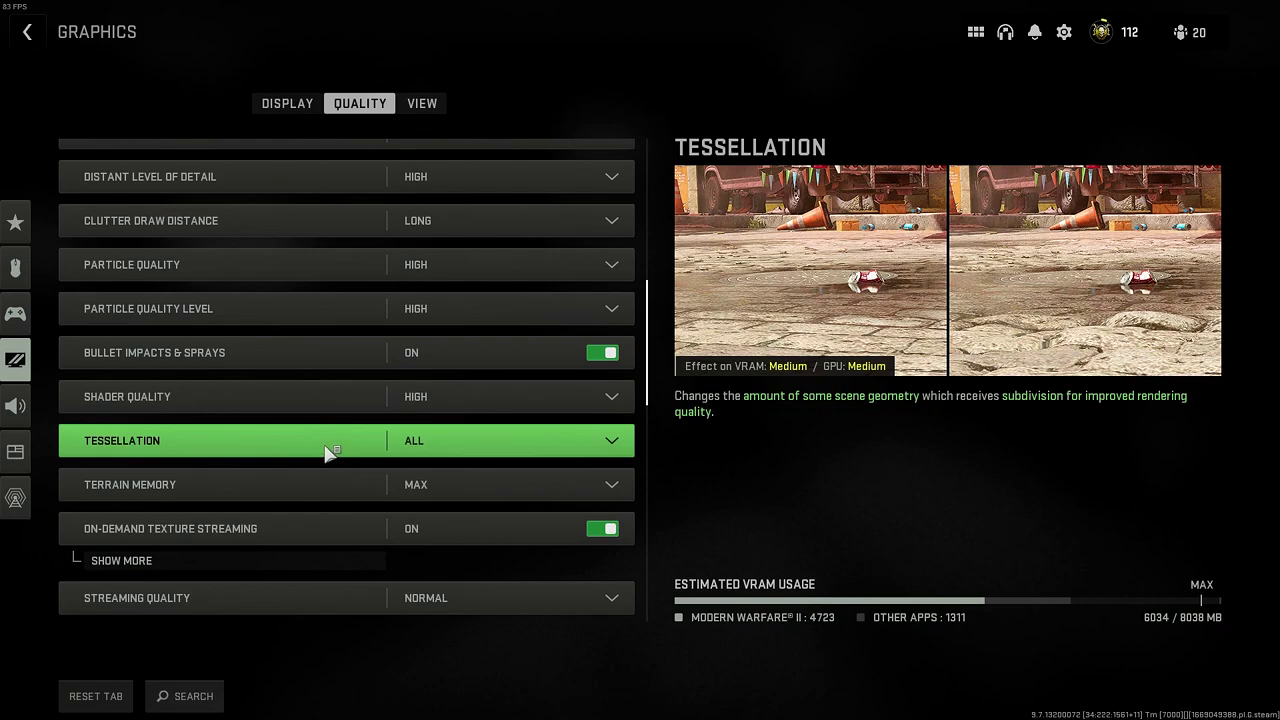
scroll(525, 439, "down", 1)
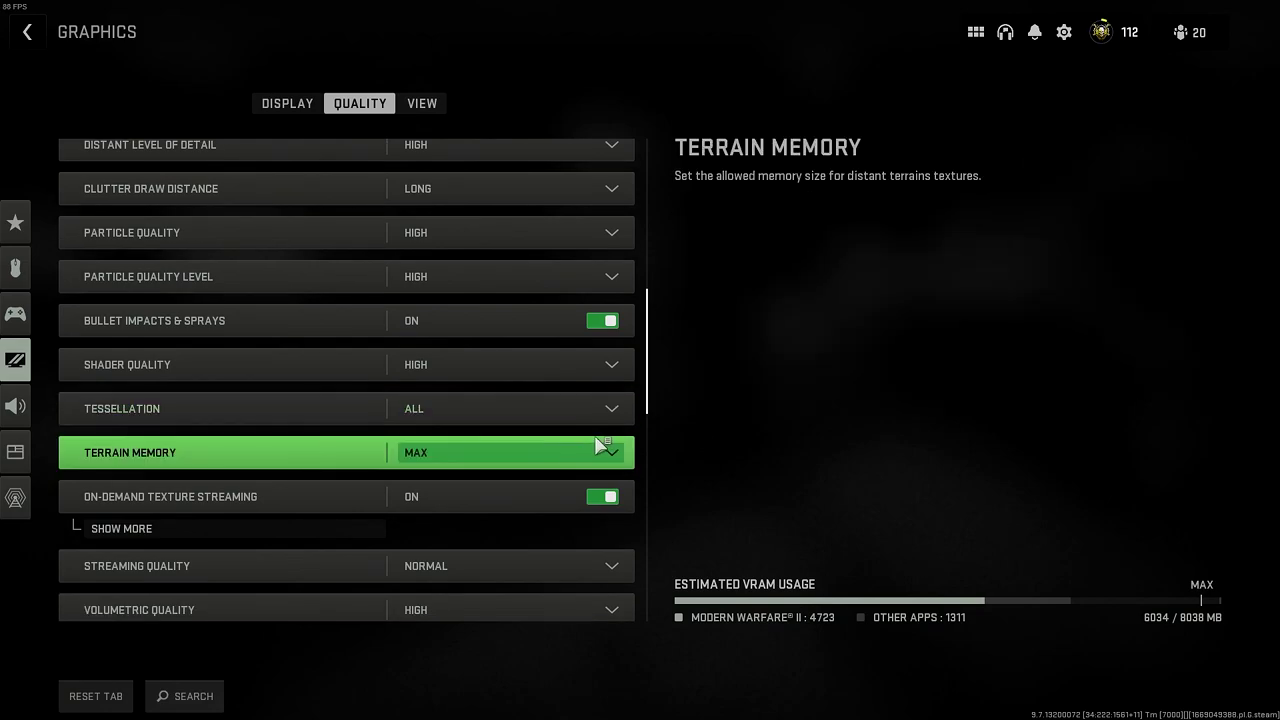
scroll(608, 445, "down", 2)
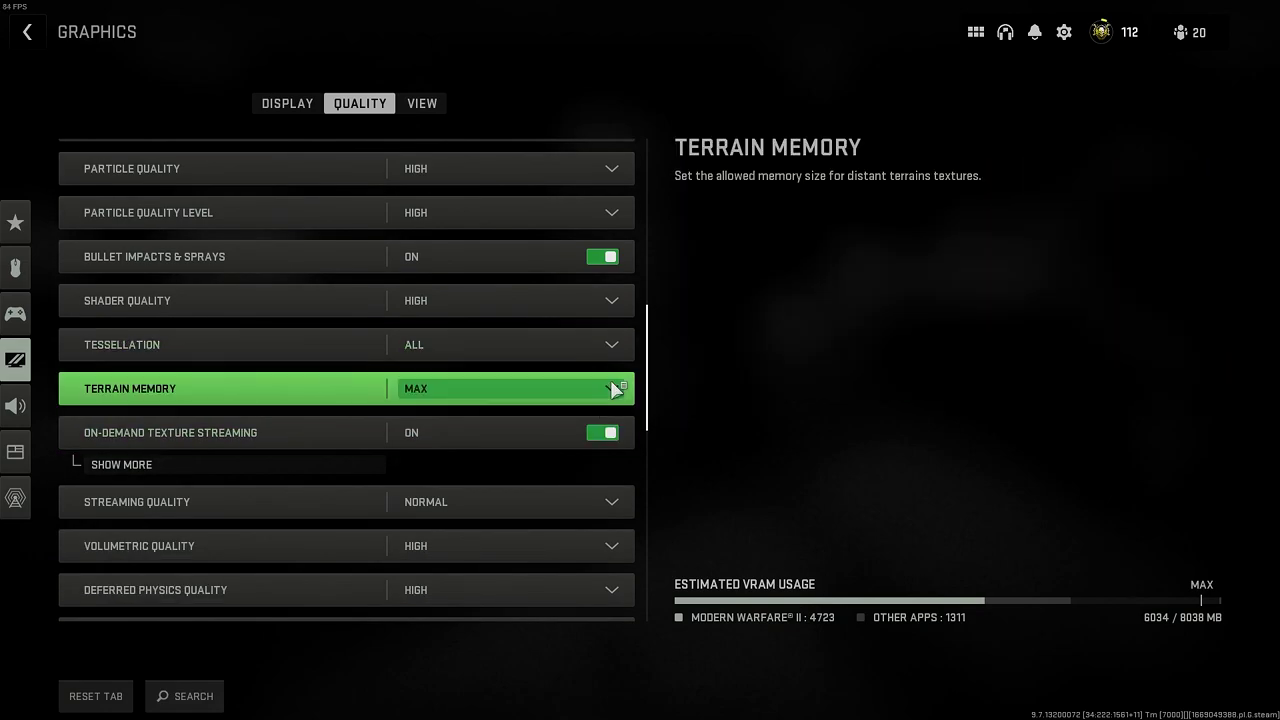
left_click(611, 389)
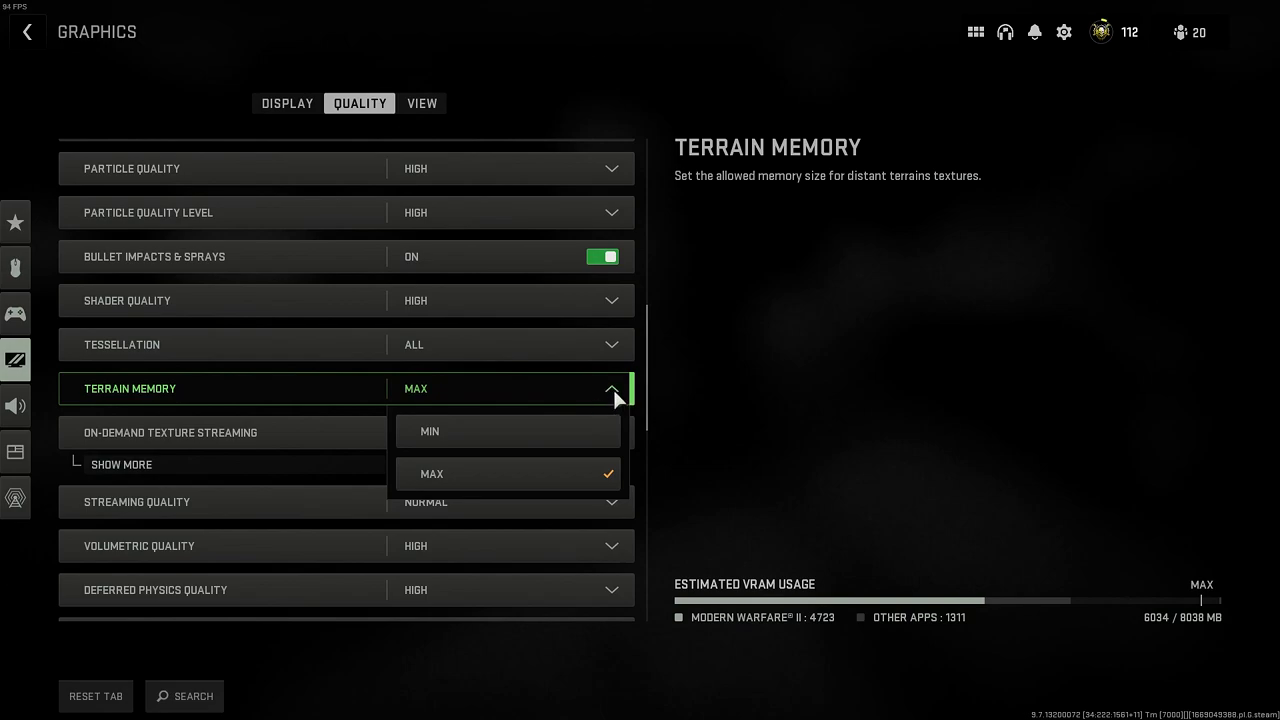
left_click(613, 389)
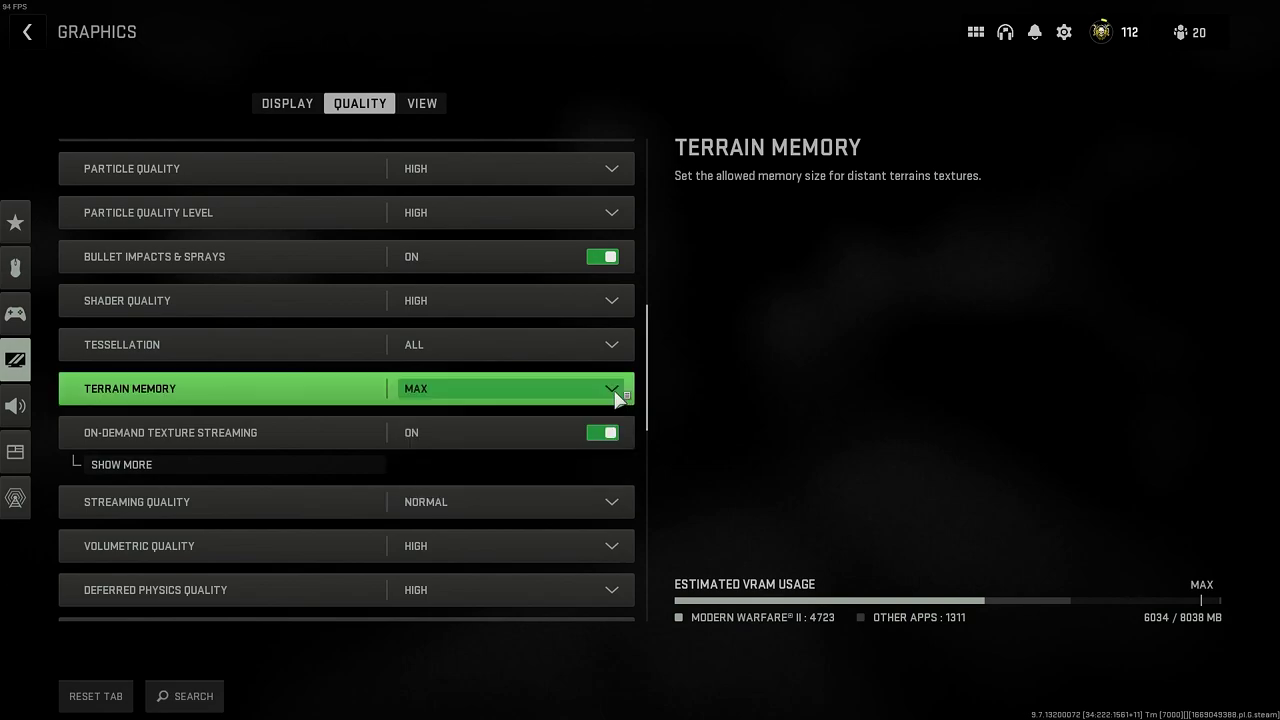
Expand the additional On-Demand Texture Streaming settings and view the Streaming Quality choices, keeping Normal.
left_click(297, 466)
scroll(297, 440, "down", 2)
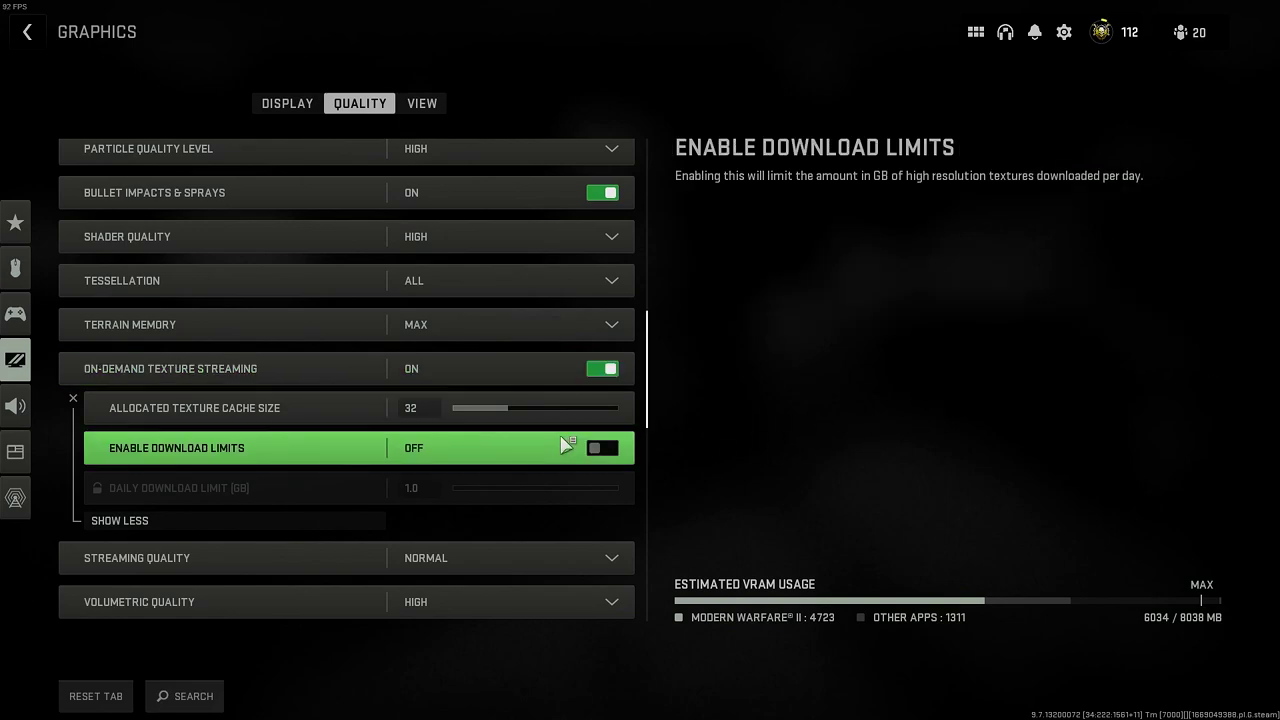
scroll(569, 454, "down", 4)
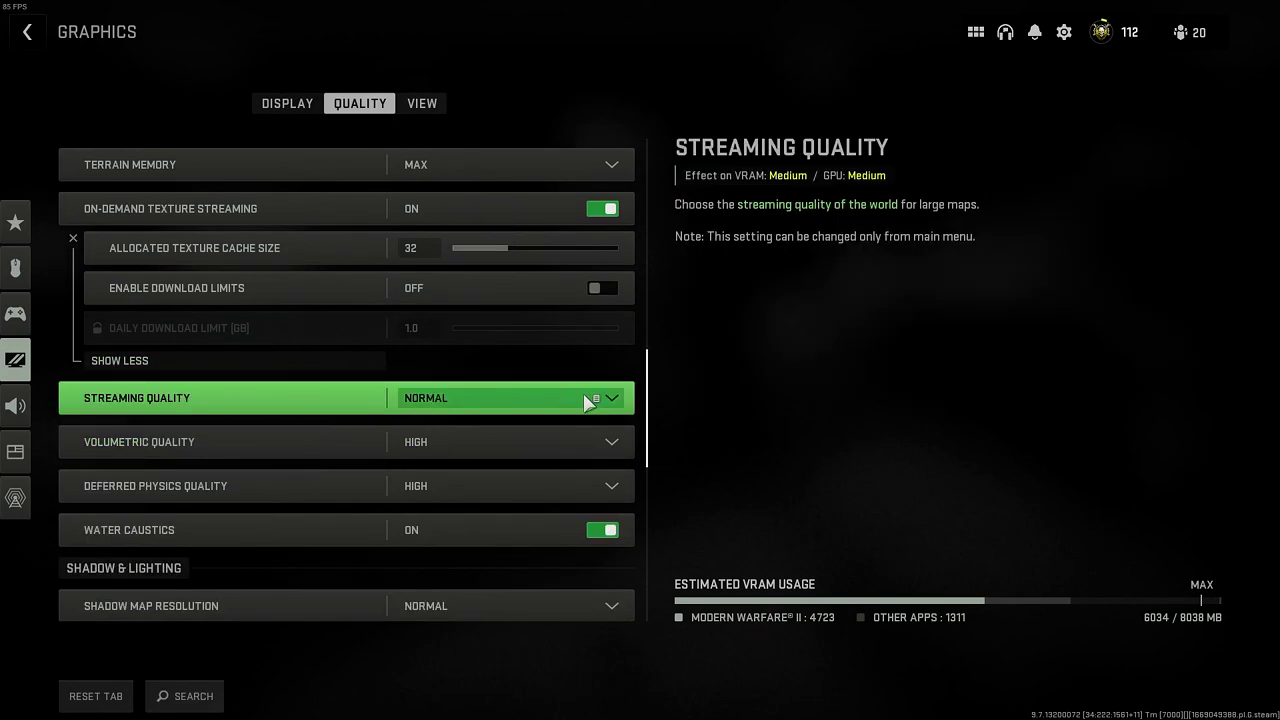
left_click(614, 400)
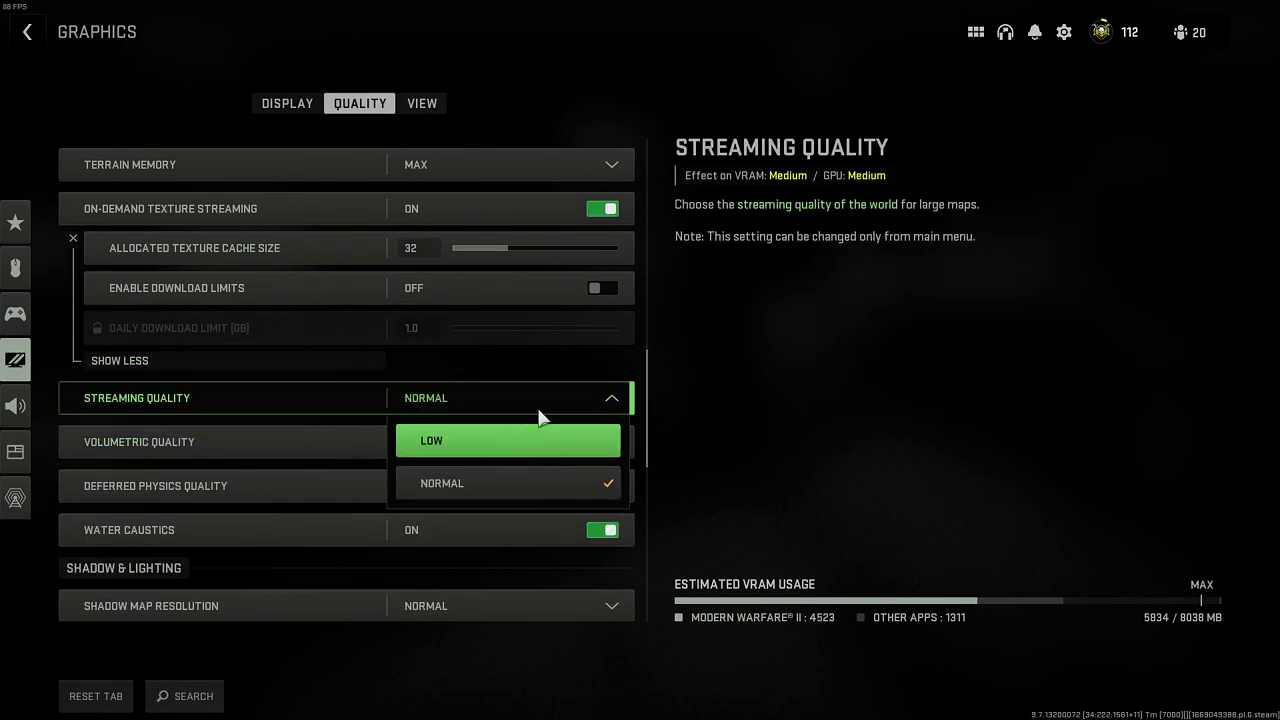
left_click(612, 352)
Review Water Caustics and the Shadow & Lighting settings, and view the Shadow Map Resolution choices, keeping Normal.
scroll(343, 449, "down", 3)
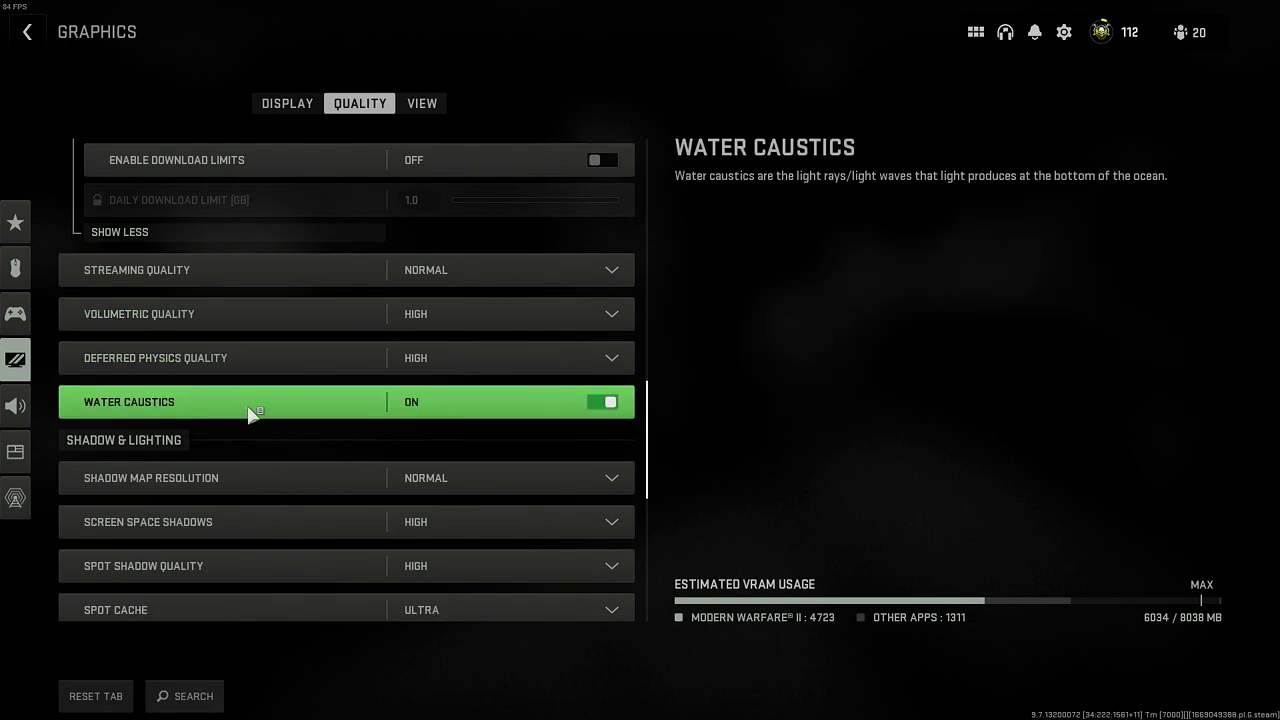
scroll(450, 405, "down", 2)
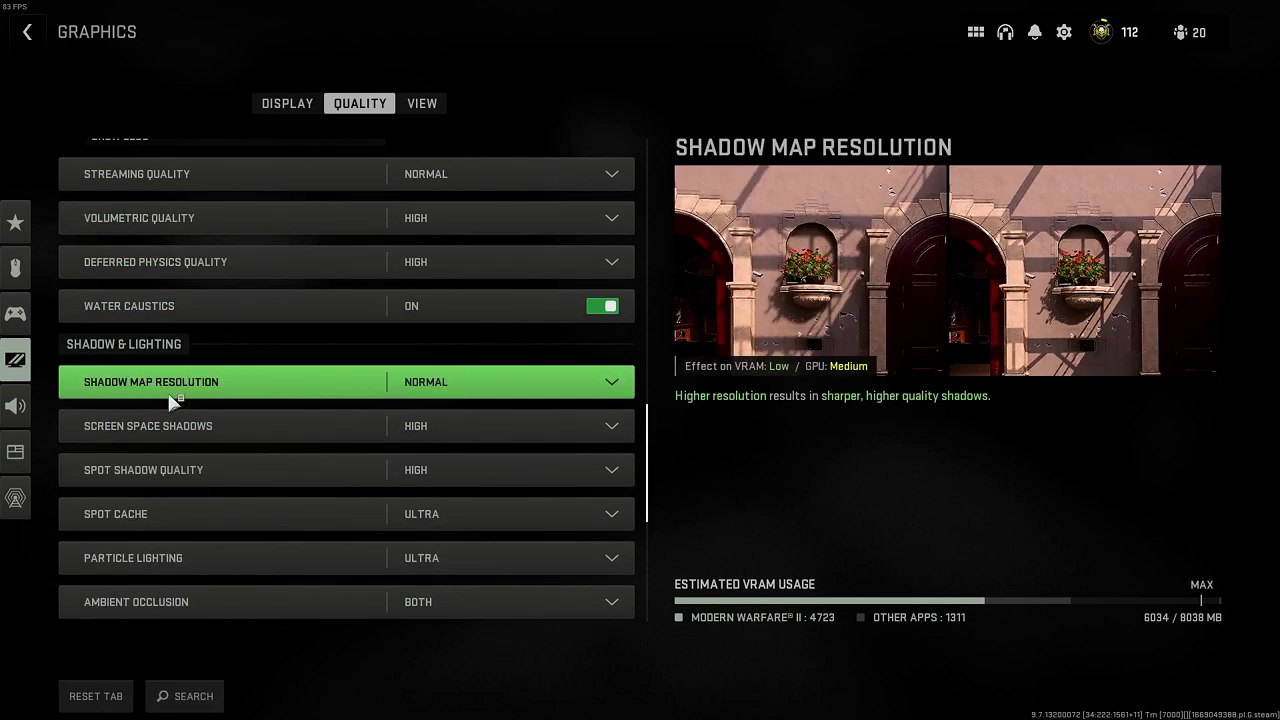
scroll(200, 385, "down", 1)
left_click(607, 322)
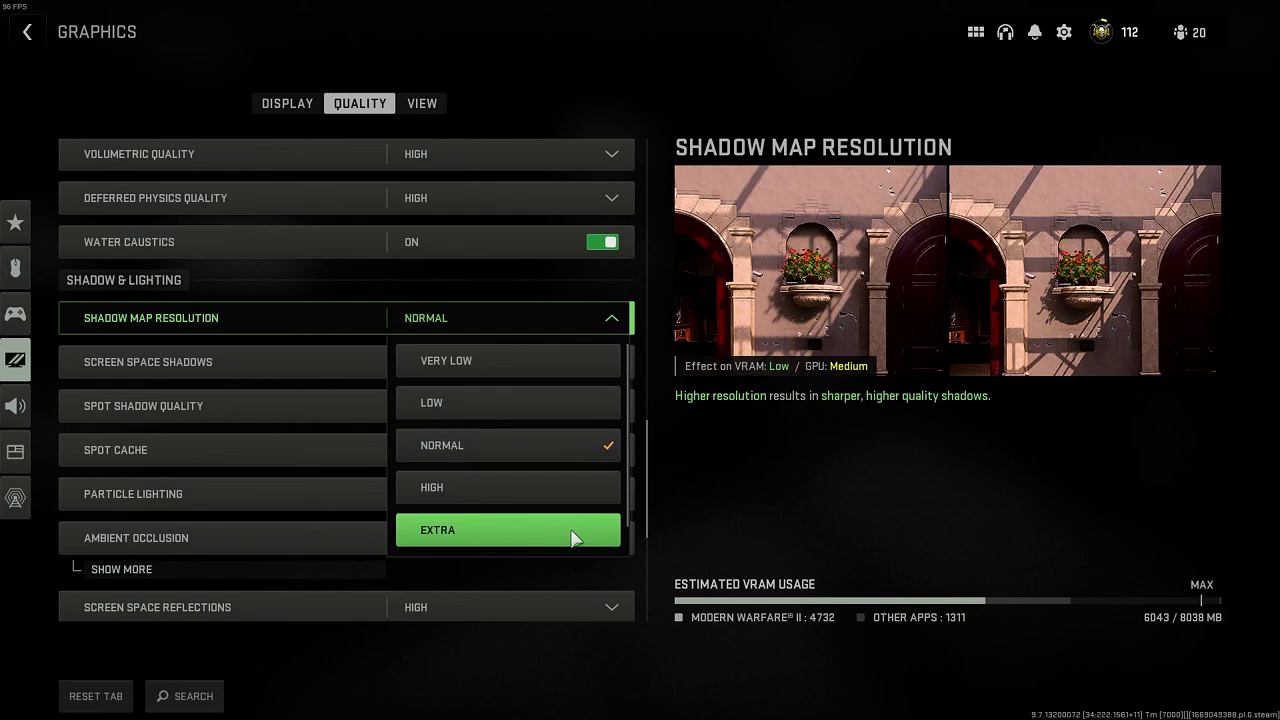
left_click(766, 433)
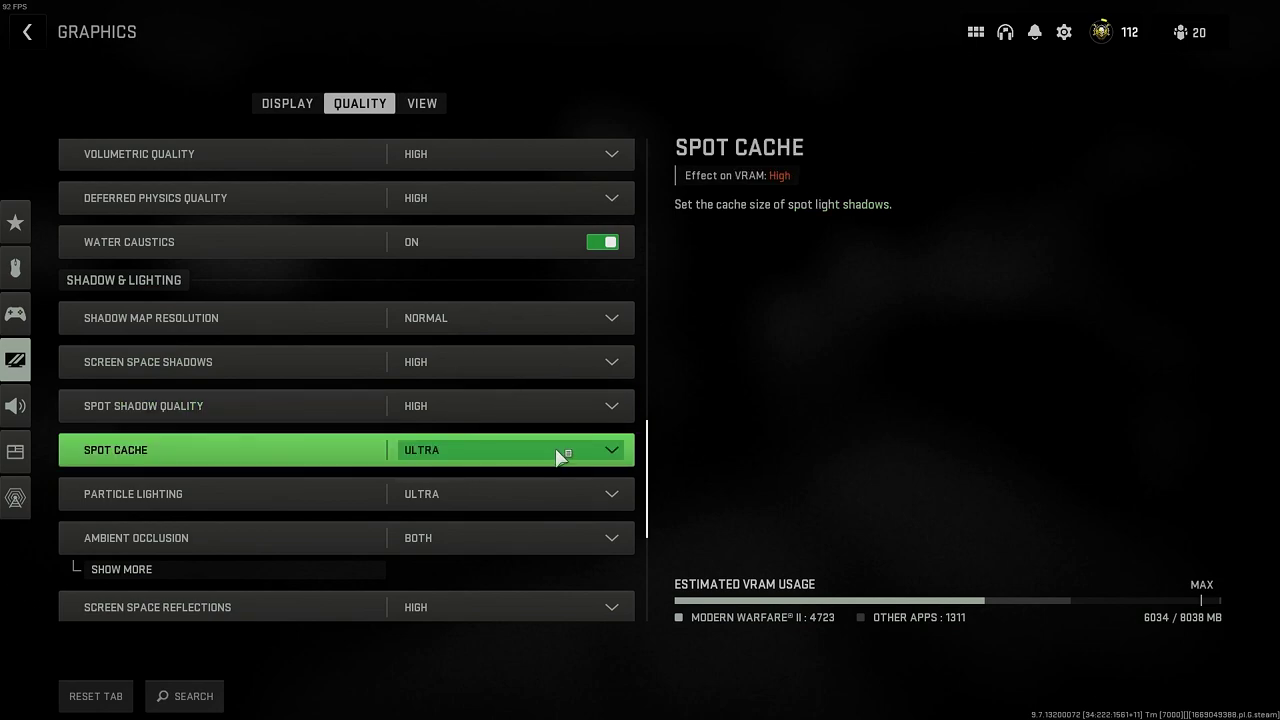
View the Particle Lighting choices, expand the additional Ambient Occlusion settings and view the GTAO Quality choices without changing them.
left_click(610, 494)
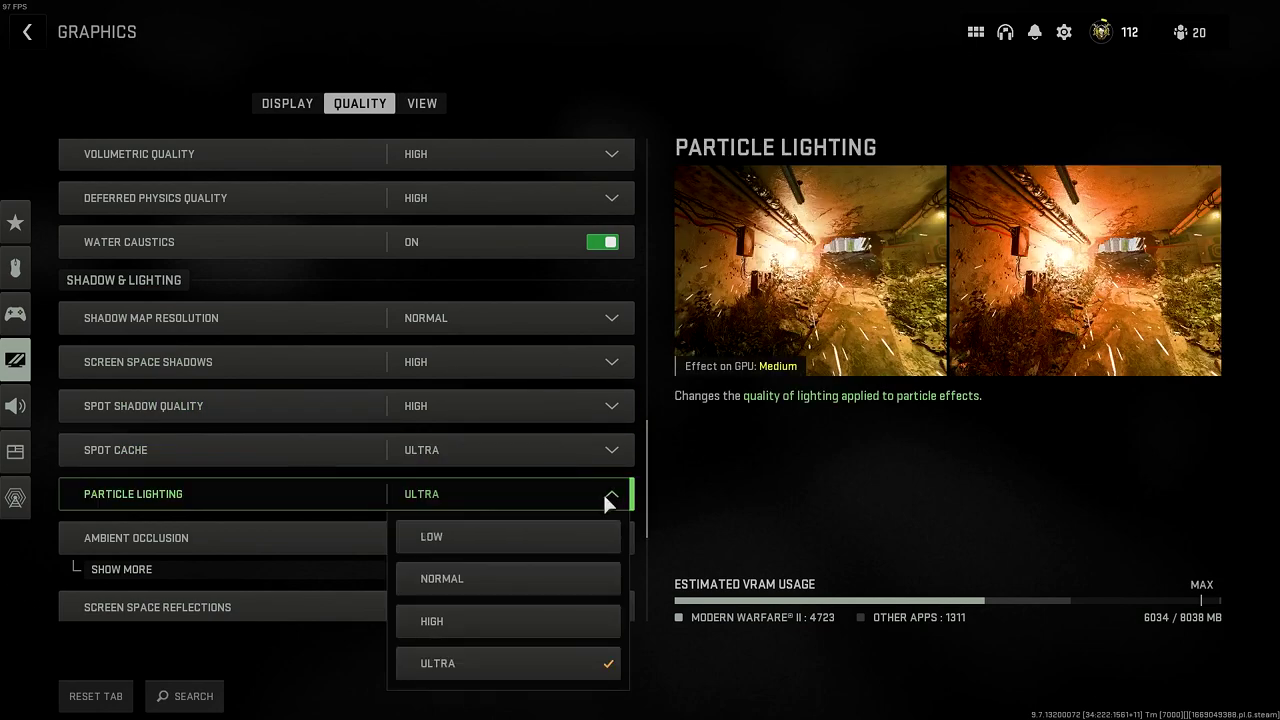
left_click(1012, 336)
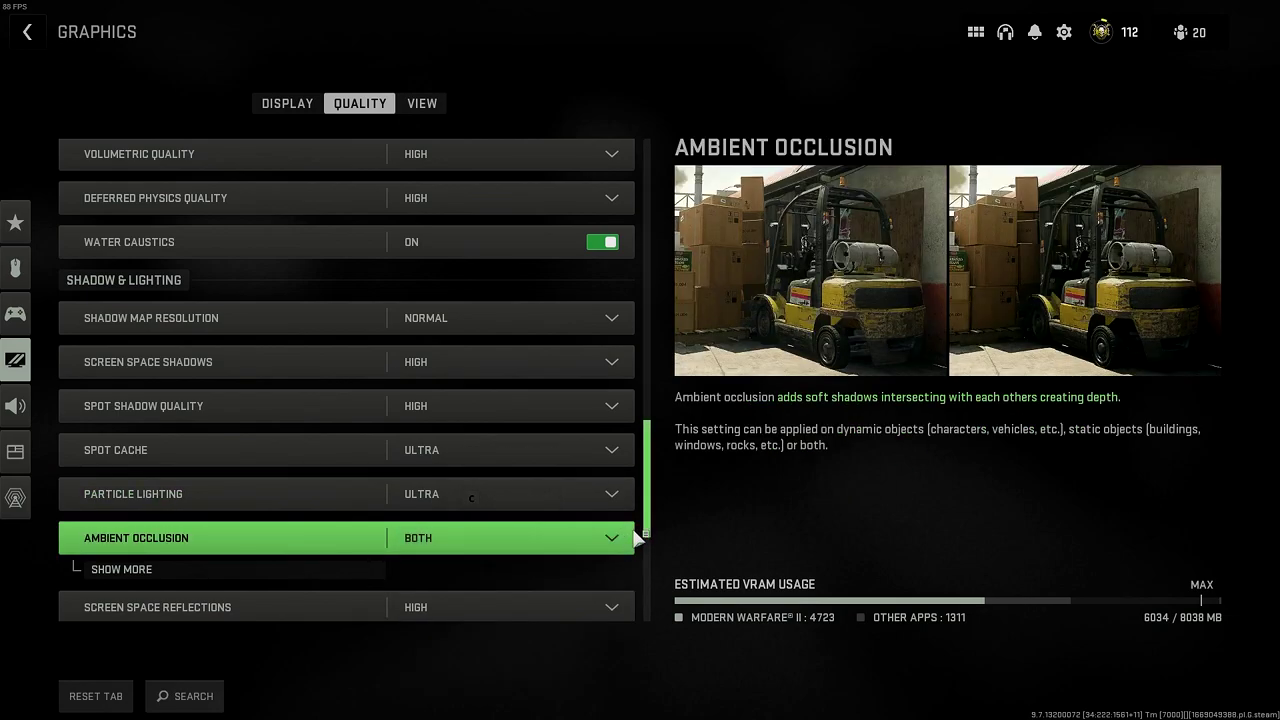
scroll(257, 511, "down", 2)
left_click(365, 473)
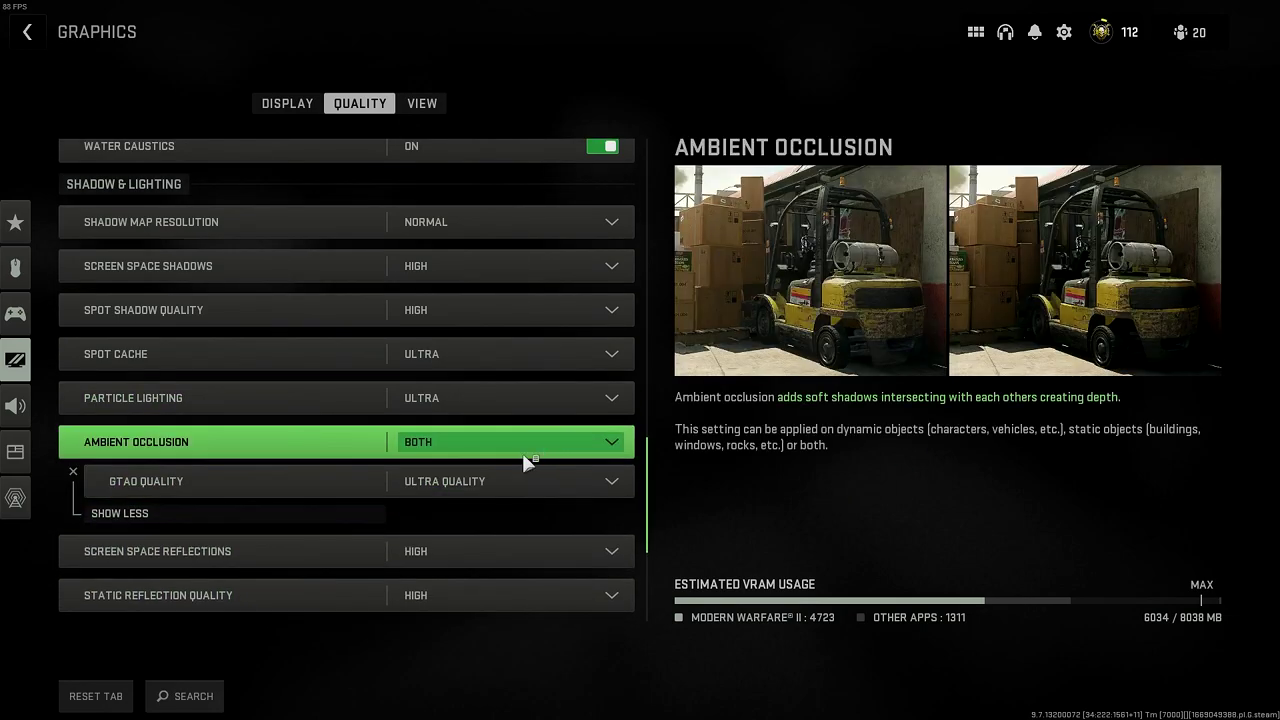
left_click(536, 483)
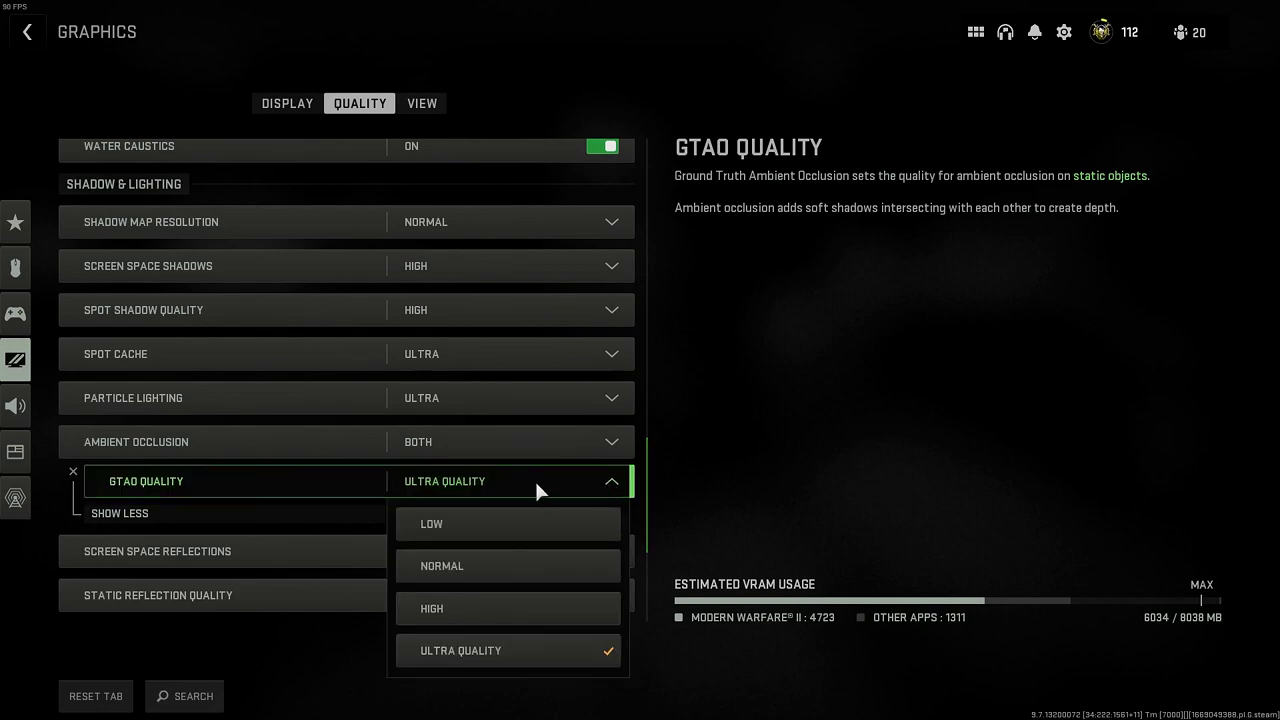
left_click(700, 484)
Review the Weather Grid Volumes and Post Processing Effects settings through Film Grain, and open the View graphics settings.
scroll(523, 503, "down", 5)
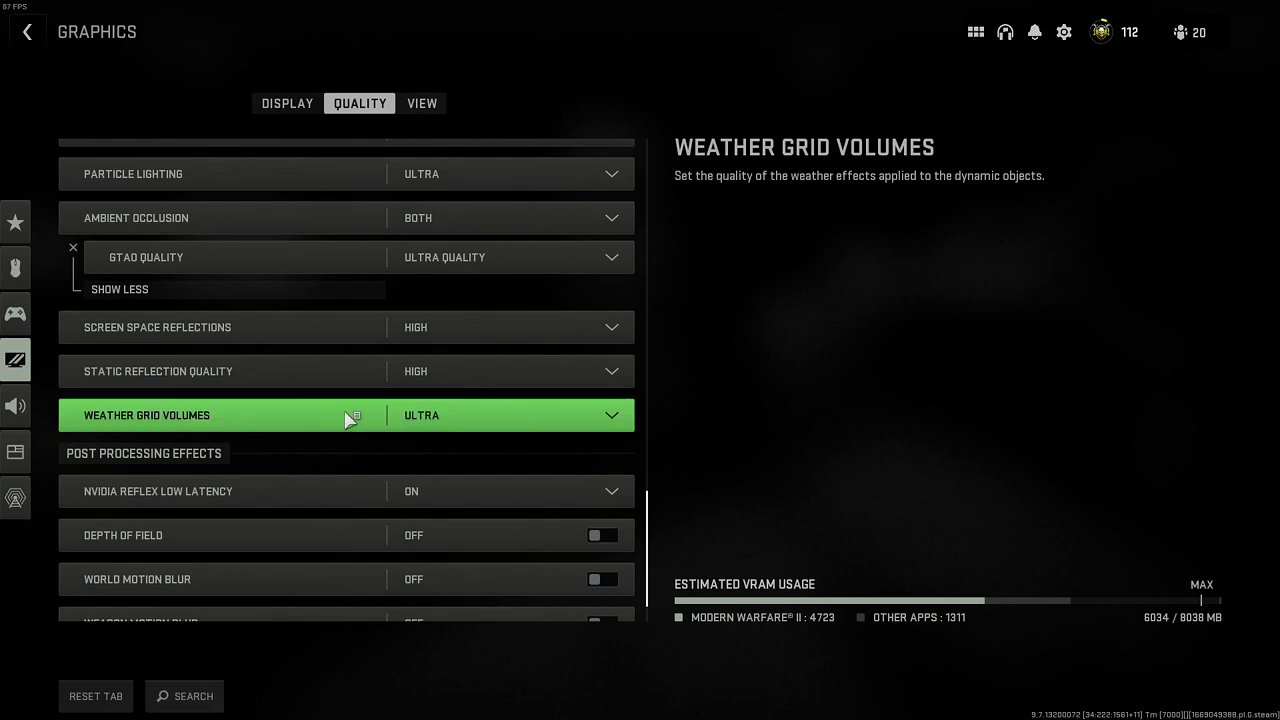
scroll(378, 418, "down", 1)
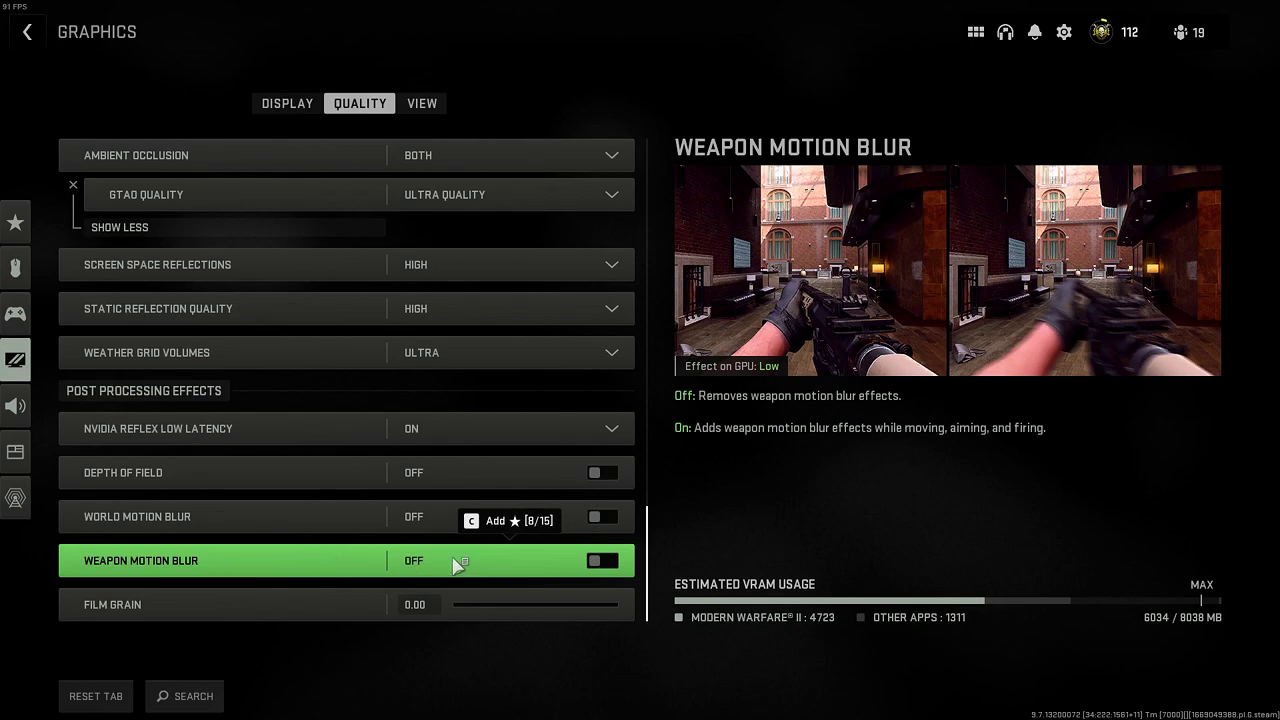
left_click(562, 566)
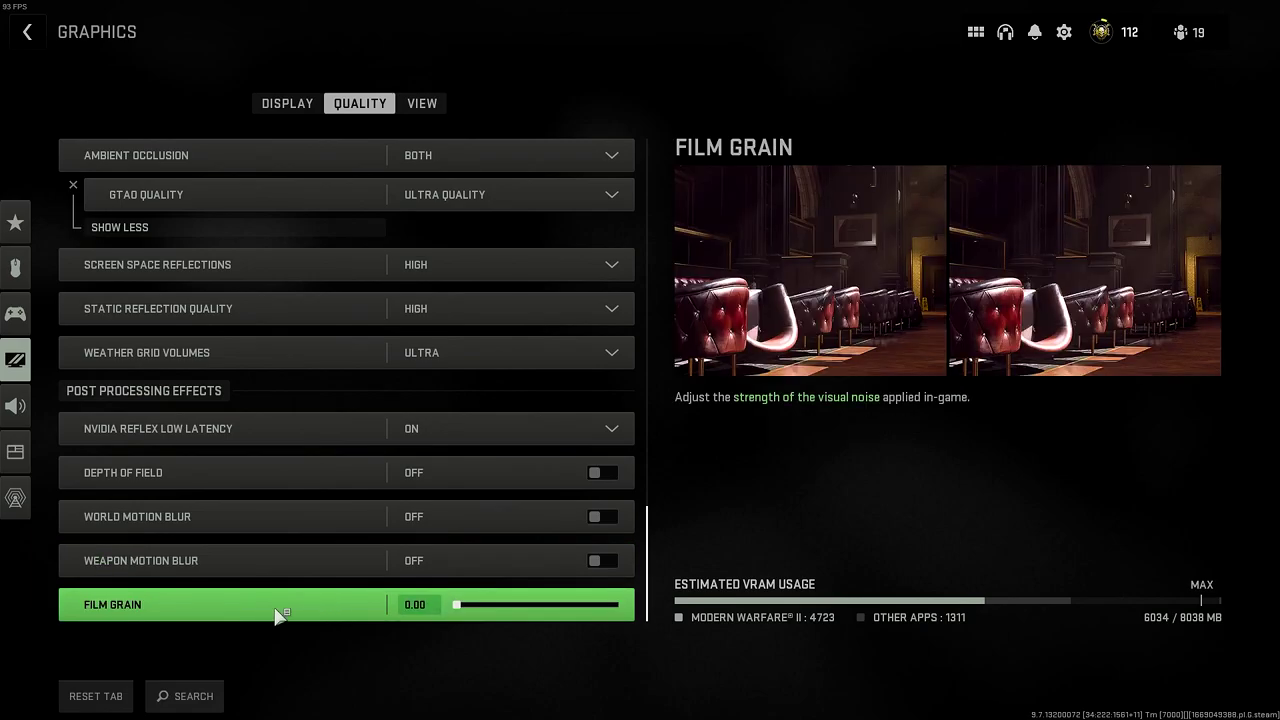
left_click(416, 104)
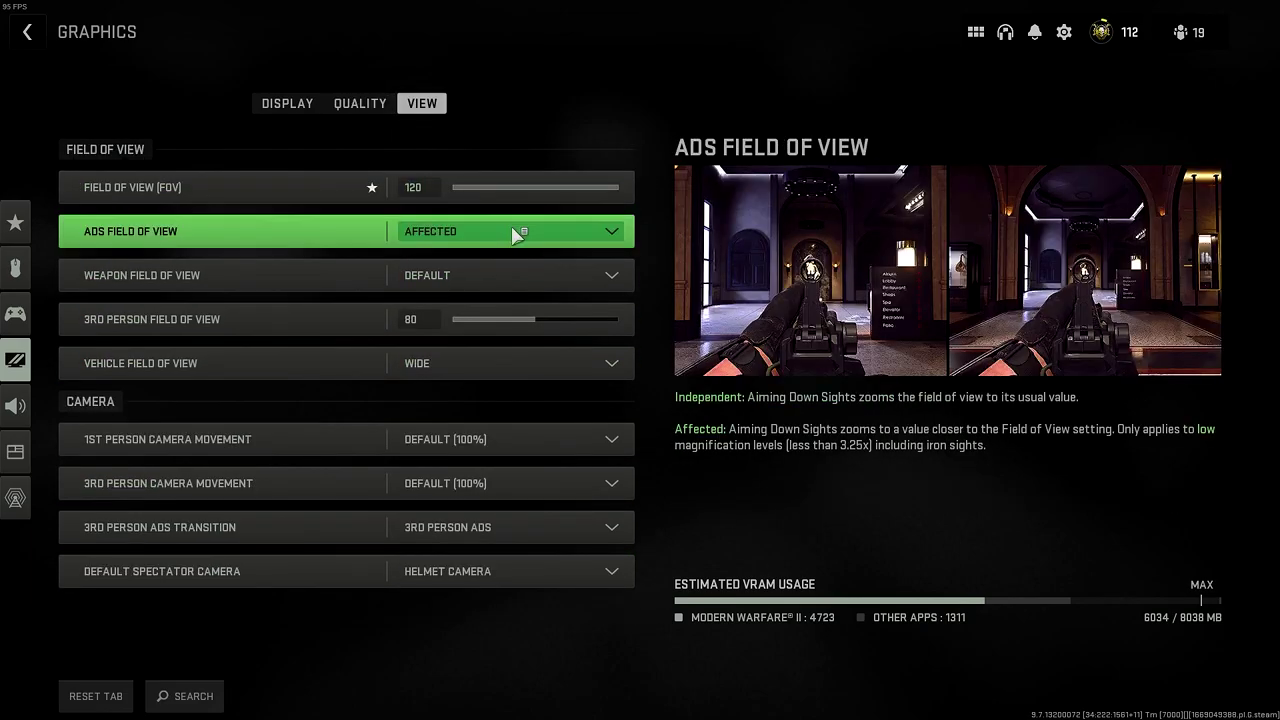
Review the ADS Field of View, Vehicle Field of View and Default Spectator Camera choices, keeping Affected, Wide and Helmet Camera.
left_click(604, 238)
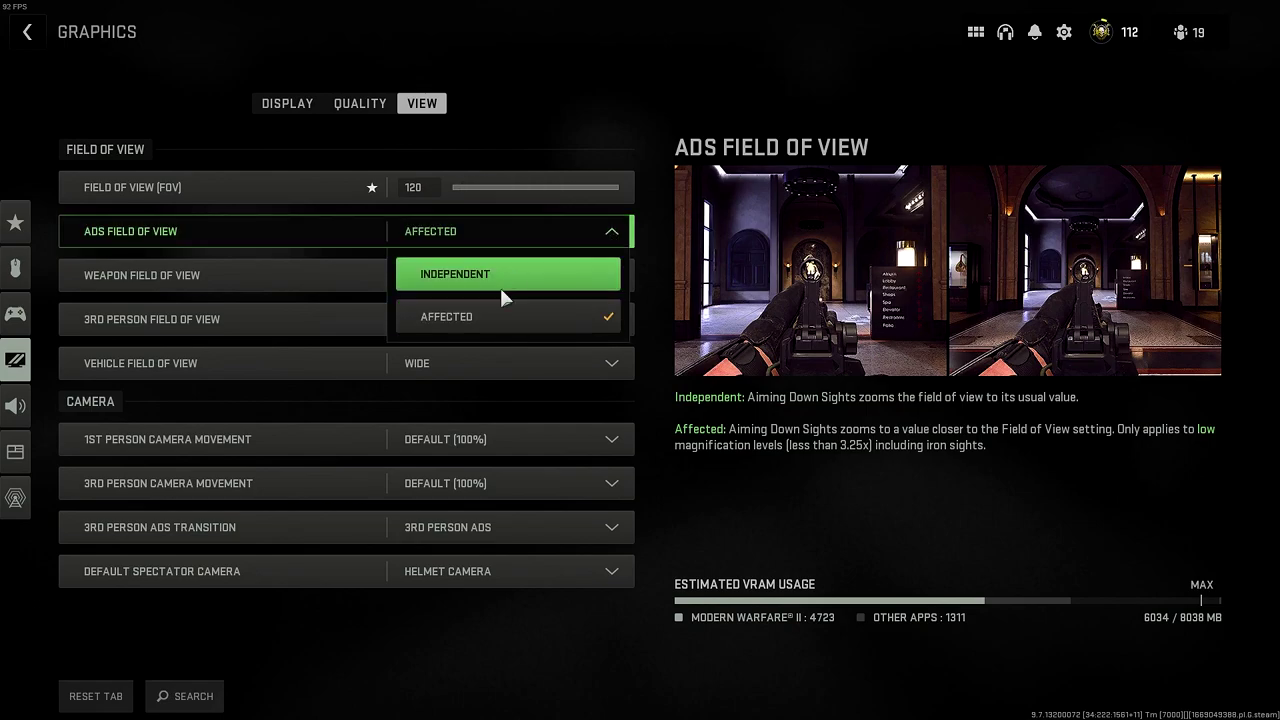
left_click(543, 325)
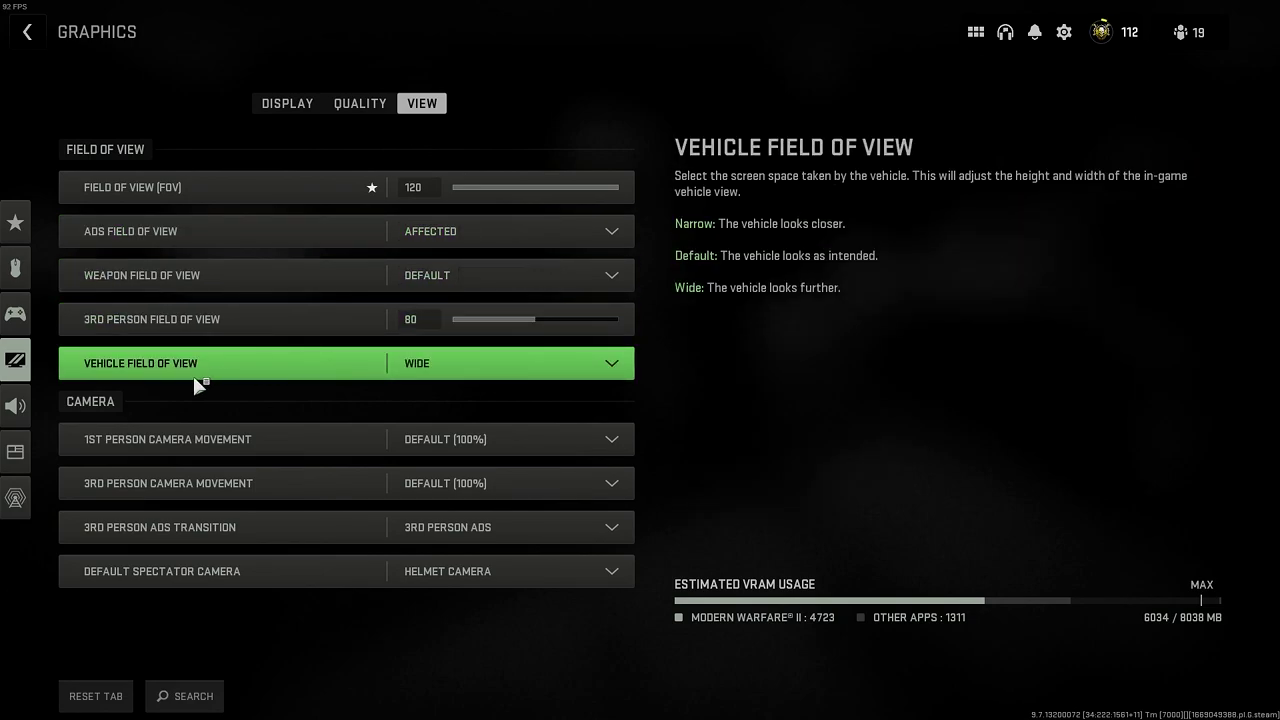
left_click(610, 363)
left_click(615, 365)
left_click(617, 365)
left_click(286, 386)
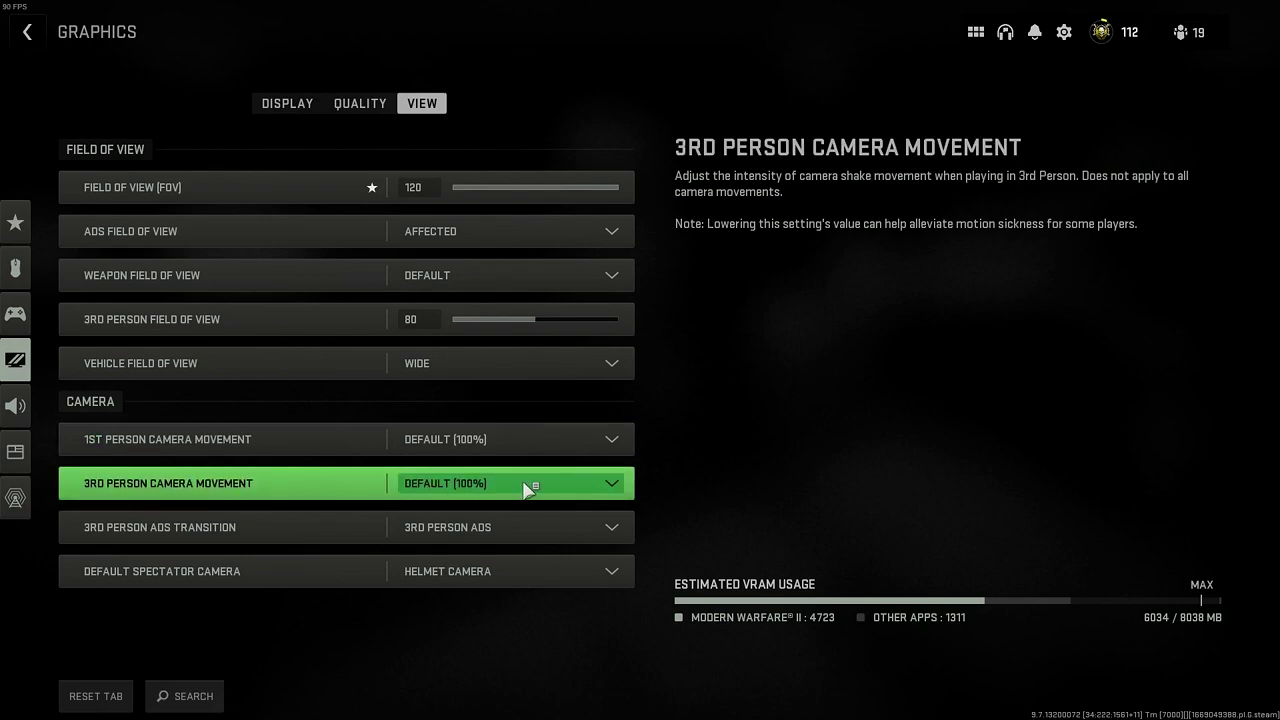
left_click(617, 580)
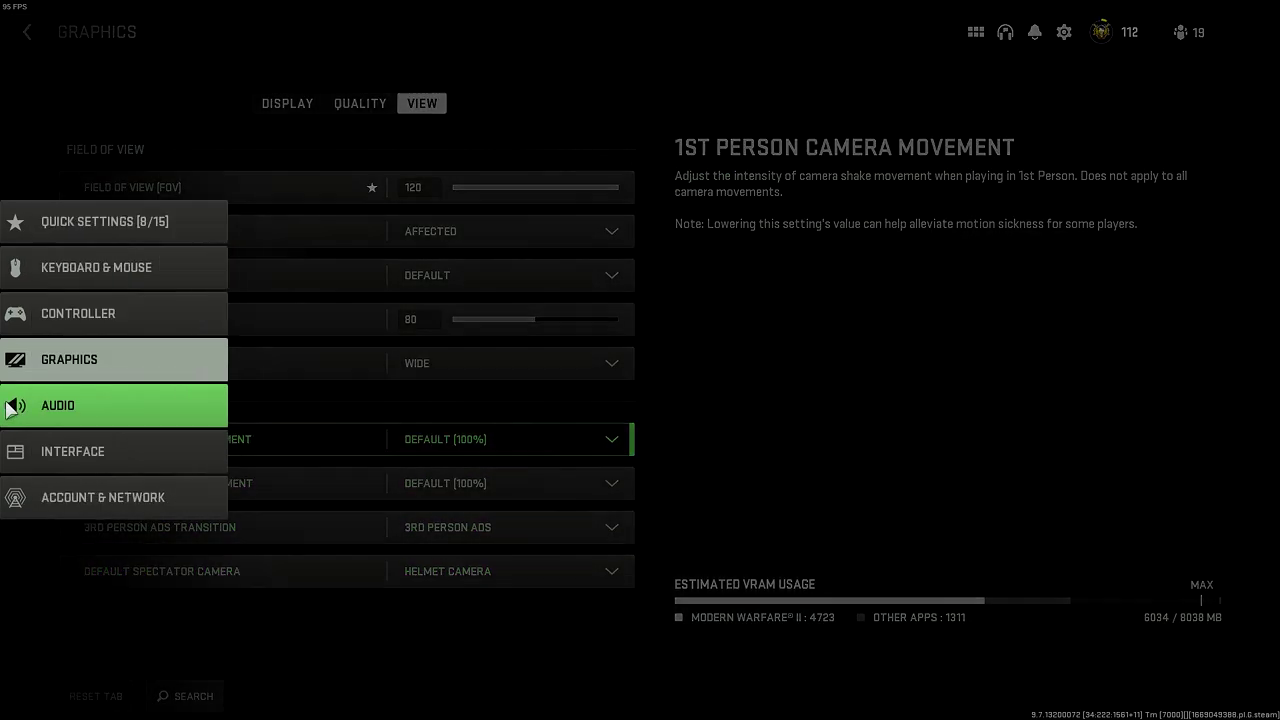
Open the Audio settings and view the game sound device choices, keeping Default System Device.
left_click(30, 405)
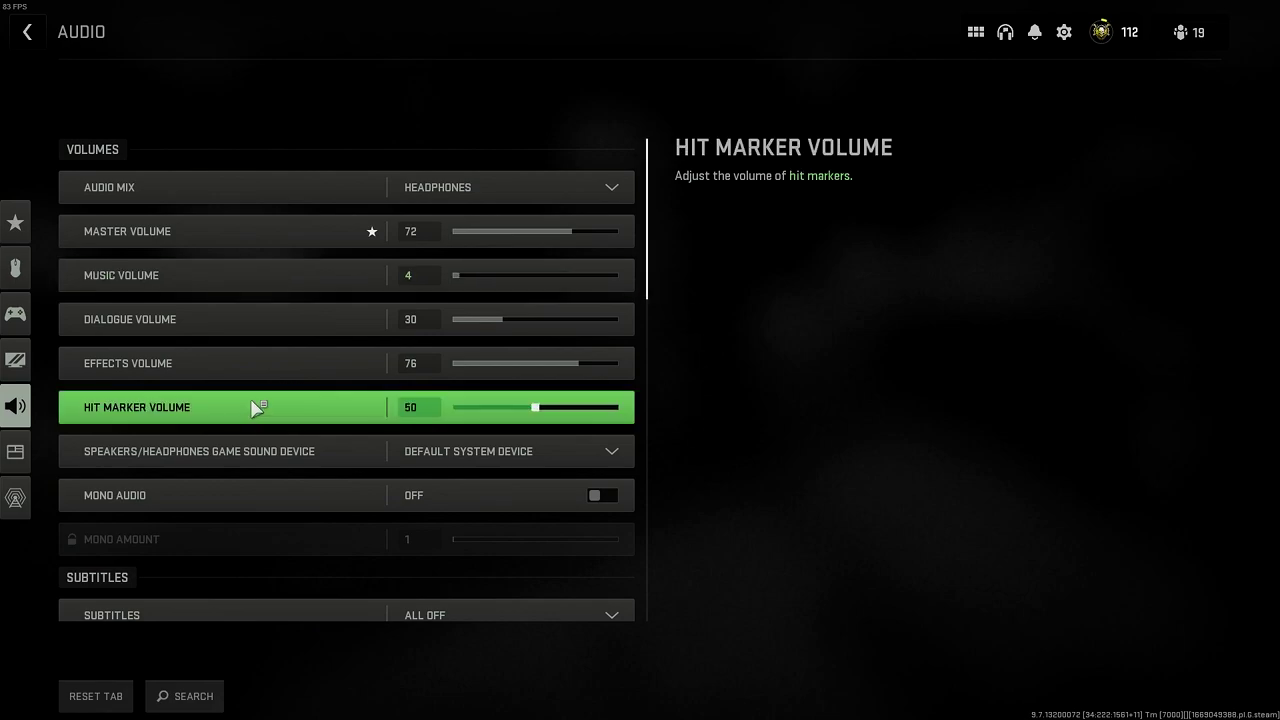
left_click(609, 449)
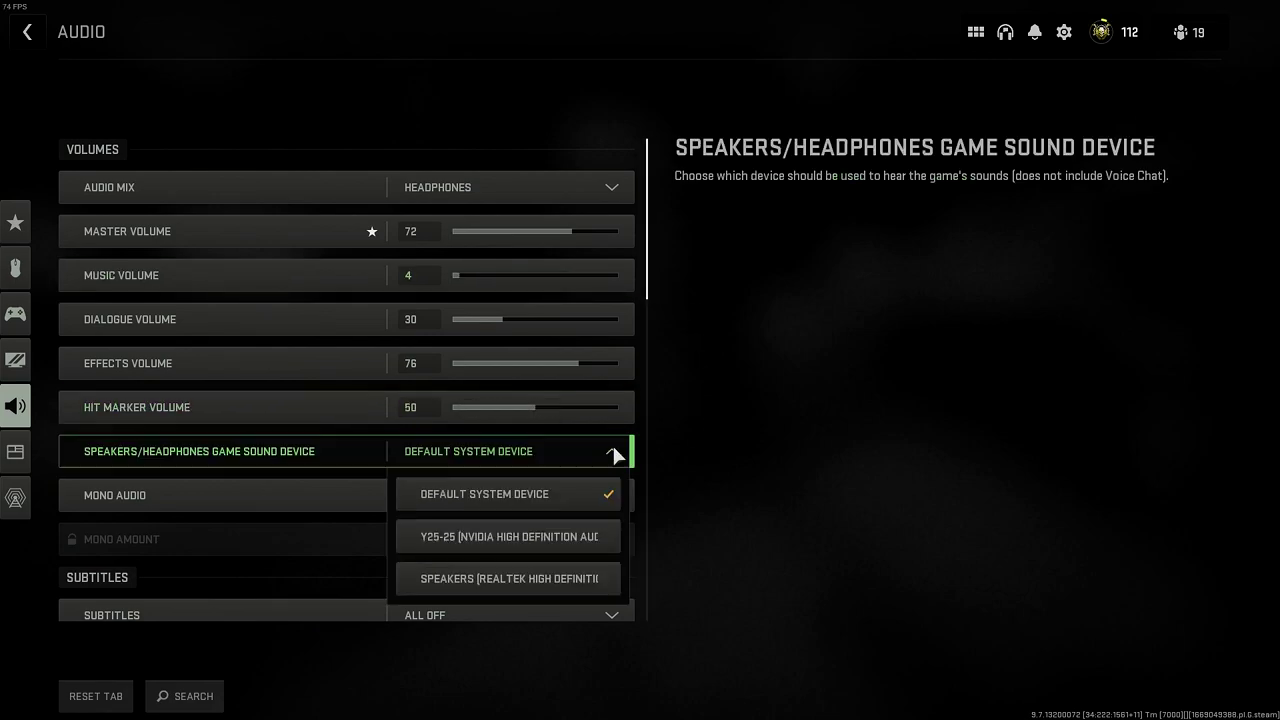
left_click(632, 457)
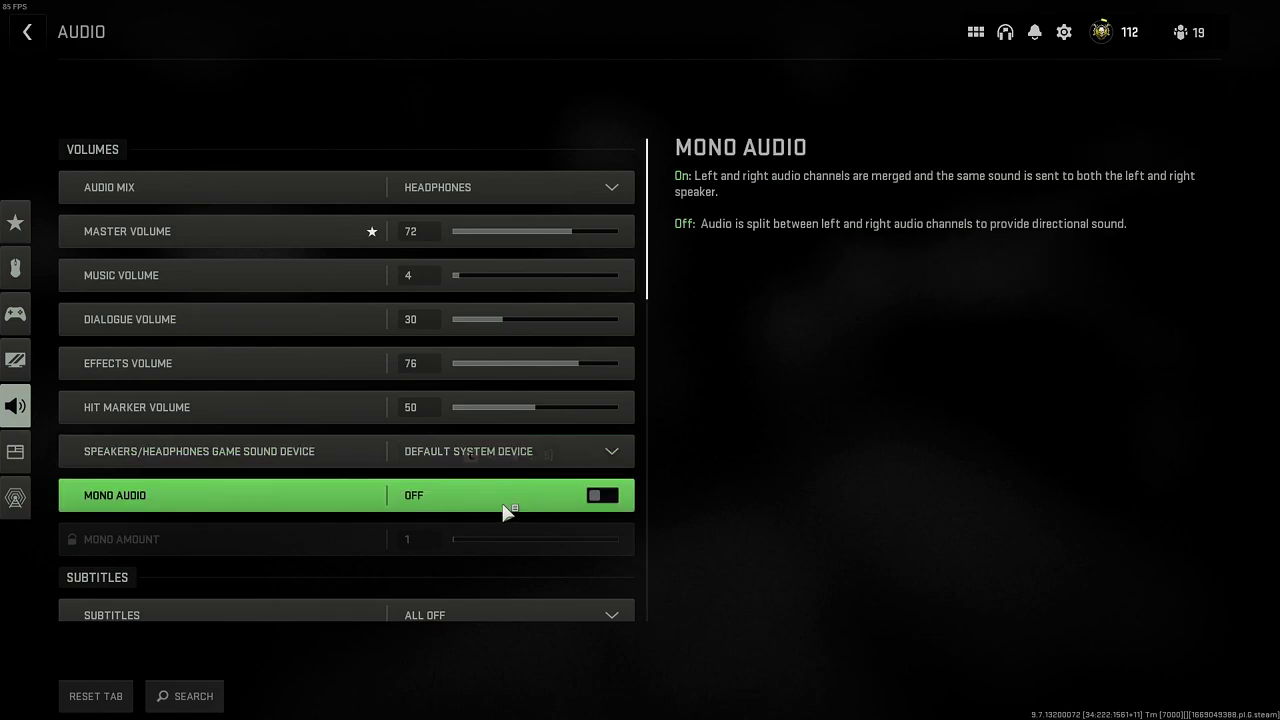
Expand the additional Subtitles settings in the Audio list and view the Subtitles choices, keeping All Off.
scroll(505, 511, "down", 7)
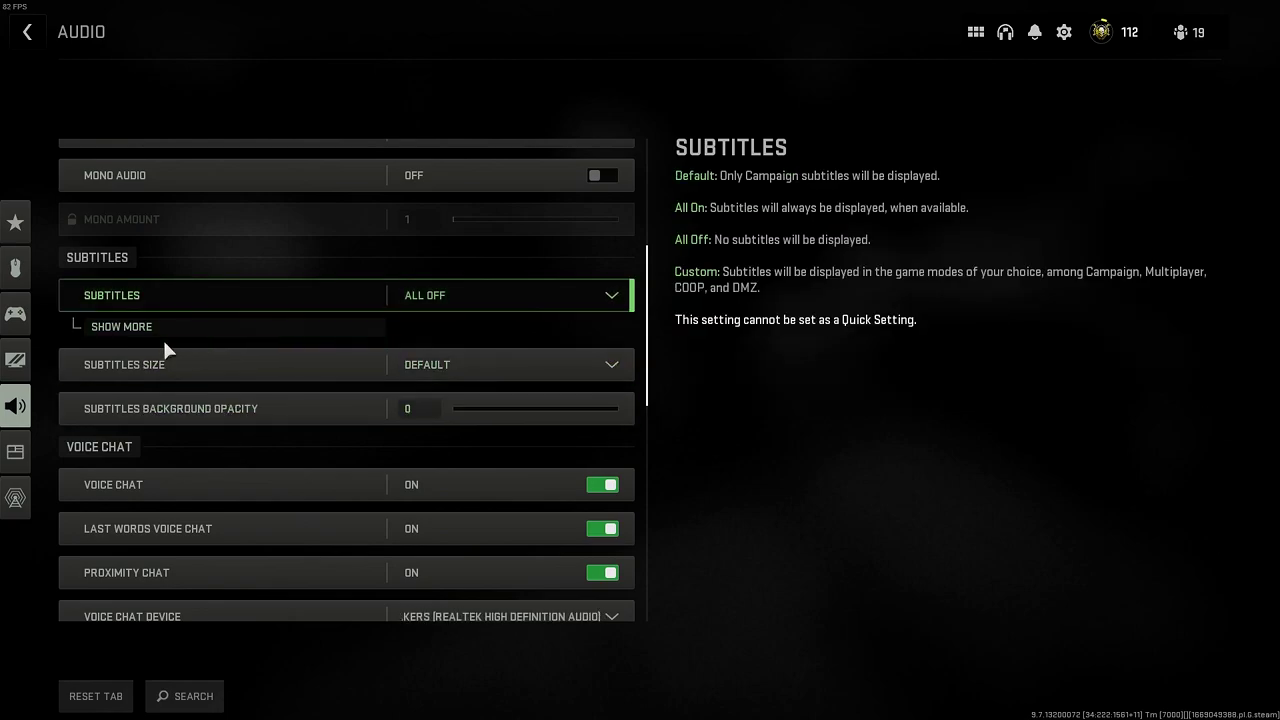
left_click(163, 336)
left_click(608, 295)
left_click(545, 300)
scroll(481, 474, "down", 2)
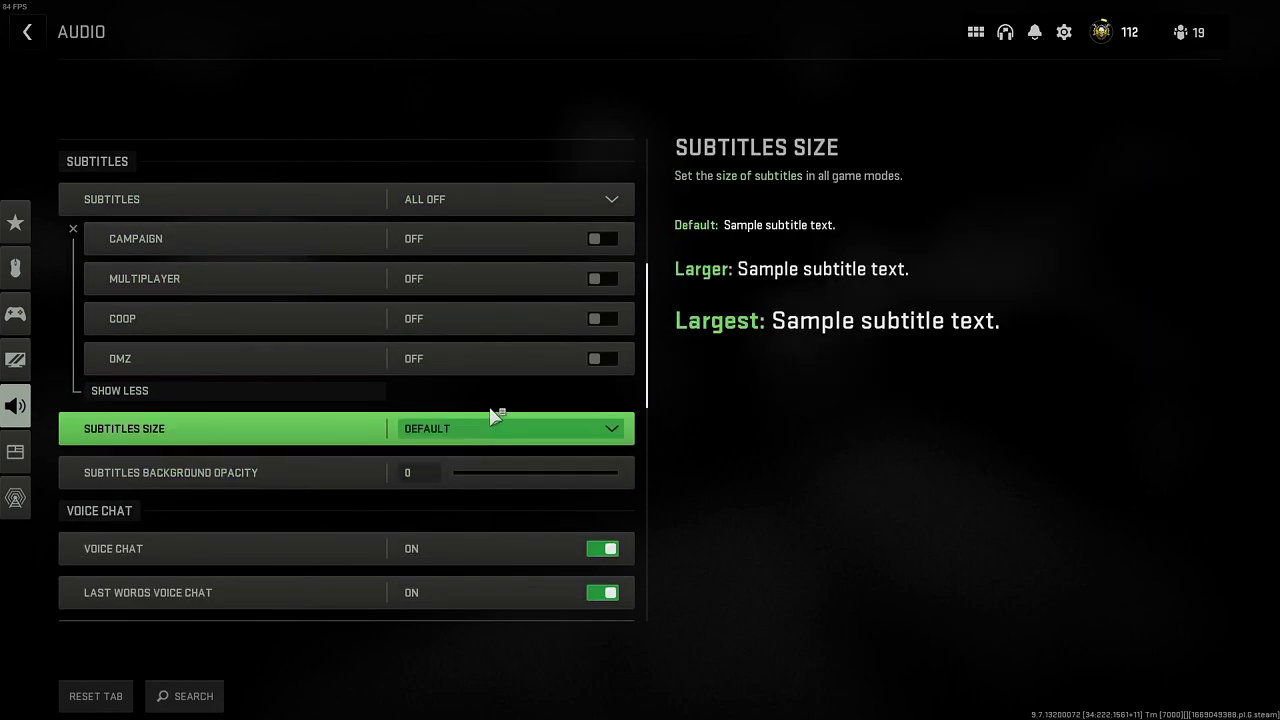
Try the Larger subtitles size and restore it to Default.
left_click(612, 428)
left_click(425, 441)
scroll(425, 441, "down", 2)
left_click(600, 332)
left_click(474, 418)
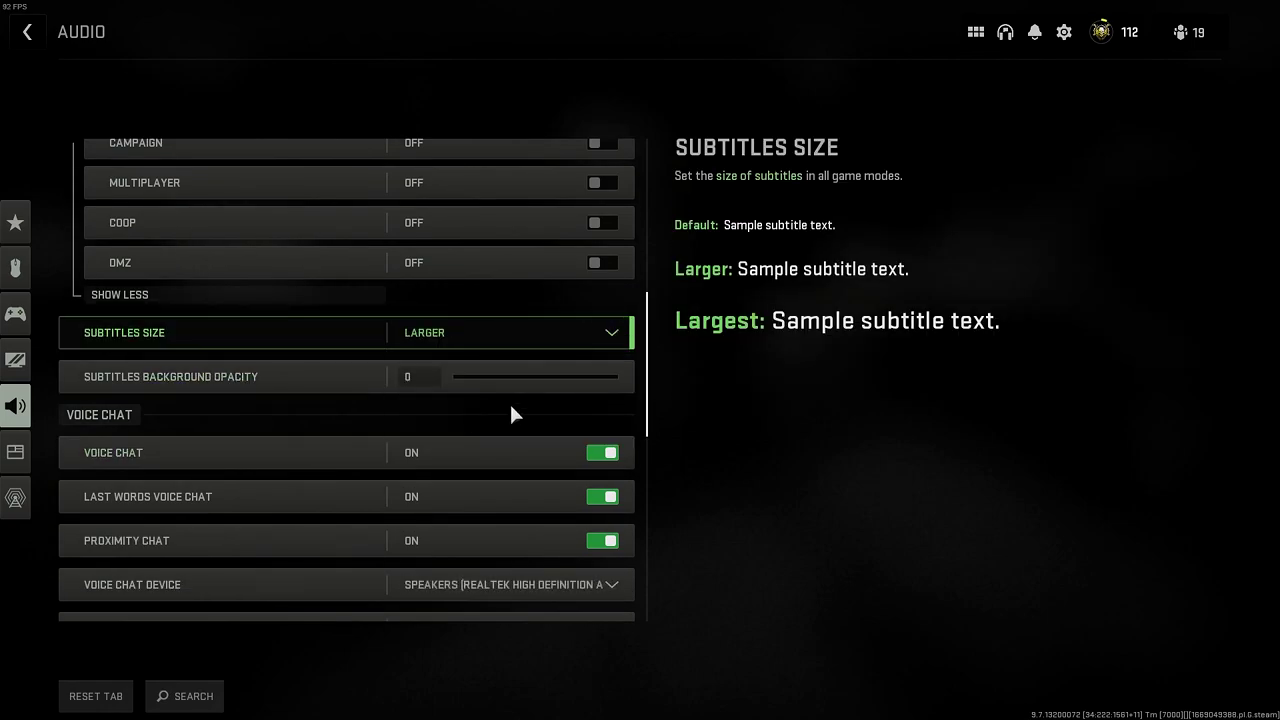
left_click(610, 332)
left_click(475, 377)
scroll(250, 425, "down", 1)
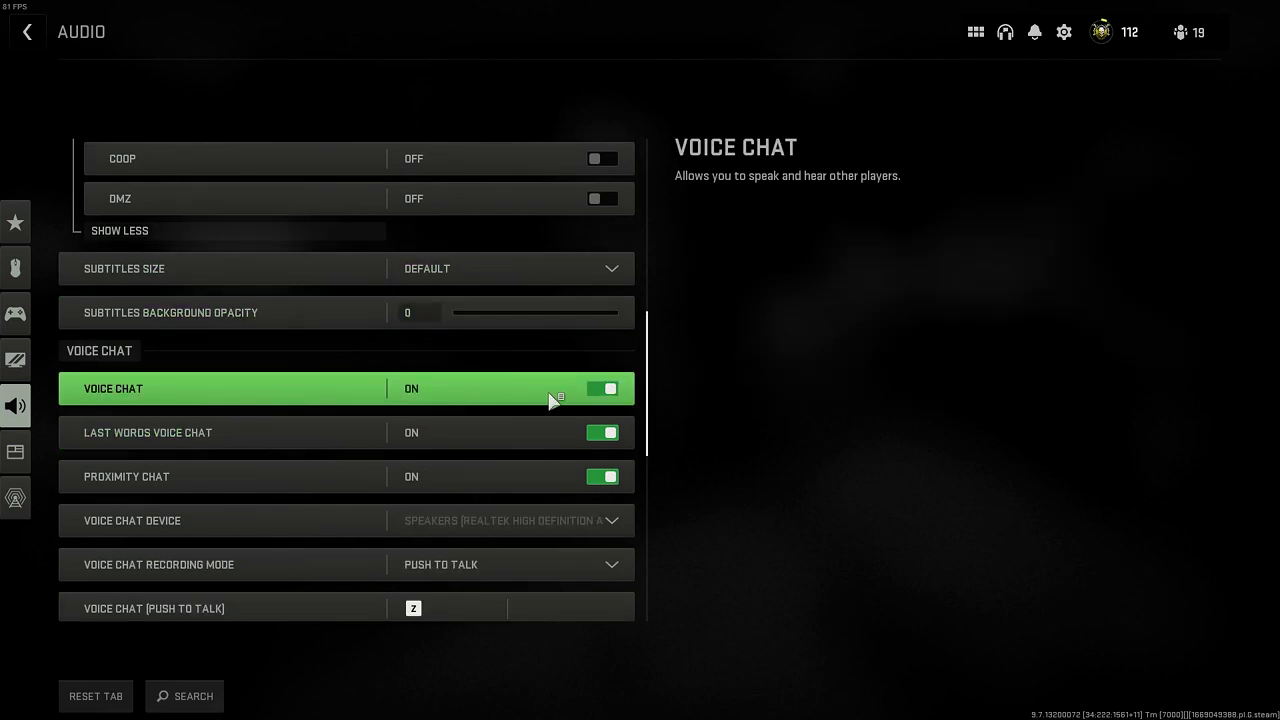
Switch Voice Chat and Last Words Voice Chat off and back on.
left_click(604, 390)
scroll(549, 383, "down", 1)
left_click(603, 329)
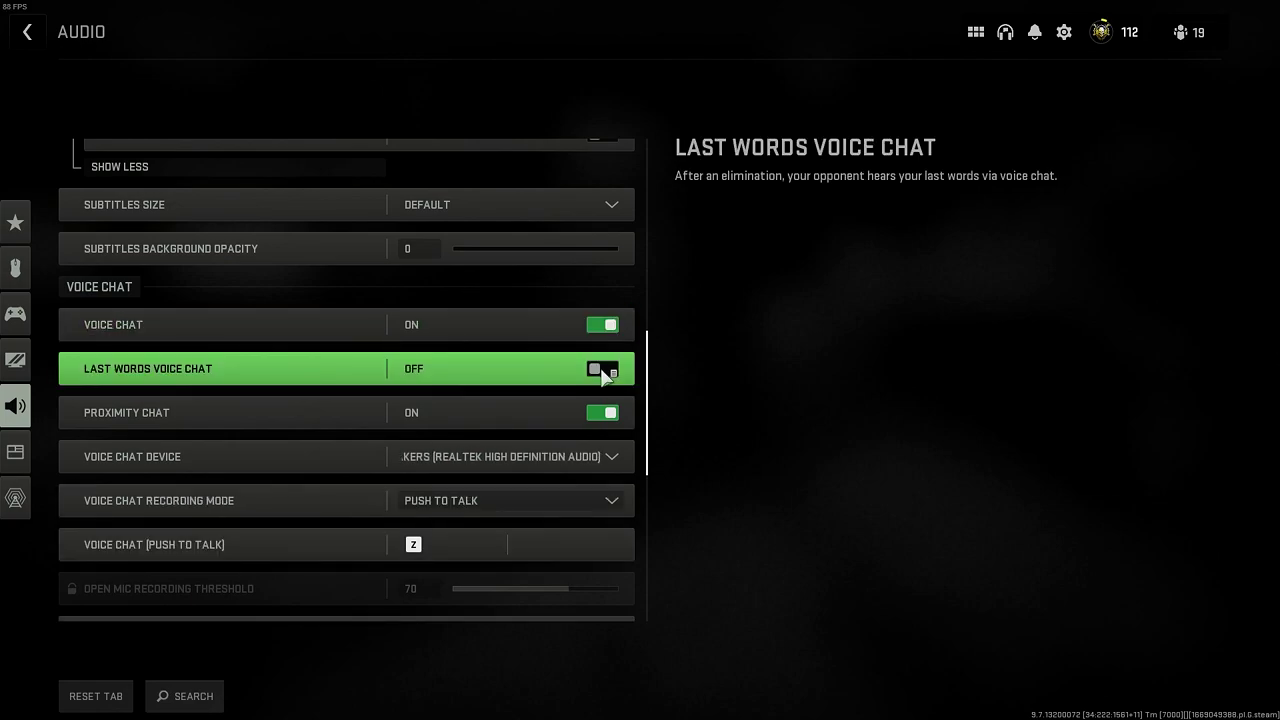
left_click(604, 369)
scroll(427, 473, "down", 2)
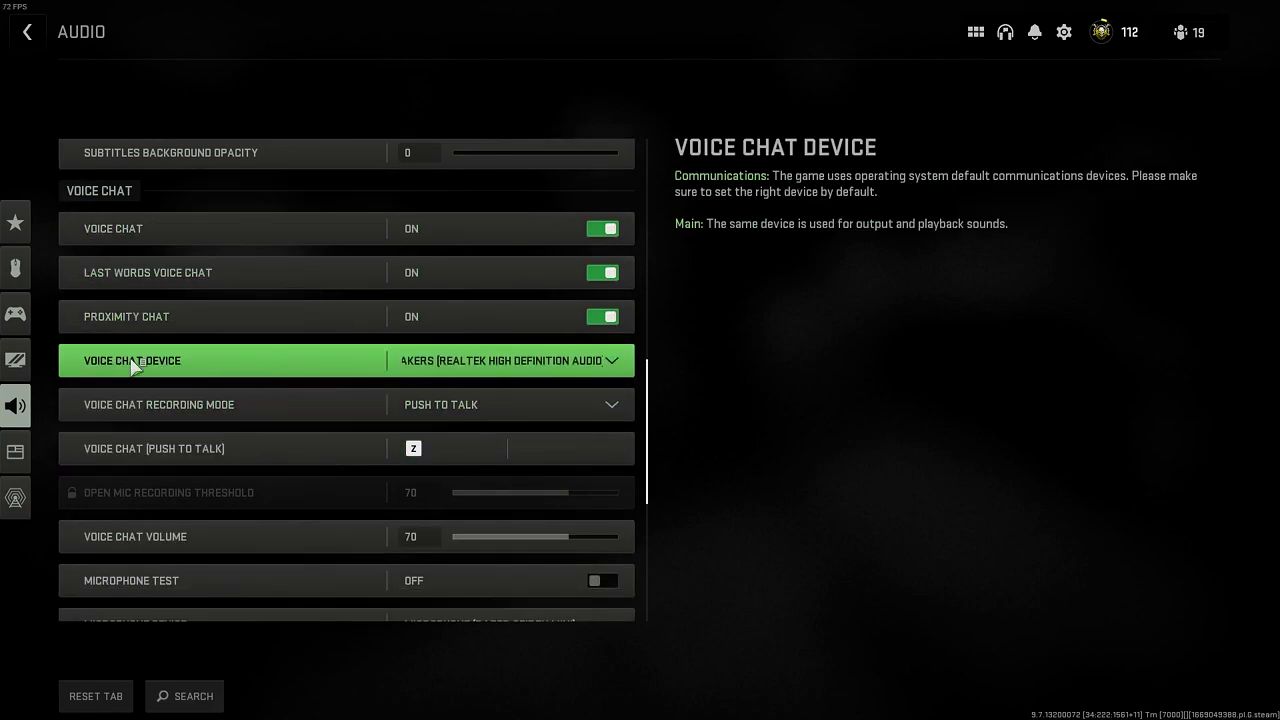
View the Voice Chat Device and Voice Chat Recording Mode choices, keeping the Realtek speakers and Push to Talk.
left_click(560, 362)
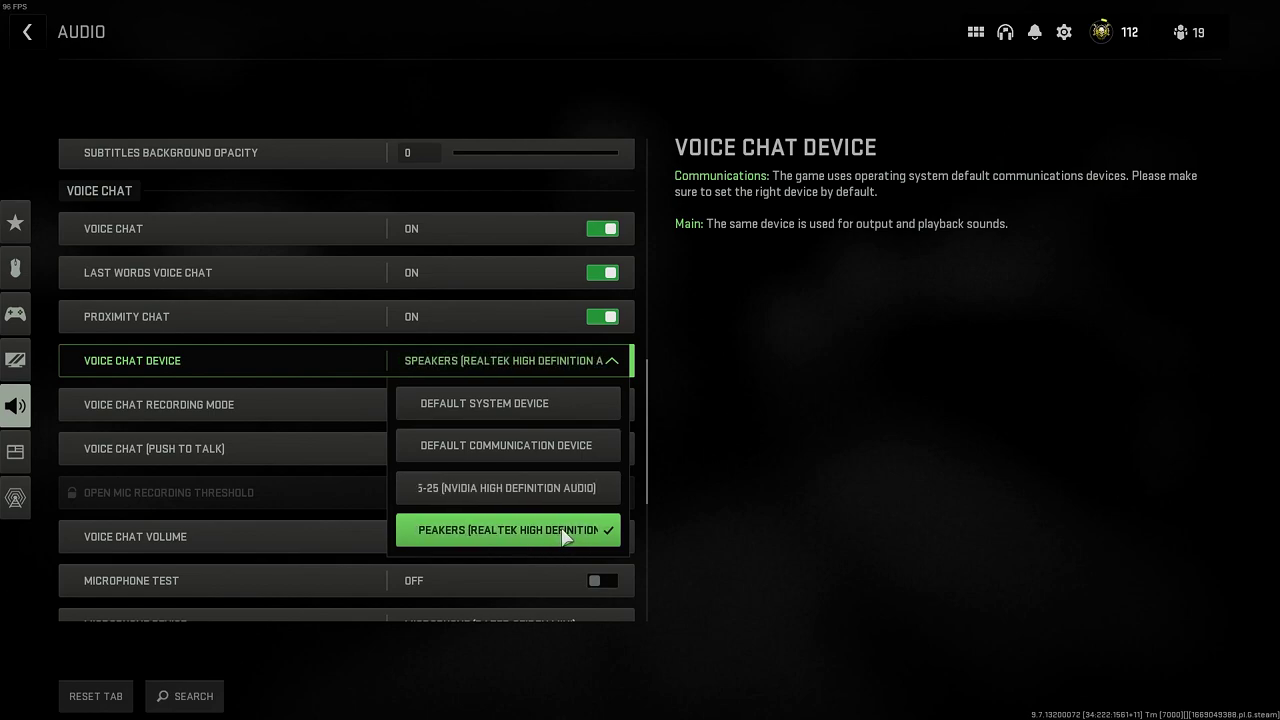
left_click(760, 426)
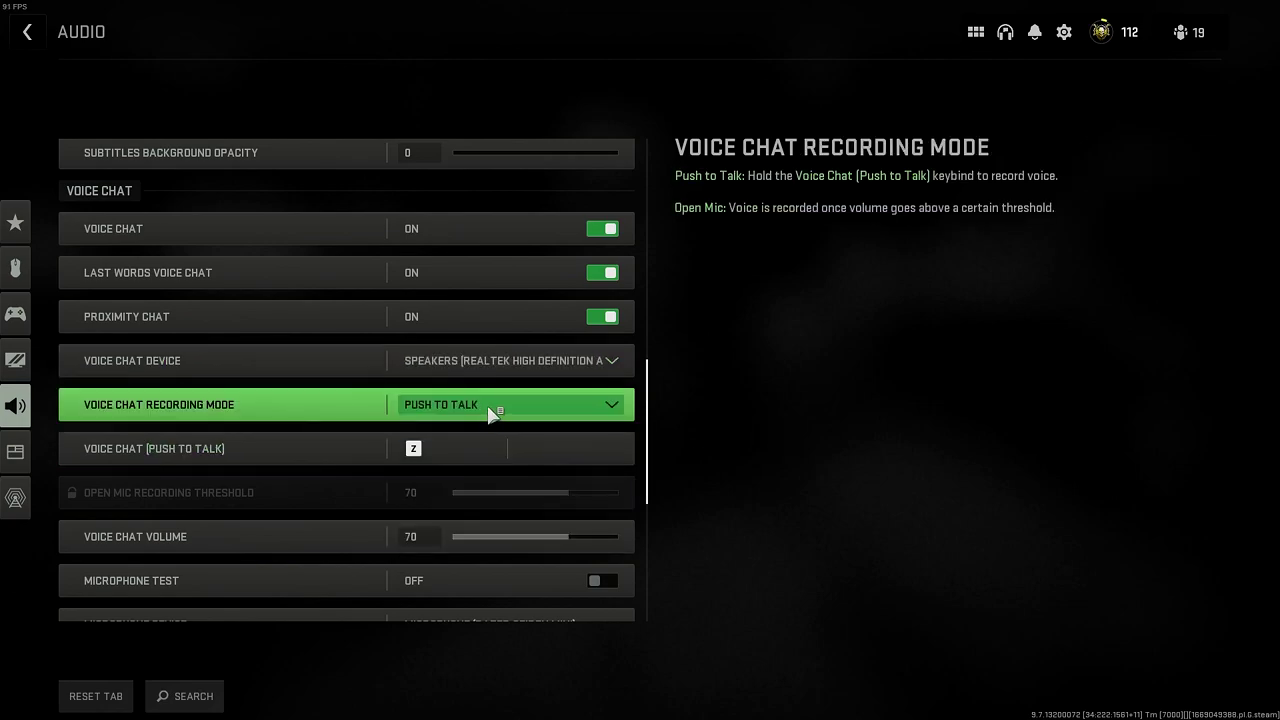
left_click(578, 411)
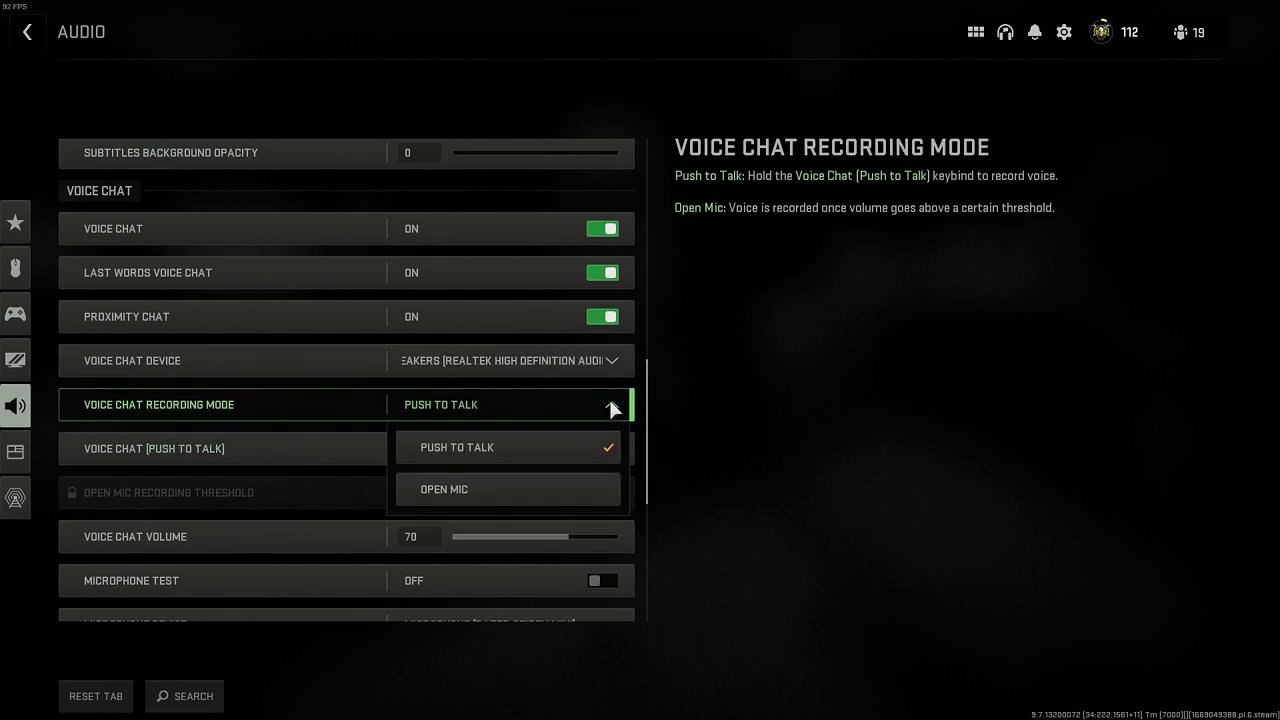
left_click(701, 462)
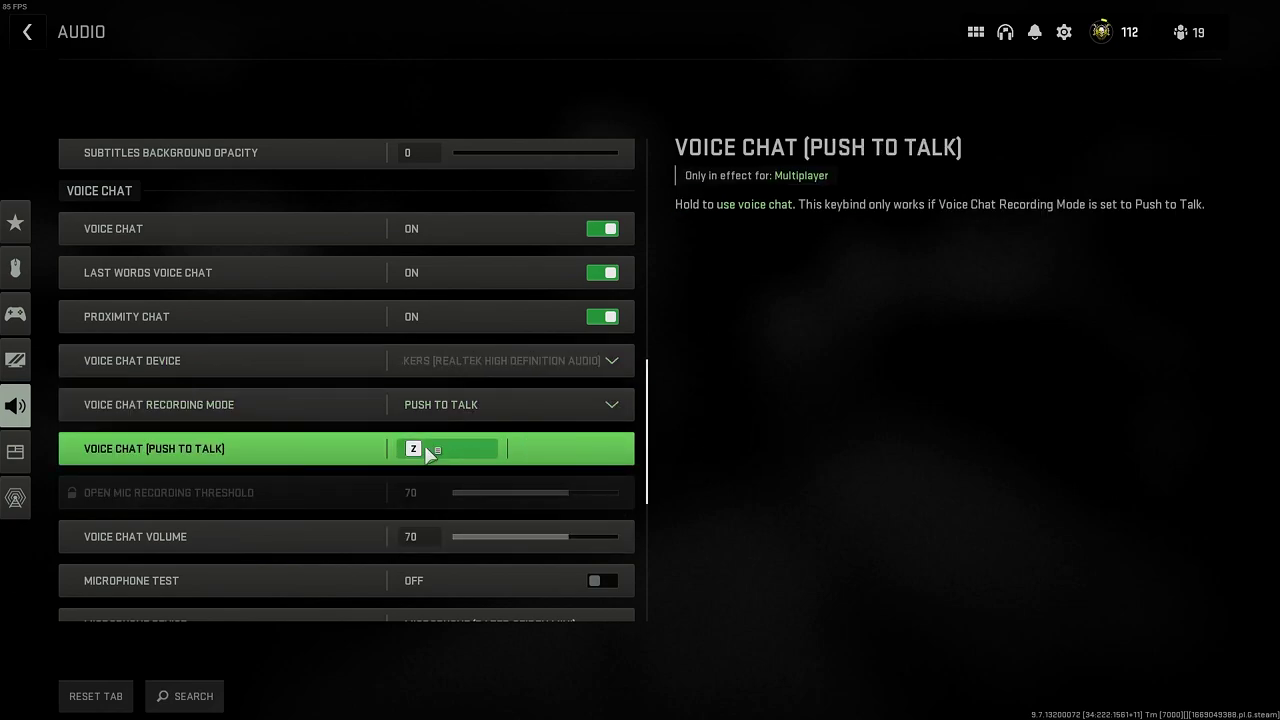
Review the push-to-talk and microphone settings and view the Microphone Device choices, keeping the Razer Seiren Mini.
scroll(440, 462, "down", 2)
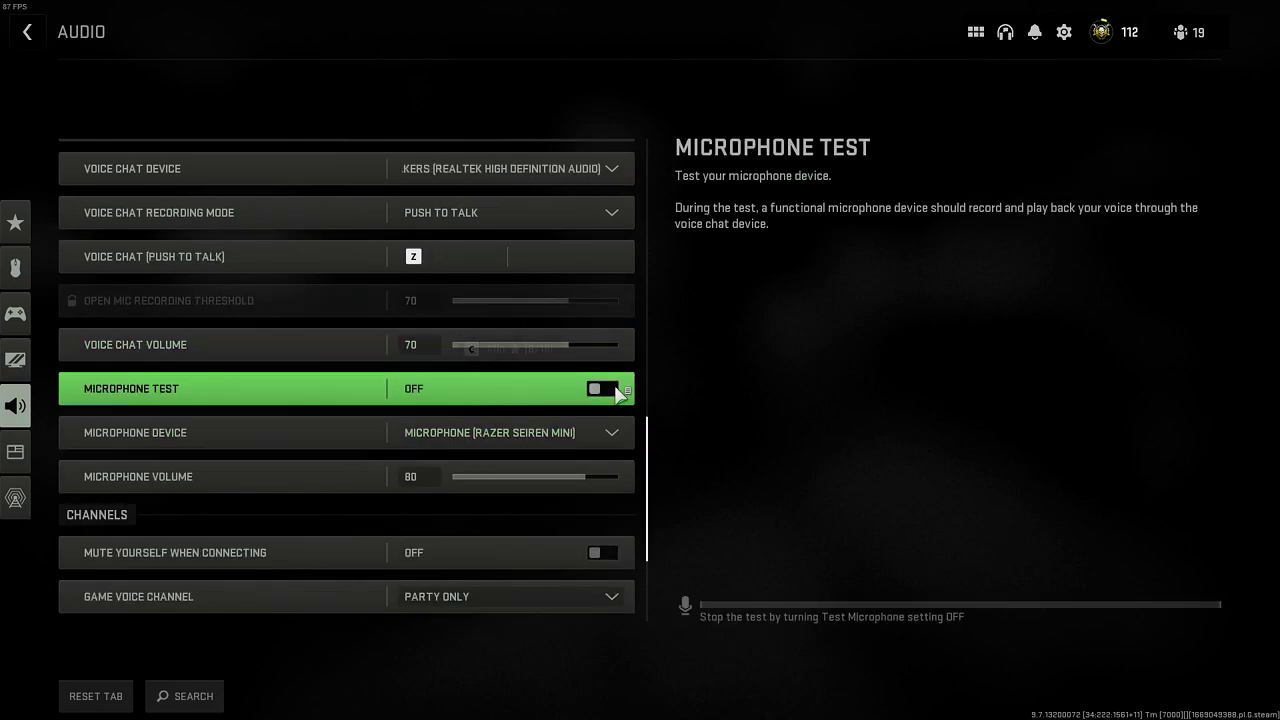
left_click(616, 440)
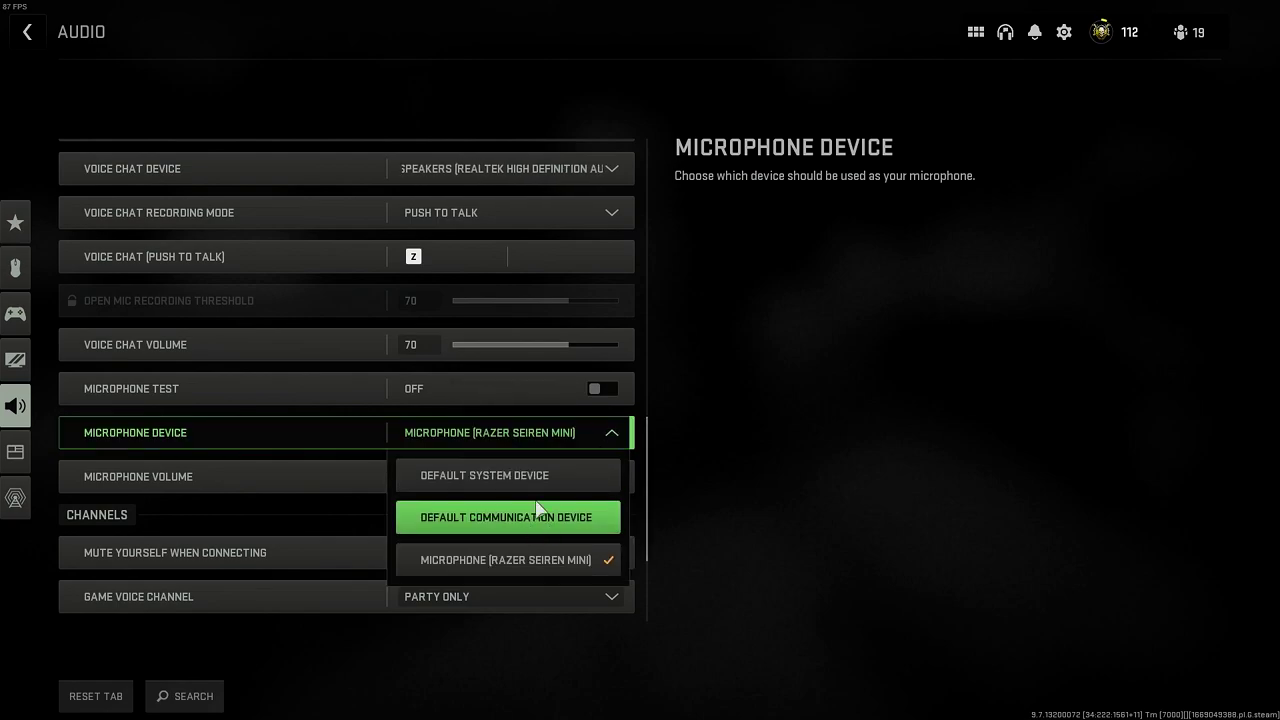
left_click(724, 482)
Switch Mute Yourself When Connecting on and back off, and view the Game Voice Channel choices, keeping Party Only.
scroll(478, 470, "down", 3)
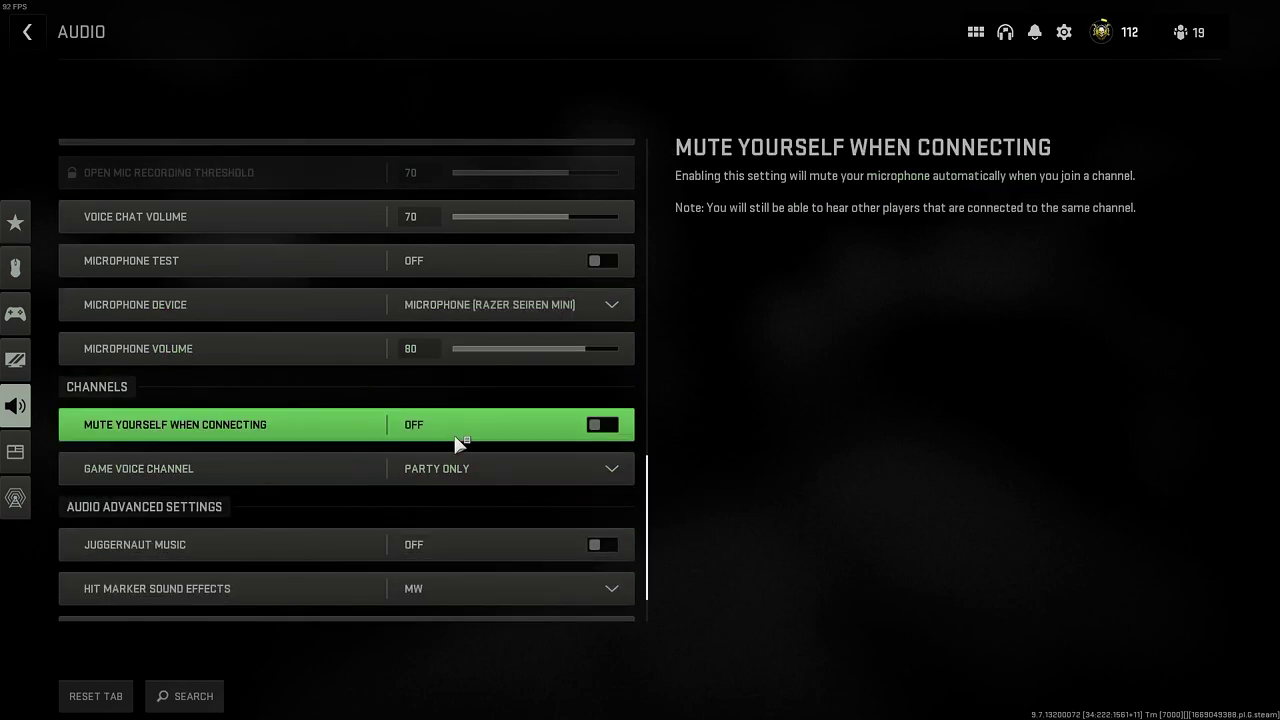
left_click(605, 427)
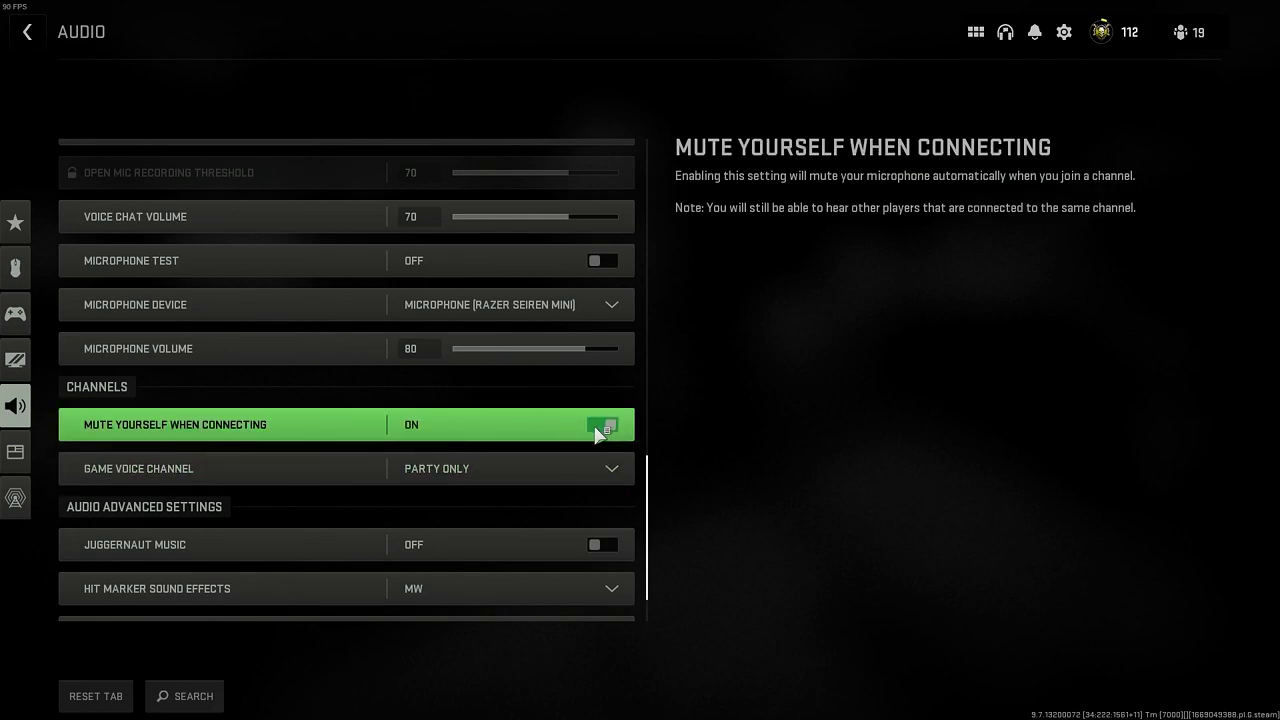
scroll(558, 441, "down", 1)
left_click(460, 404)
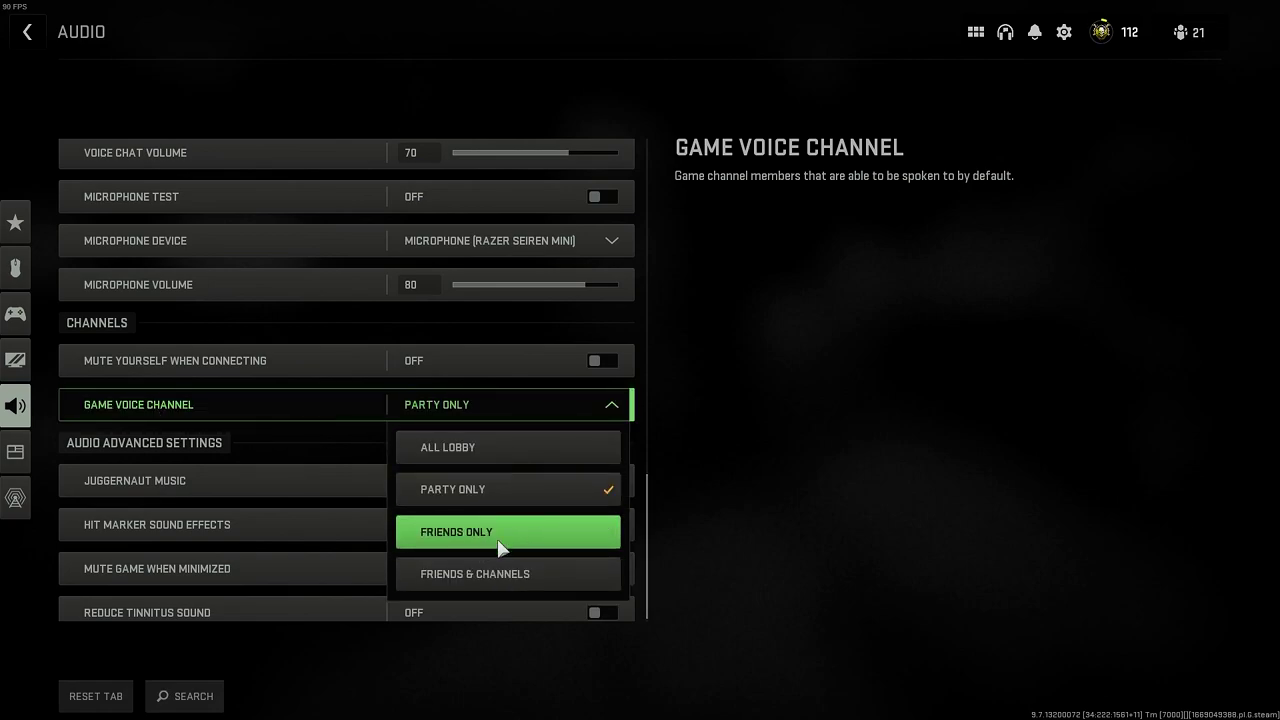
left_click(612, 500)
scroll(540, 488, "down", 1)
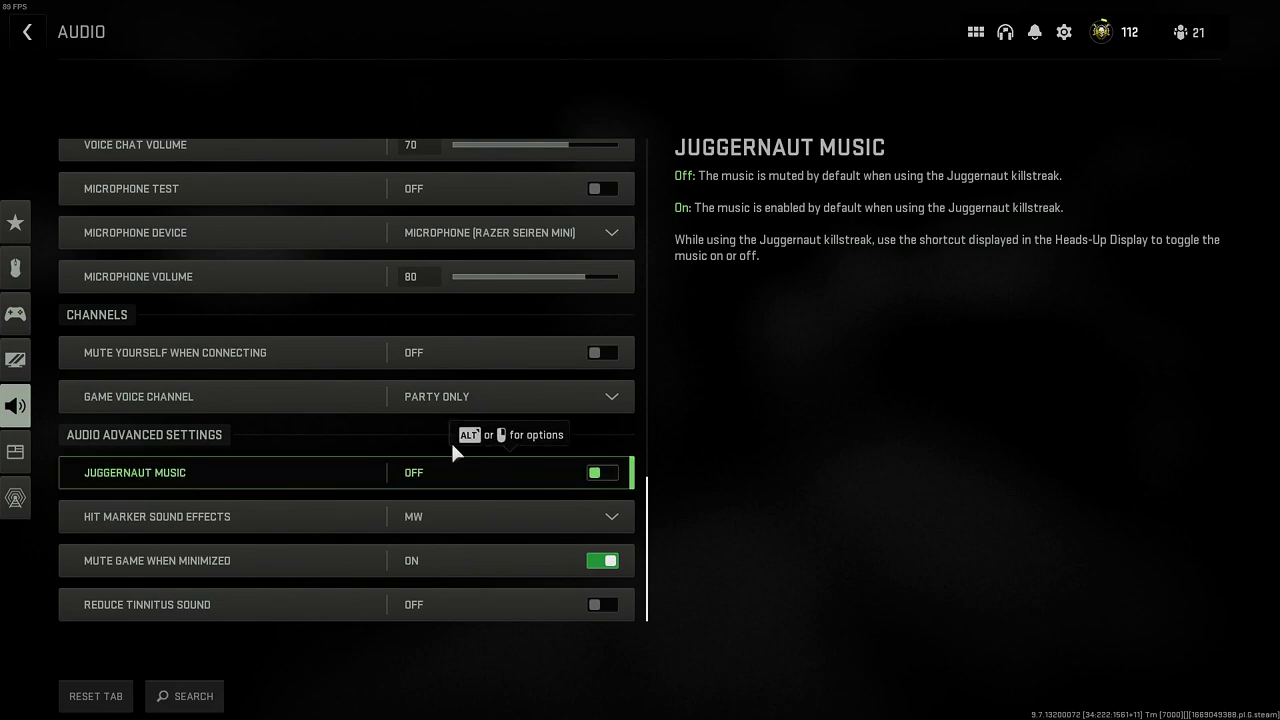
View the Hit Marker Sound Effects choices, keeping MW, and check the Mute Game When Minimized setting, leaving it on.
left_click(612, 517)
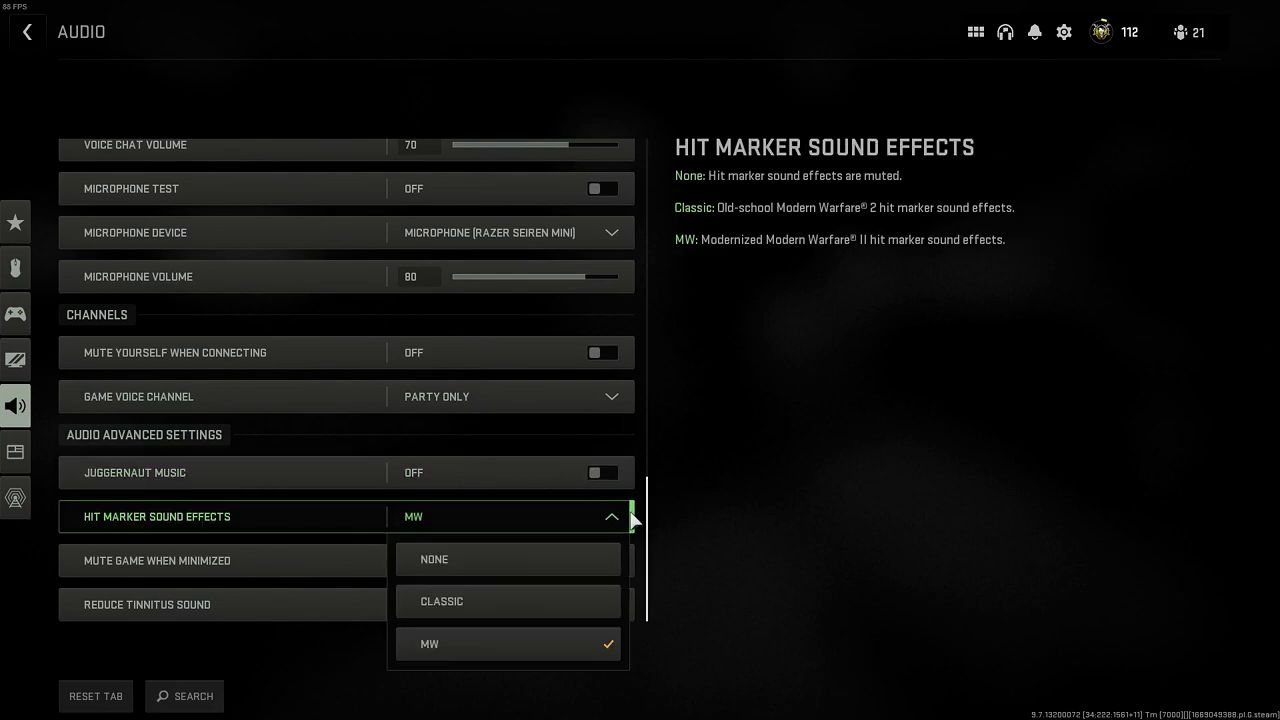
left_click(774, 577)
left_click(603, 561)
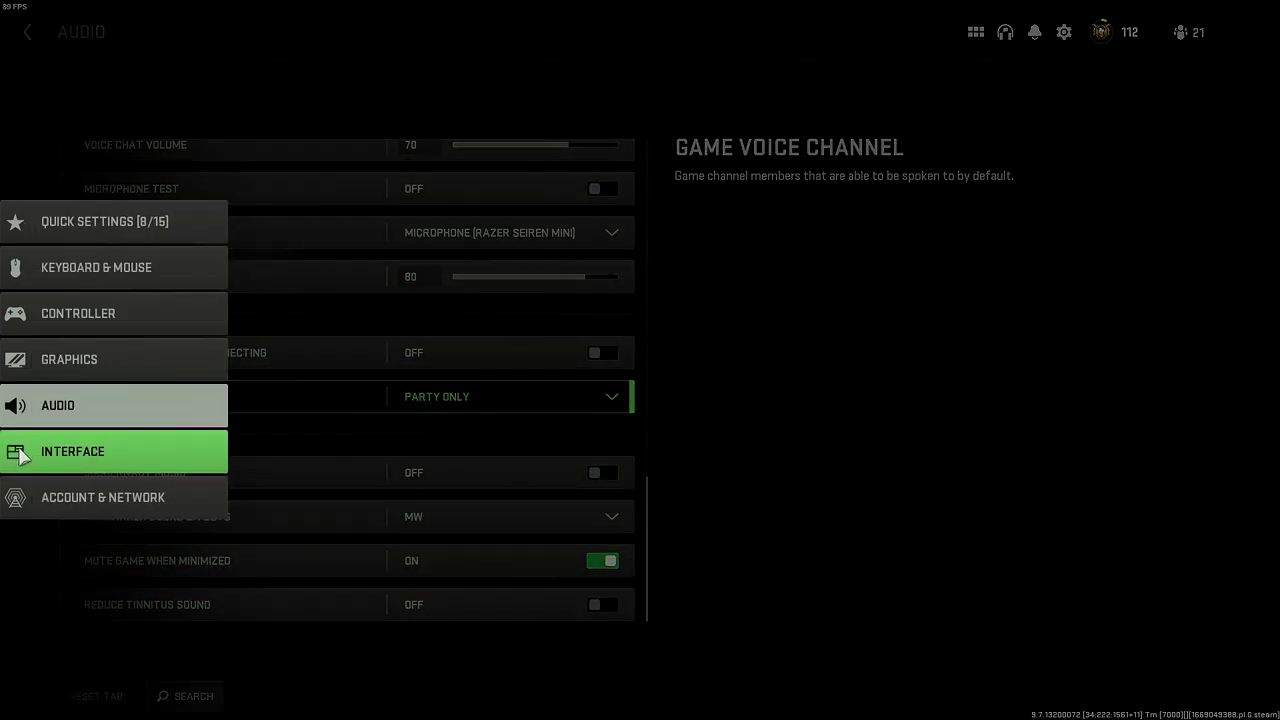
Open the Interface settings and view the Menu Text Size and Subtitles choices, keeping Default and All Off.
left_click(22, 451)
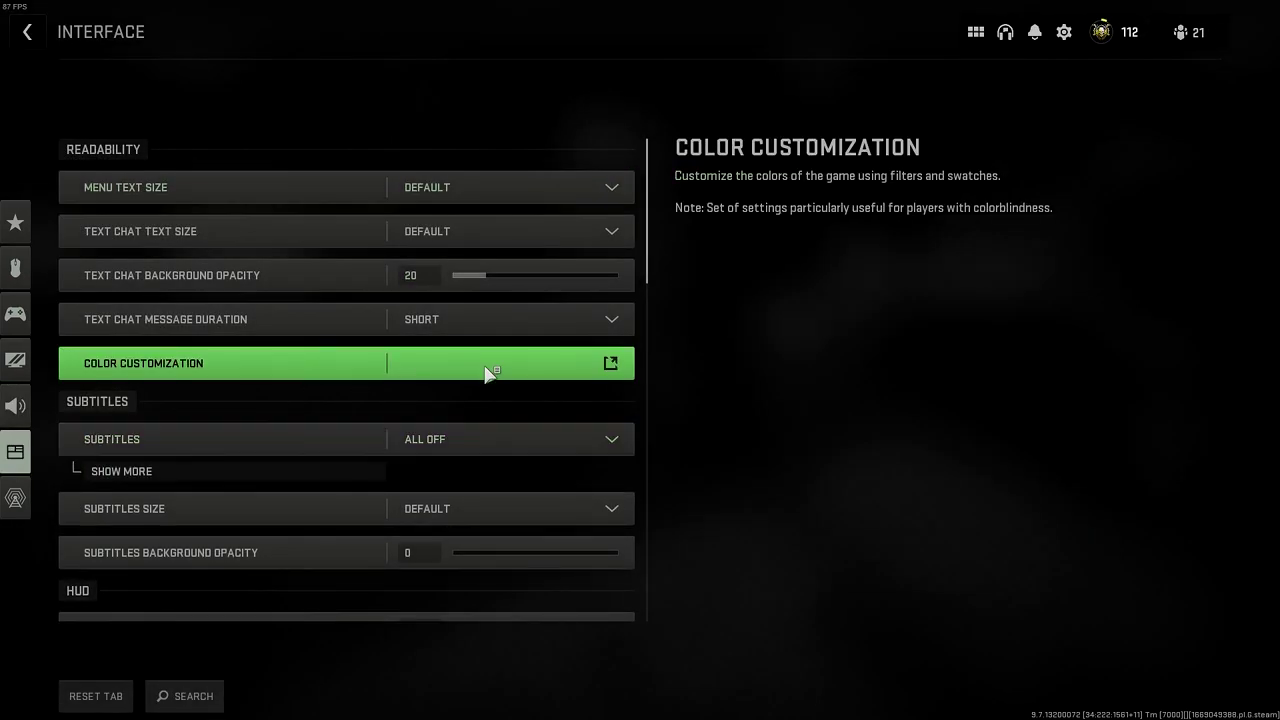
left_click(613, 196)
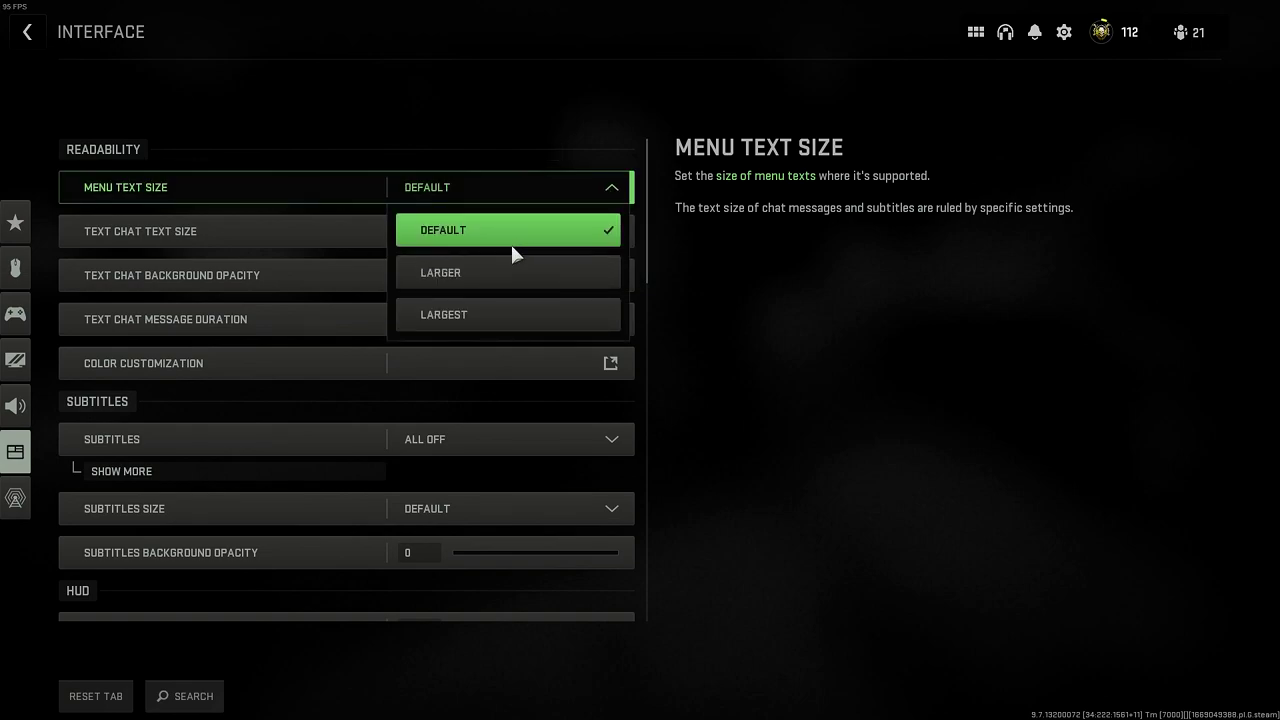
left_click(567, 152)
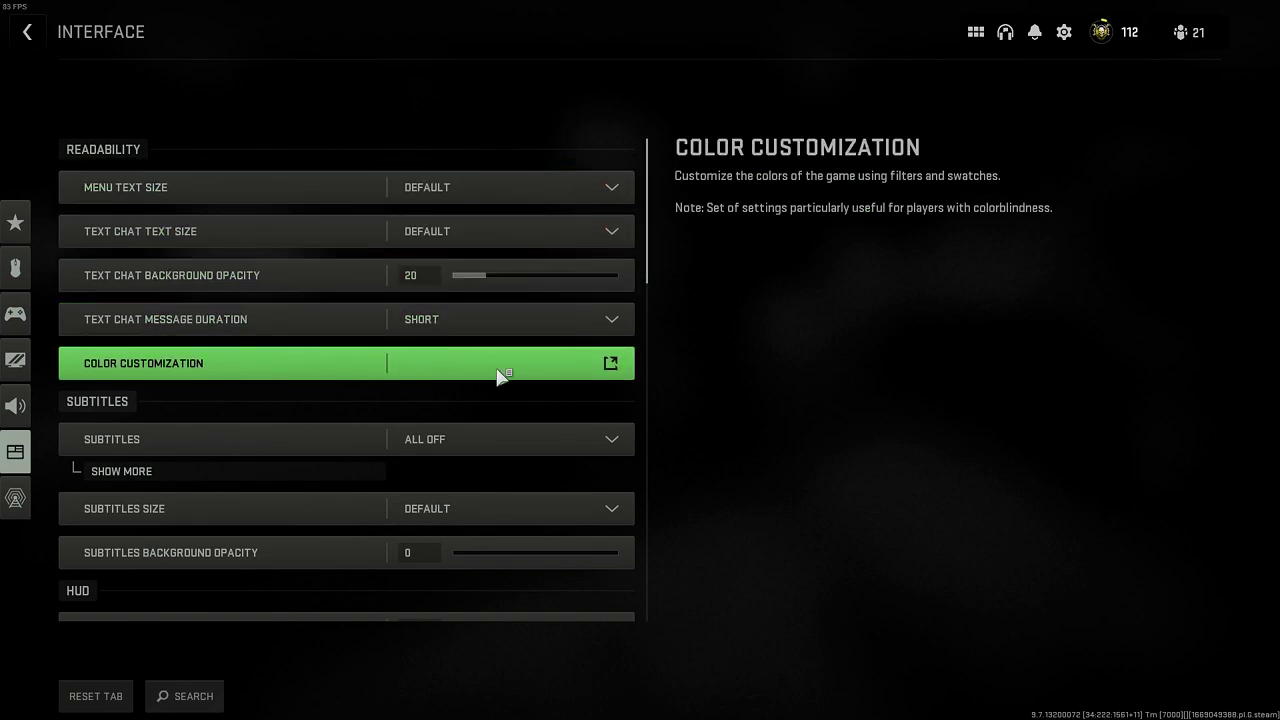
scroll(353, 435, "down", 2)
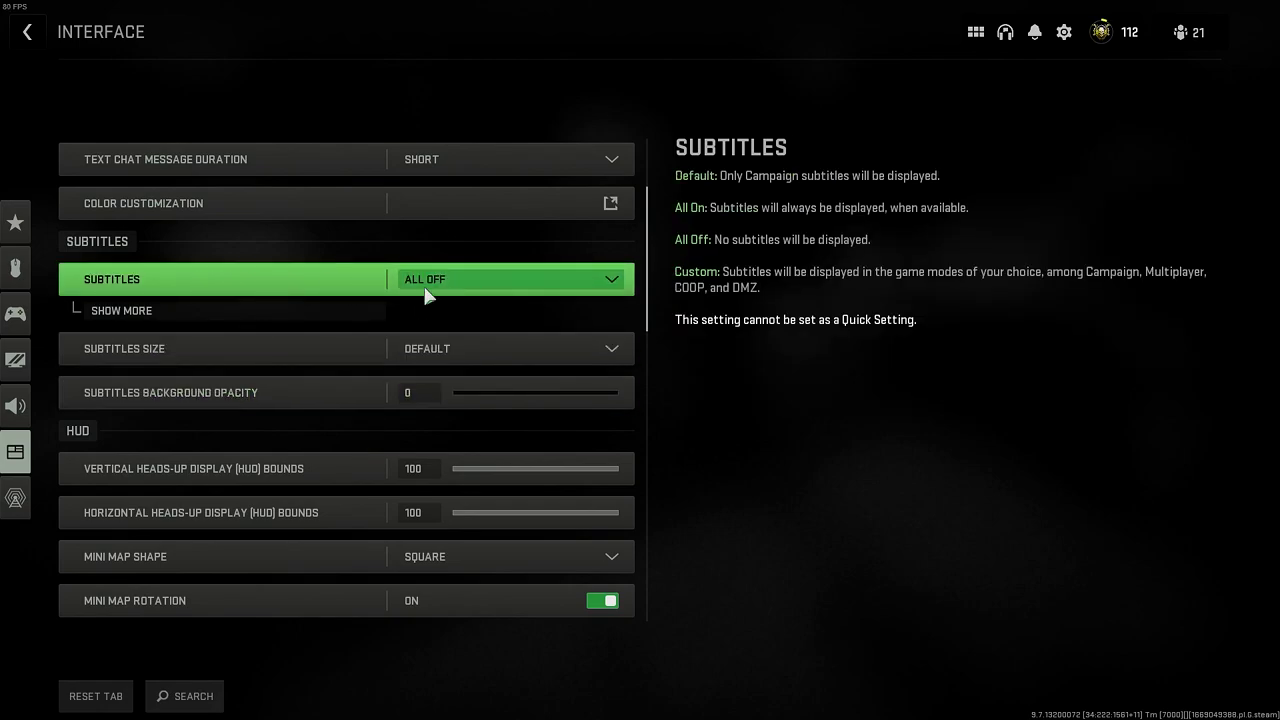
left_click(558, 279)
left_click(451, 238)
Review the HUD settings and view the Mini Map Shape and Crosshairs choices, keeping Square and On.
scroll(290, 430, "down", 3)
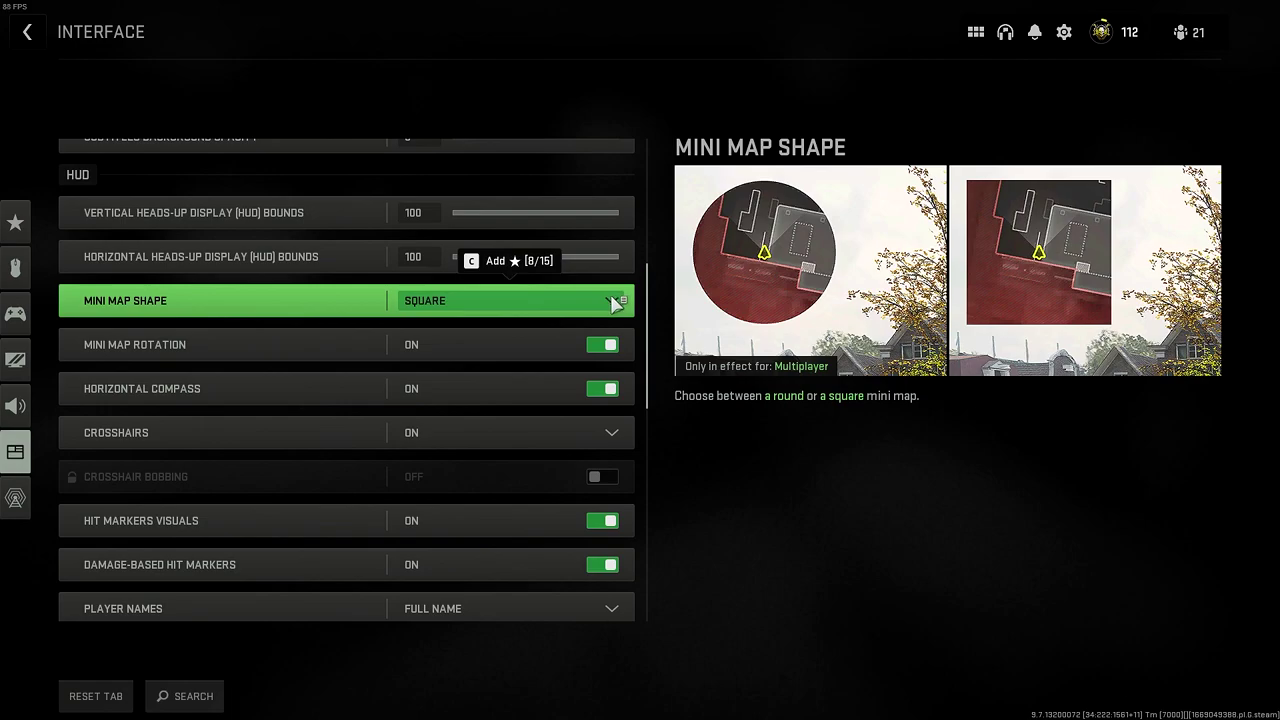
left_click(610, 301)
left_click(611, 300)
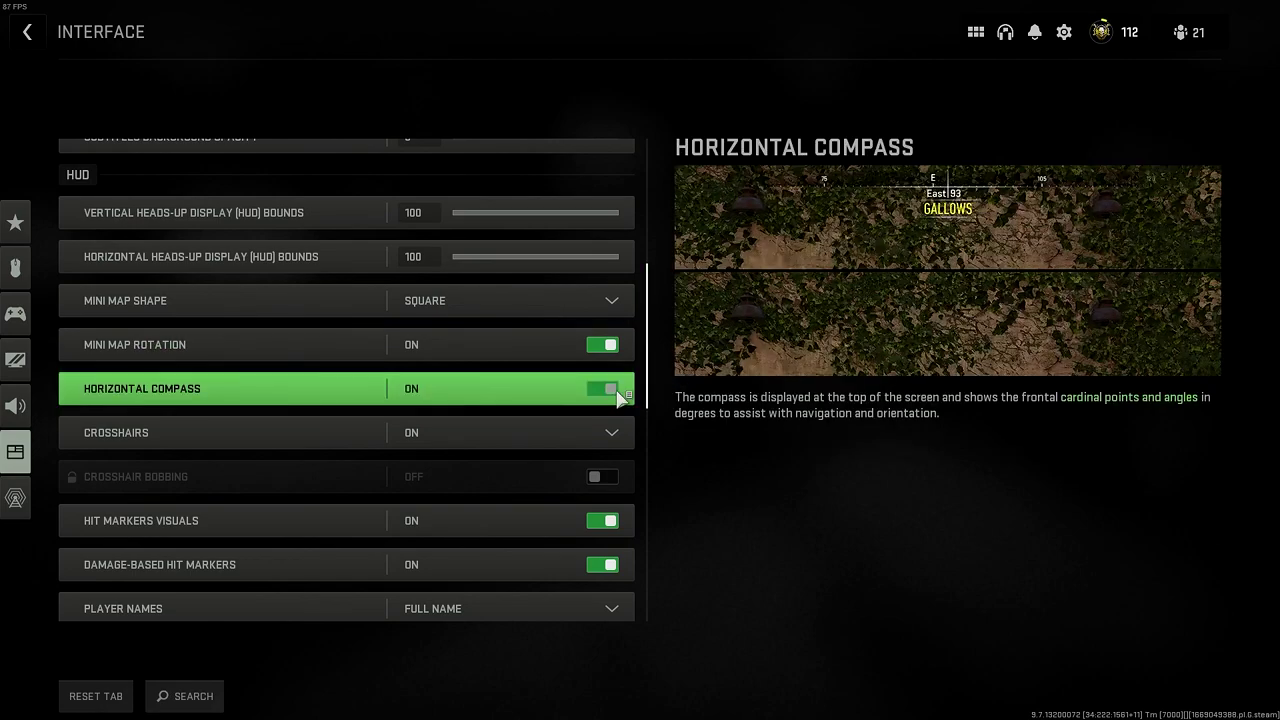
left_click(611, 437)
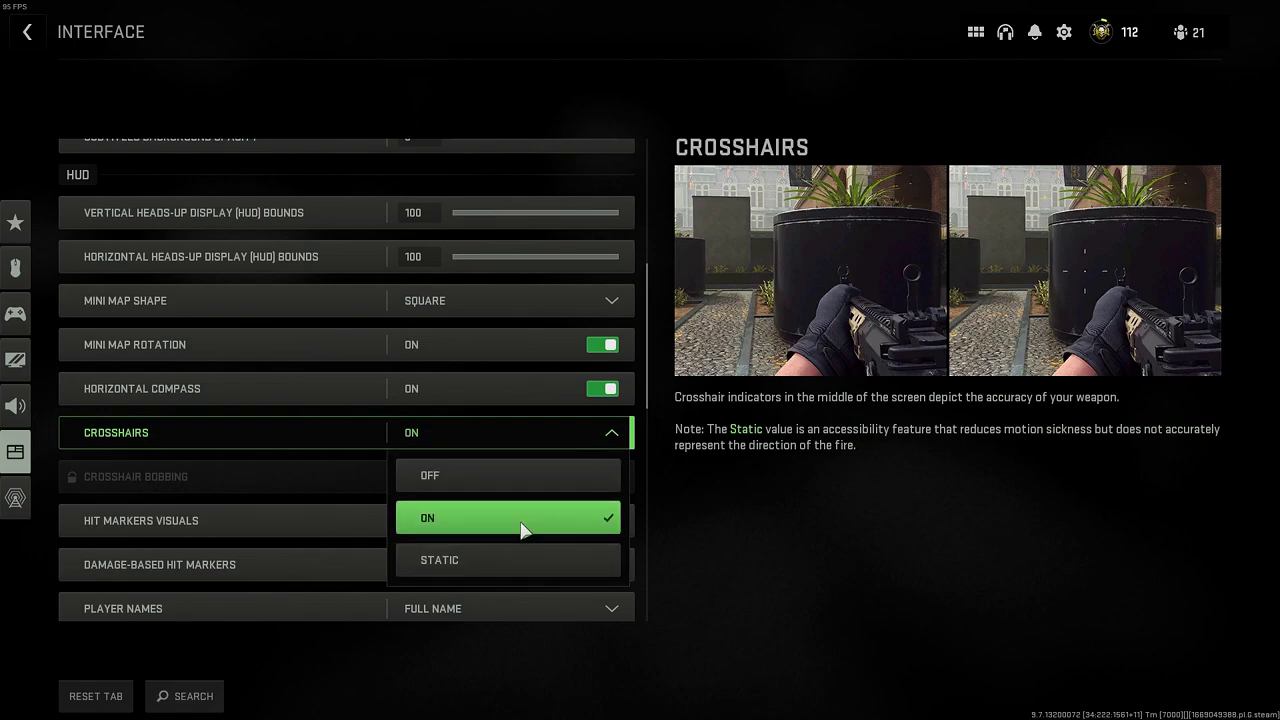
left_click(594, 508)
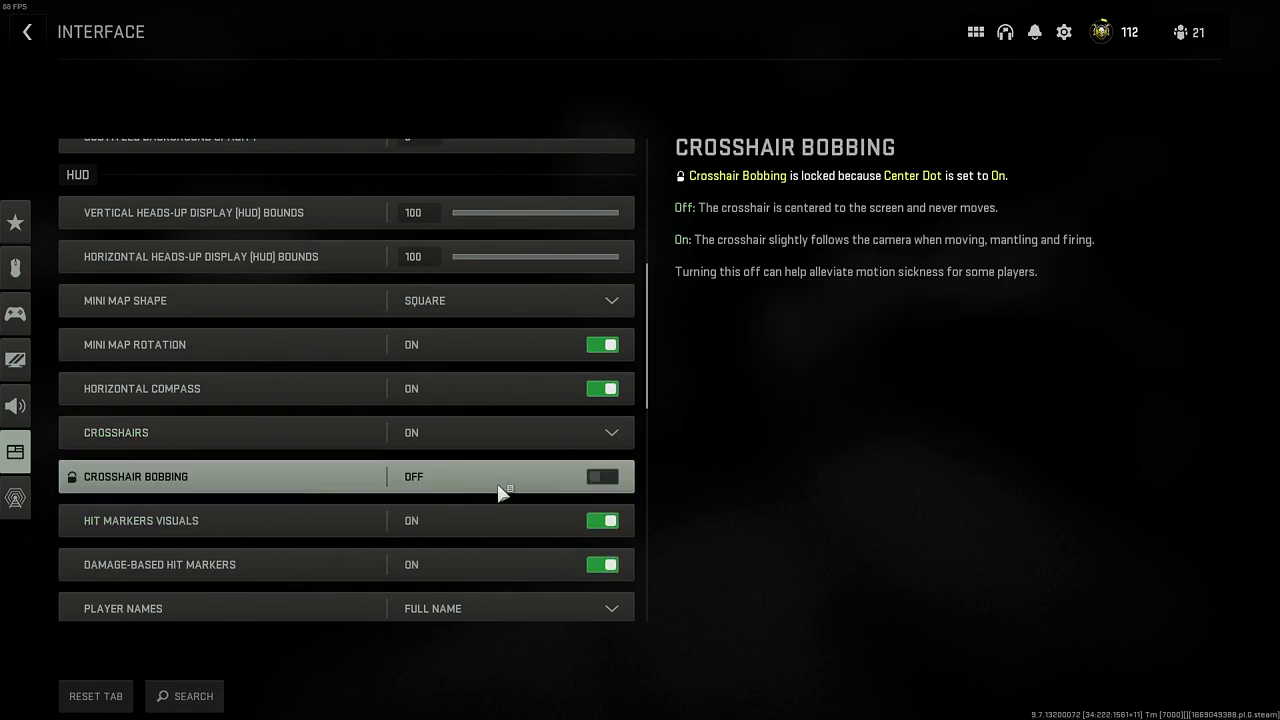
Review the remaining HUD settings in the Interface options and view the Player Names choices, keeping Full Name.
scroll(434, 489, "down", 2)
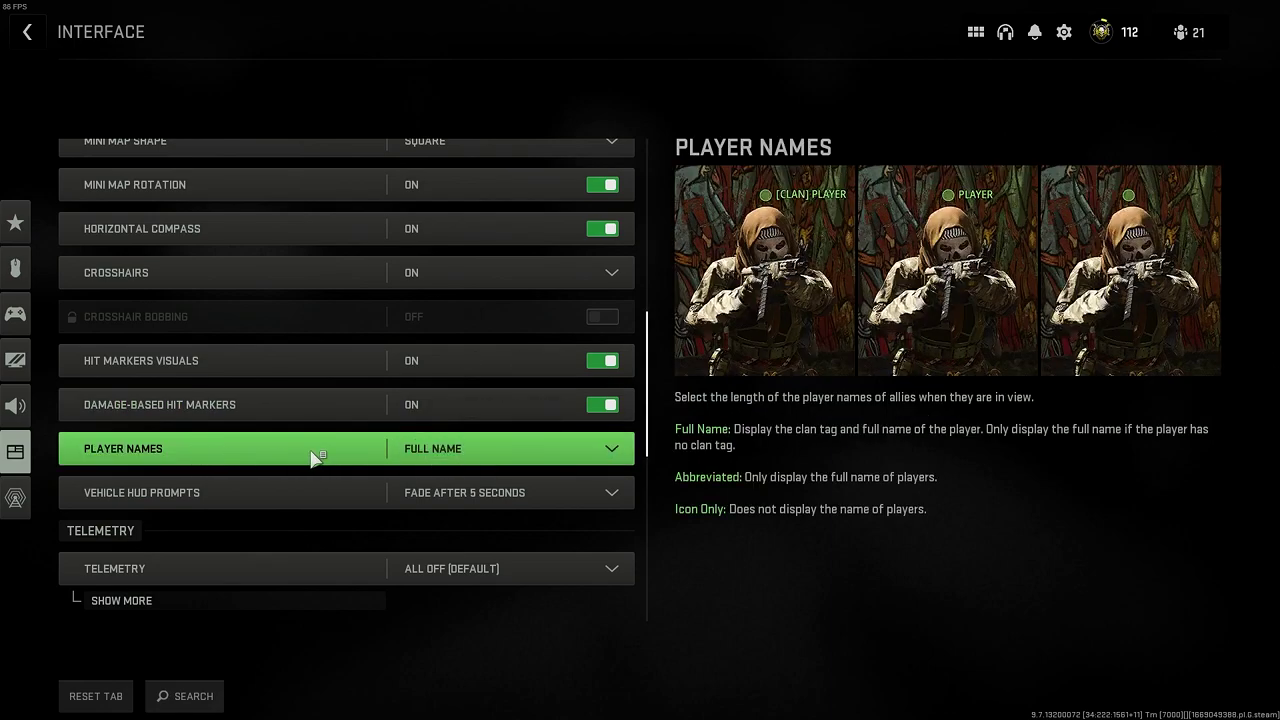
left_click(620, 452)
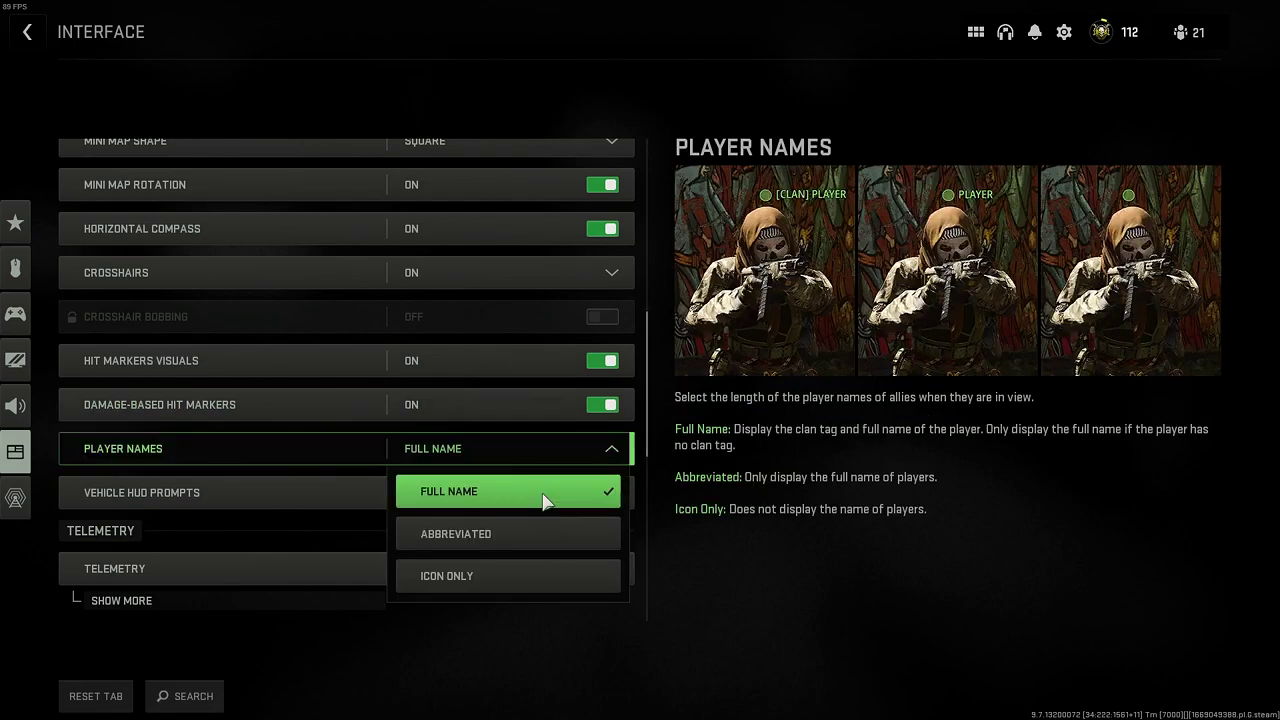
left_click(800, 580)
scroll(571, 417, "down", 1)
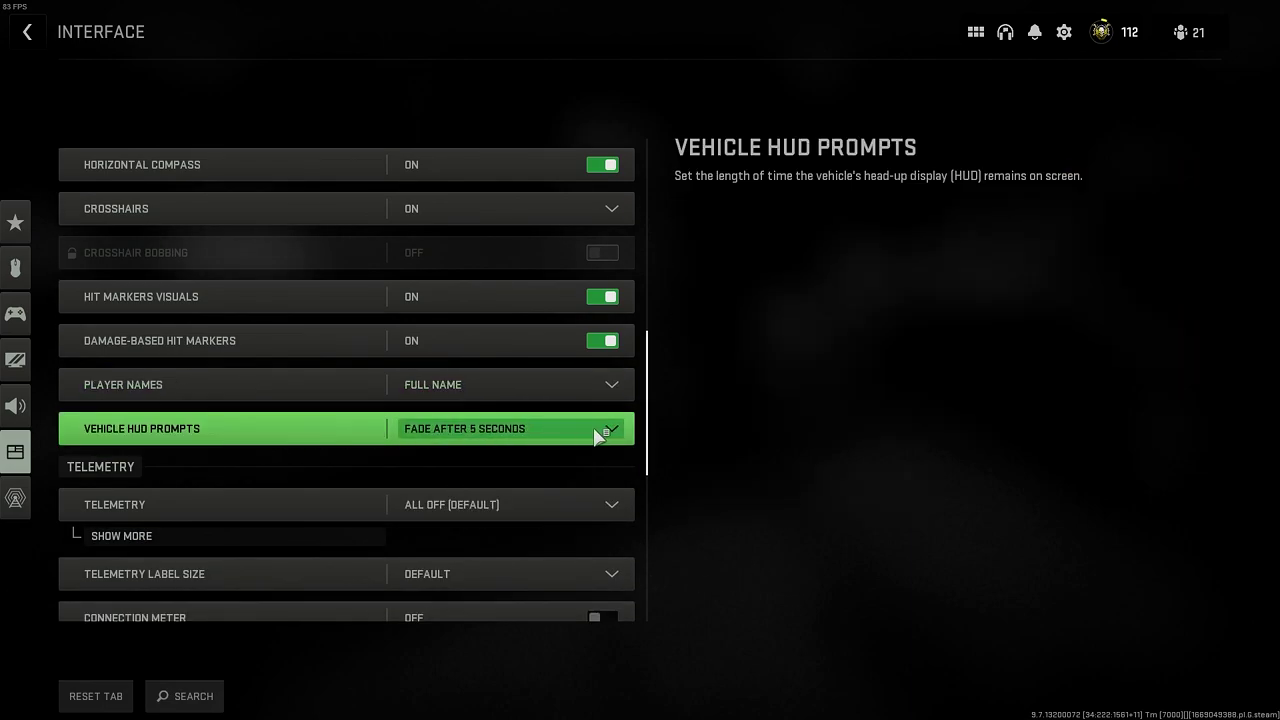
Review the Telemetry settings and view the Gameplay Tips choices, keeping On.
scroll(527, 449, "down", 1)
scroll(524, 448, "down", 3)
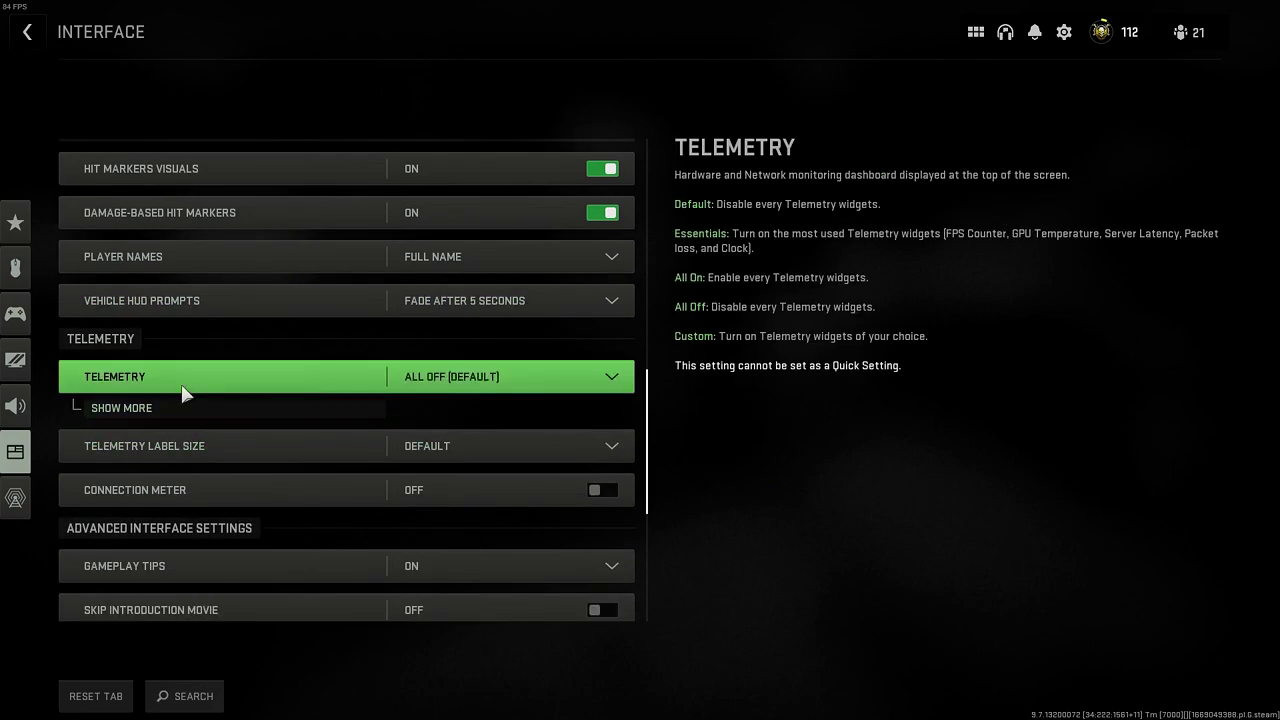
scroll(490, 485, "down", 5)
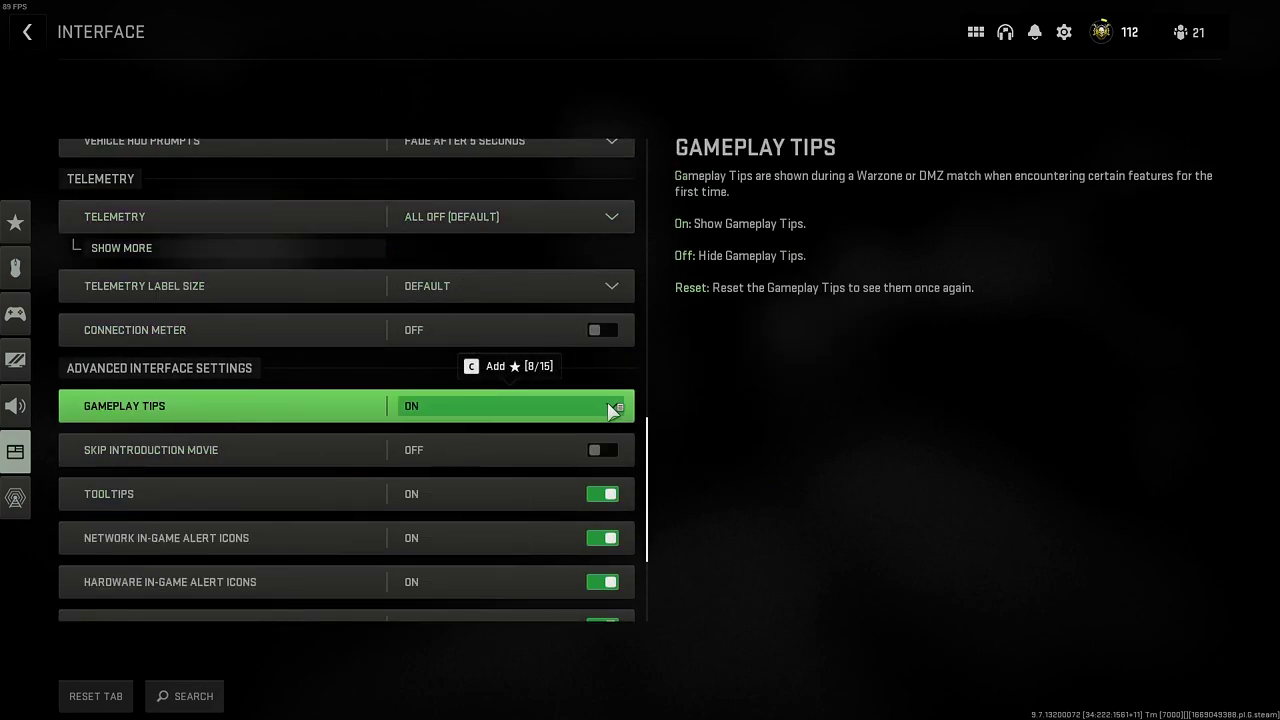
left_click(612, 410)
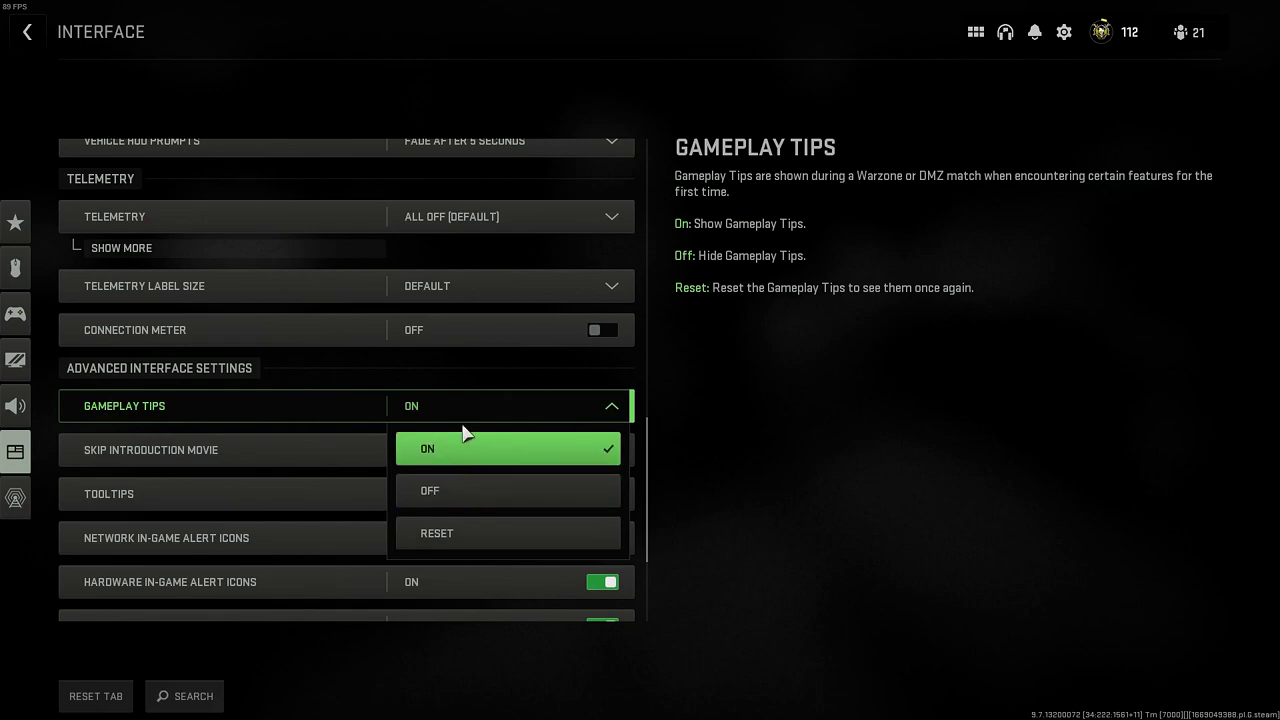
left_click(785, 445)
Turn on Skip Introduction Movie in the Advanced Interface Settings.
scroll(400, 420, "down", 3)
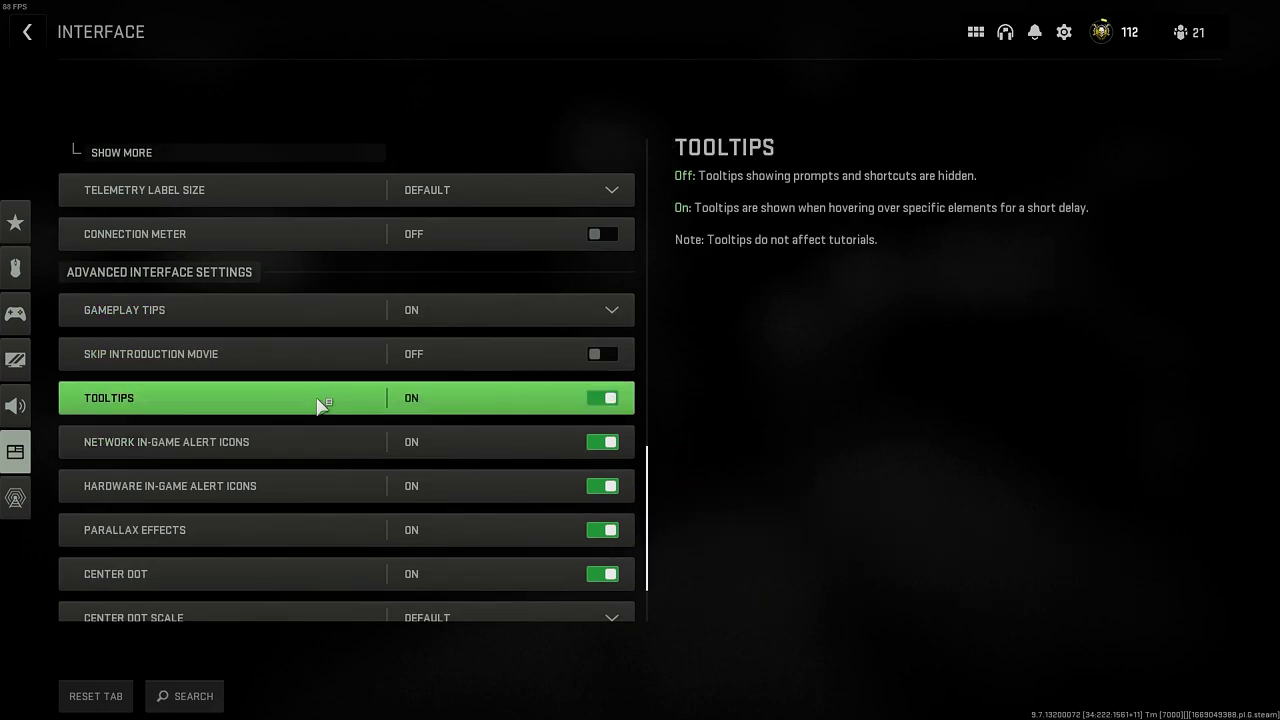
left_click(608, 357)
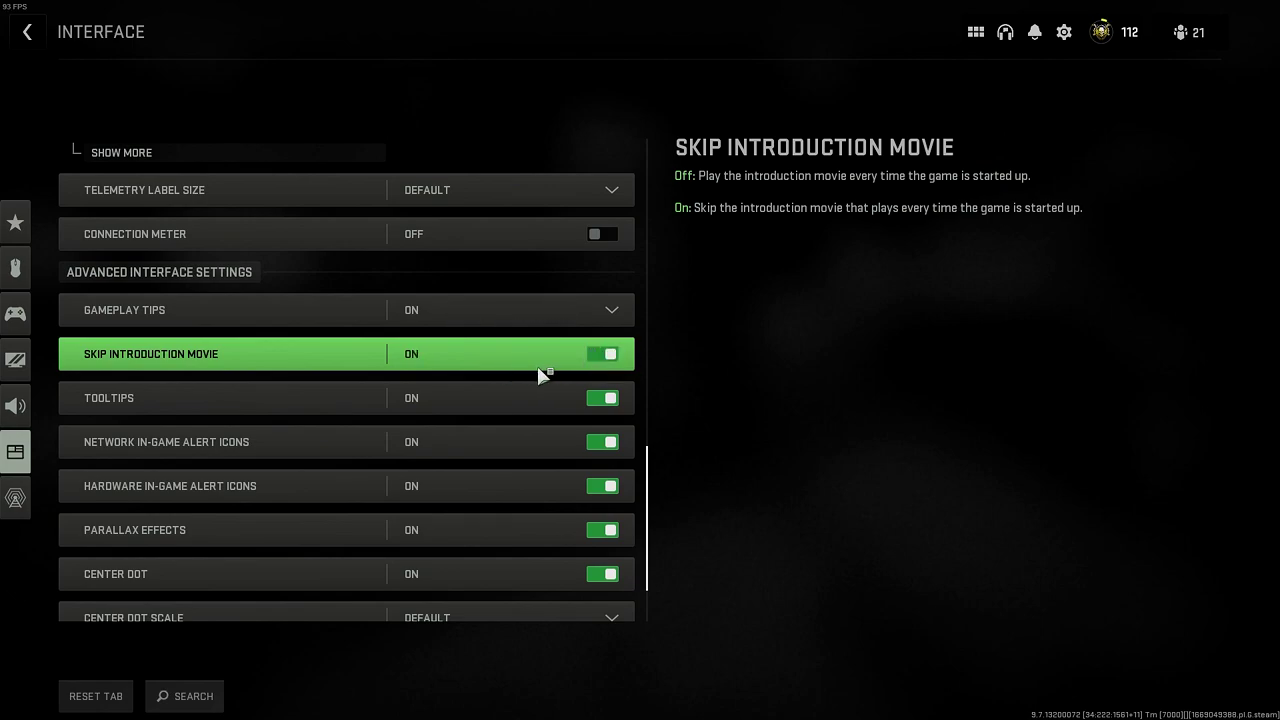
Review the Center Dot and Parallax Effects settings, keeping both On.
scroll(337, 394, "down", 3)
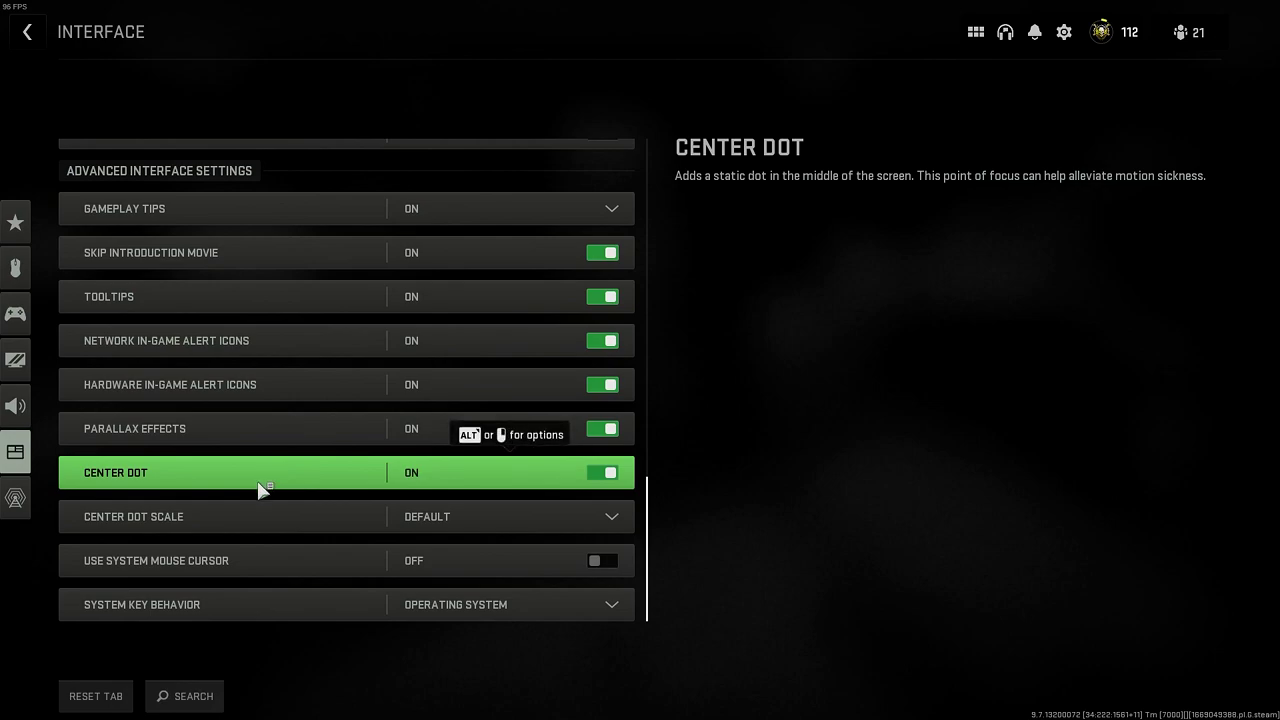
left_click(600, 486)
left_click(614, 478)
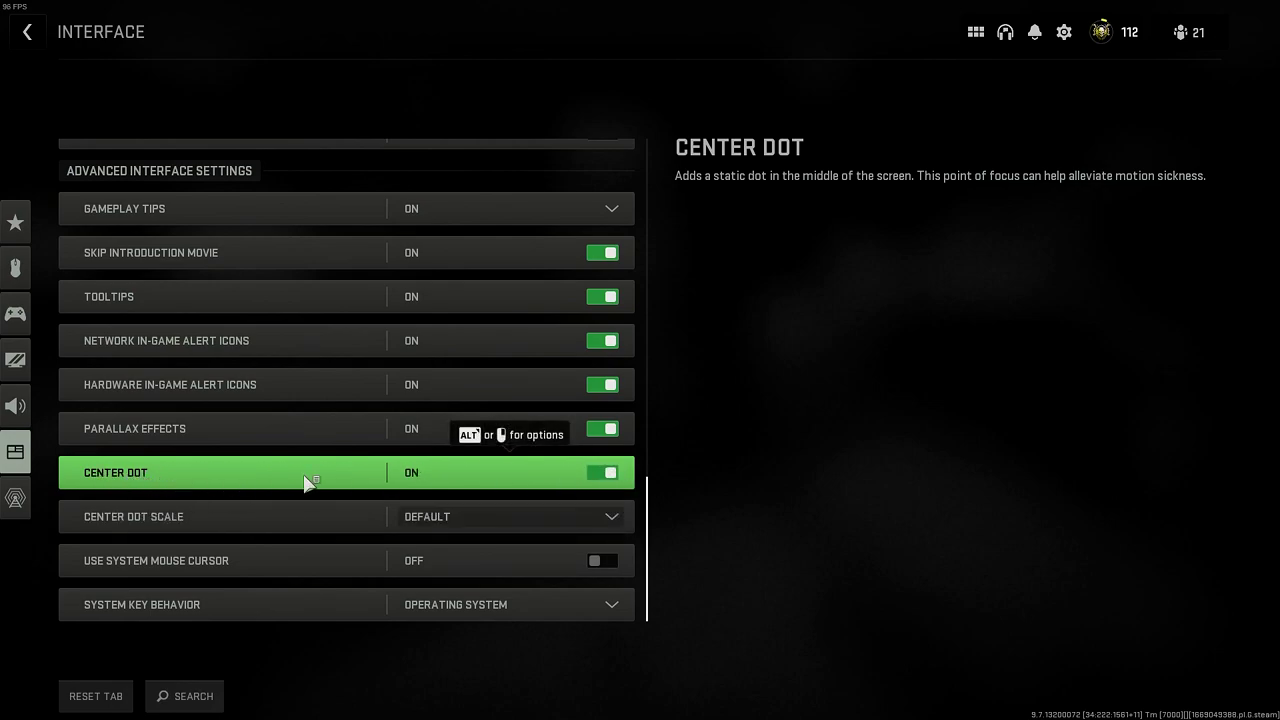
left_click(620, 478)
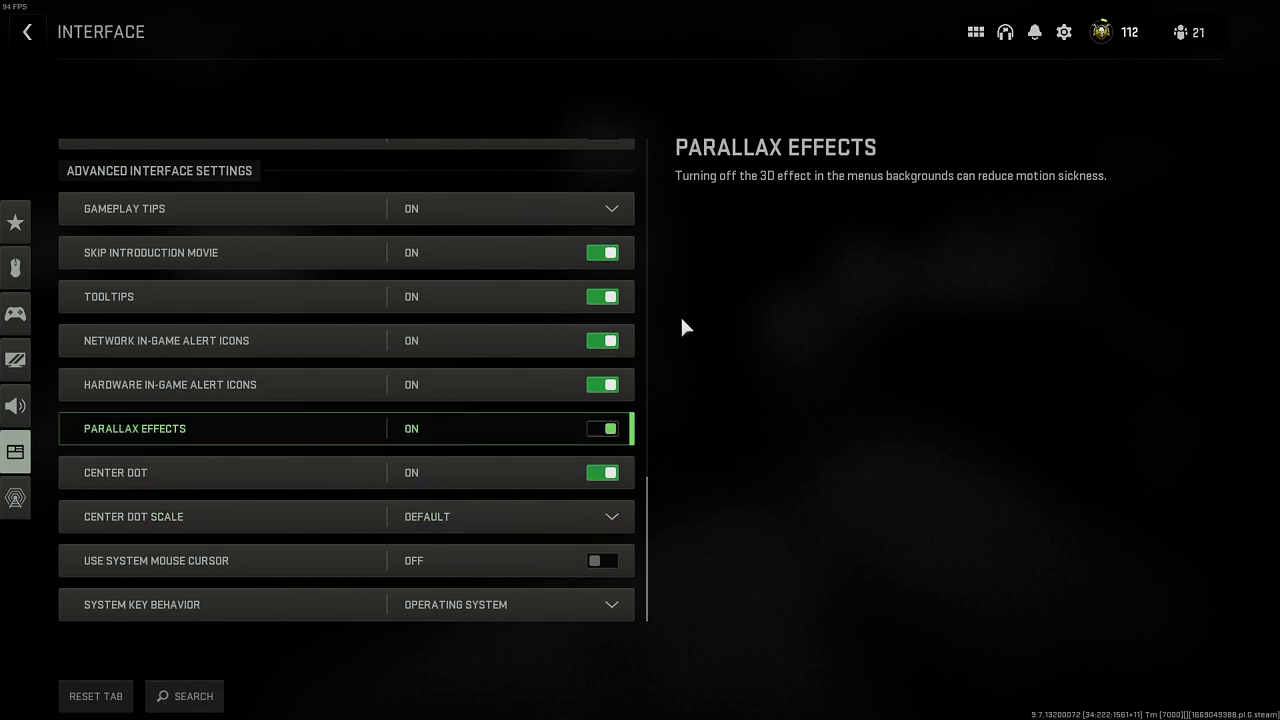
Check the Use System Mouse Cursor setting and view the System Key Behavior choices, keeping Off and Operating System.
left_click(188, 570)
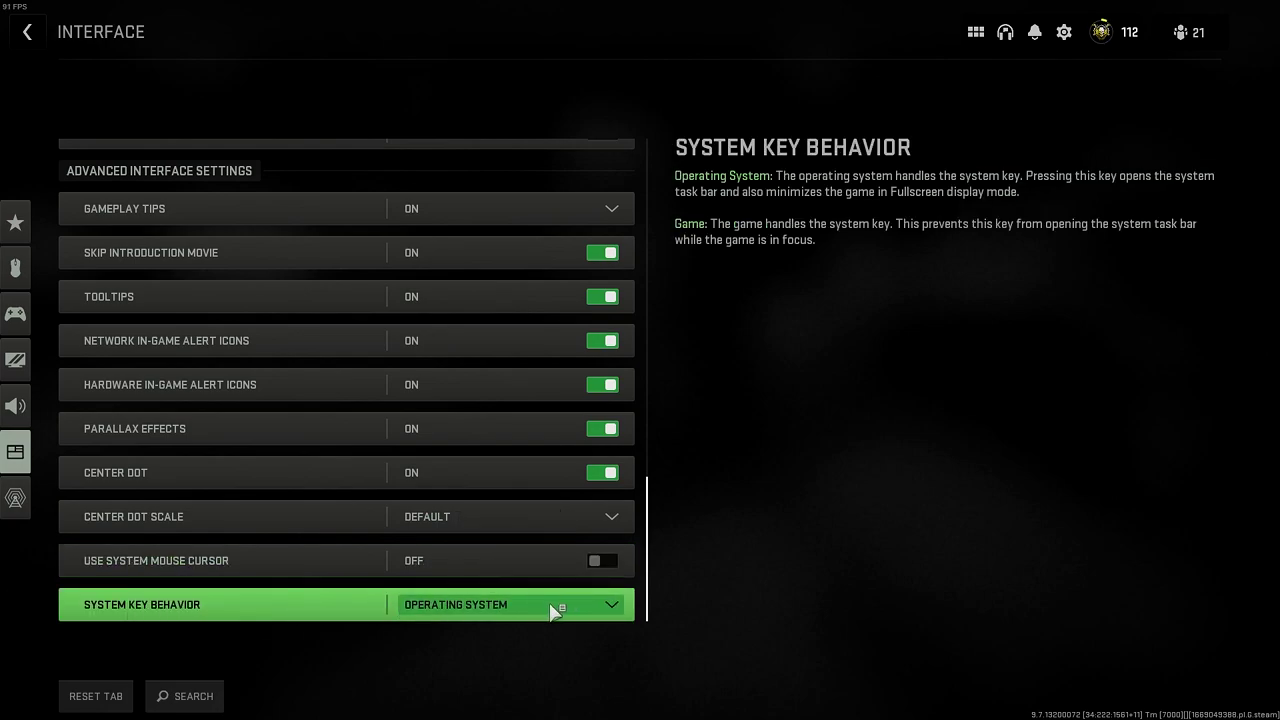
left_click(612, 605)
left_click(766, 483)
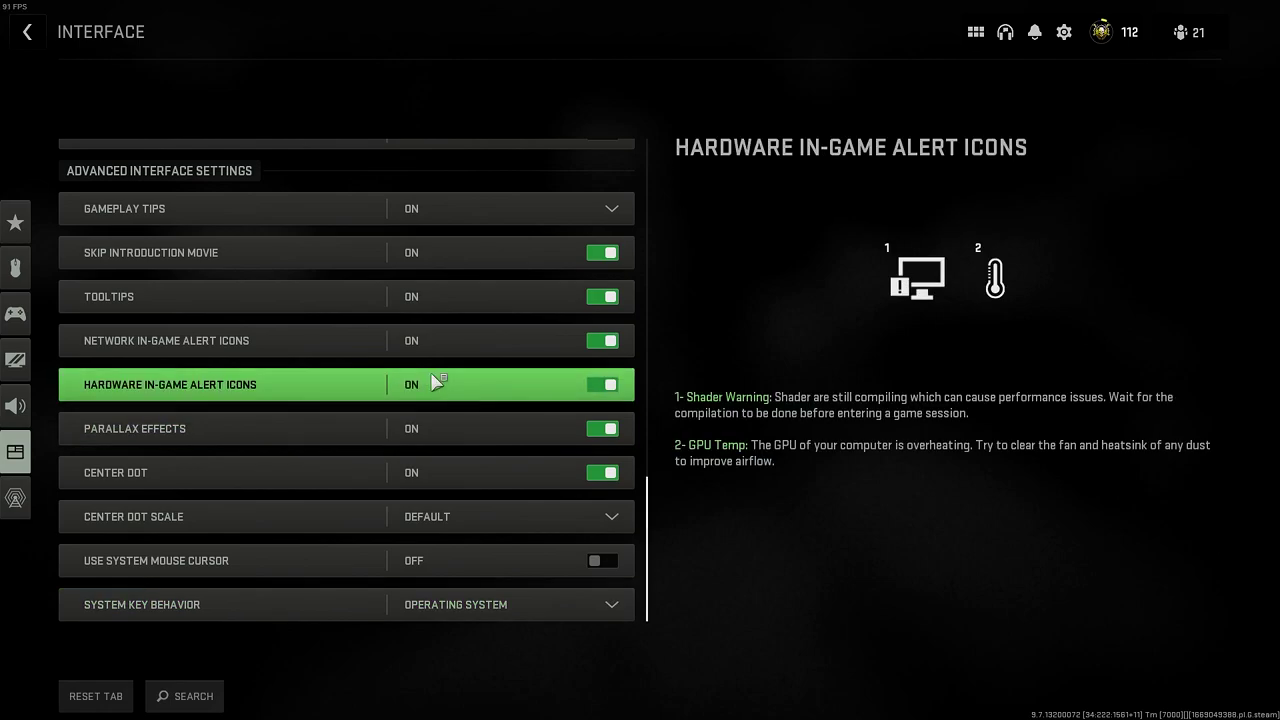
Open the Account & Network settings and review the online, network and content filter options.
scroll(290, 455, "up", 5)
left_click(20, 499)
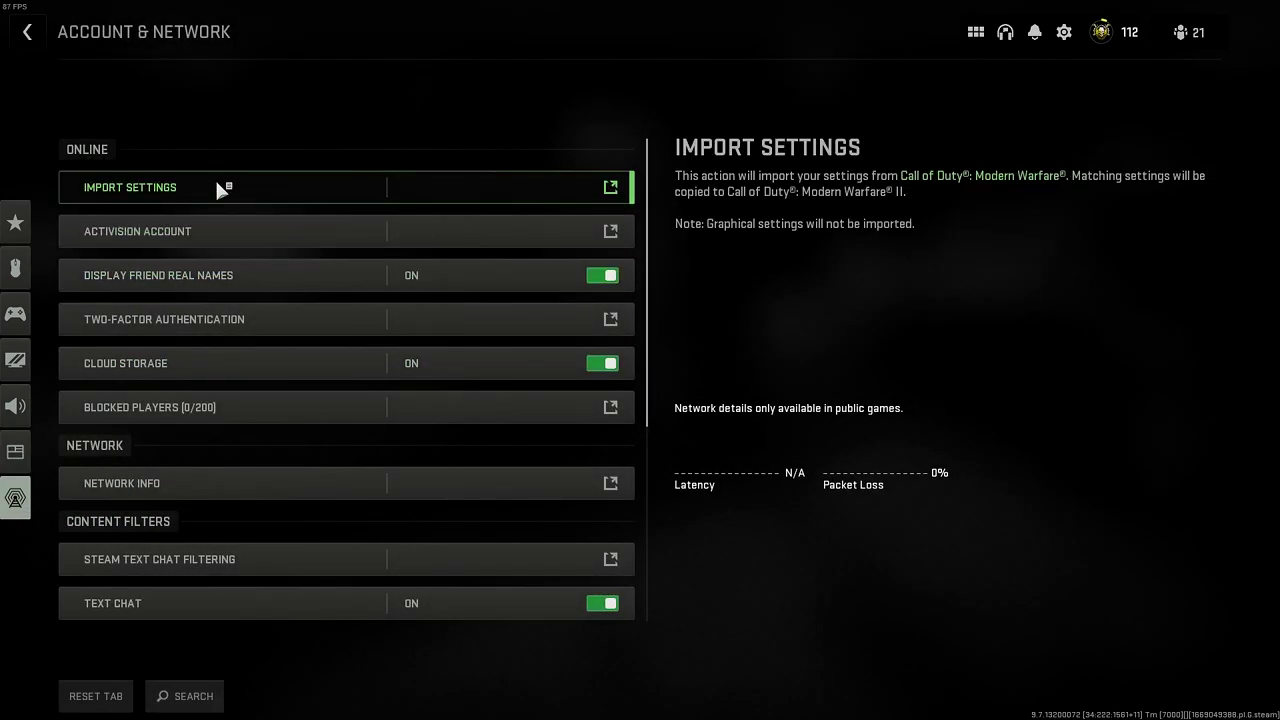
scroll(449, 349, "down", 7)
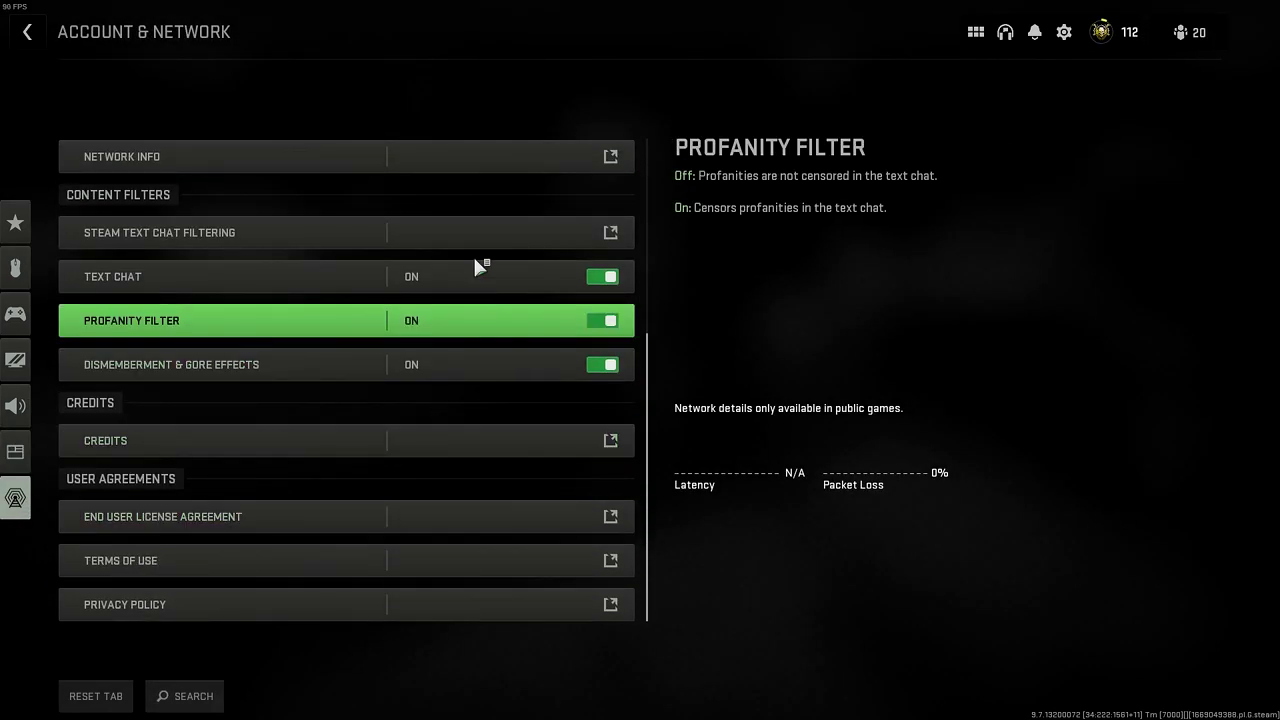
scroll(478, 330, "up", 6)
scroll(475, 402, "up", 2)
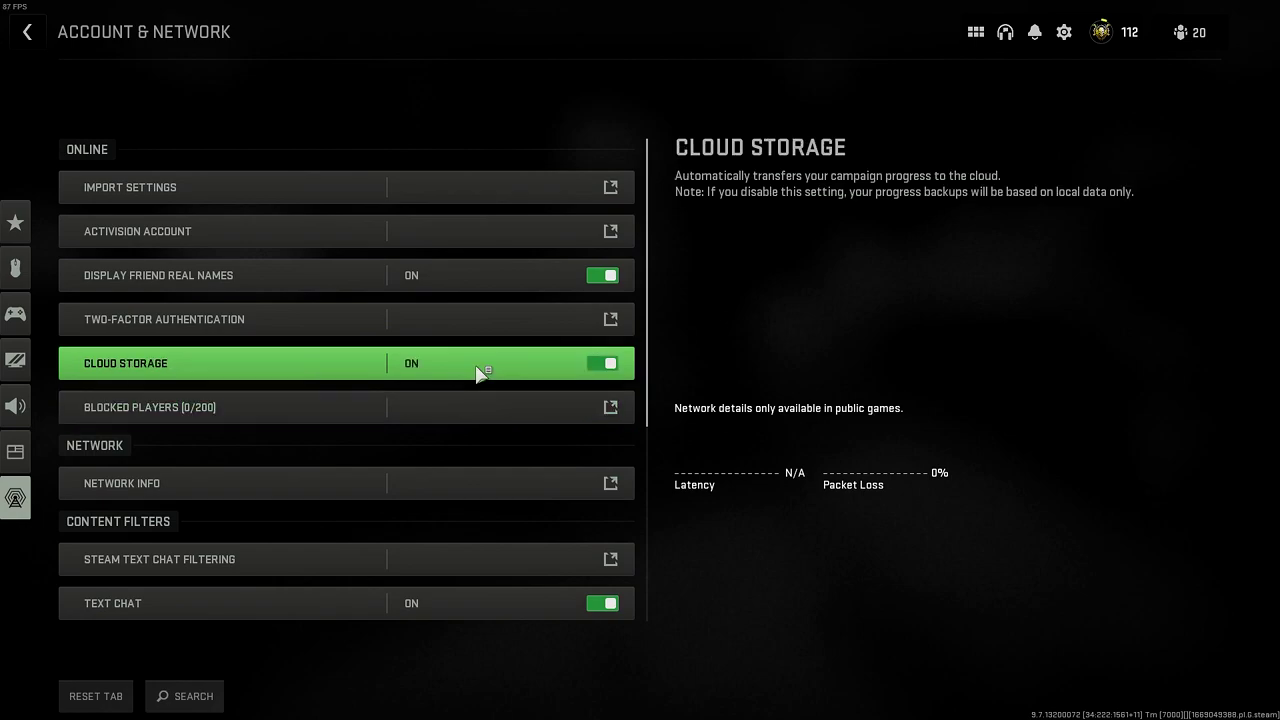
Return to the main settings menu, search for "center dot" and open the Center Dot setting.
left_click(31, 35)
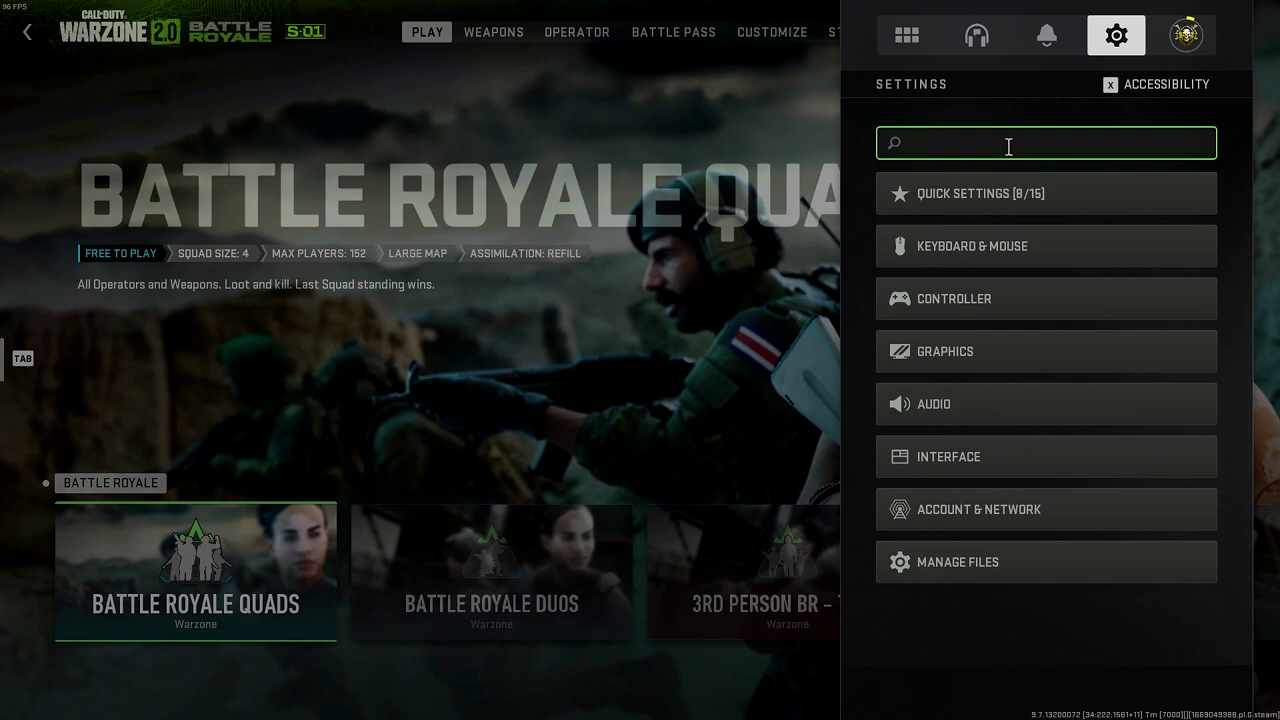
type("center dot")
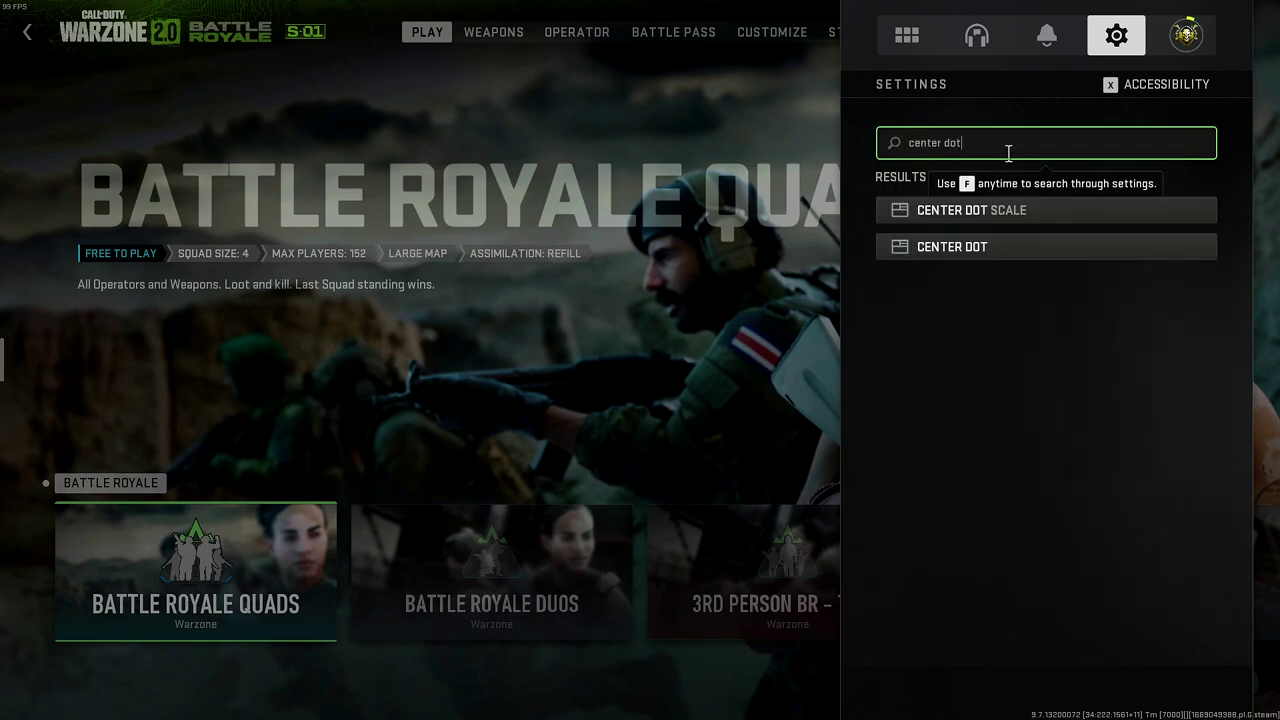
left_click(969, 246)
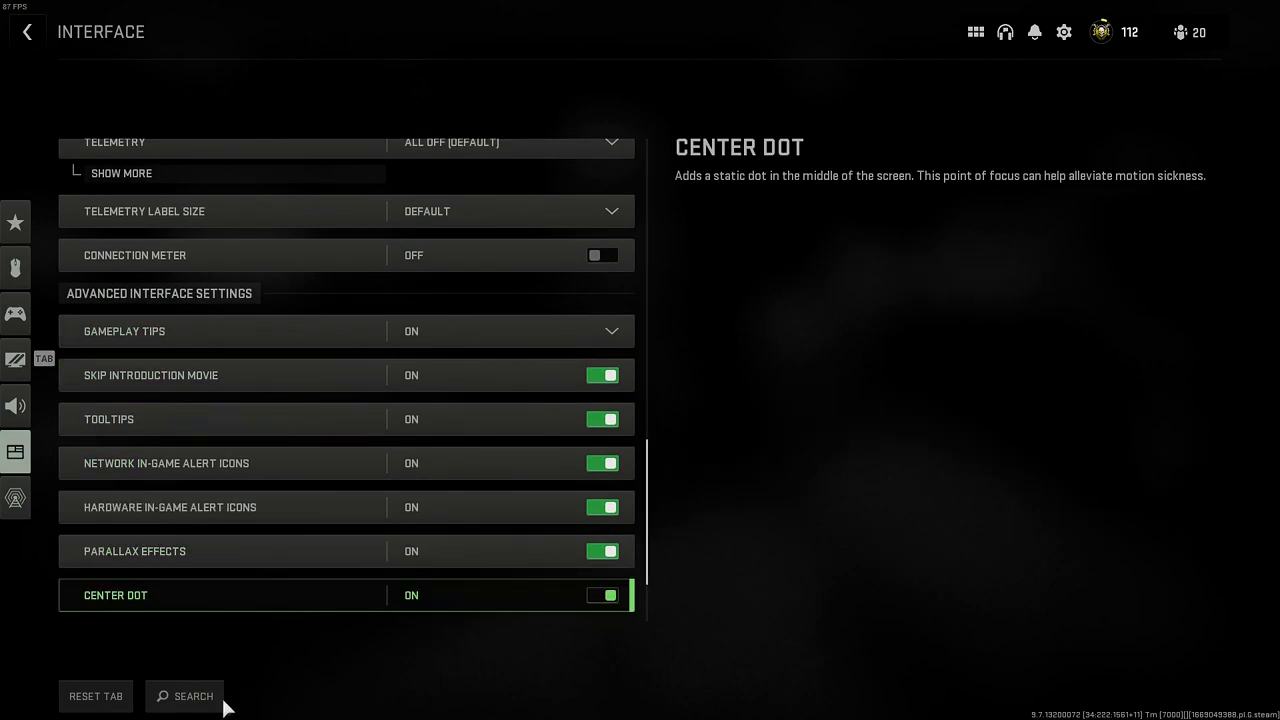
Search for "center dot" from within the Interface settings page and go to the Center Dot result.
left_click(183, 698)
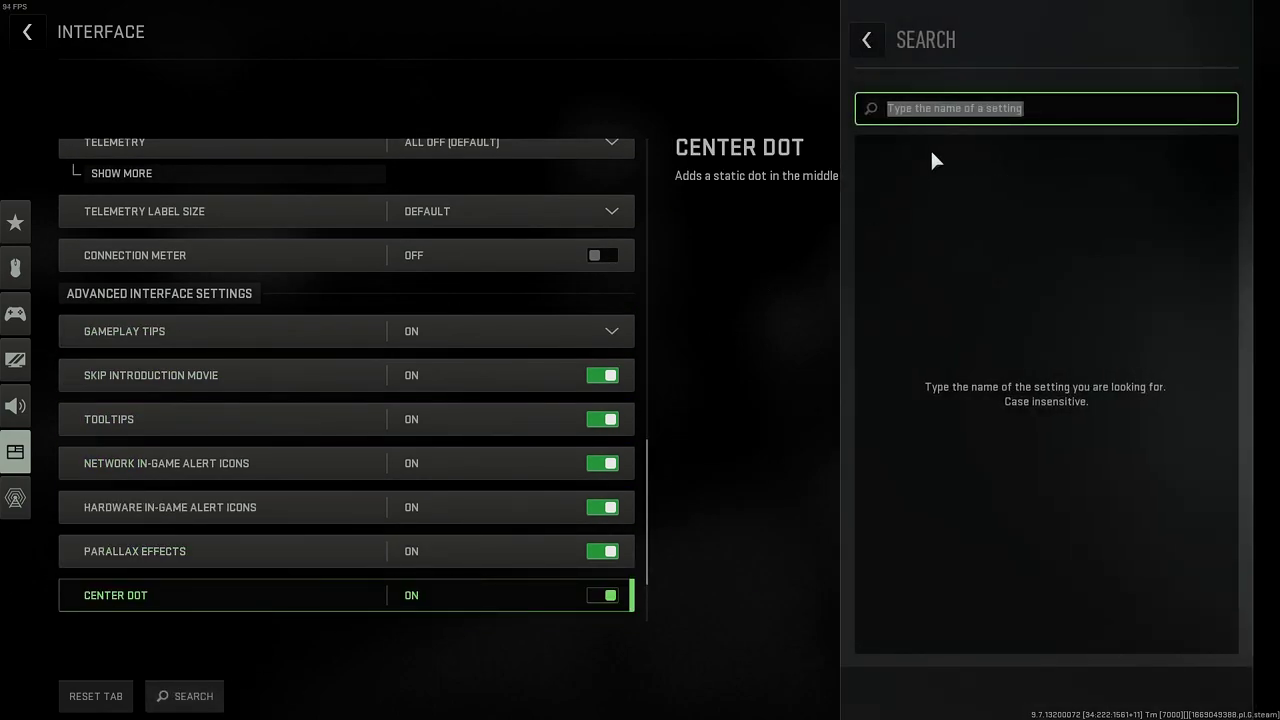
type("center dot")
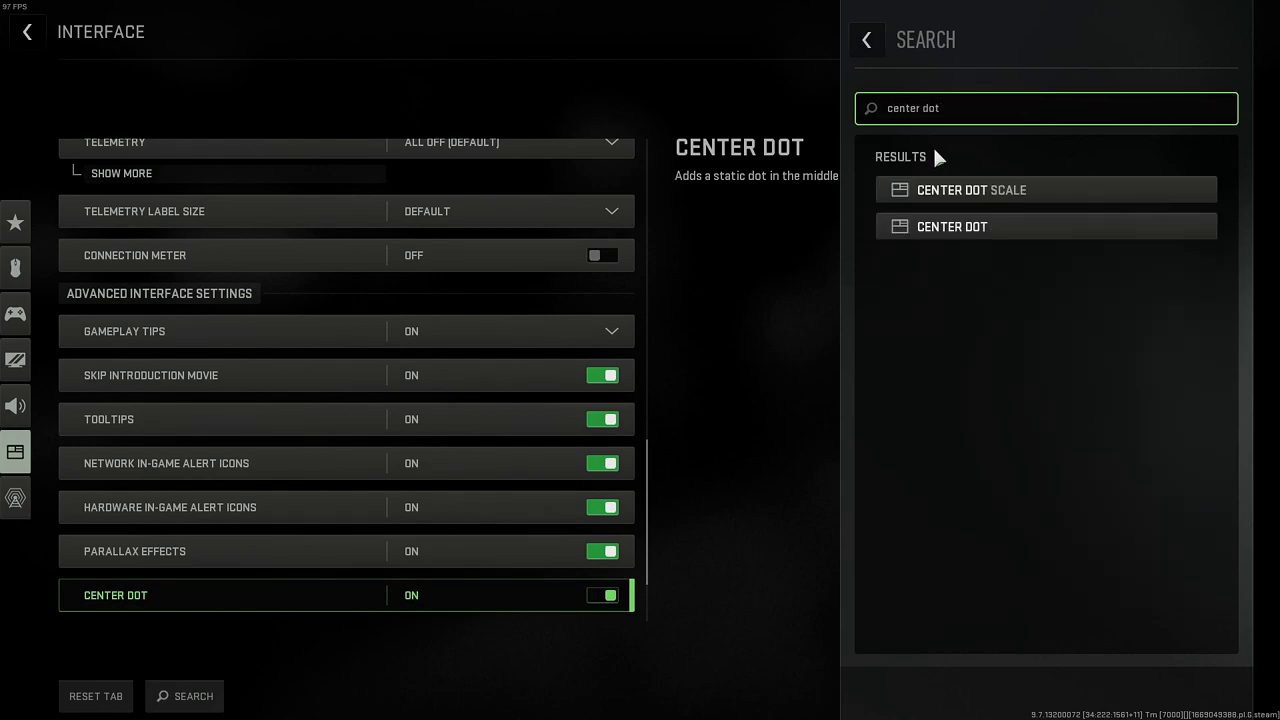
left_click(895, 230)
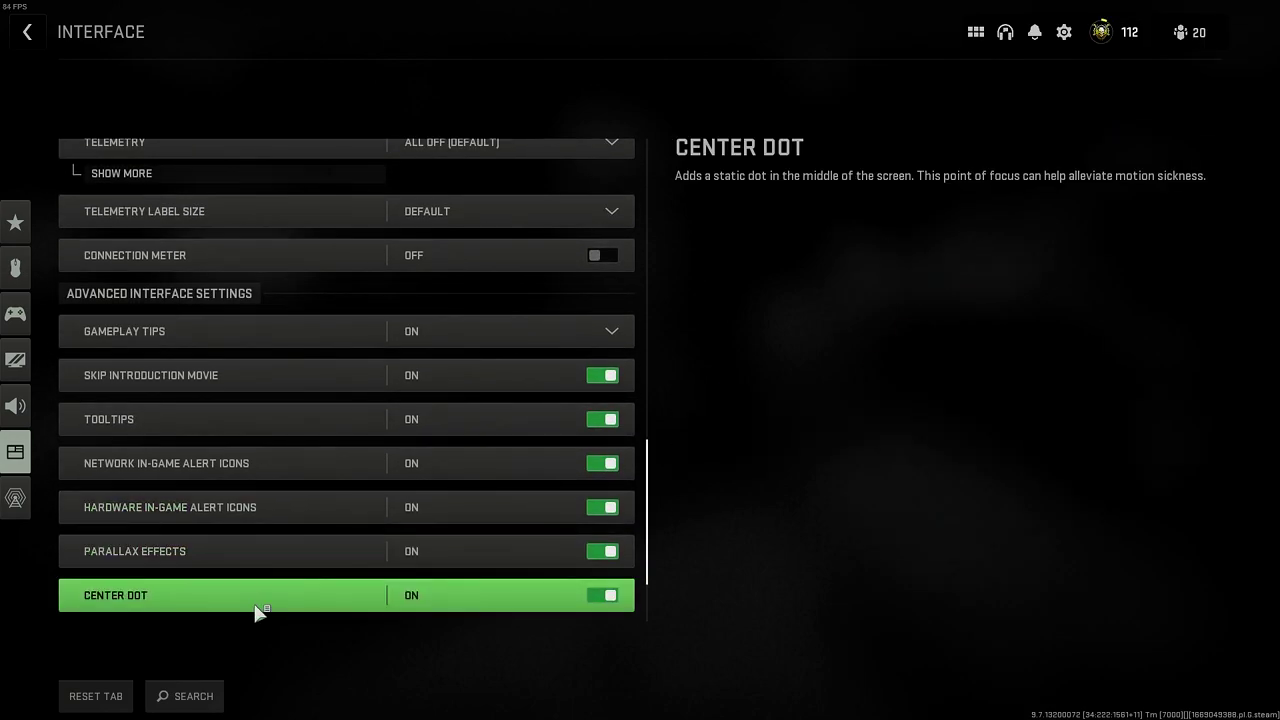
View the Center Dot Scale choices, keeping Default, and leave the game settings.
scroll(387, 573, "down", 1)
left_click(603, 578)
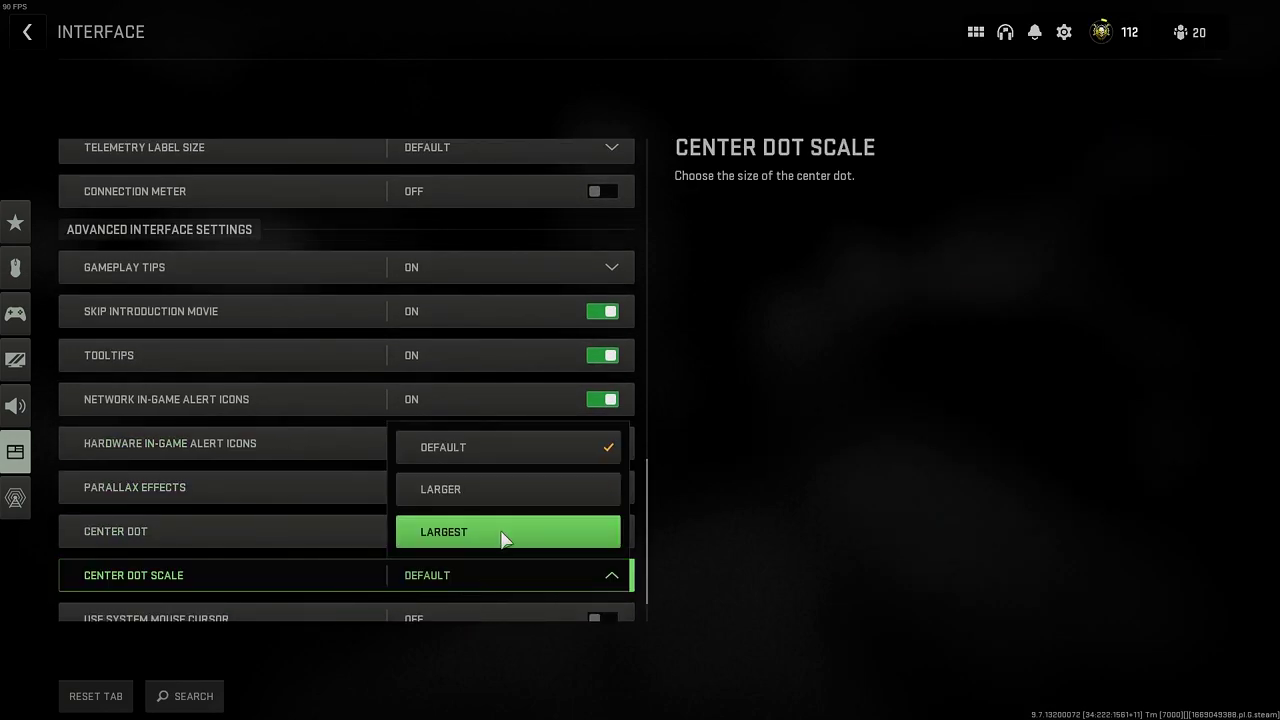
left_click(606, 414)
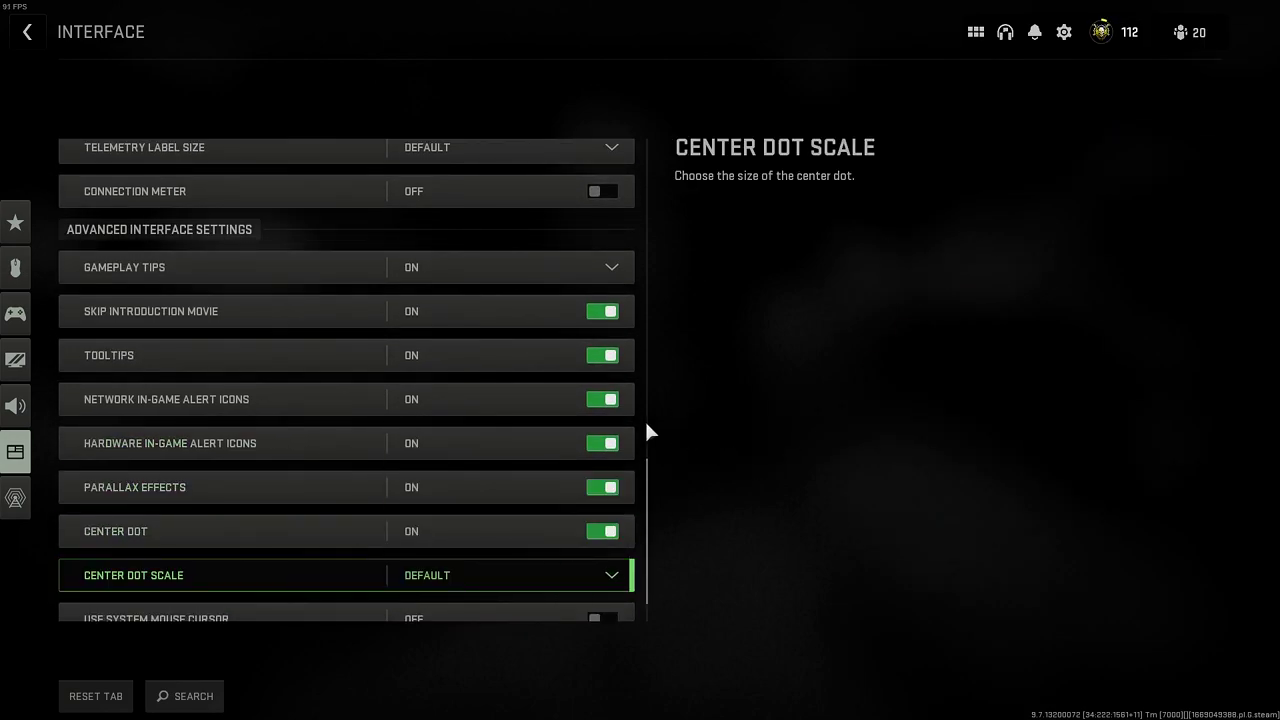
left_click(24, 36)
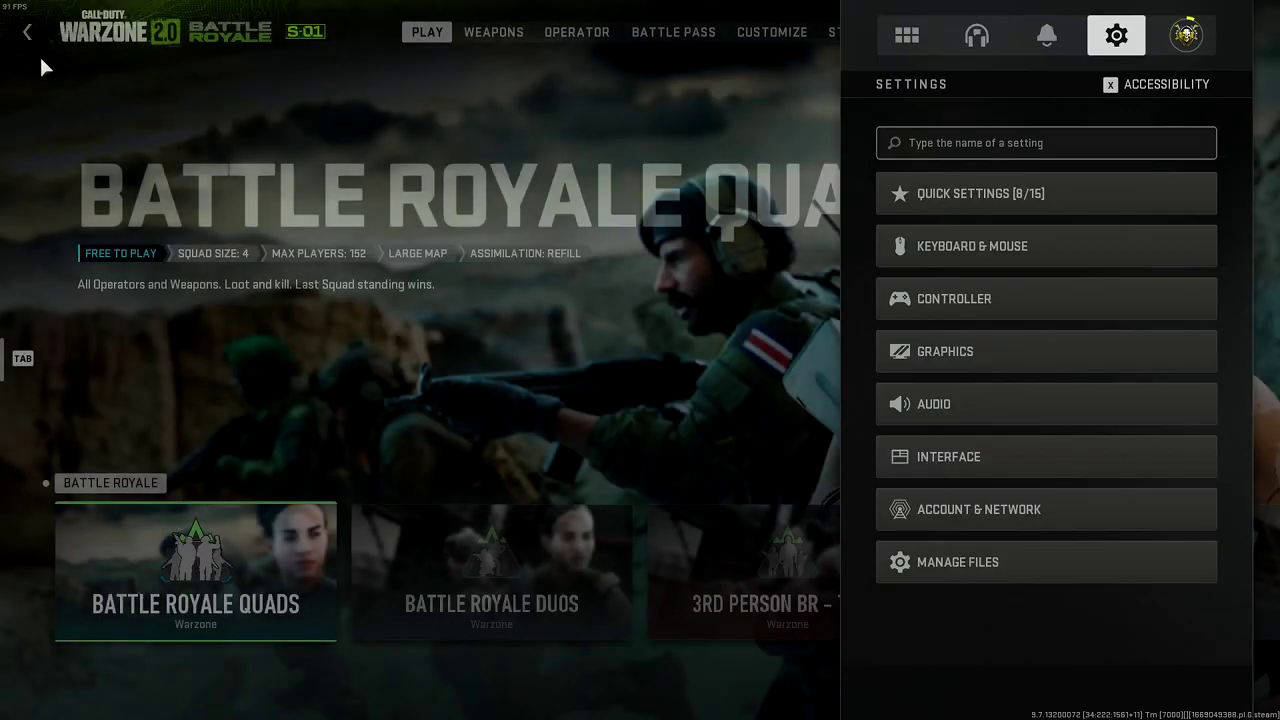
left_click(572, 328)
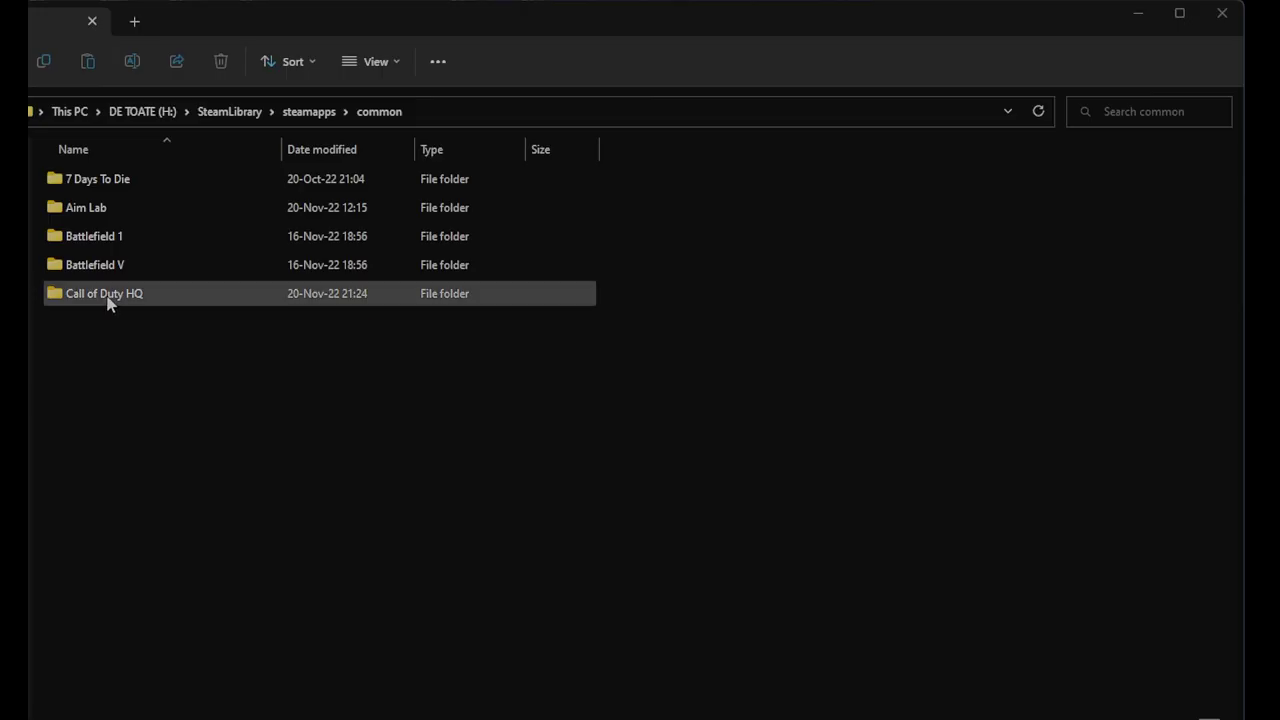
Switch to File Explorer, go into the Call of Duty HQ folder and open the Compatibility properties of cod.exe.
double_click(108, 293)
scroll(114, 414, "down", 13)
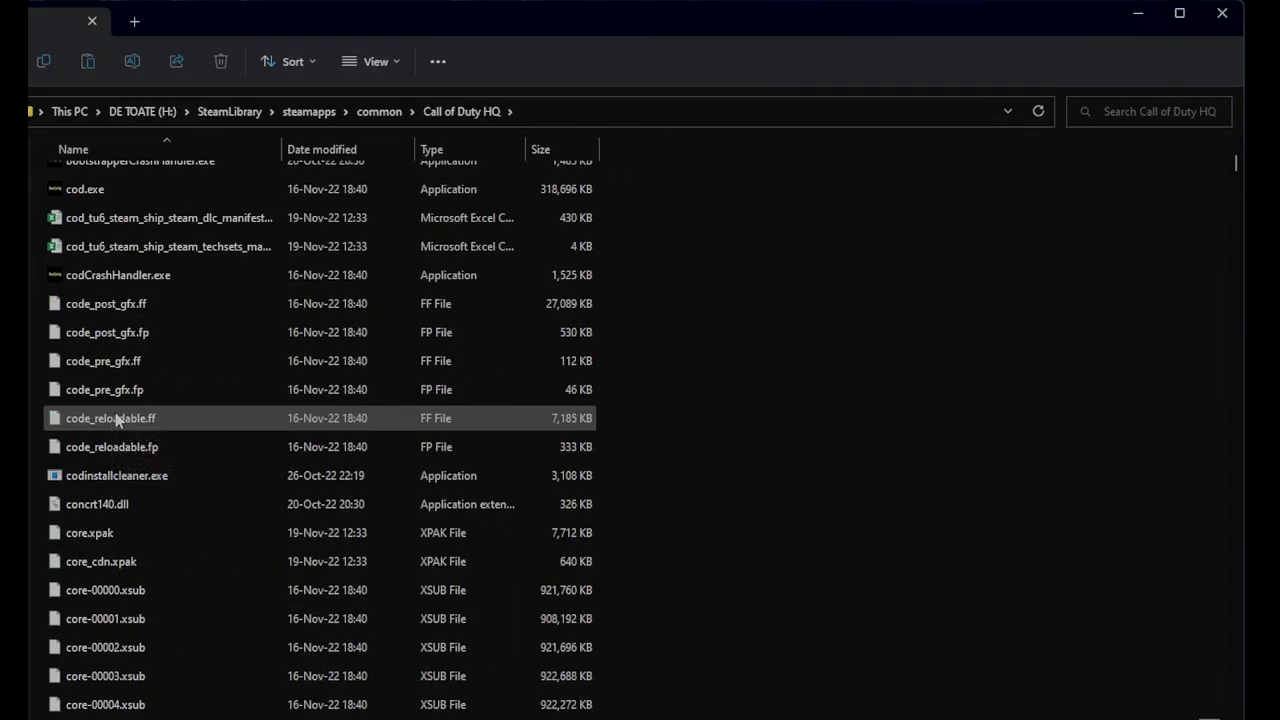
right_click(113, 198)
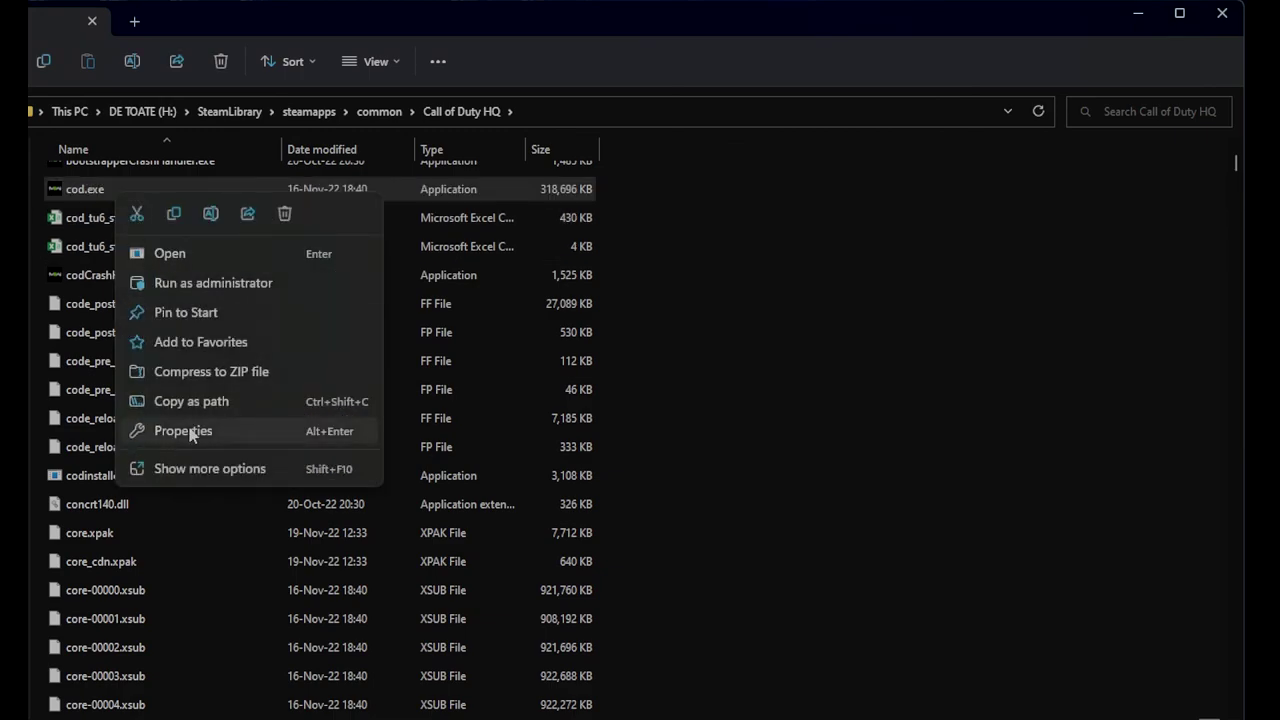
left_click(190, 432)
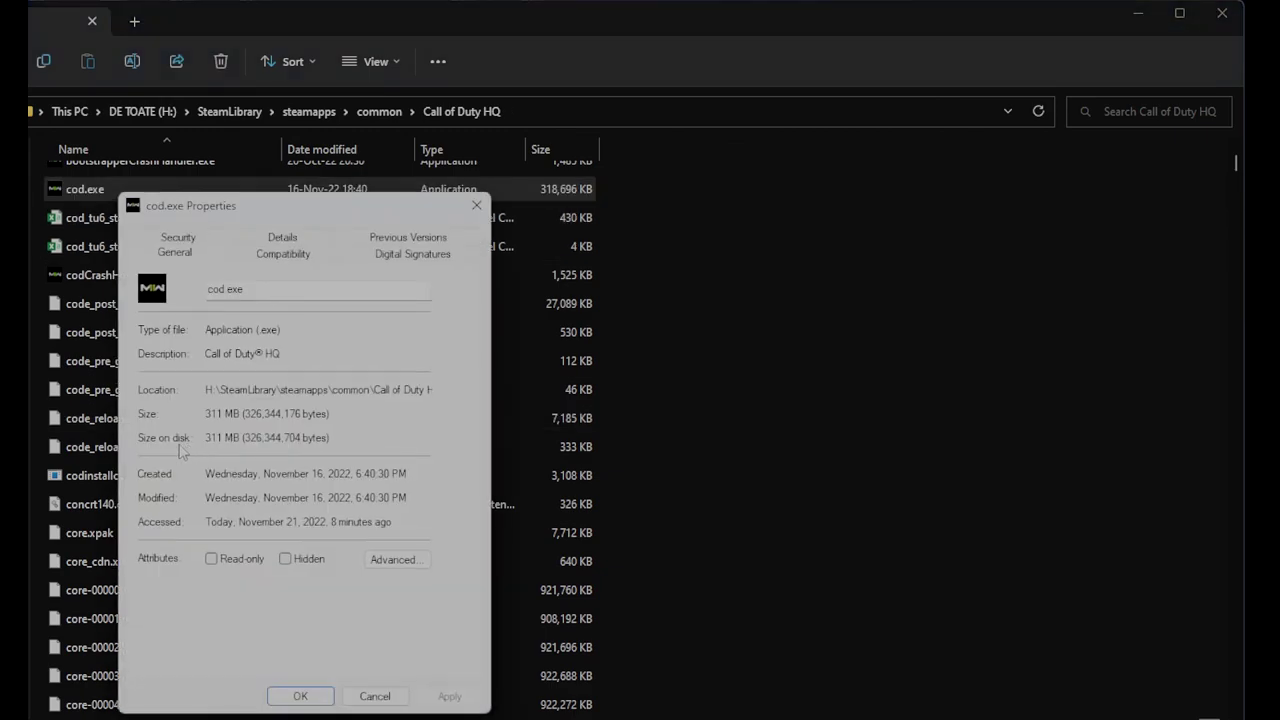
left_click(287, 254)
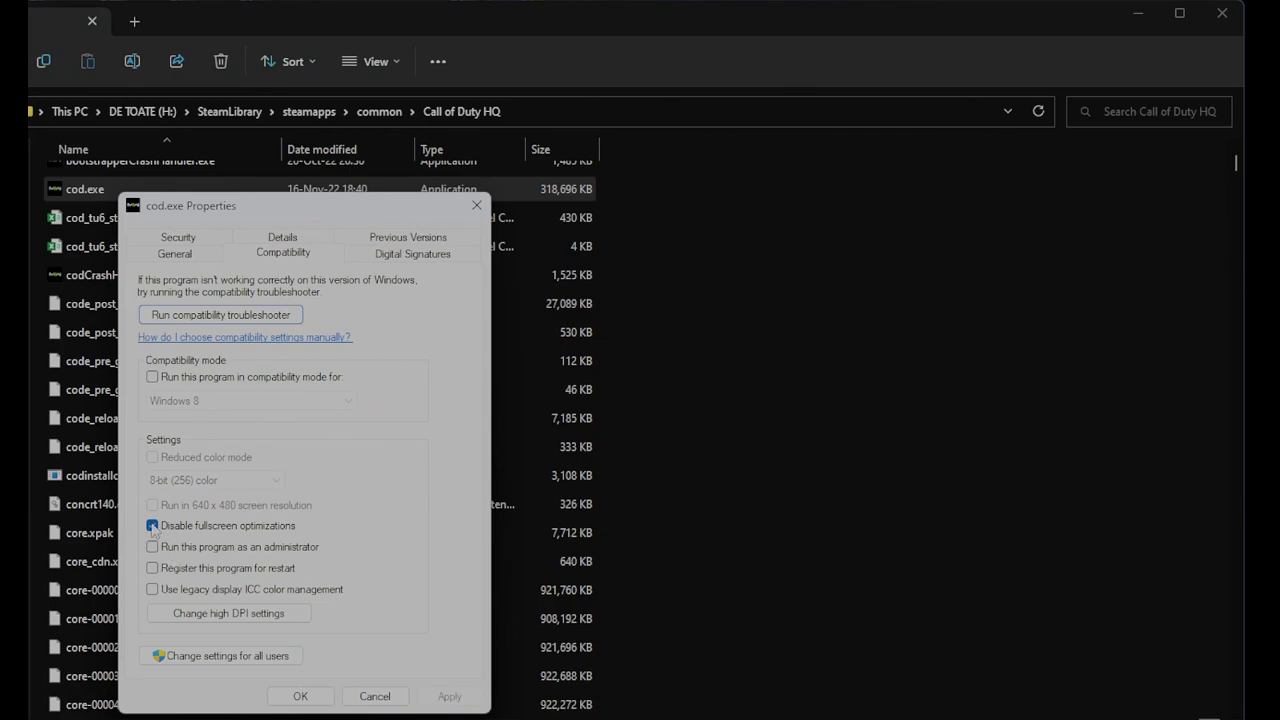